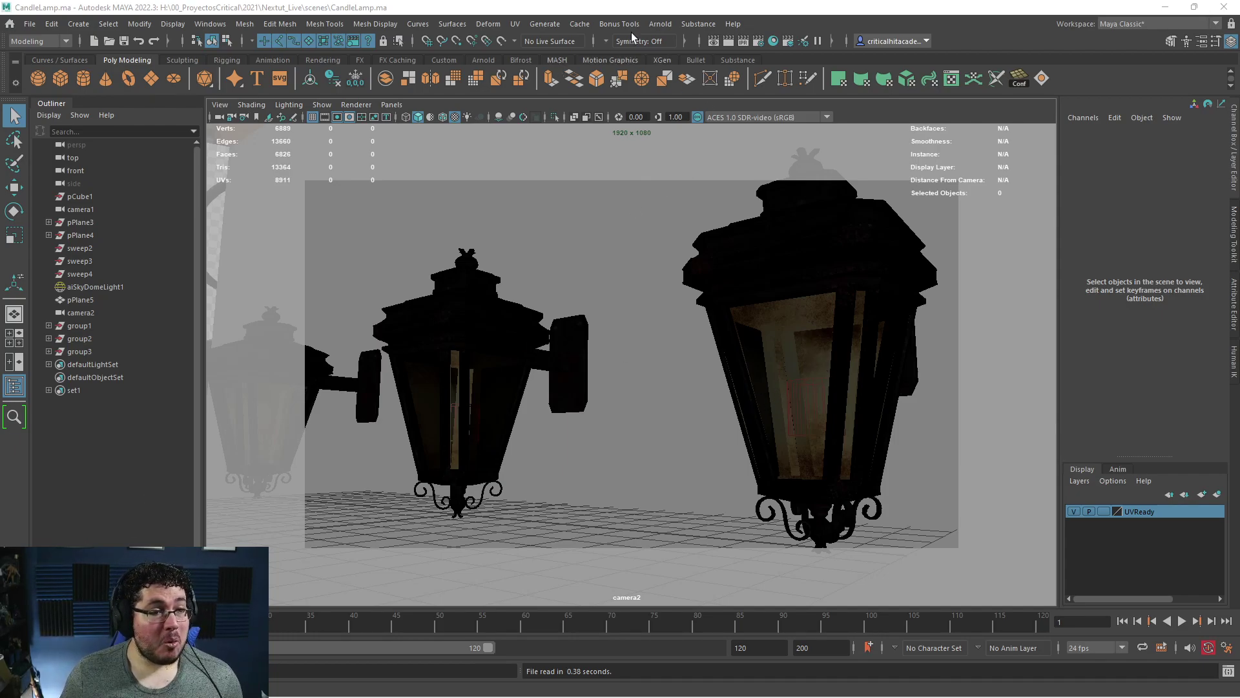
# Render the lamp scene through the current camera in Arnold RenderView, inspect the lanterns up close, and stop the render.
pyautogui.click(670, 25)
pyautogui.click(668, 53)
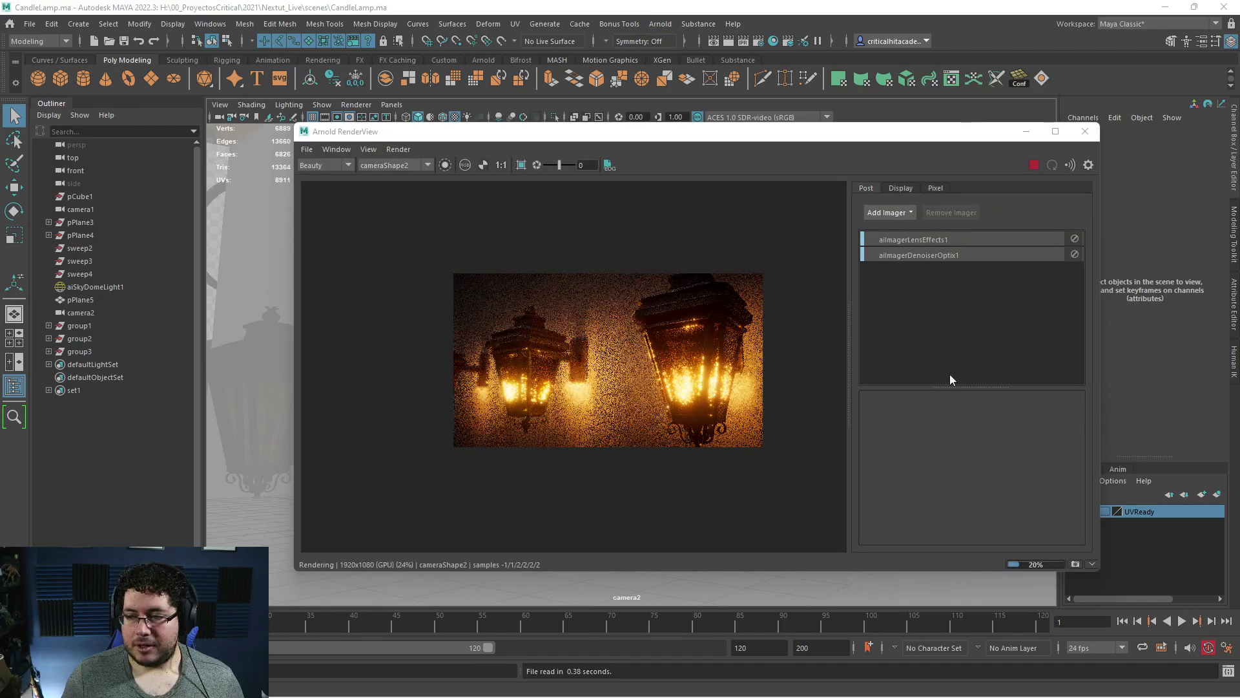
pyautogui.scroll(1, 615, 370)
pyautogui.scroll(-1, 615, 371)
pyautogui.scroll(2, 676, 370)
pyautogui.scroll(-1, 676, 370)
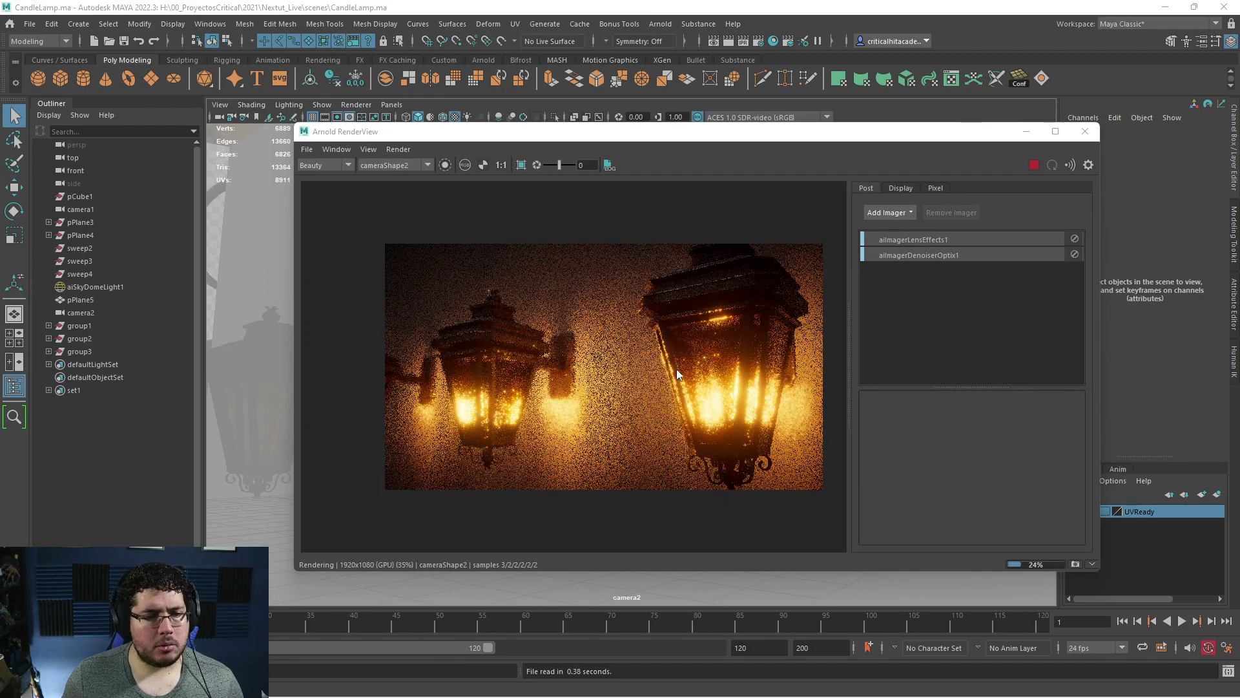
pyautogui.scroll(1, 676, 369)
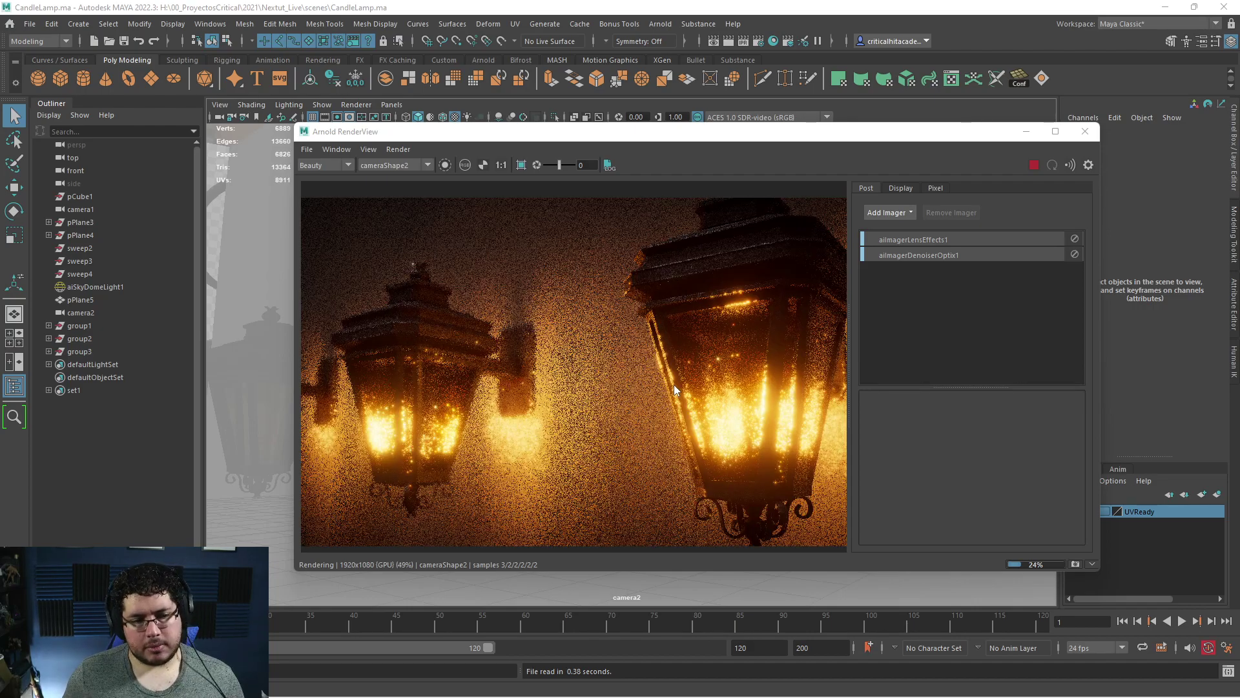
pyautogui.scroll(-1, 674, 386)
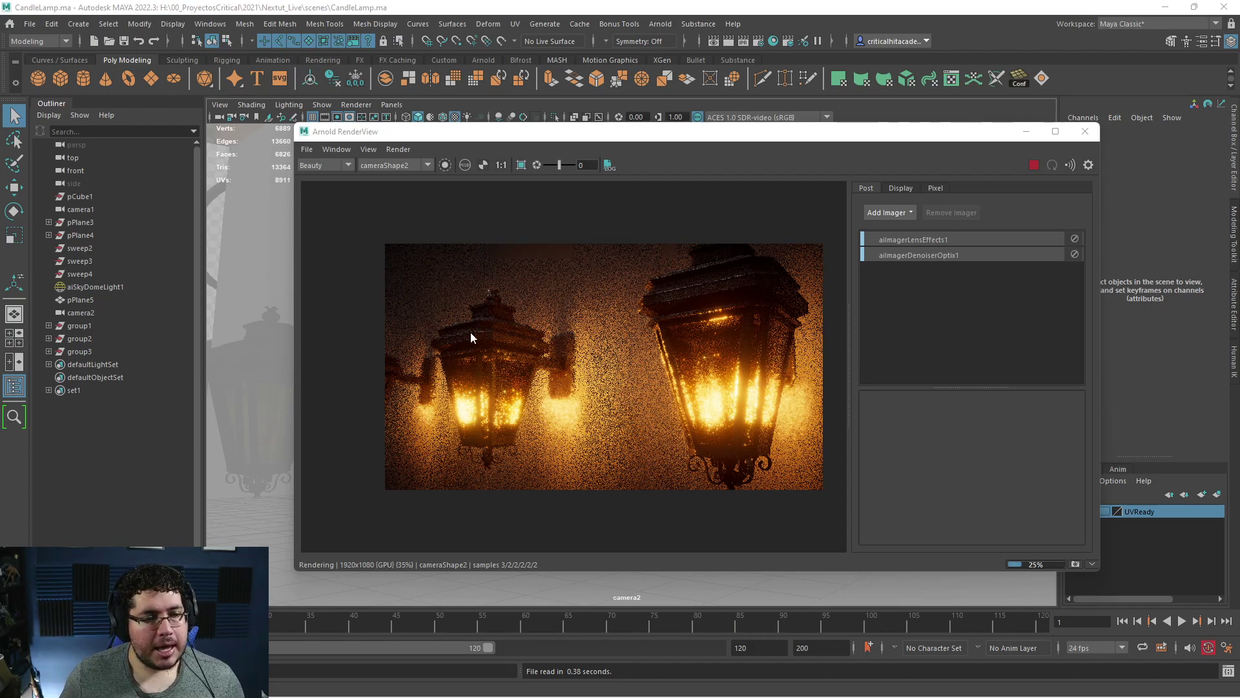
pyautogui.click(1034, 165)
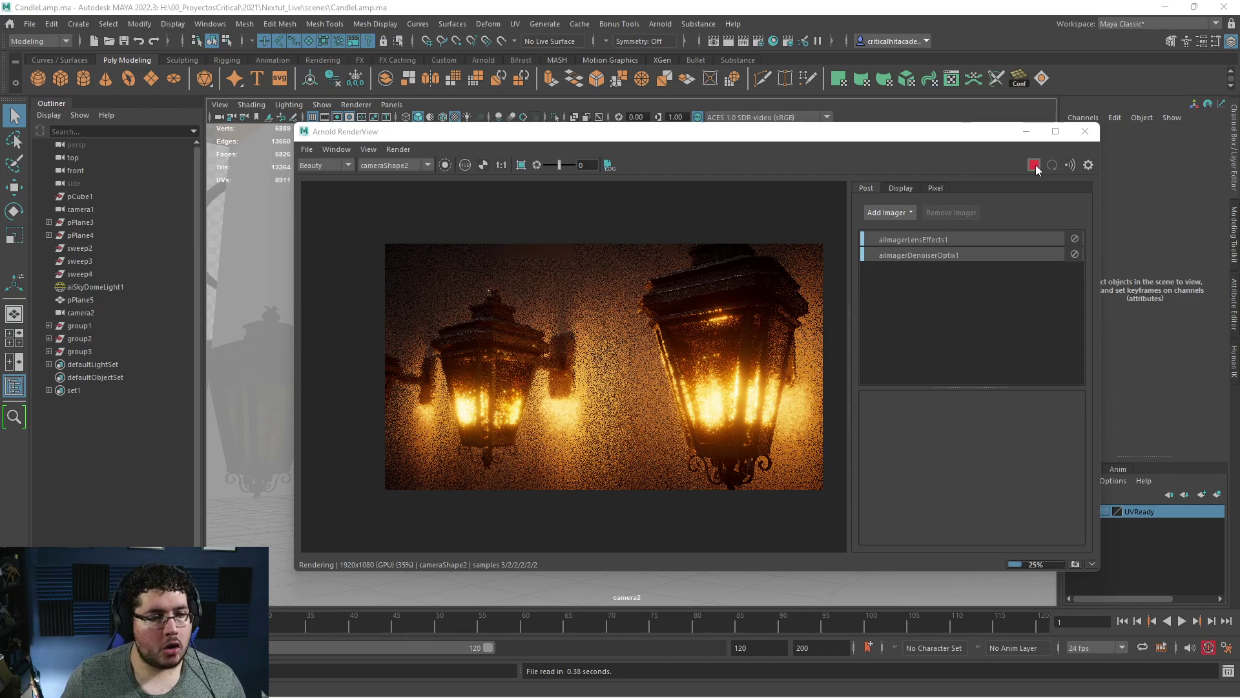
pyautogui.click(1027, 133)
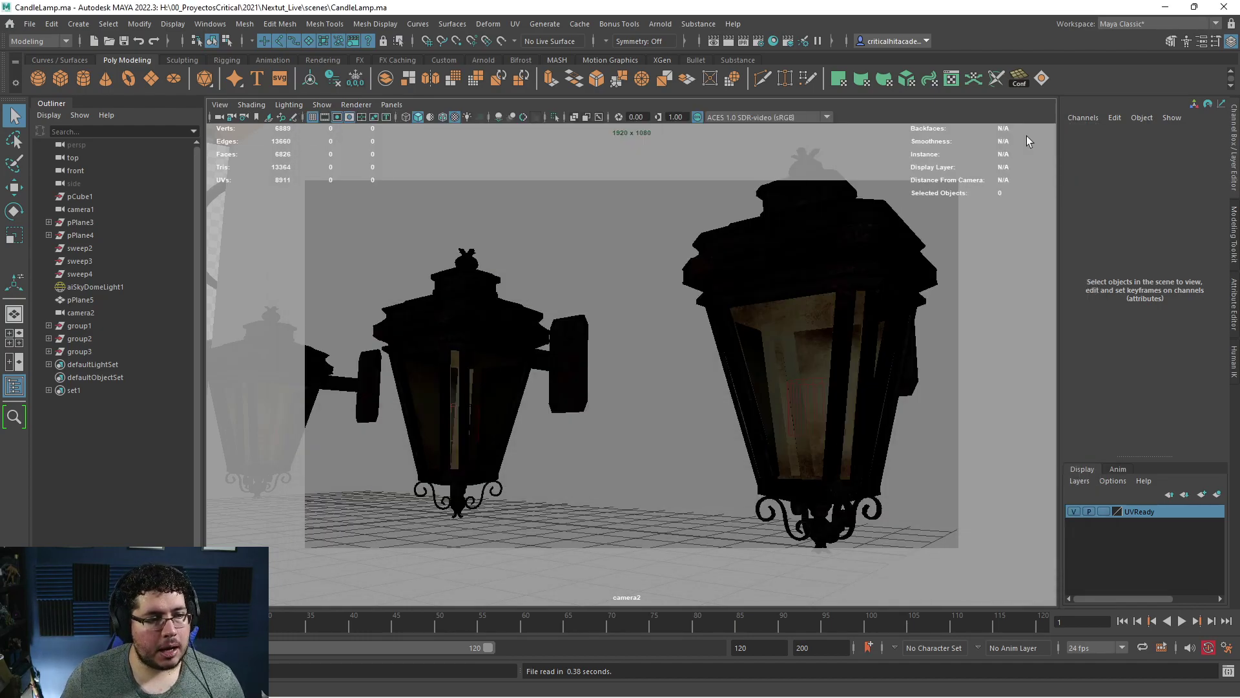
# Delete the whole group of the middle wall lantern, including its bracket.
pyautogui.click(561, 356)
pyautogui.press('Up')
pyautogui.press('Delete')
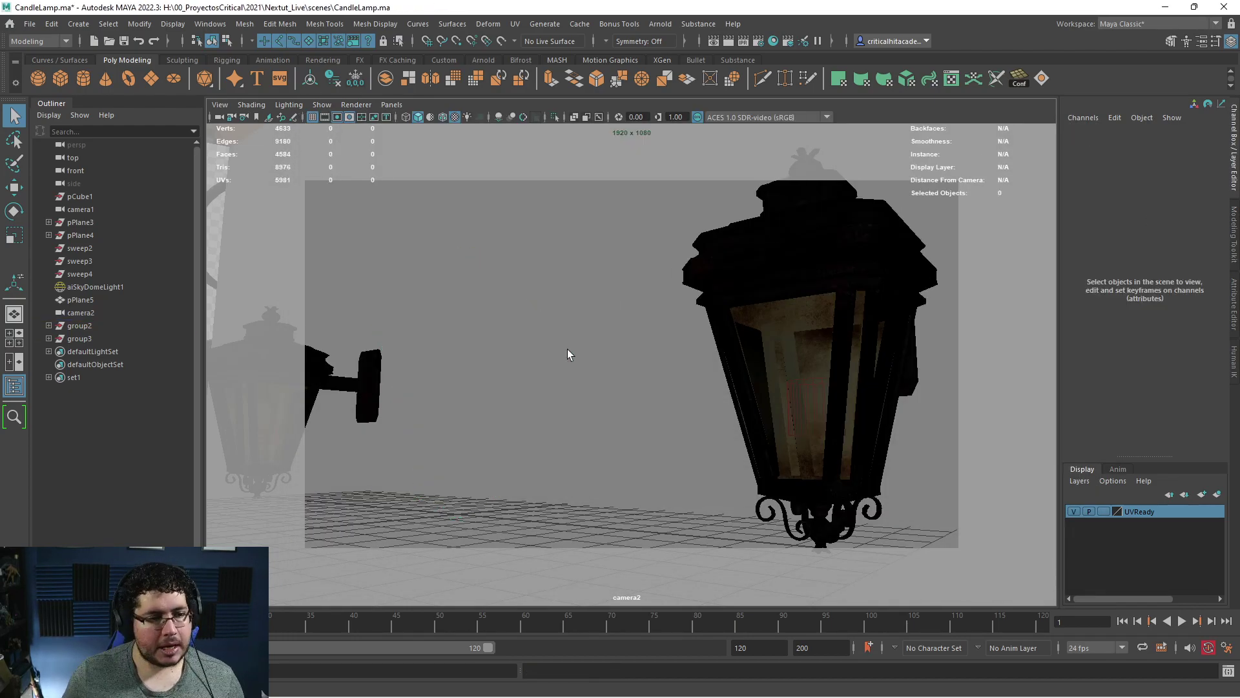
# Re-render the scene in Arnold RenderView to check the remaining lanterns, stop the render and put the render window away.
pyautogui.hotkey('alt', 'Tab')
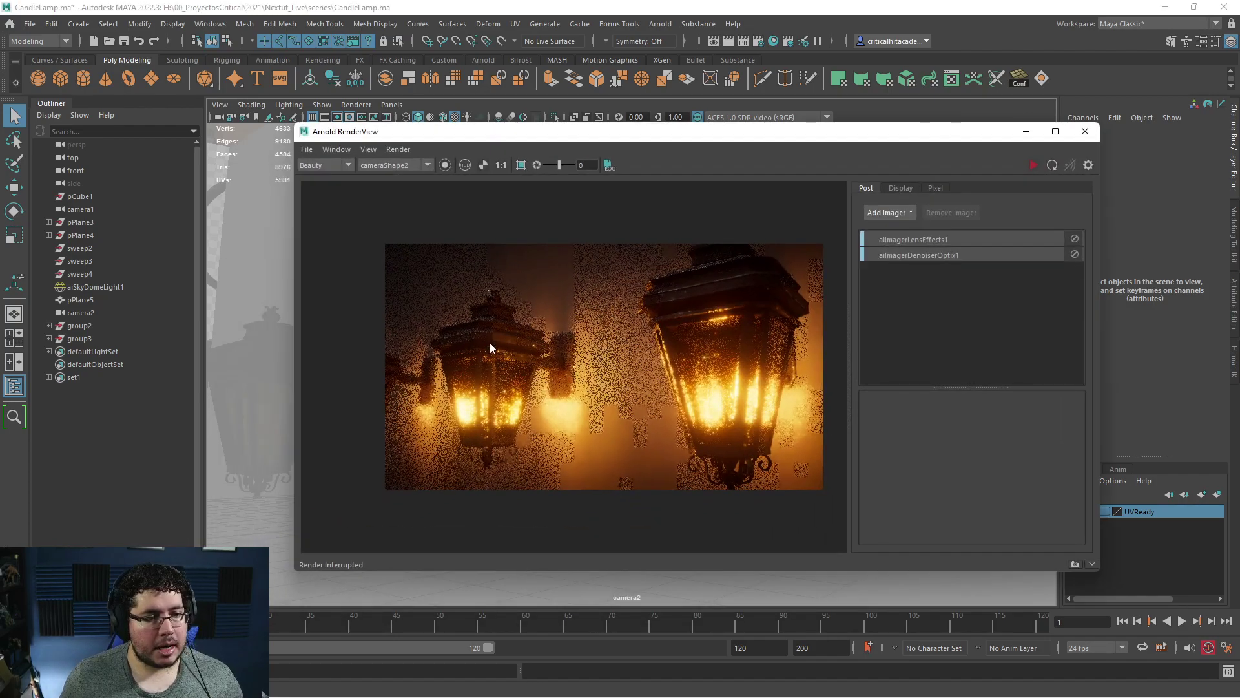
pyautogui.click(1034, 165)
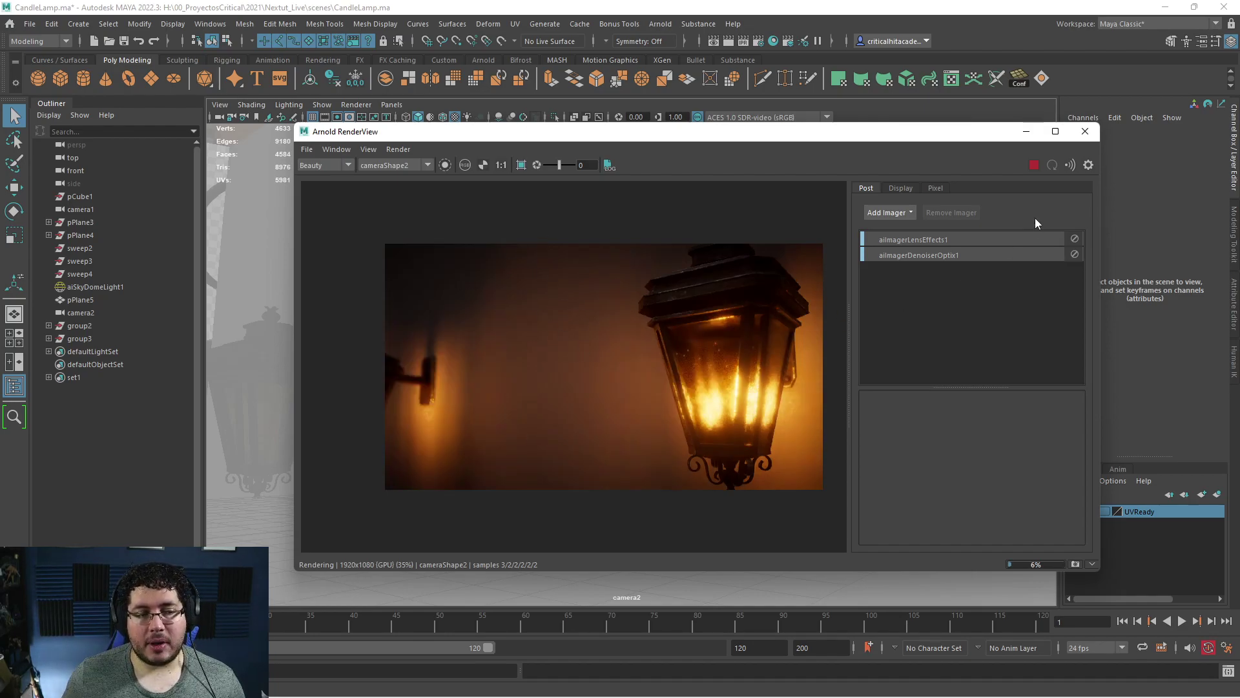
pyautogui.click(1033, 165)
pyautogui.click(1032, 133)
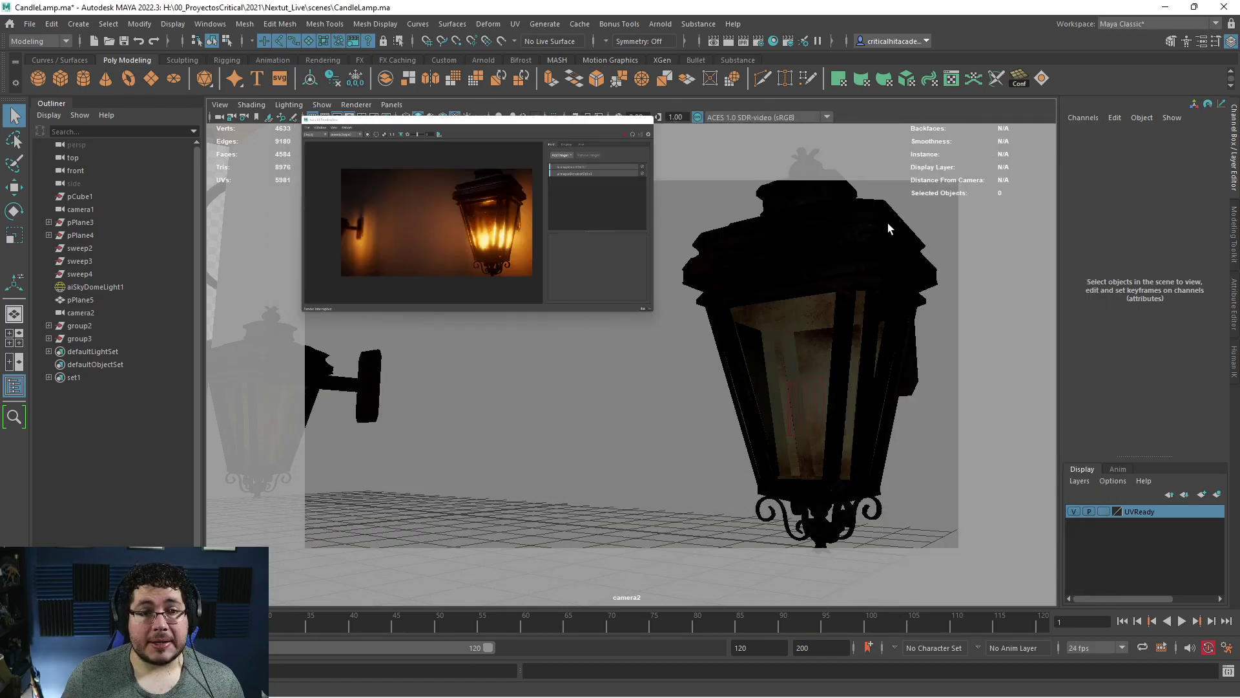
# Switch to Chrome and search Google for "displacement map".
pyautogui.press('super')
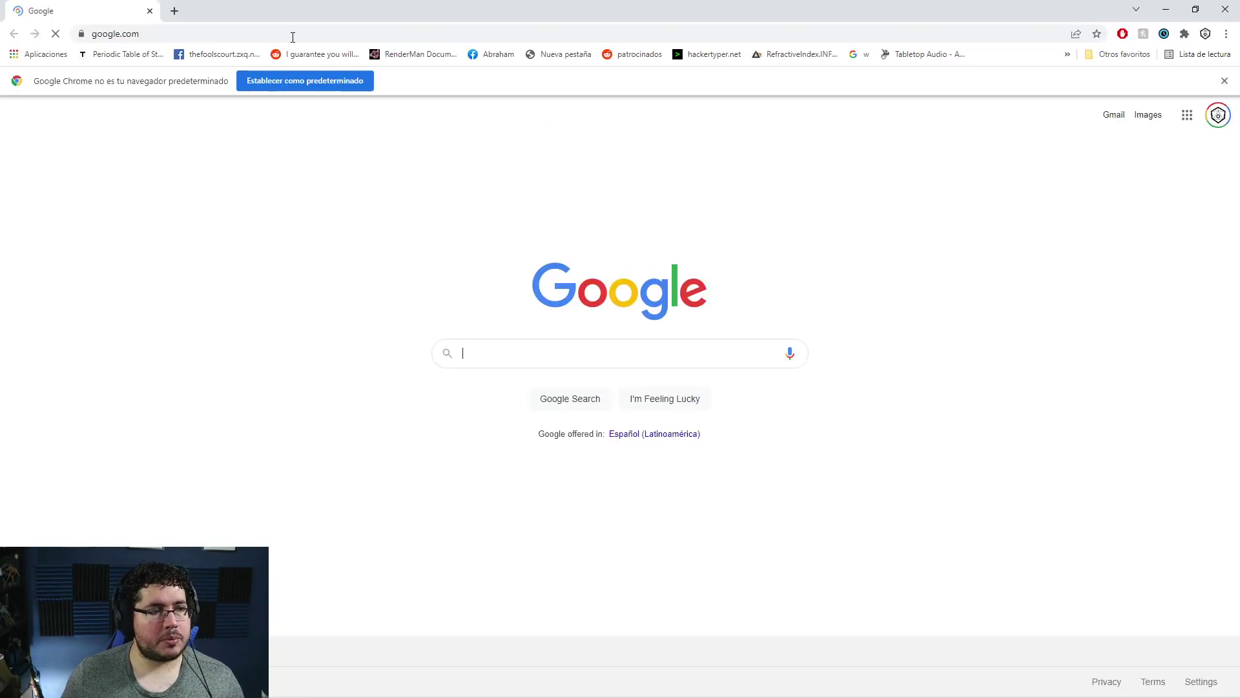
pyautogui.click(273, 33)
pyautogui.write('displacement map')
pyautogui.press('Return')
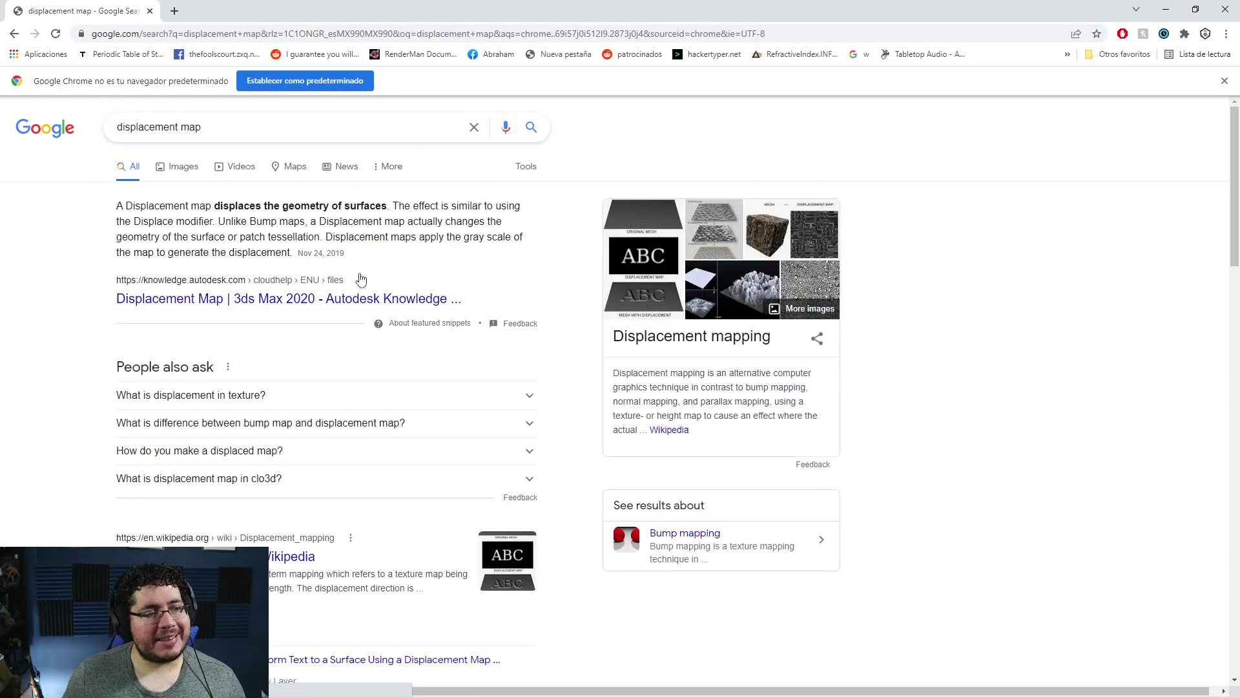
# Browse the displacement map image results and view the Wikimedia terrain example and the iStock rocky surface example.
pyautogui.click(176, 167)
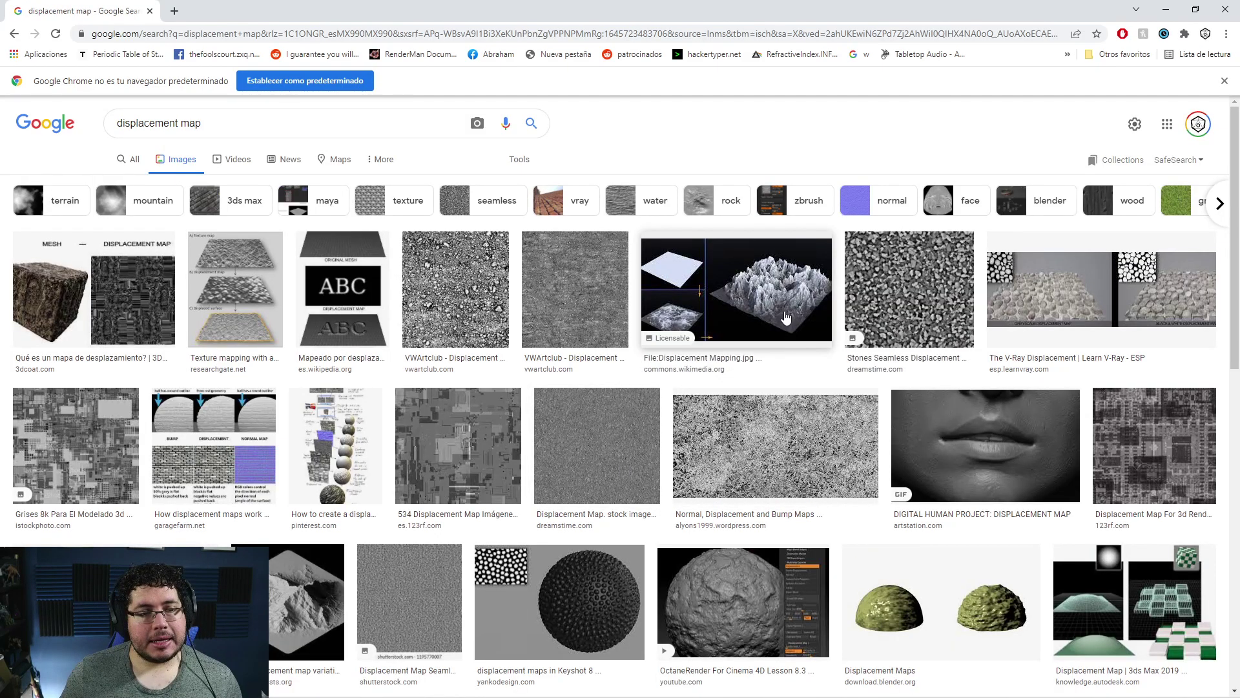
pyautogui.click(786, 316)
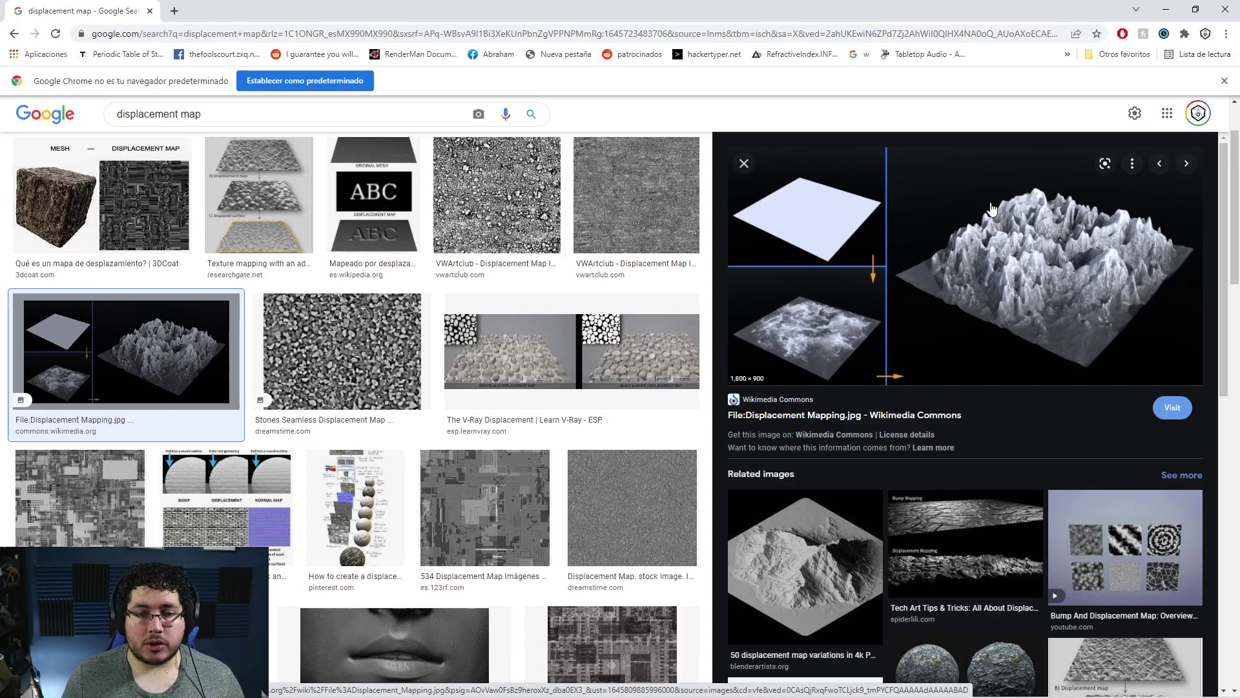
pyautogui.scroll(-6, 991, 208)
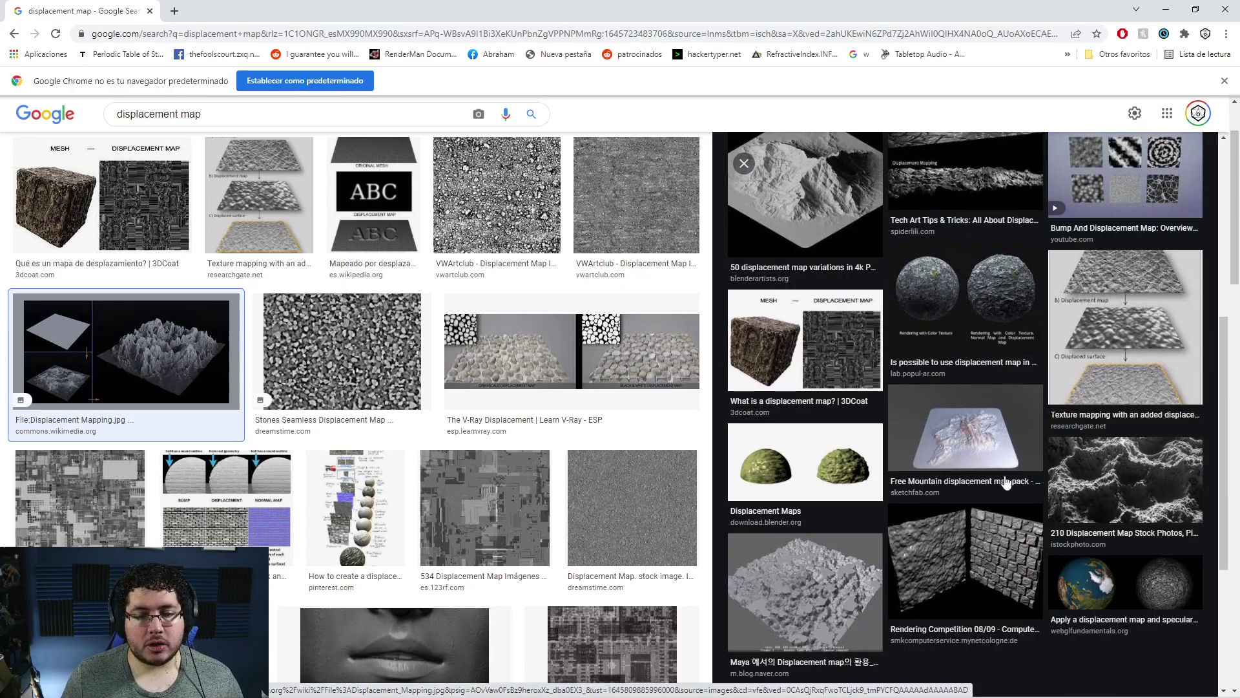
pyautogui.click(1113, 510)
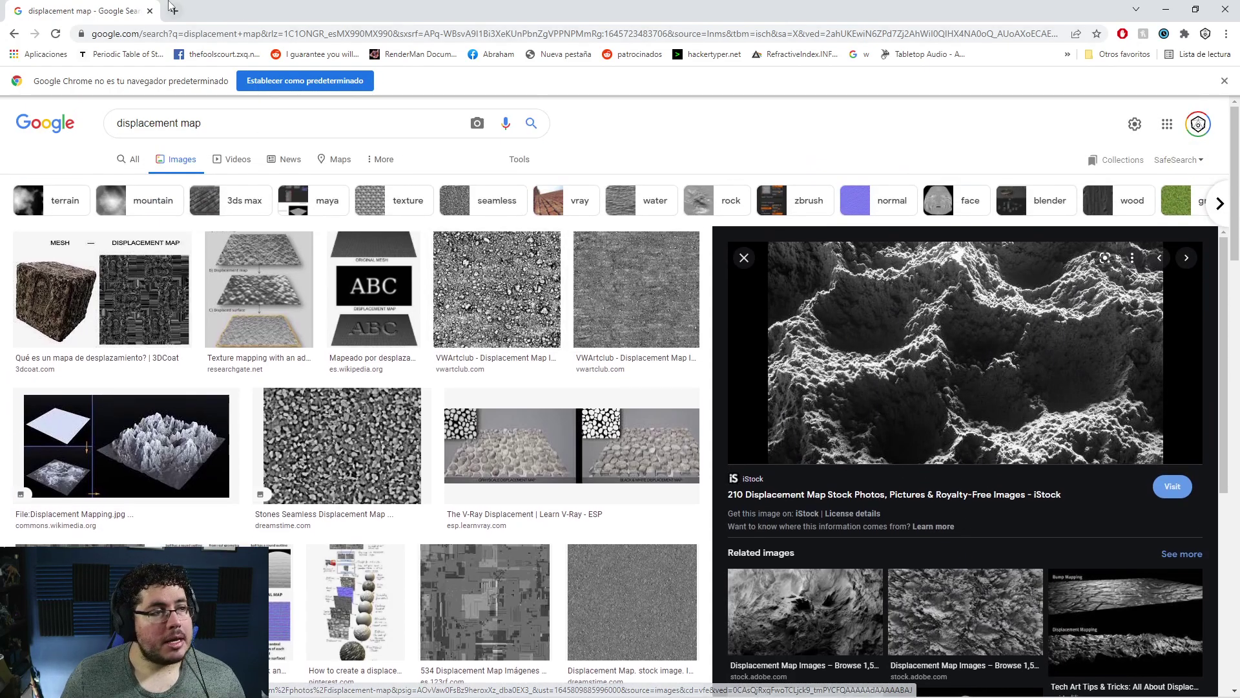
# Open polyhaven.com in a new browser tab and go to its texture library.
pyautogui.click(174, 11)
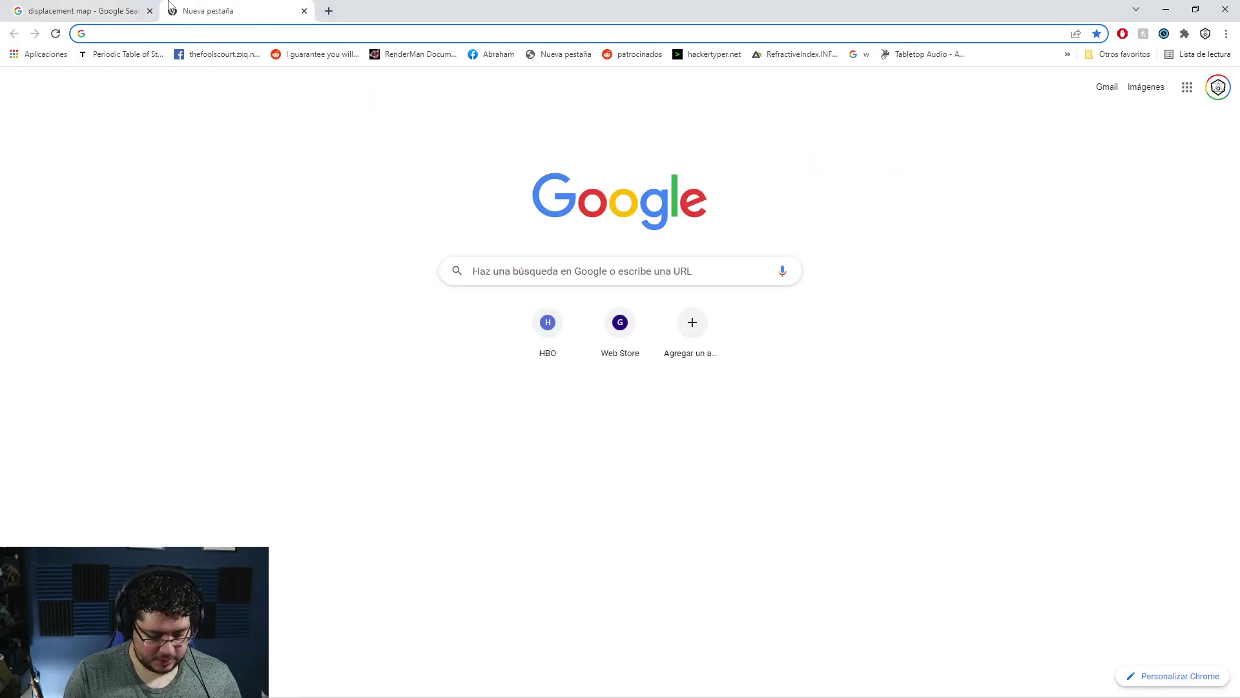
pyautogui.write('polyhaven.com')
pyautogui.press('Return')
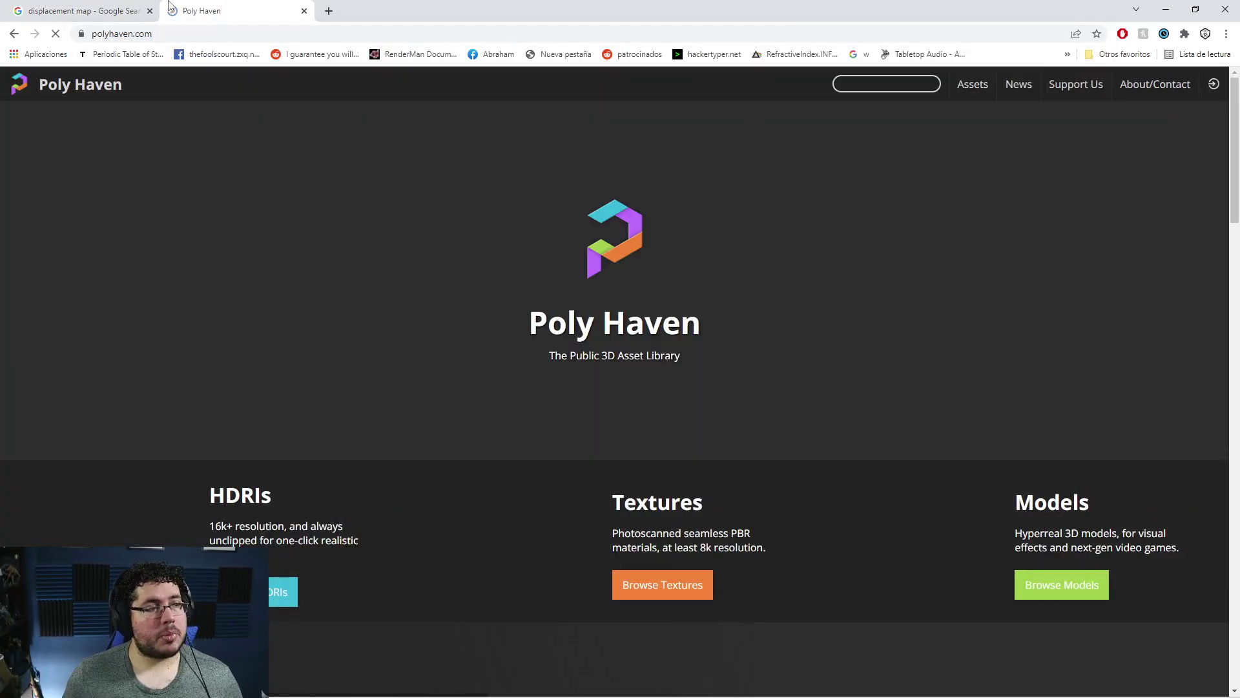
pyautogui.scroll(-3, 710, 494)
pyautogui.click(640, 419)
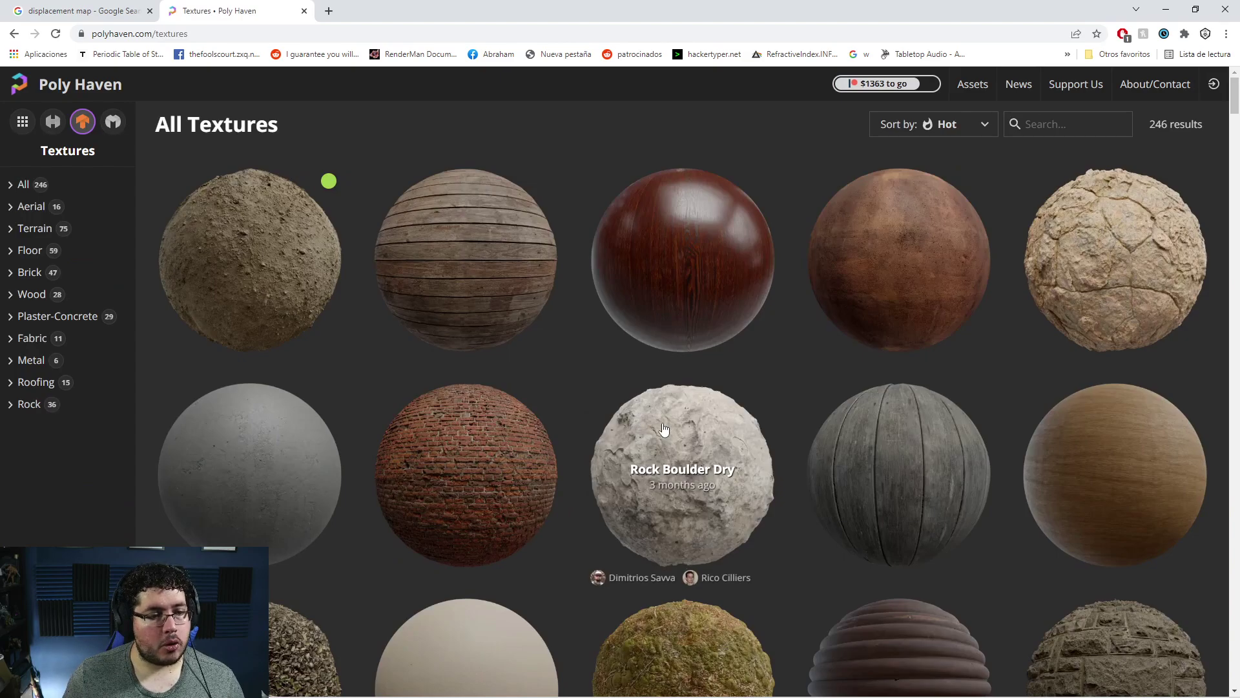
# Open the Stone Brick Wall 001 texture and download its 4K ZIP with JPG AO/Rough/Metal and diffuse maps plus EXR displacement and Normal (GL) maps.
pyautogui.scroll(-5, 559, 352)
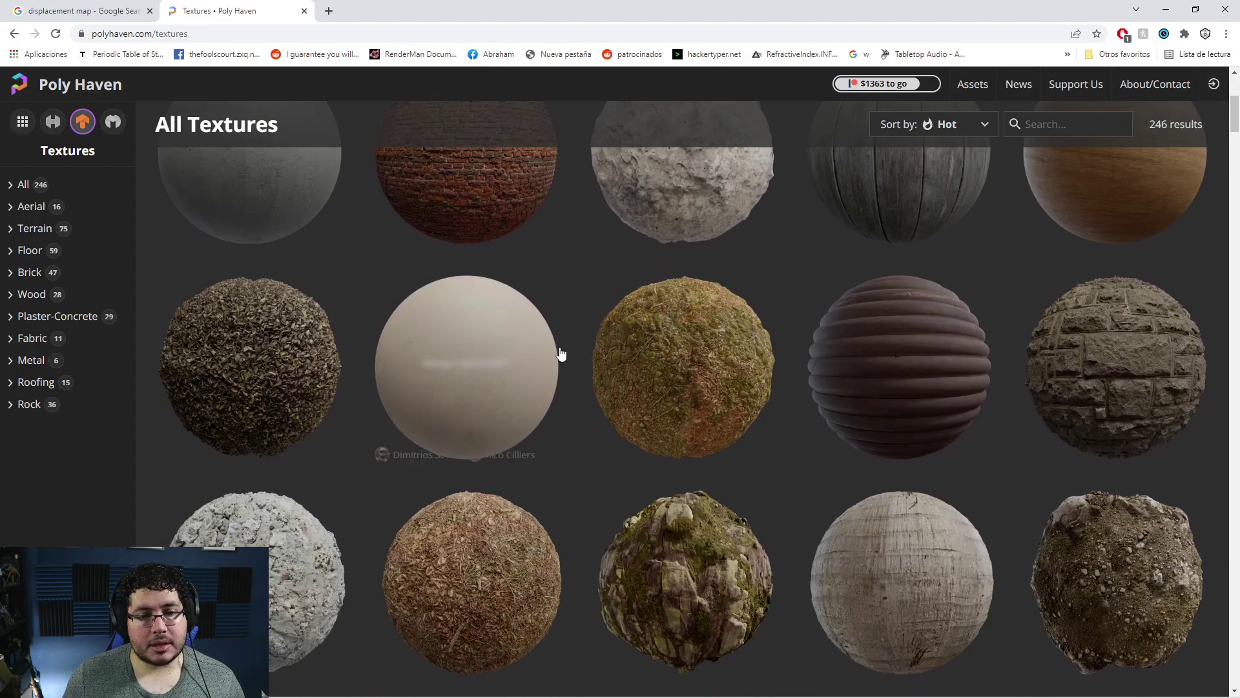
pyautogui.click(1099, 395)
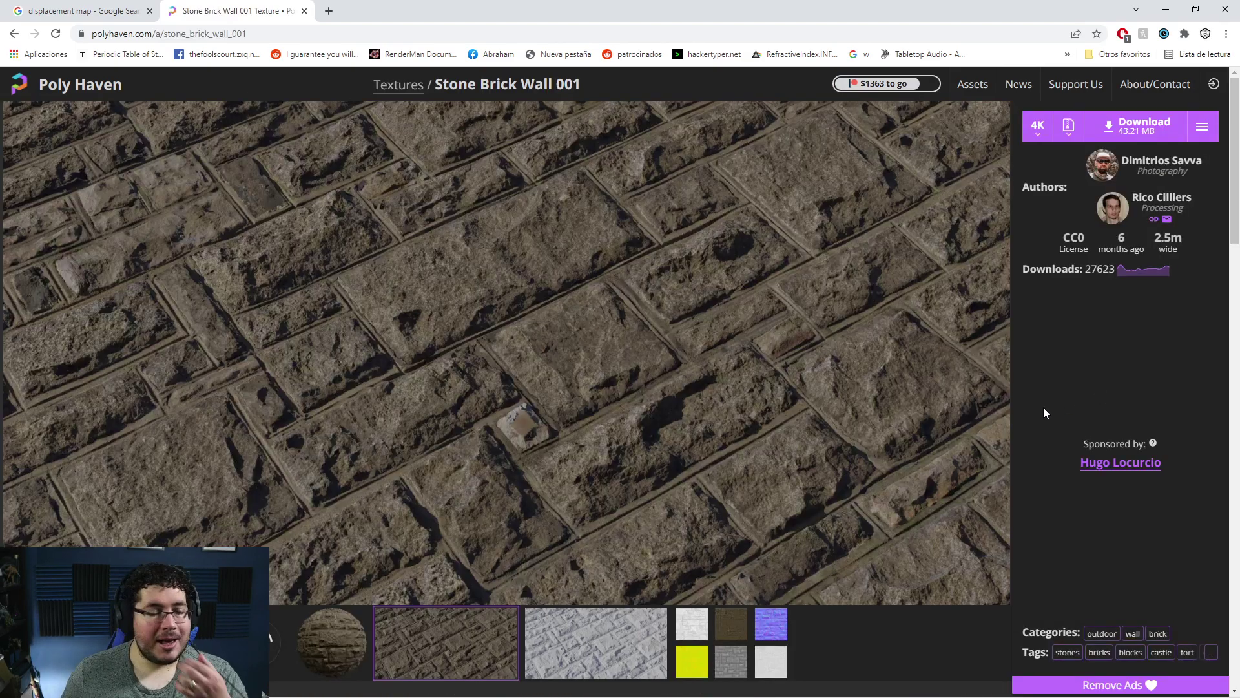
pyautogui.click(337, 646)
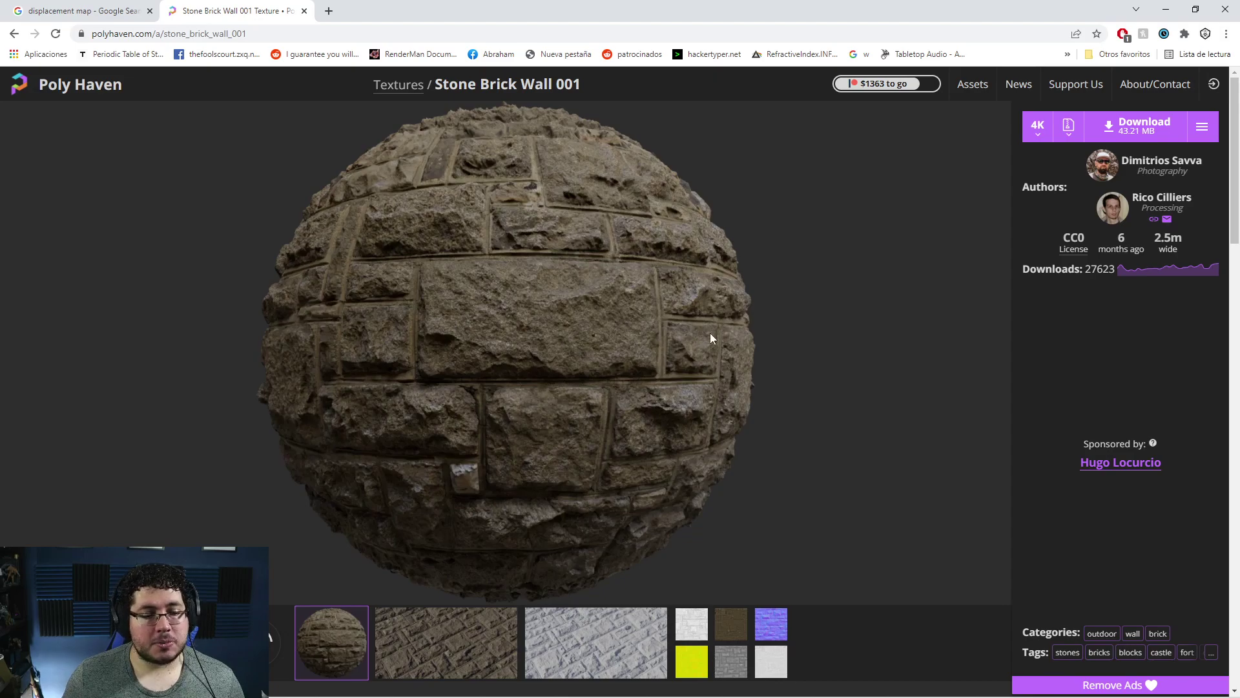
pyautogui.click(1202, 126)
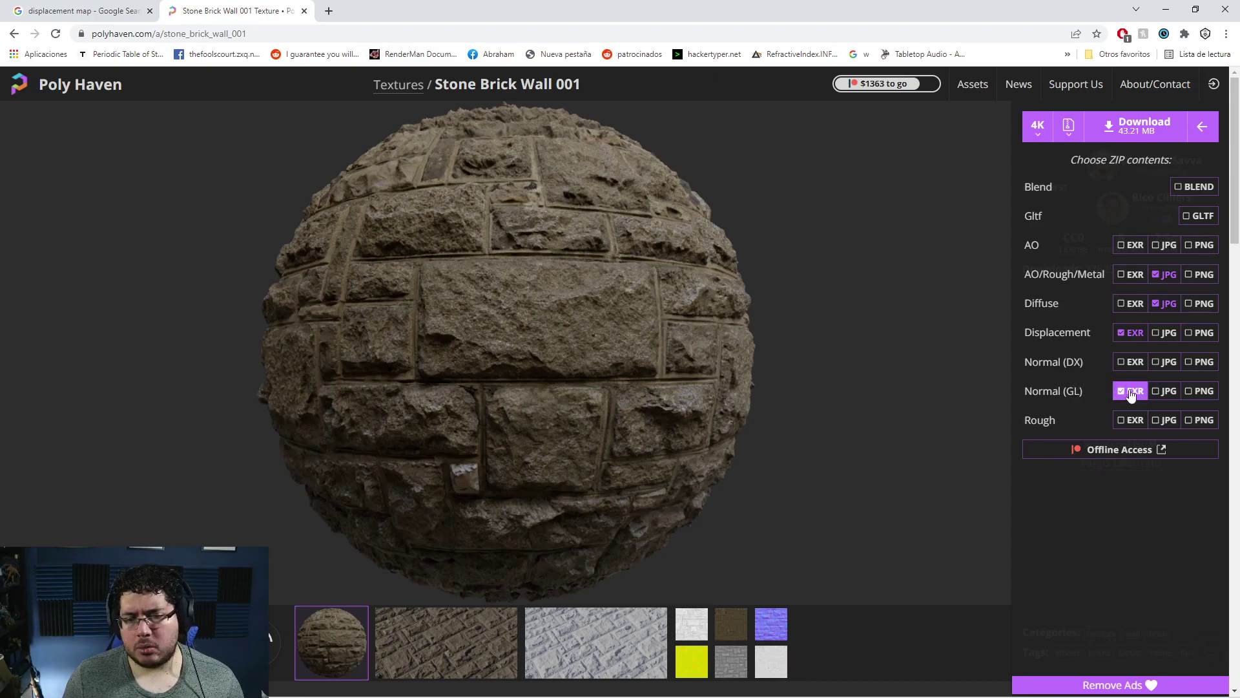
pyautogui.click(1141, 124)
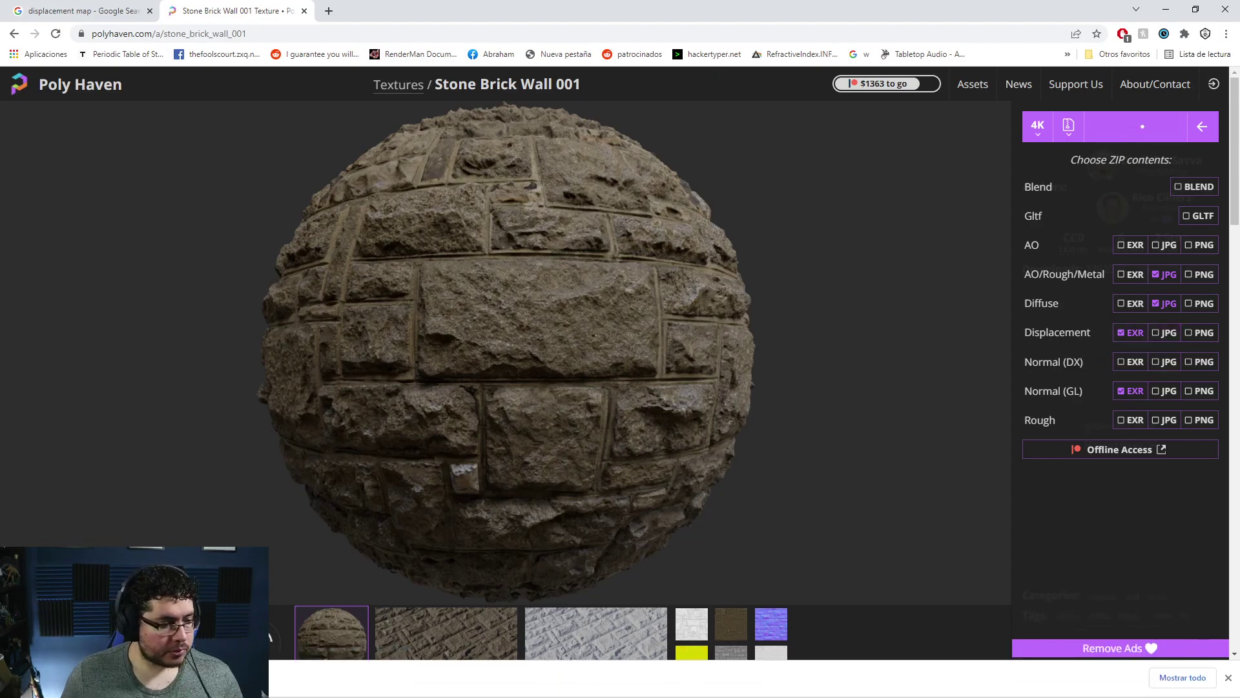
# Switch to File Explorer and go to the project folder 00_ProyectosCritical\2021\Nextut_Live\sourceimages on the H: drive.
pyautogui.press('super')
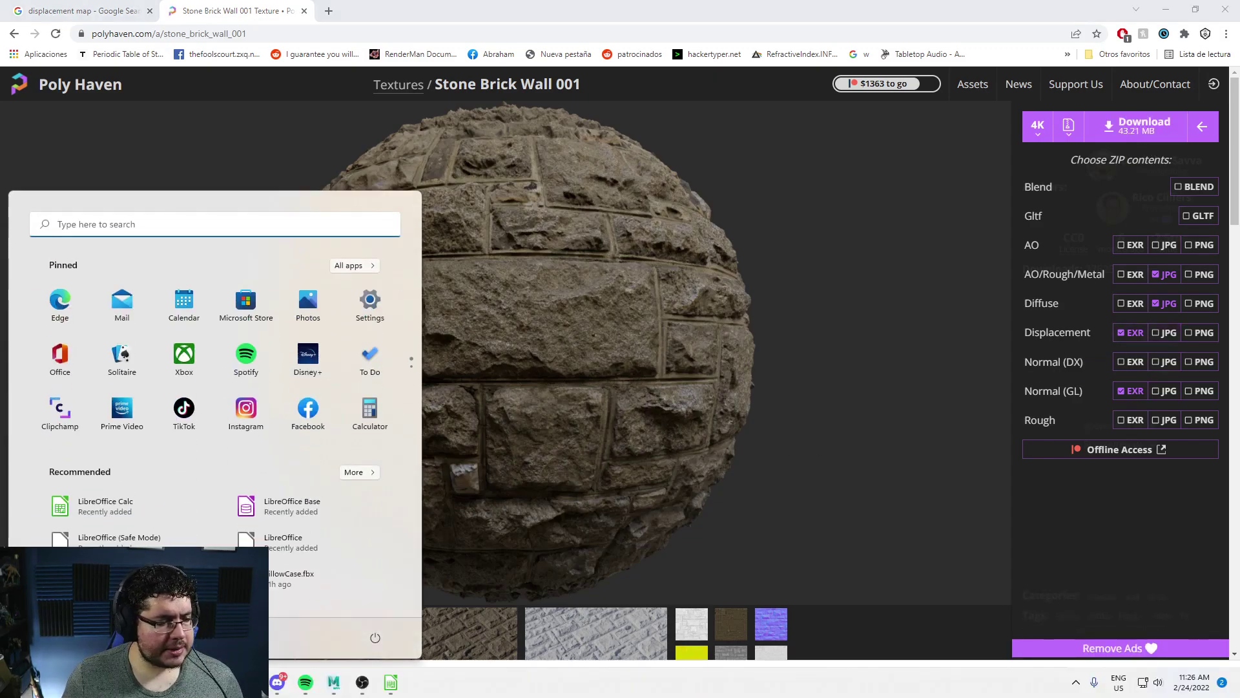
pyautogui.press('super+e')
pyautogui.doubleClick(596, 276)
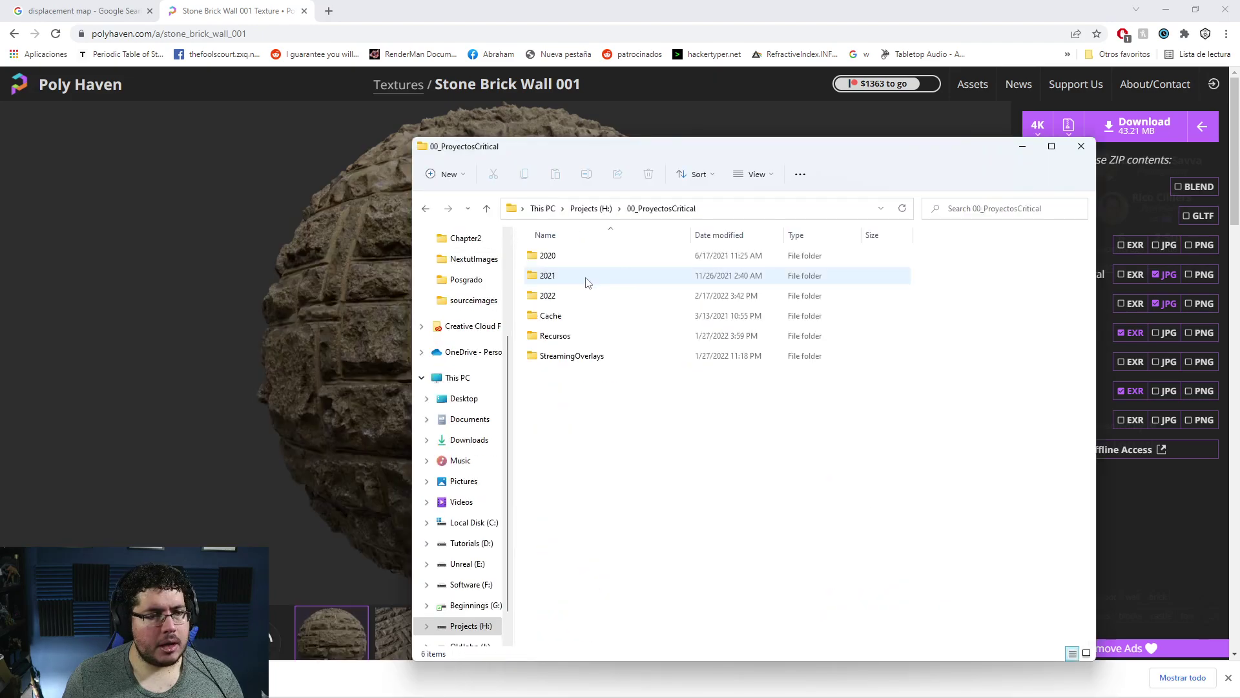
pyautogui.doubleClick(569, 282)
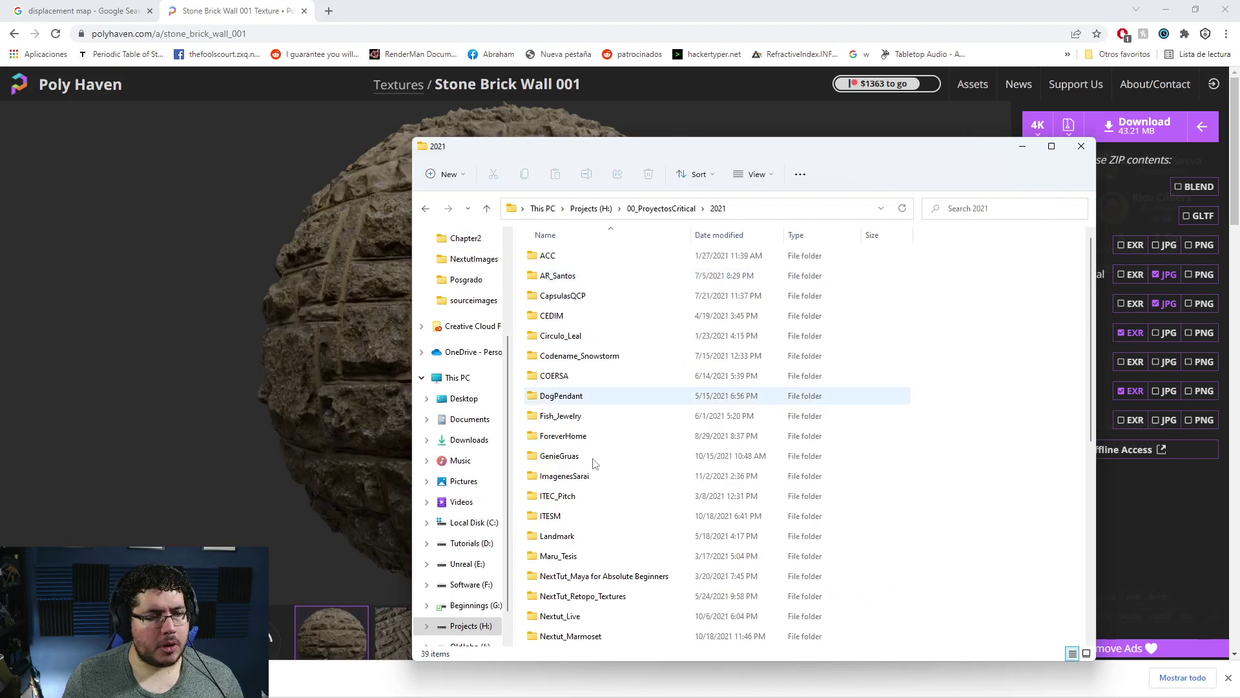
pyautogui.doubleClick(577, 615)
pyautogui.doubleClick(579, 516)
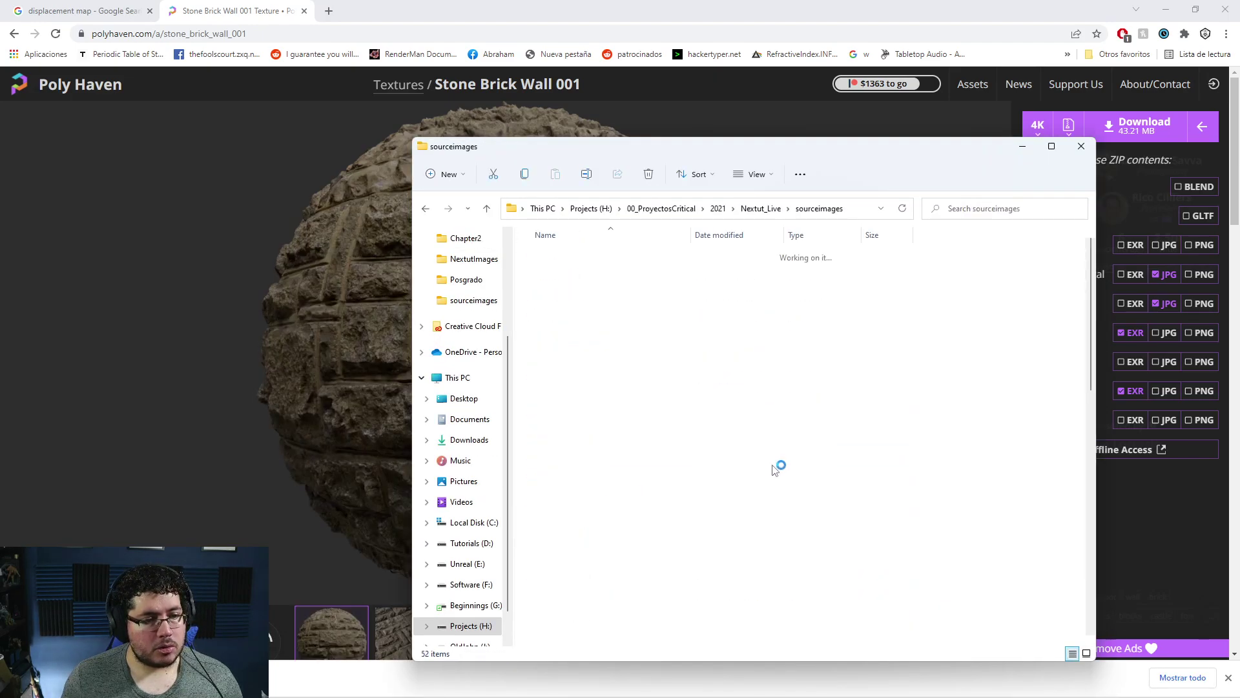
# Create a folder named BrickWall inside sourceimages and open it.
pyautogui.rightClick(1080, 417)
pyautogui.rightClick(1075, 409)
pyautogui.moveTo(1034, 486)
pyautogui.click(1099, 487)
pyautogui.write('BrickWall')
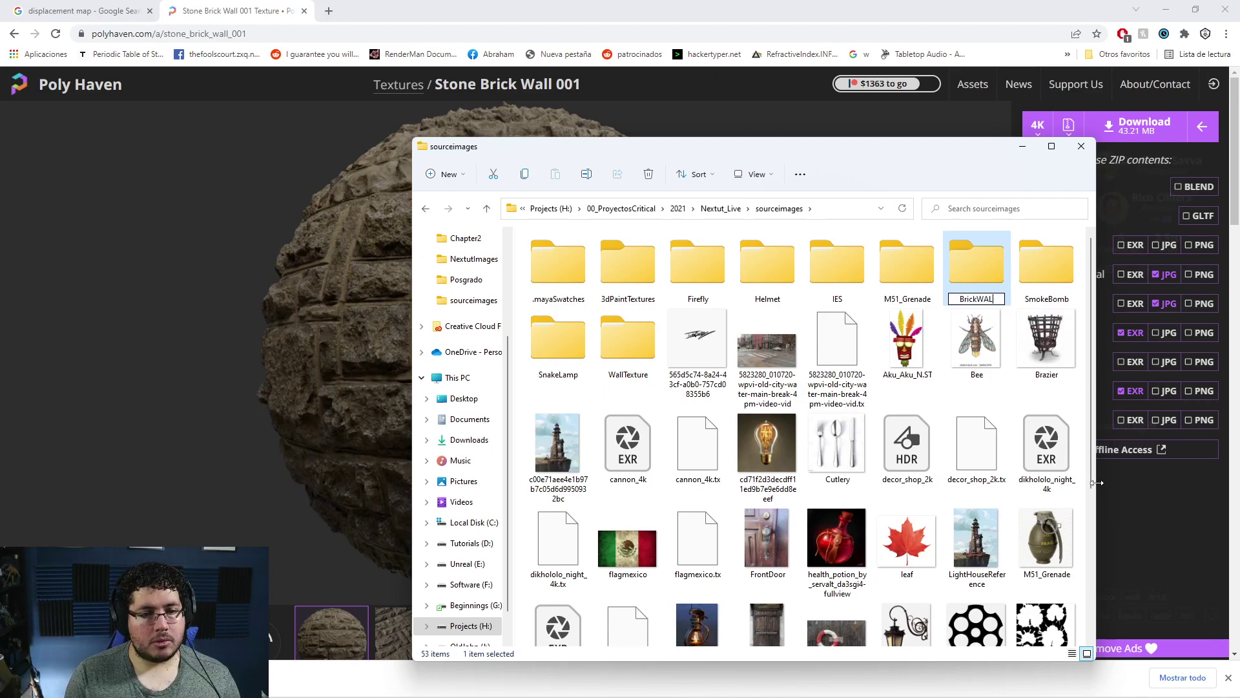
pyautogui.press('Return')
pyautogui.press('Return')
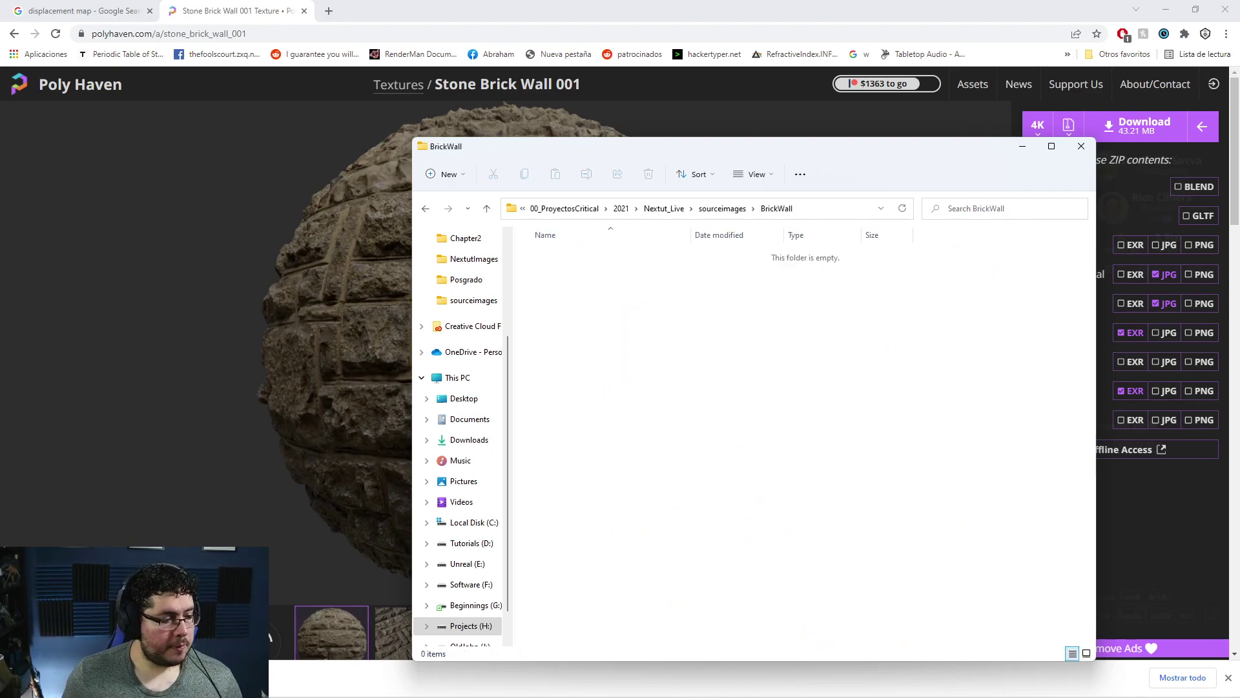
# Open the textures folder in the downloaded stone_brick_wall_001_4k archive and copy its four map files into the BrickWall folder.
pyautogui.click(1098, 482)
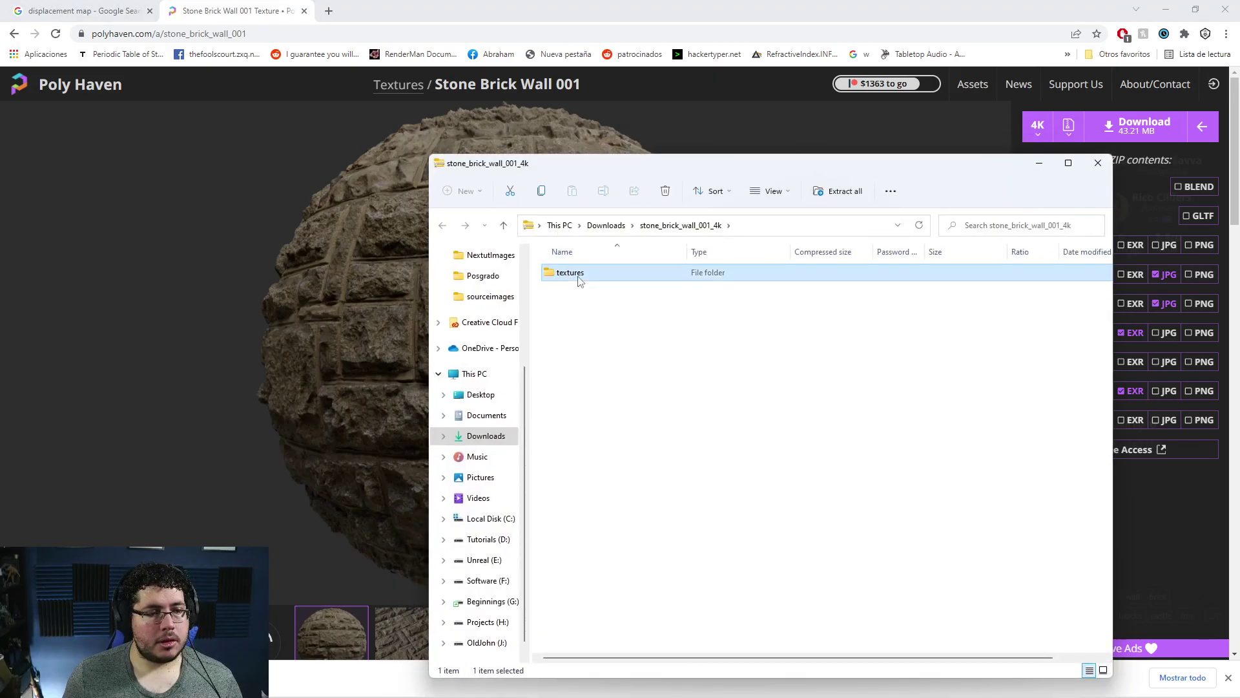
pyautogui.doubleClick(578, 275)
pyautogui.click(1165, 9)
pyautogui.moveTo(817, 167); pyautogui.dragTo(977, 173)
pyautogui.moveTo(737, 370); pyautogui.dragTo(748, 279)
pyautogui.moveTo(749, 277); pyautogui.dragTo(567, 305)
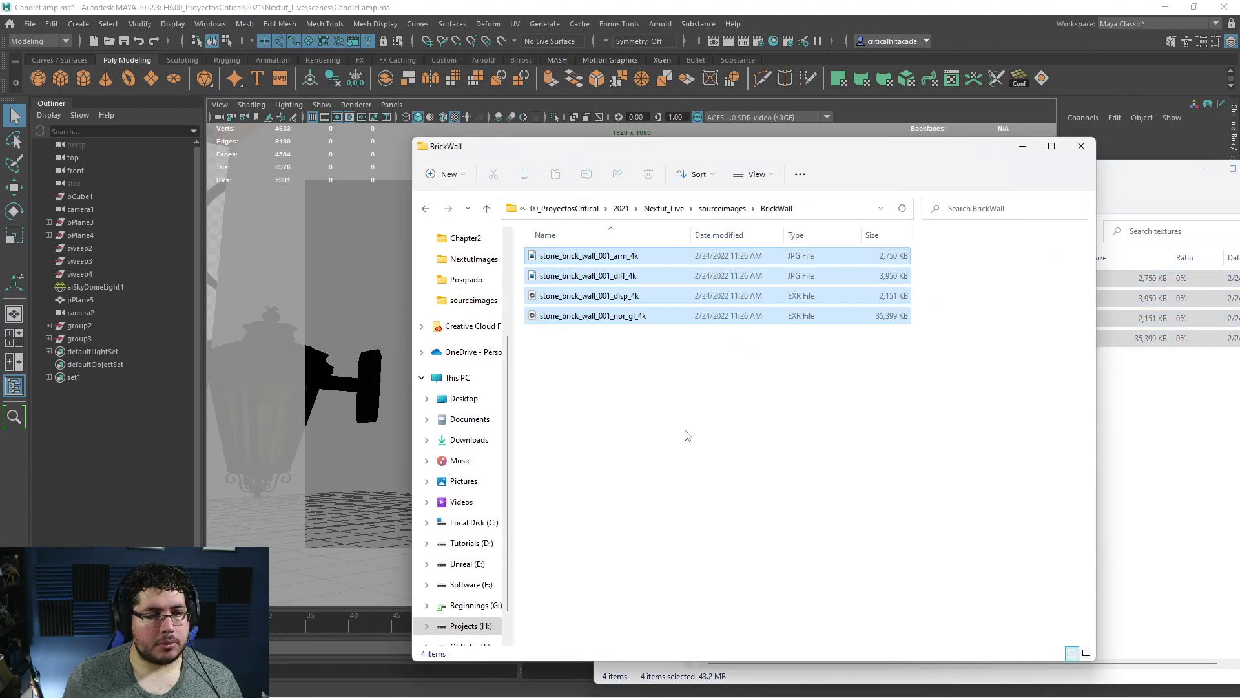
# Close the archive and BrickWall folder windows to return to the Maya scene.
pyautogui.click(1215, 484)
pyautogui.hotkey('ctrl', 'w')
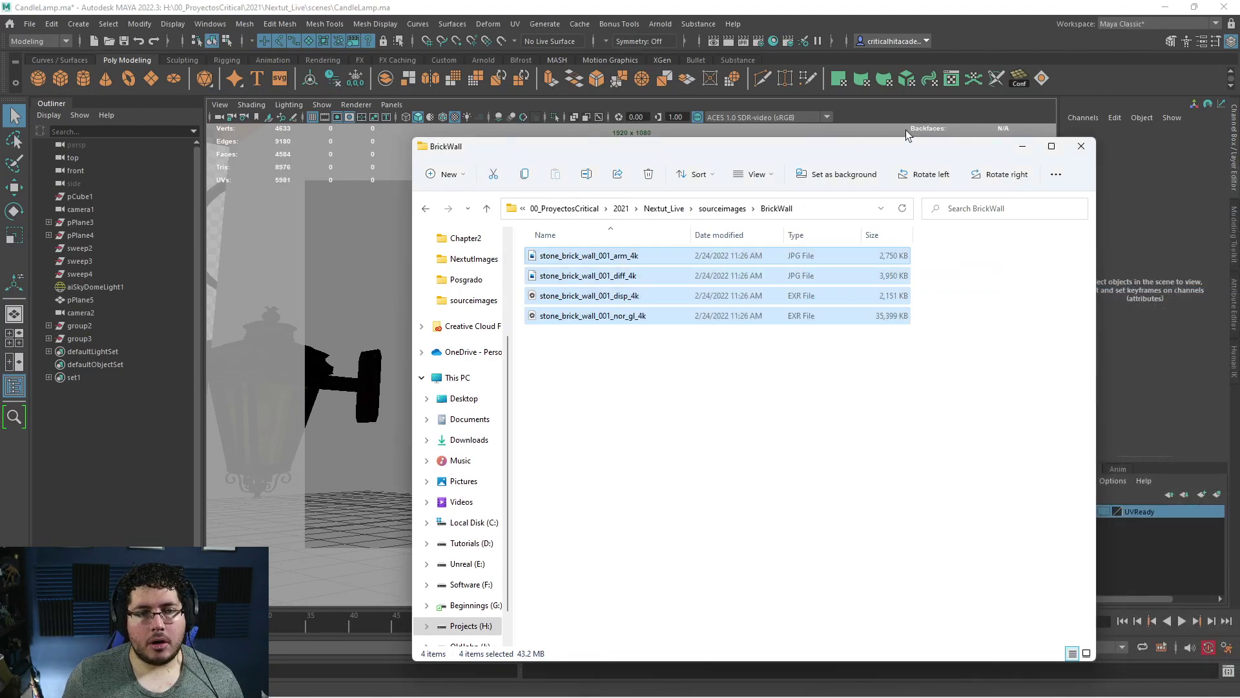
pyautogui.moveTo(829, 150); pyautogui.dragTo(643, 129)
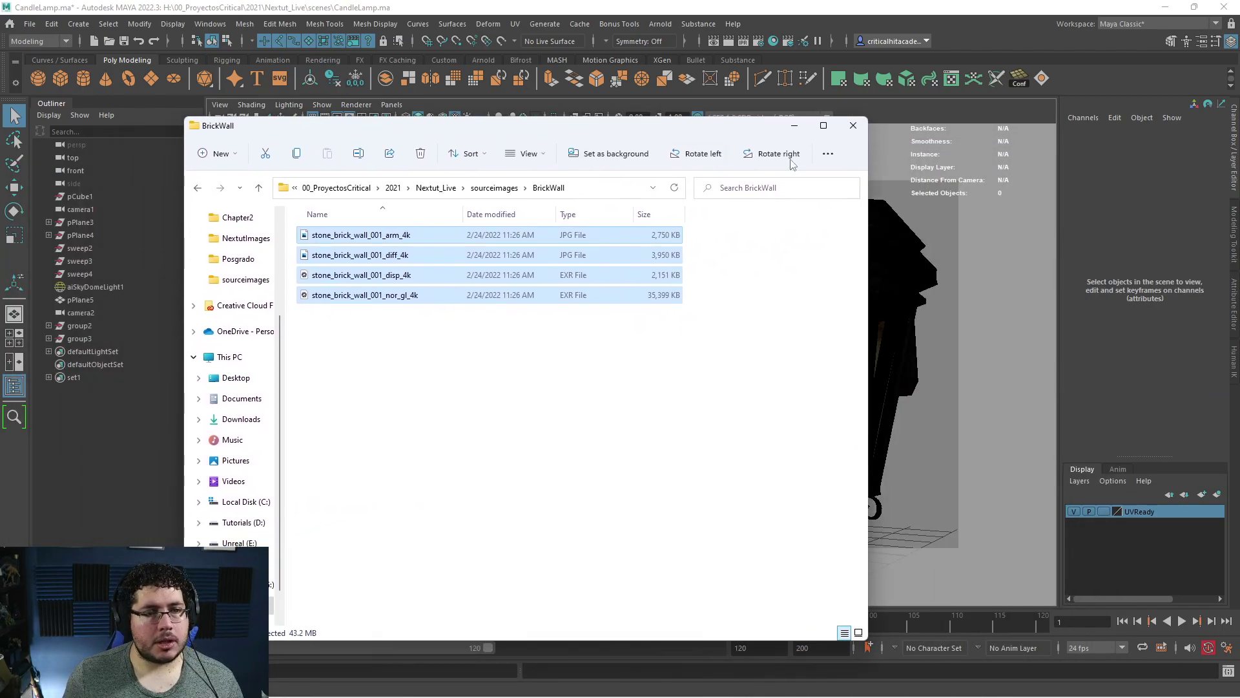
pyautogui.click(853, 126)
# Open the Hypershade, clear its node graph and enlarge the window to full screen.
pyautogui.click(696, 25)
pyautogui.moveTo(650, 26)
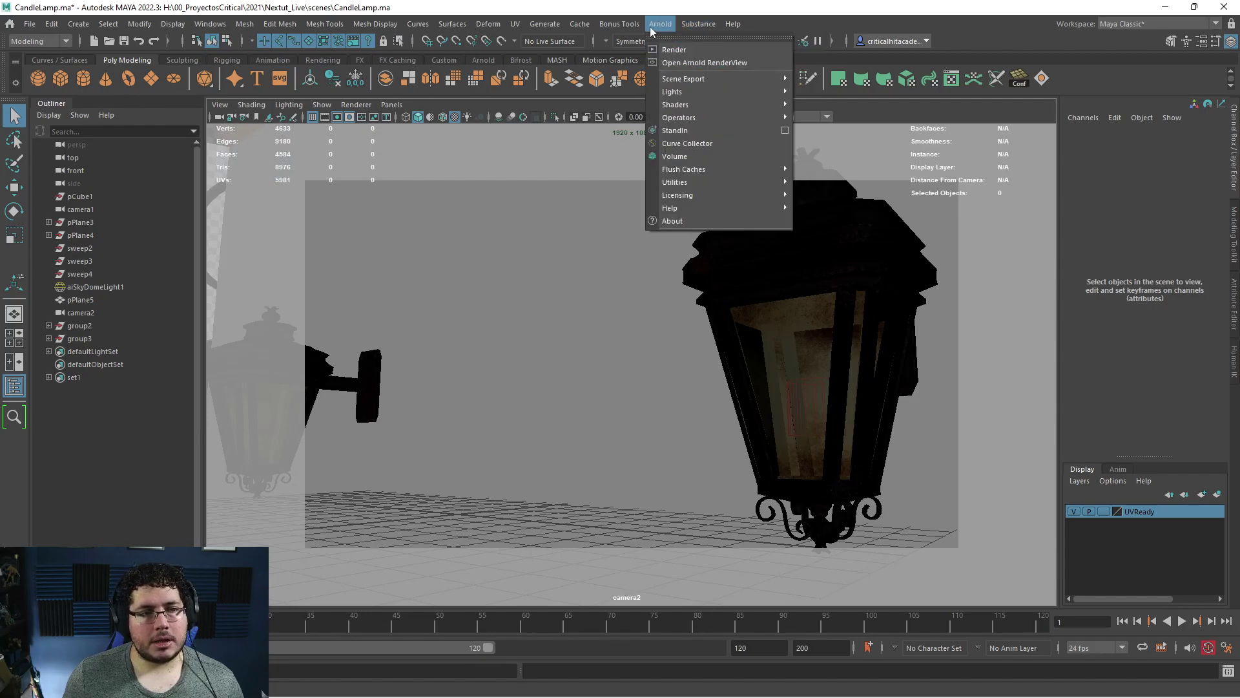
pyautogui.click(871, 11)
pyautogui.click(773, 41)
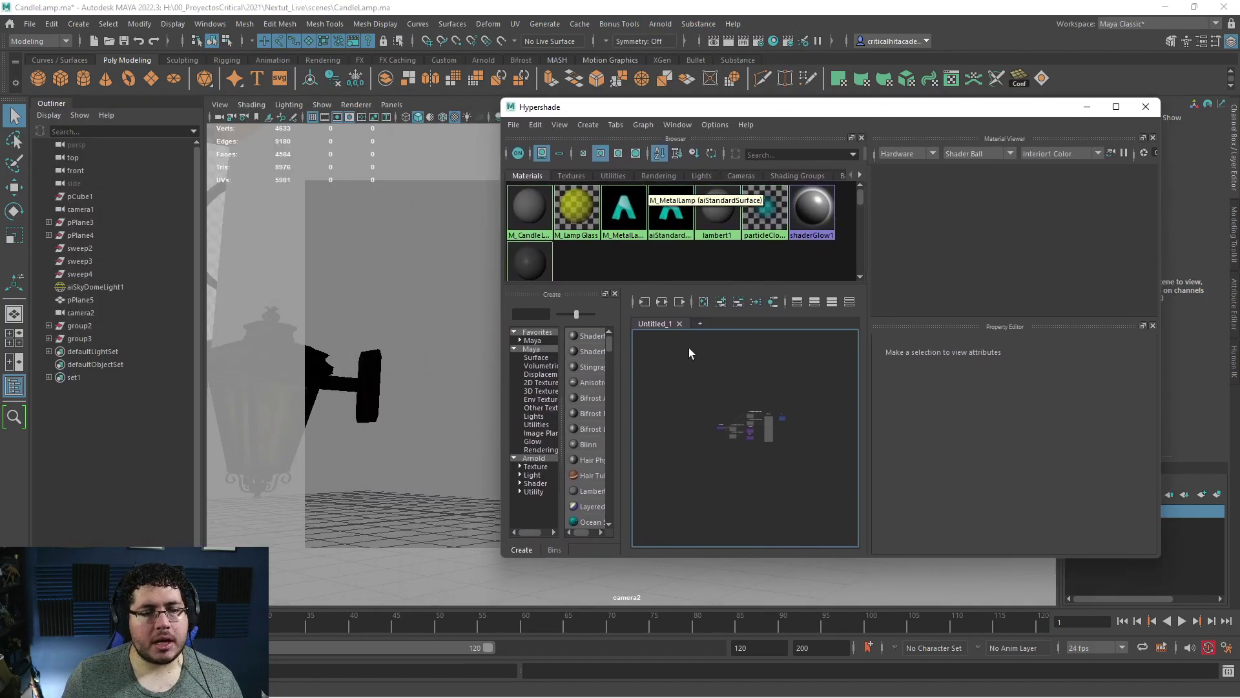
pyautogui.click(704, 302)
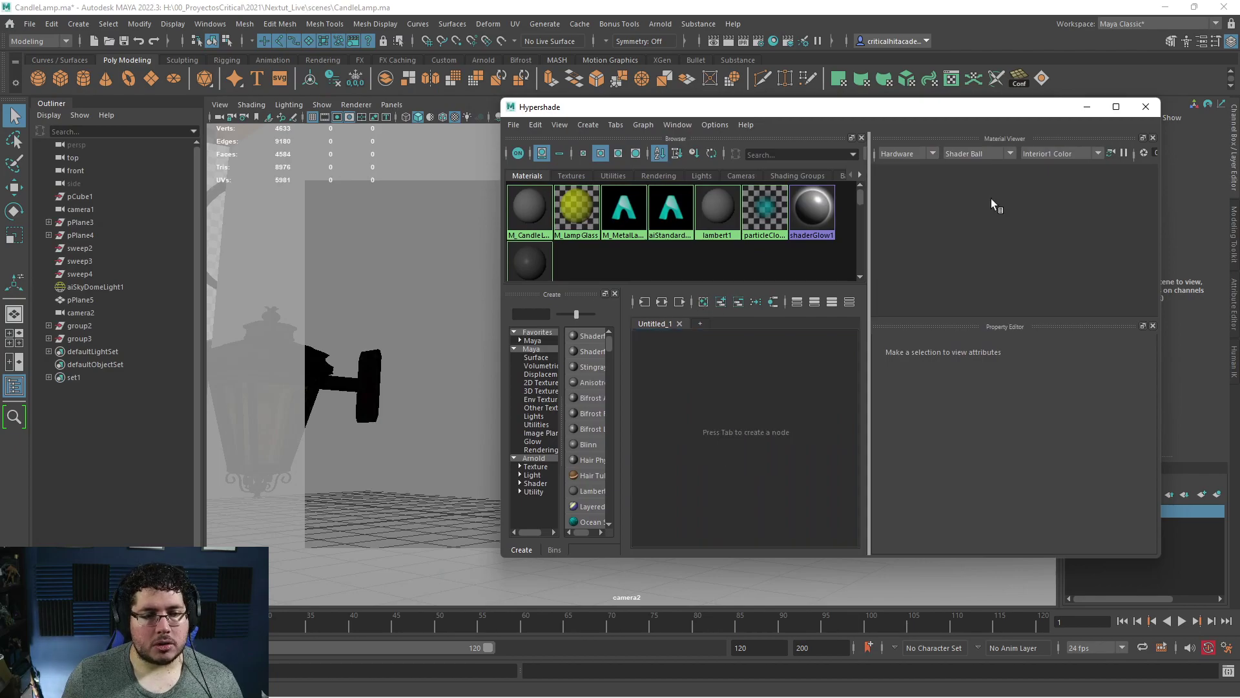
pyautogui.click(1116, 107)
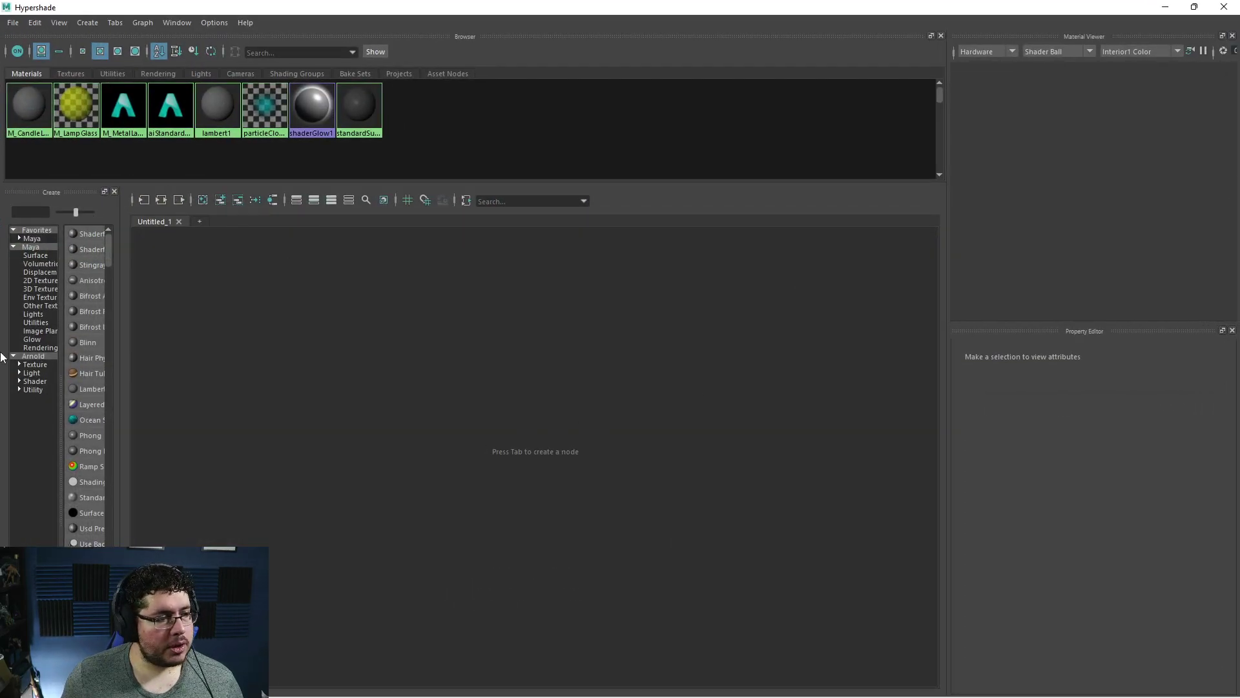
# Create an Arnold aiStandardSurface material in the Hypershade.
pyautogui.click(36, 356)
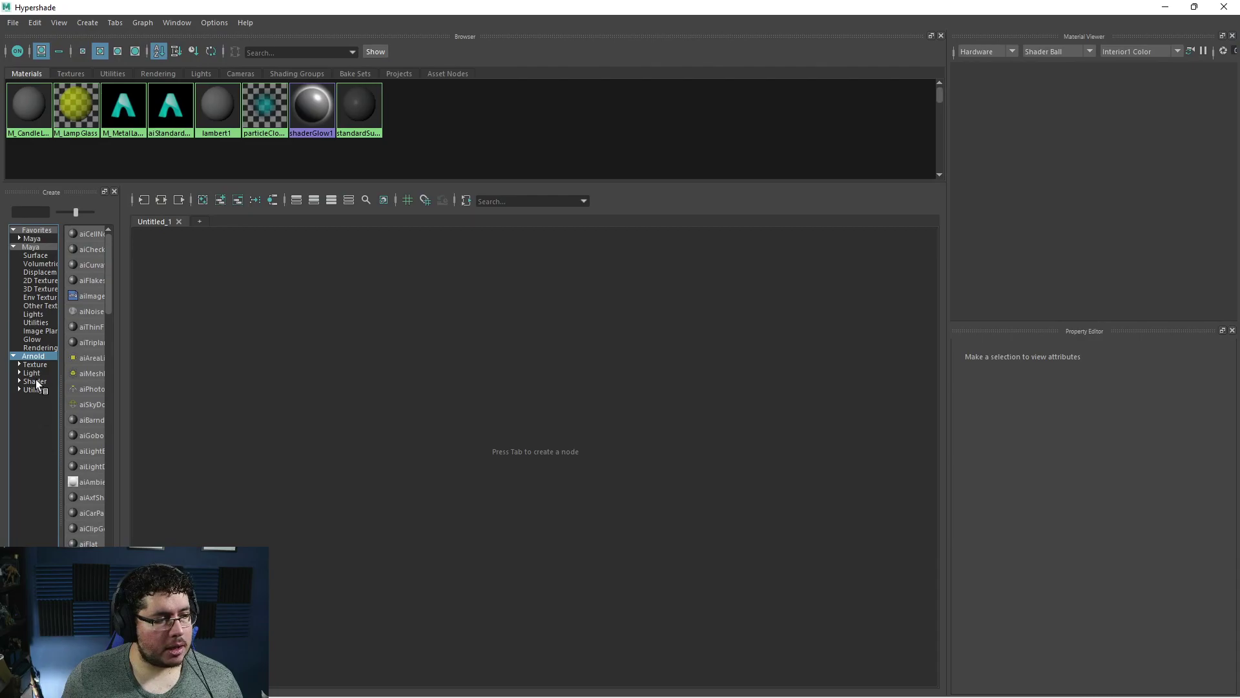
pyautogui.click(36, 381)
pyautogui.moveTo(122, 368); pyautogui.dragTo(169, 374)
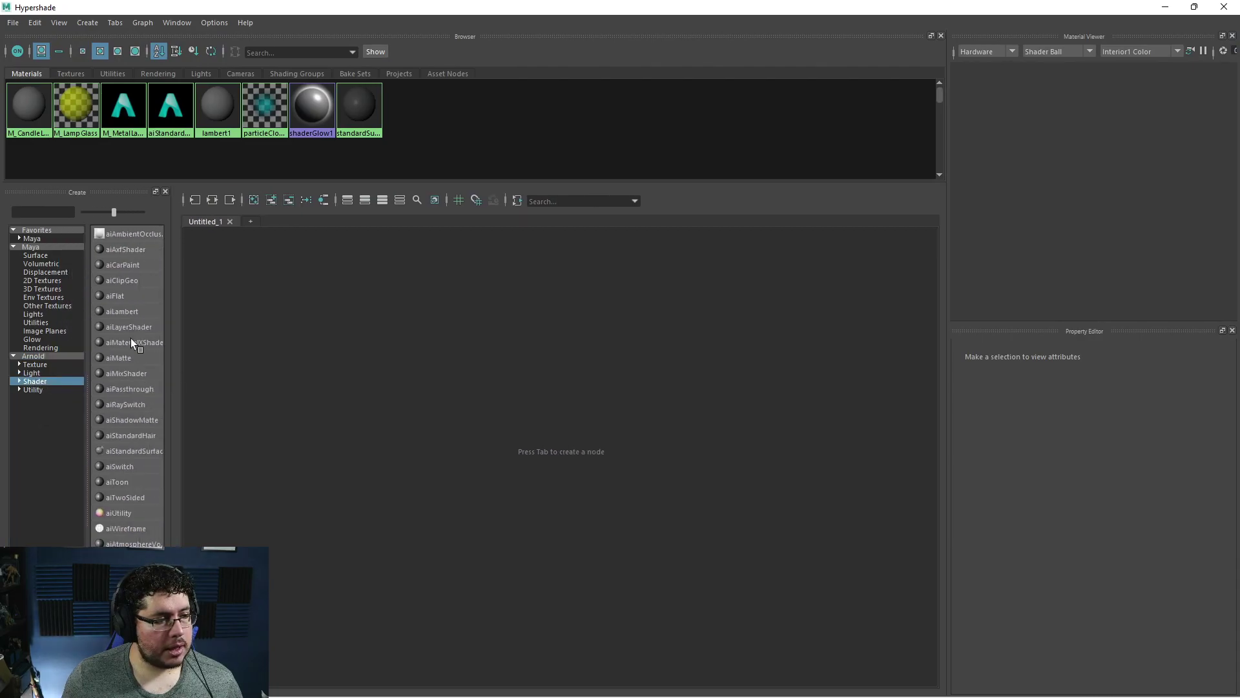
pyautogui.click(133, 451)
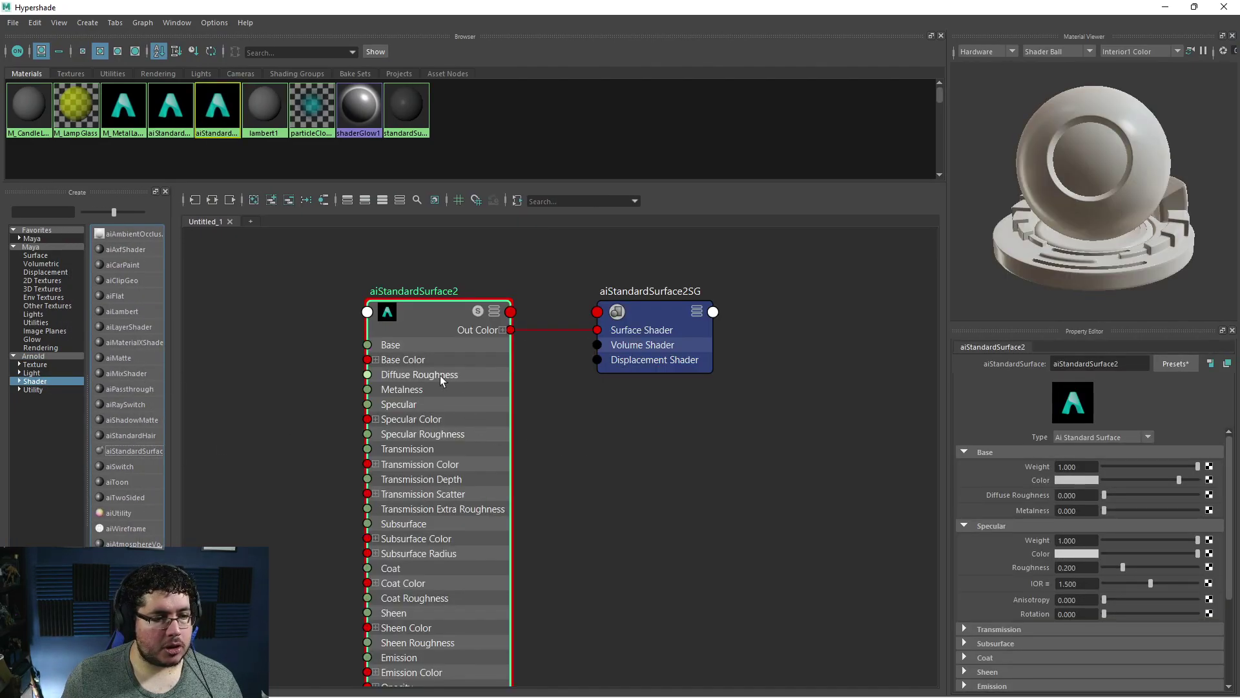
# Rename the new standard surface material as M_BrickWALL.
pyautogui.moveTo(1125, 363); pyautogui.dragTo(918, 360)
pyautogui.write('m')
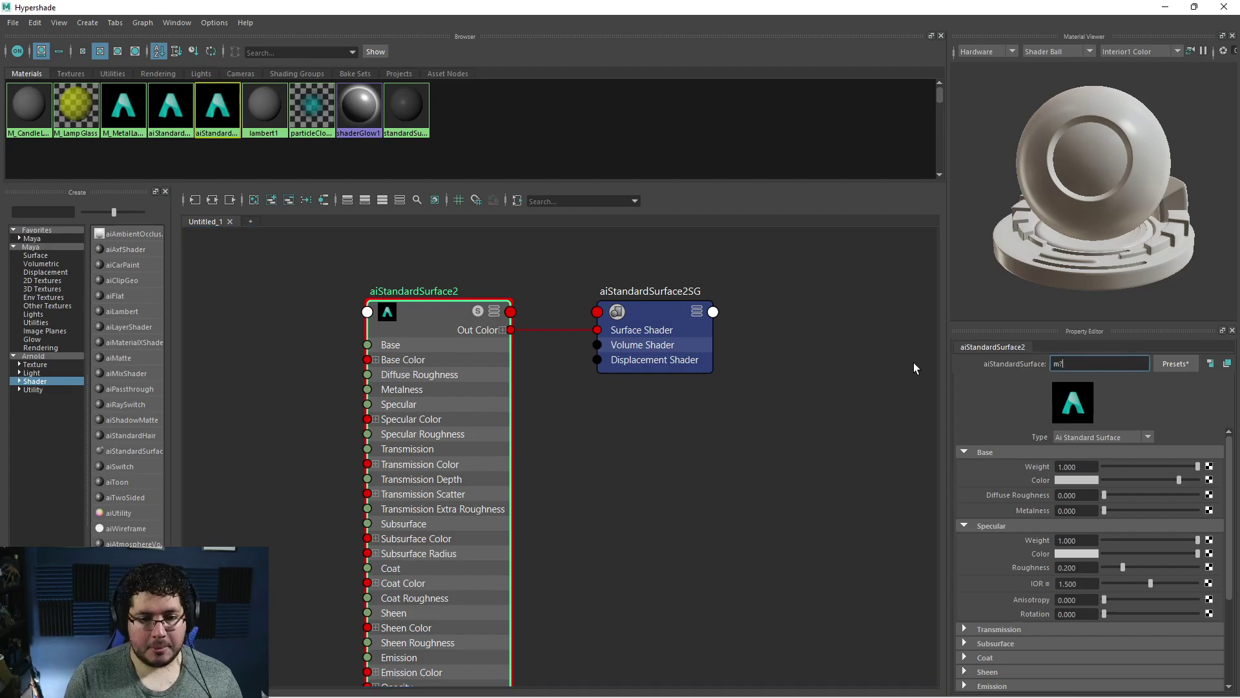
pyautogui.press('BackSpace')
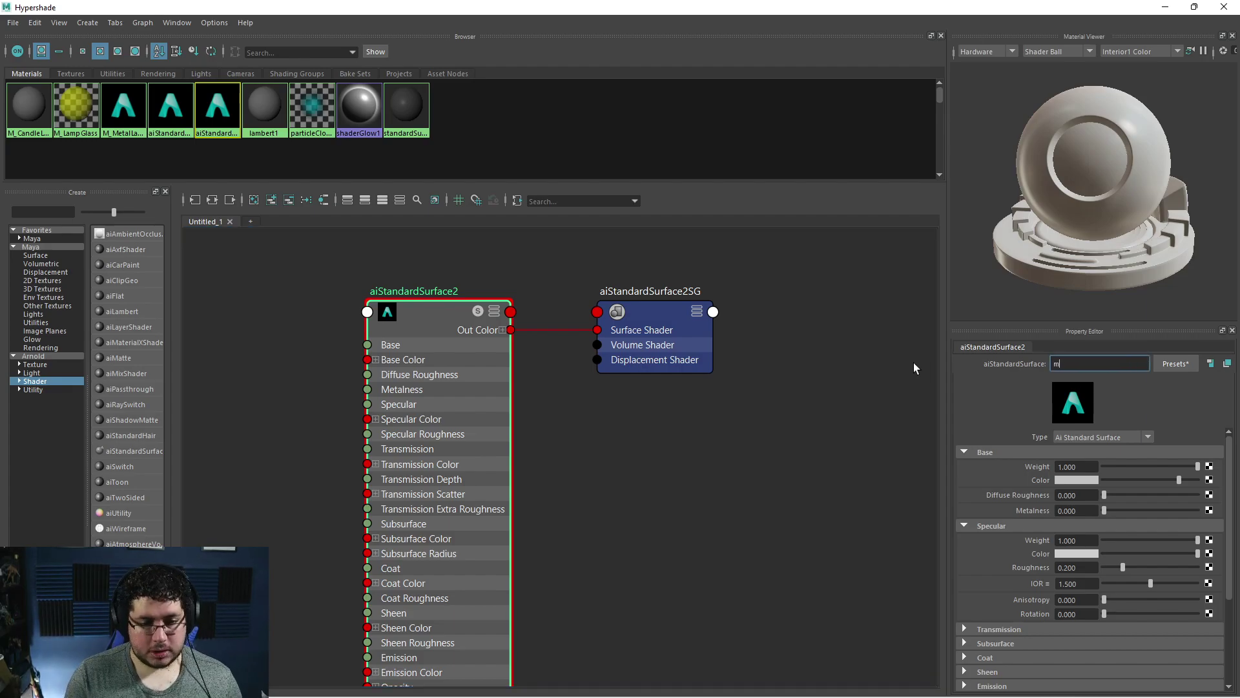
pyautogui.write('M_BrickWALL')
pyautogui.press('Return')
pyautogui.scroll(-2, 560, 498)
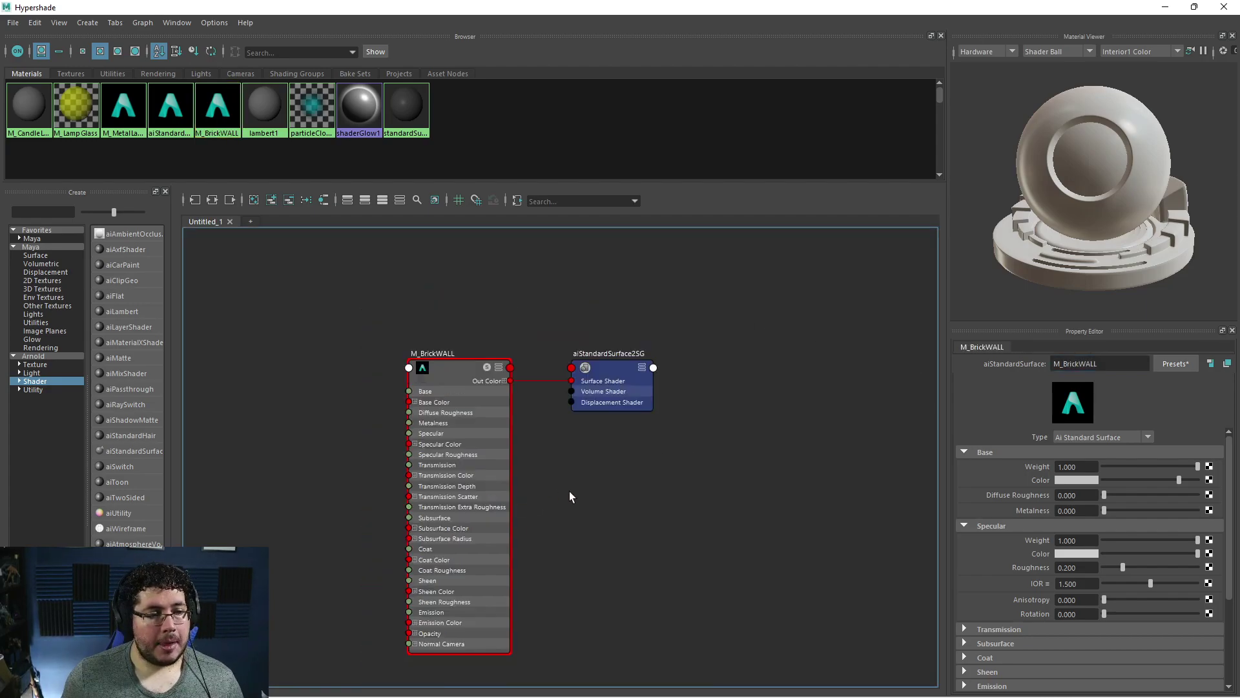
pyautogui.scroll(2, 560, 492)
pyautogui.keyDown('alt'); pyautogui.moveTo(560, 492); pyautogui.dragTo(662, 456, button='middle'); pyautogui.keyUp('alt')
pyautogui.keyDown('alt'); pyautogui.moveTo(562, 439); pyautogui.dragTo(587, 426, button='middle'); pyautogui.keyUp('alt')
pyautogui.scroll(-2, 588, 427)
# Shrink the Hypershade window, switch to File Explorer and open the BrickWall folder inside 00_ProyectosCritical\2021\Nextut_Live\sourceimages.
pyautogui.moveTo(629, 11); pyautogui.dragTo(890, 126)
pyautogui.press('super')
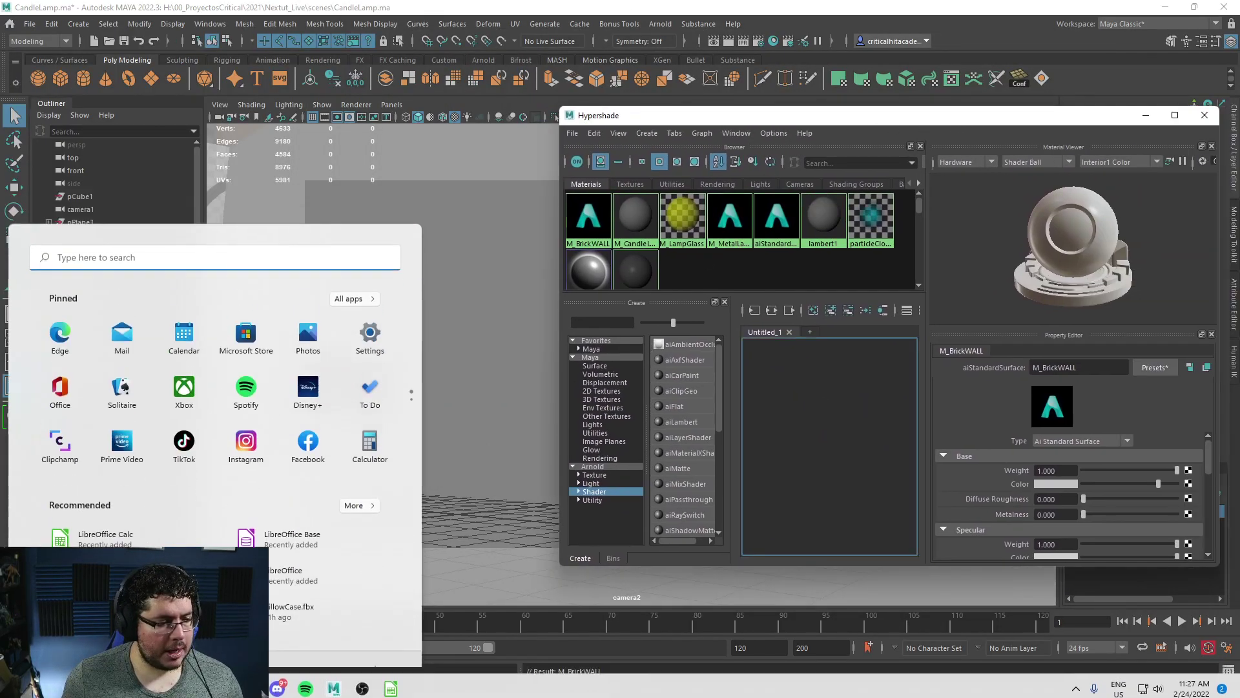
pyautogui.press('super+e')
pyautogui.doubleClick(370, 249)
pyautogui.doubleClick(374, 256)
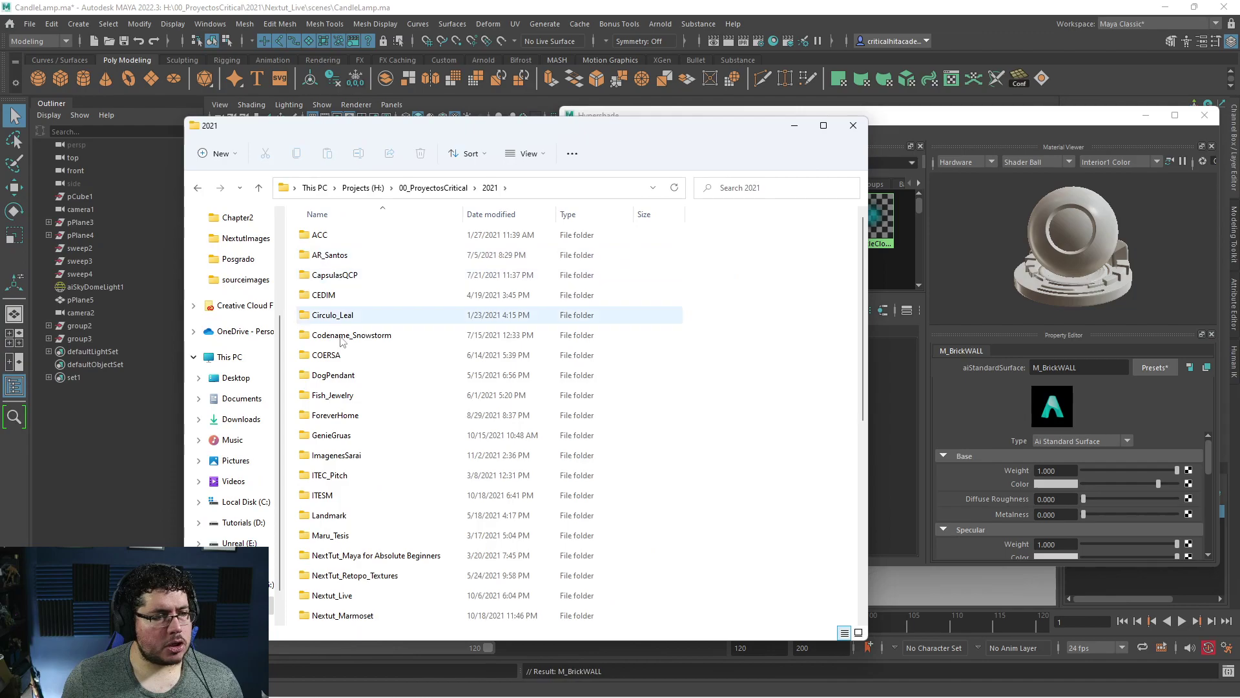
pyautogui.doubleClick(348, 596)
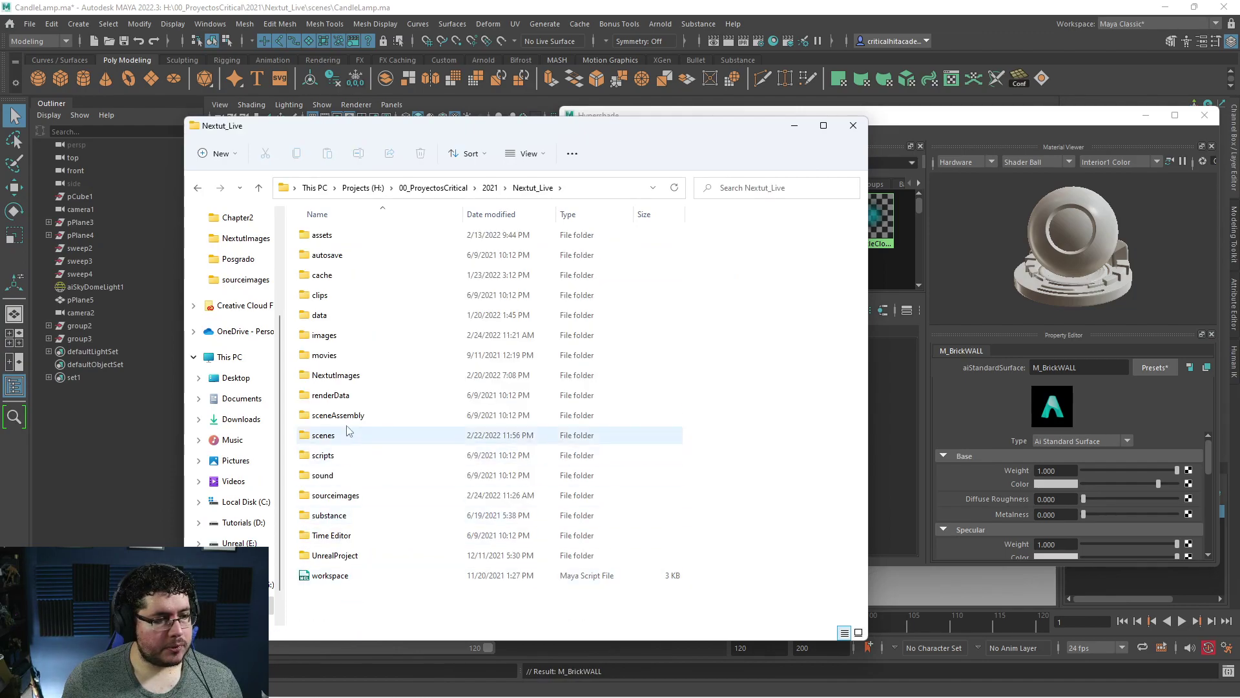
pyautogui.doubleClick(344, 499)
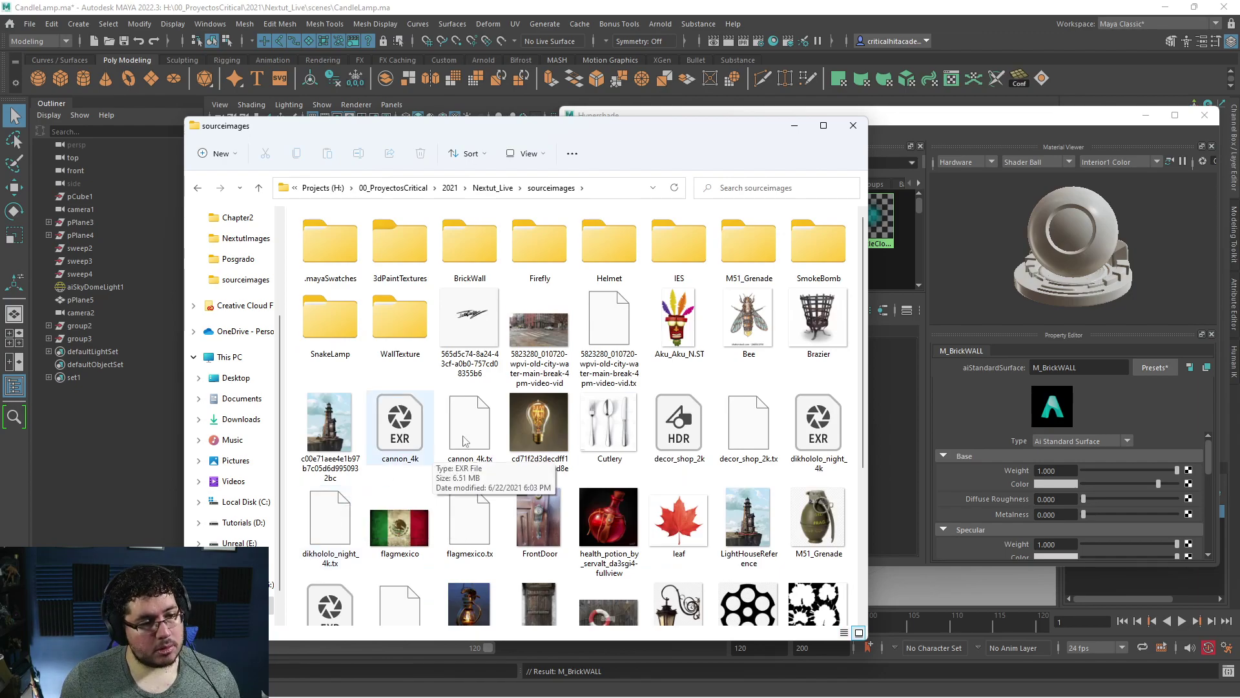
pyautogui.click(398, 320)
pyautogui.doubleClick(476, 254)
# Import all four stone_brick_wall_001 maps from the BrickWall folder into the Hypershade graph and enlarge the Hypershade to full screen.
pyautogui.click(353, 243)
pyautogui.keyDown('shift'); pyautogui.click(544, 265); pyautogui.keyUp('shift')
pyautogui.moveTo(544, 266); pyautogui.dragTo(873, 401)
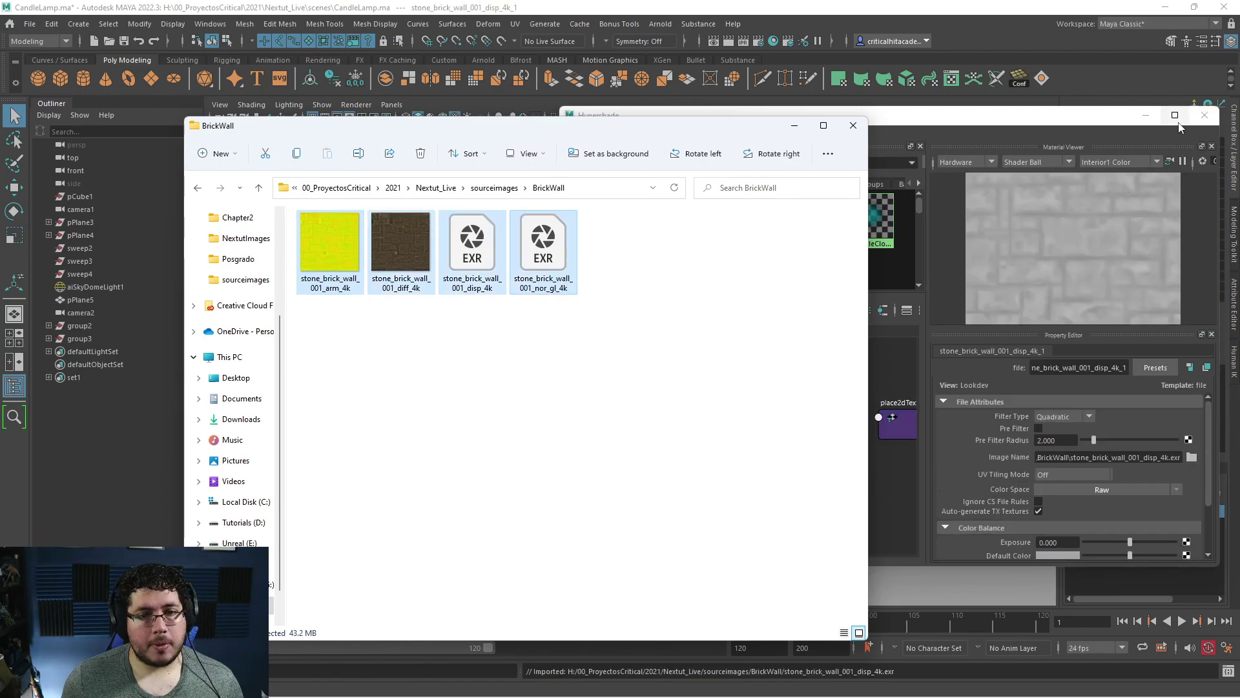
pyautogui.click(1175, 116)
pyautogui.scroll(-4, 659, 445)
pyautogui.scroll(3, 659, 446)
# Spread the normal, ARM and diffuse map nodes into separate rows and move the M_BrickWALL node clear of them.
pyautogui.moveTo(612, 383); pyautogui.dragTo(507, 288)
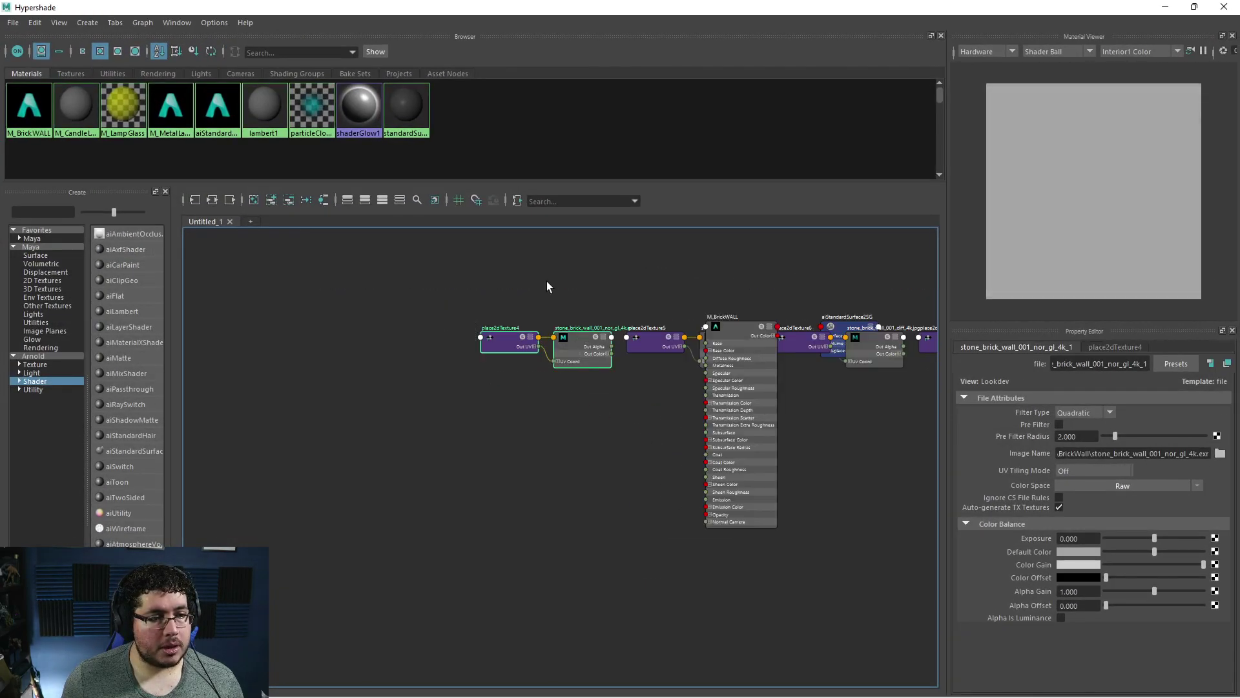
pyautogui.moveTo(563, 342); pyautogui.dragTo(530, 279)
pyautogui.moveTo(734, 330); pyautogui.dragTo(738, 409)
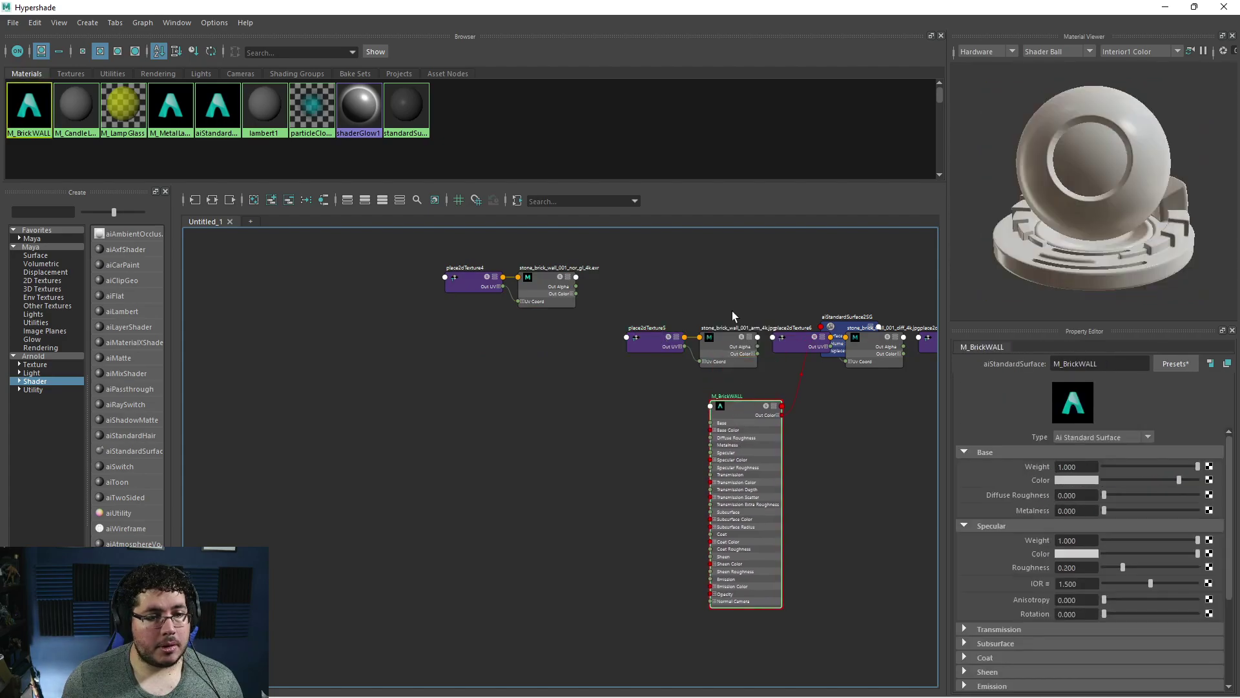
pyautogui.moveTo(675, 357); pyautogui.dragTo(493, 384)
pyautogui.click(735, 351)
pyautogui.click(865, 354)
pyautogui.moveTo(865, 354); pyautogui.dragTo(539, 456)
pyautogui.click(627, 424)
pyautogui.keyDown('alt'); pyautogui.moveTo(710, 355); pyautogui.dragTo(642, 337, button='middle'); pyautogui.keyUp('alt')
# Place the displacement map nodes below the other textures and reposition M_BrickWALL beside the texture rows.
pyautogui.scroll(-2, 856, 331)
pyautogui.moveTo(933, 299); pyautogui.dragTo(548, 589)
pyautogui.scroll(4, 583, 451)
pyautogui.click(599, 457)
pyautogui.keyDown('alt'); pyautogui.moveTo(674, 409); pyautogui.dragTo(609, 507, button='middle'); pyautogui.keyUp('alt')
pyautogui.scroll(-3, 609, 507)
pyautogui.moveTo(787, 423); pyautogui.dragTo(720, 310)
pyautogui.keyDown('alt'); pyautogui.moveTo(604, 408); pyautogui.dragTo(614, 471, button='middle'); pyautogui.keyUp('alt')
# Connect the diffuse map's Out Color to the Base Color of M_BrickWALL and shift the ARM map nodes aside.
pyautogui.click(542, 496)
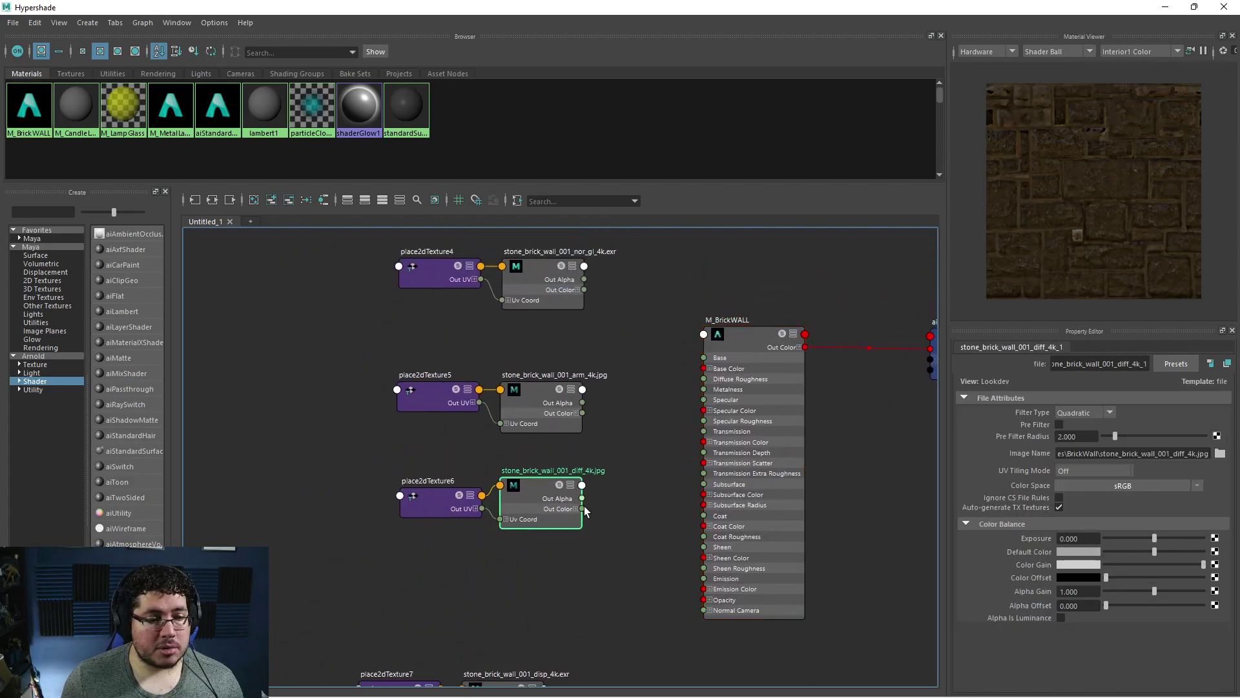
pyautogui.moveTo(677, 387); pyautogui.dragTo(705, 368)
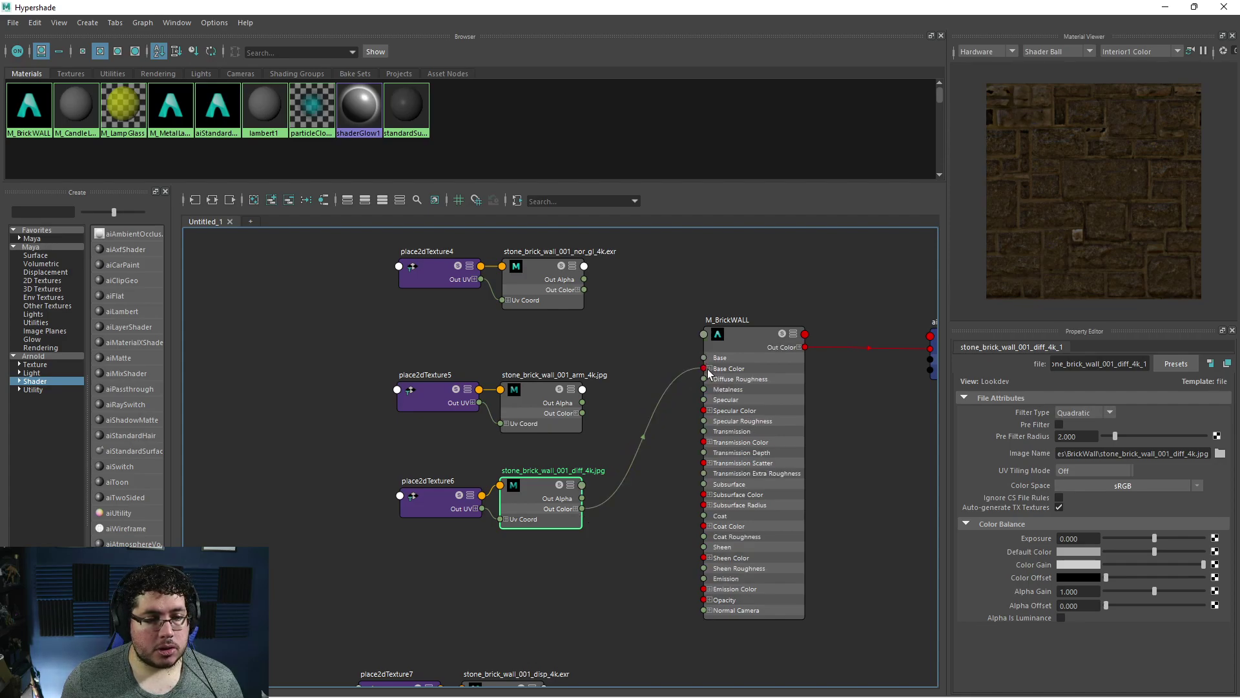
pyautogui.click(537, 395)
pyautogui.moveTo(549, 446); pyautogui.dragTo(392, 384)
pyautogui.moveTo(465, 406); pyautogui.dragTo(361, 407)
# Move the normal map nodes away from the material and create an aiNormalMap node in the gap.
pyautogui.click(568, 333)
pyautogui.keyDown('alt'); pyautogui.moveTo(575, 355); pyautogui.dragTo(597, 397, button='middle'); pyautogui.keyUp('alt')
pyautogui.moveTo(586, 292); pyautogui.dragTo(383, 354)
pyautogui.click(564, 374)
pyautogui.press('Tab')
pyautogui.write('AINO')
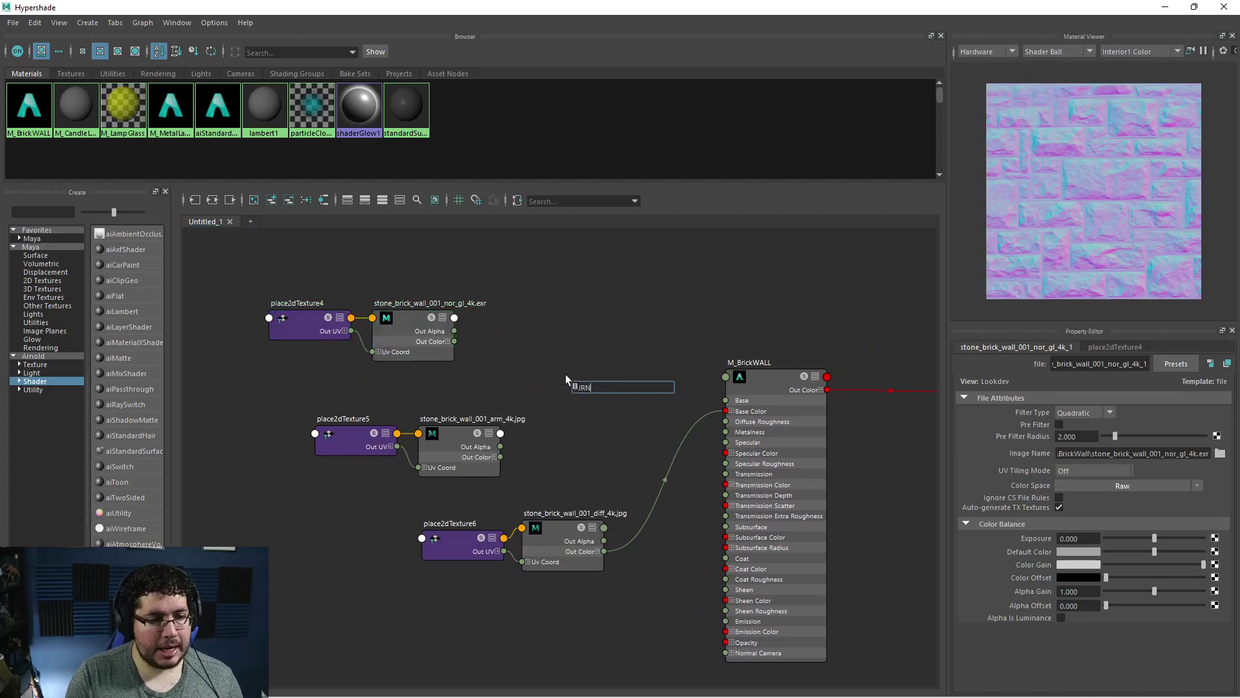
pyautogui.press('Down')
pyautogui.press('Down')
pyautogui.press('Return')
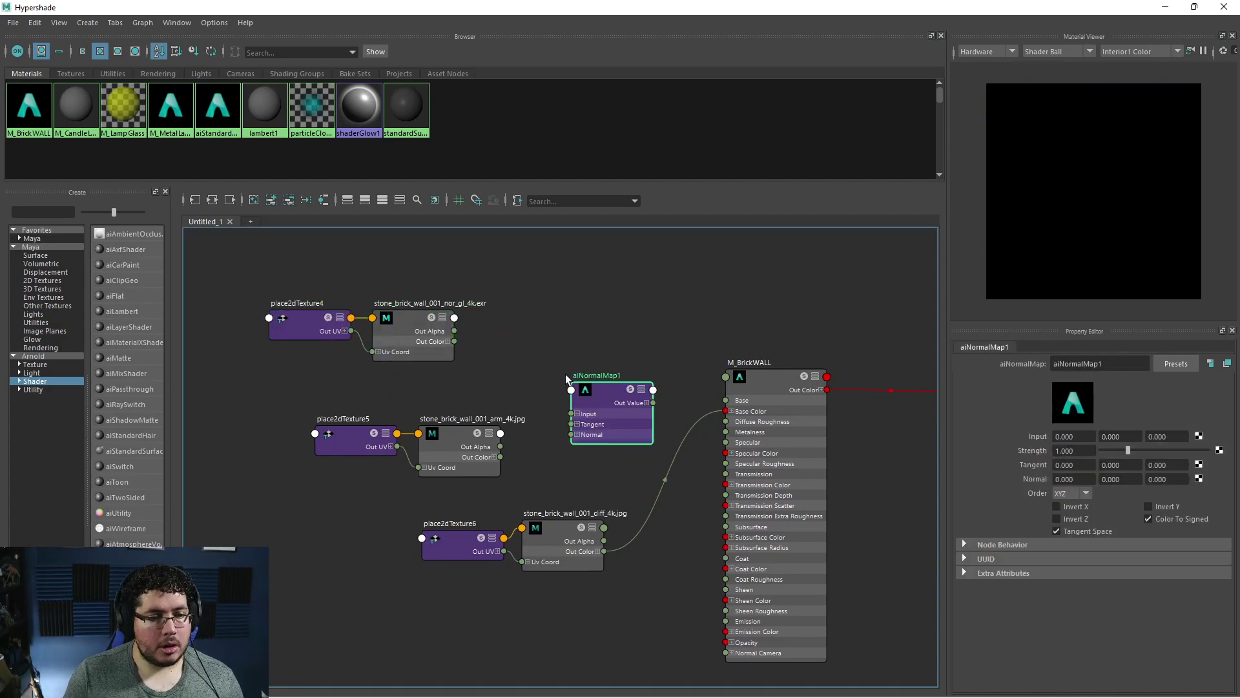
# Connect the nor_gl map's Out Color to the aiNormalMap Input and its Out Value to M_BrickWALL's Normal Camera, then inspect the material preview.
pyautogui.moveTo(603, 393); pyautogui.dragTo(603, 354)
pyautogui.moveTo(454, 341); pyautogui.dragTo(571, 373)
pyautogui.keyDown('alt'); pyautogui.moveTo(689, 359); pyautogui.dragTo(648, 320, button='middle'); pyautogui.keyUp('alt')
pyautogui.moveTo(638, 312); pyautogui.dragTo(716, 605)
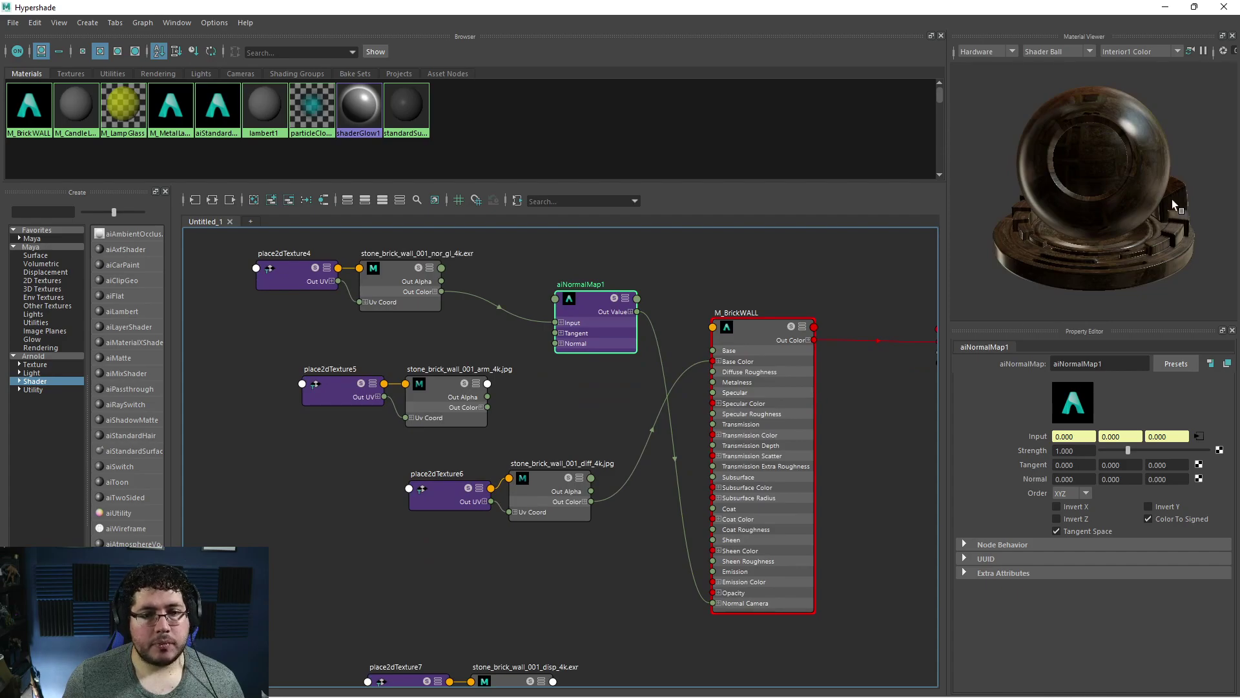
pyautogui.moveTo(1110, 215); pyautogui.dragTo(1085, 222)
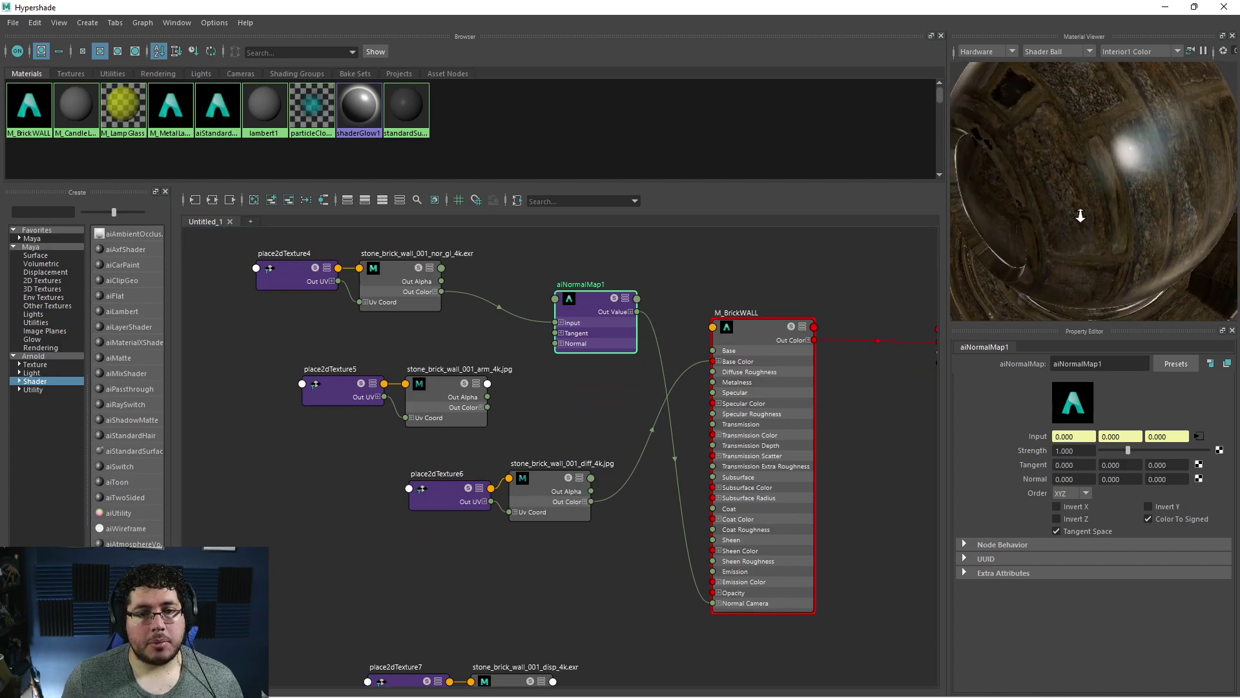
pyautogui.keyDown('alt'); pyautogui.moveTo(1085, 222); pyautogui.dragTo(981, 217, button='right'); pyautogui.keyUp('alt')
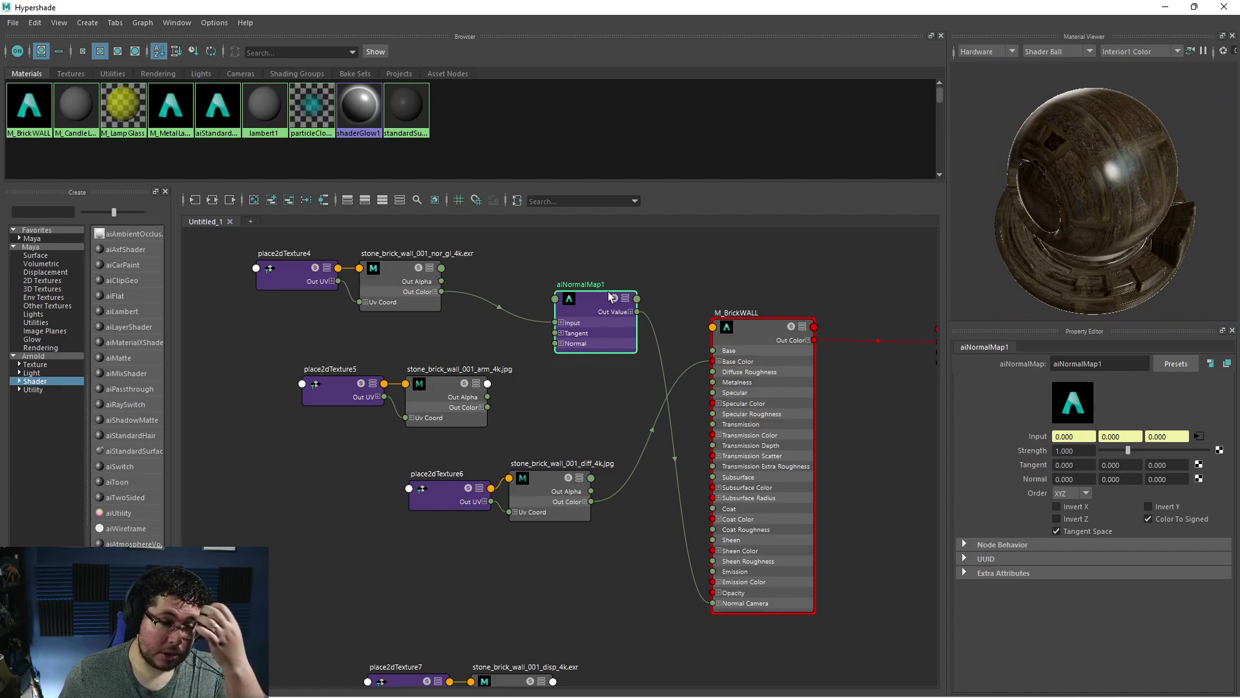
# Expand the ARM map's Out Color channels and connect Out Color G to the Specular Roughness of M_BrickWALL.
pyautogui.click(454, 388)
pyautogui.click(480, 406)
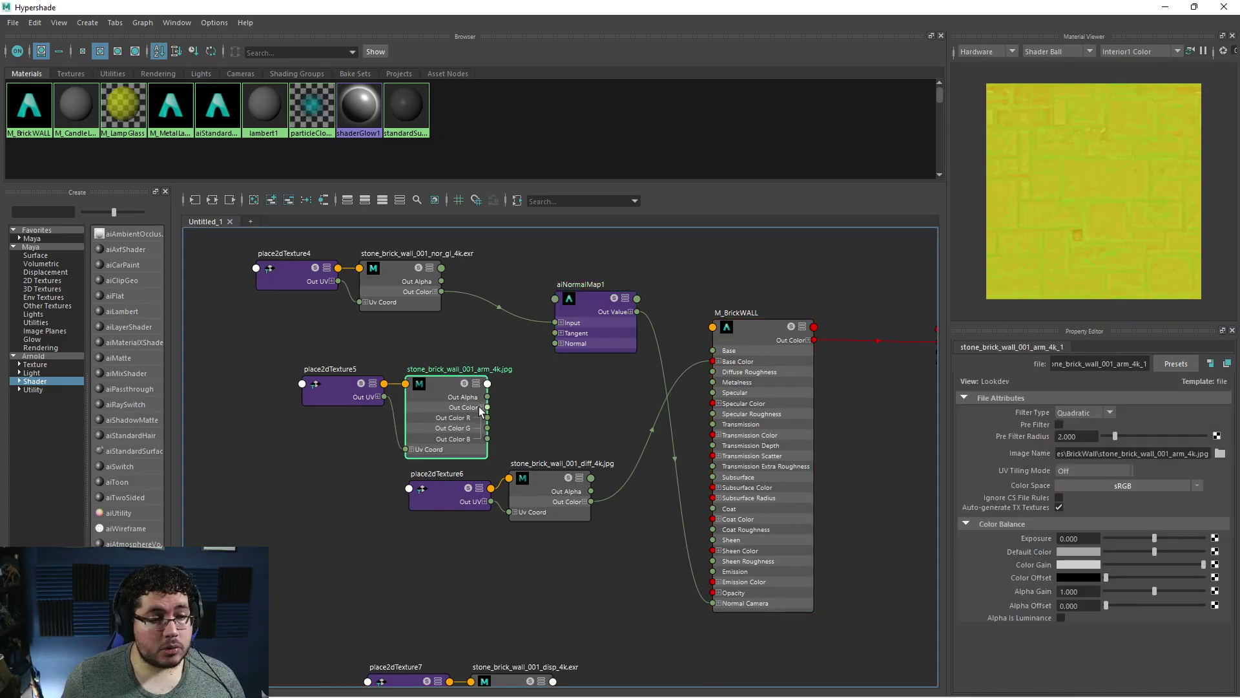
pyautogui.moveTo(451, 382); pyautogui.dragTo(473, 364)
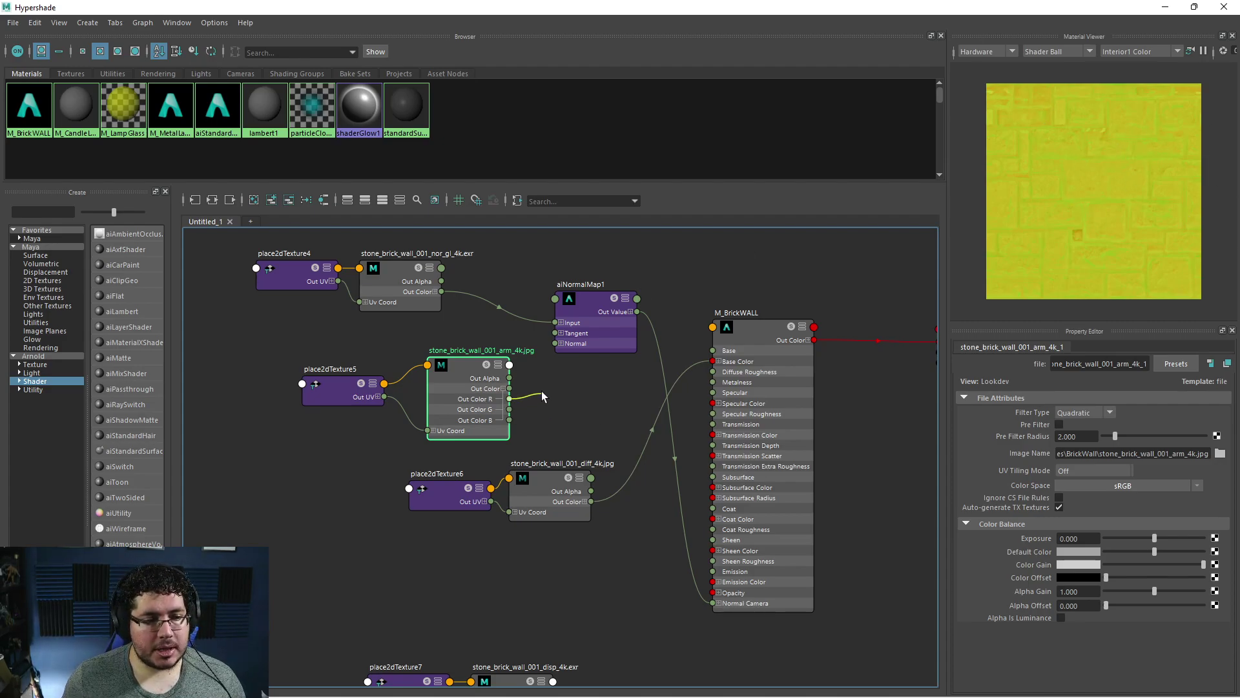
pyautogui.click(560, 381)
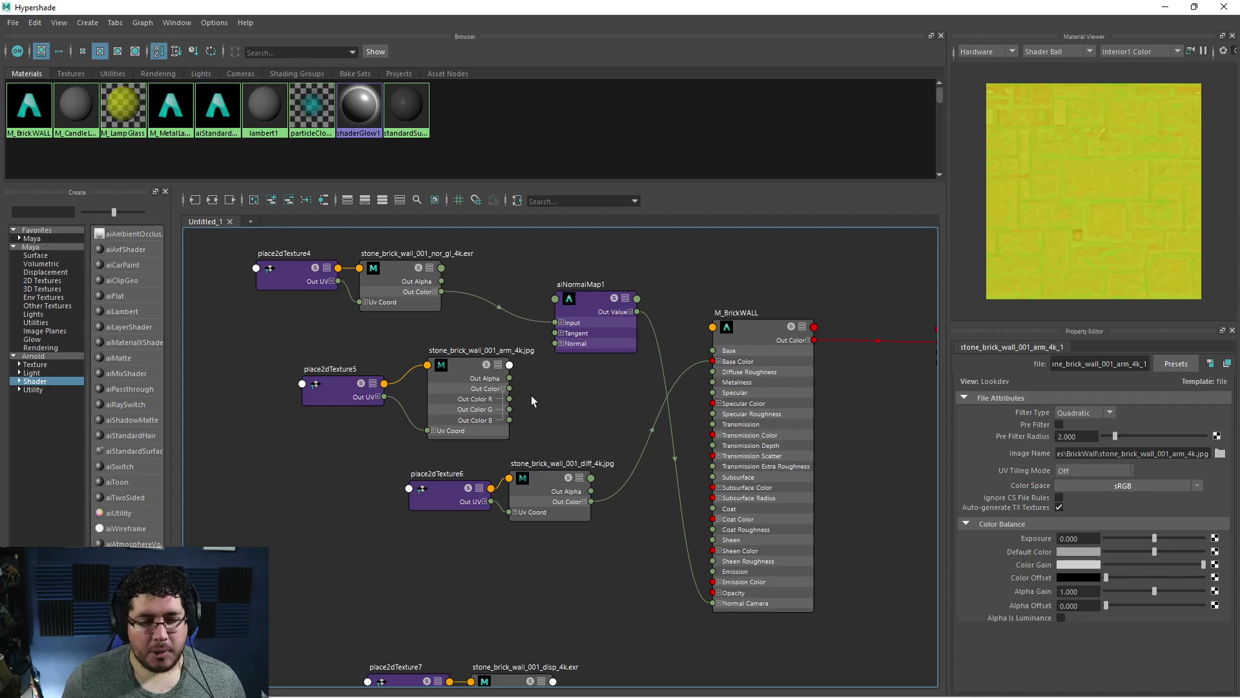
pyautogui.moveTo(562, 397); pyautogui.dragTo(720, 415)
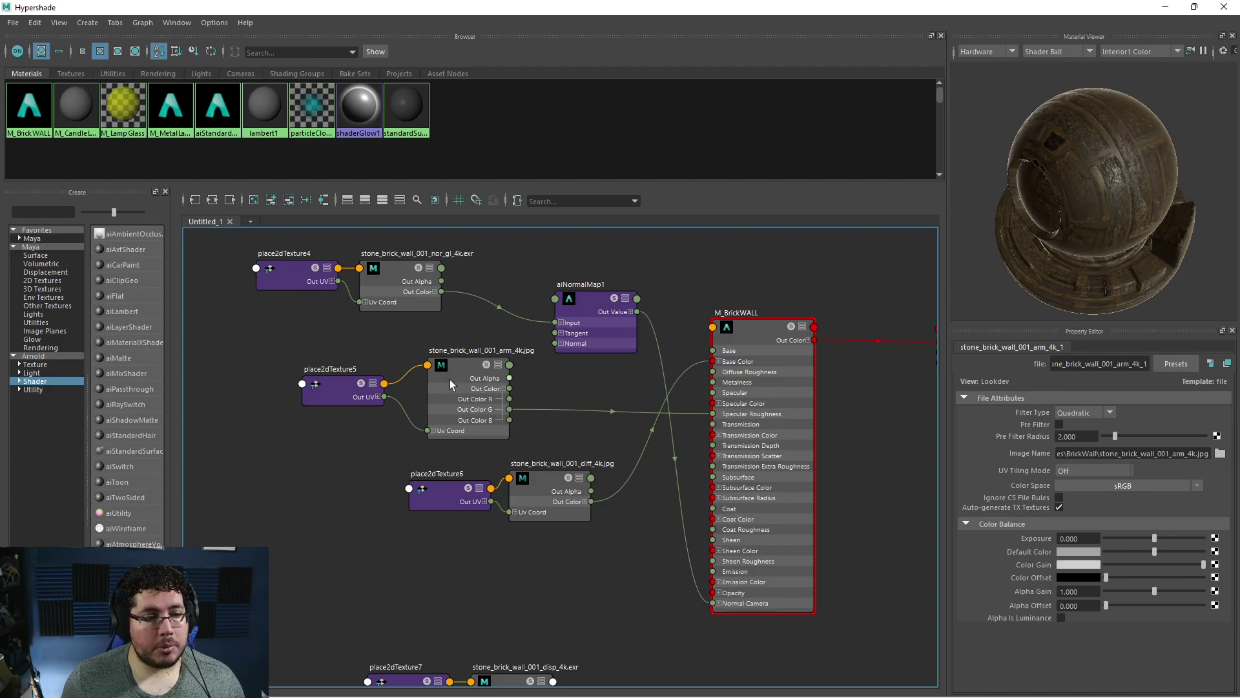
# Set the ARM map's Color Space to Raw.
pyautogui.click(1169, 487)
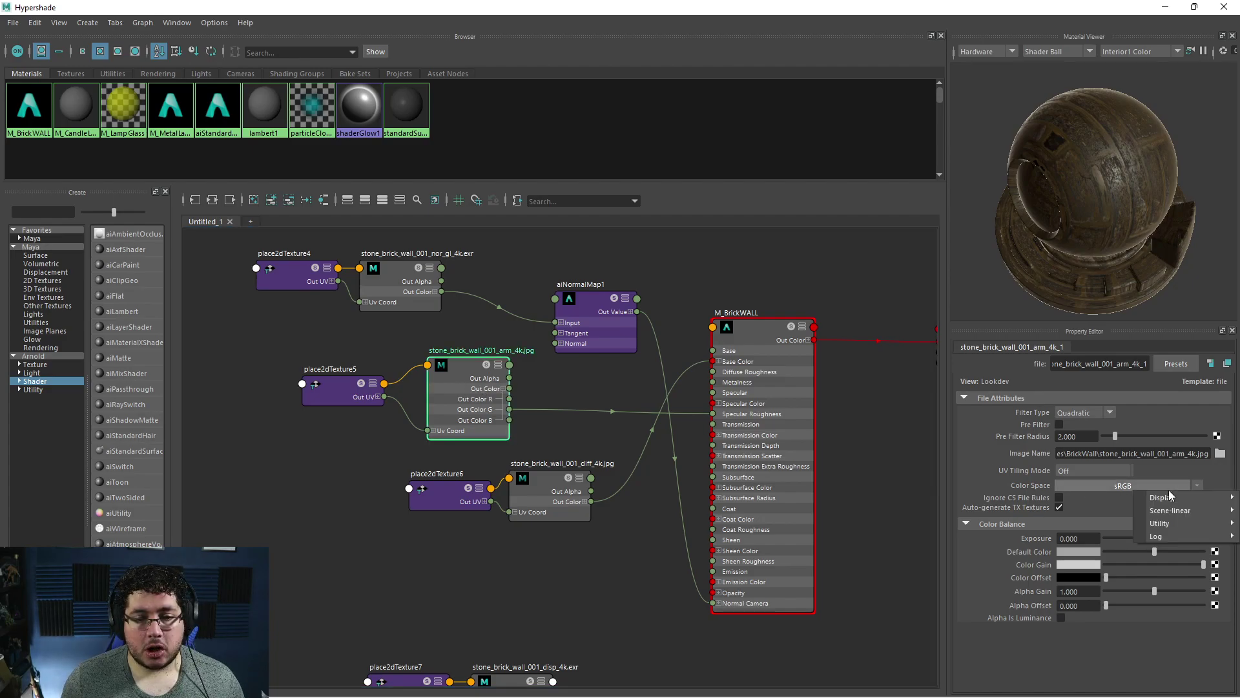
pyautogui.moveTo(1168, 524)
pyautogui.click(1104, 523)
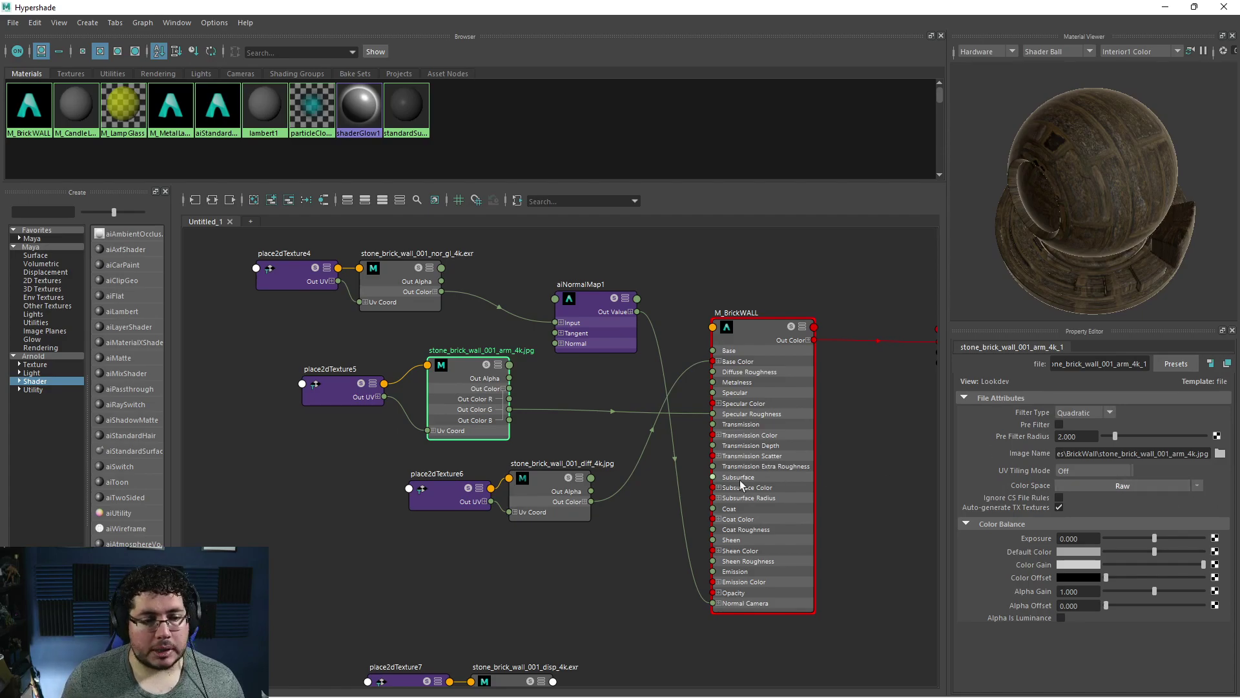
# Minimize the Hypershade and assign the M_BrickWALL material to the wall plane pPlane5.
pyautogui.scroll(-3, 618, 577)
pyautogui.click(1164, 8)
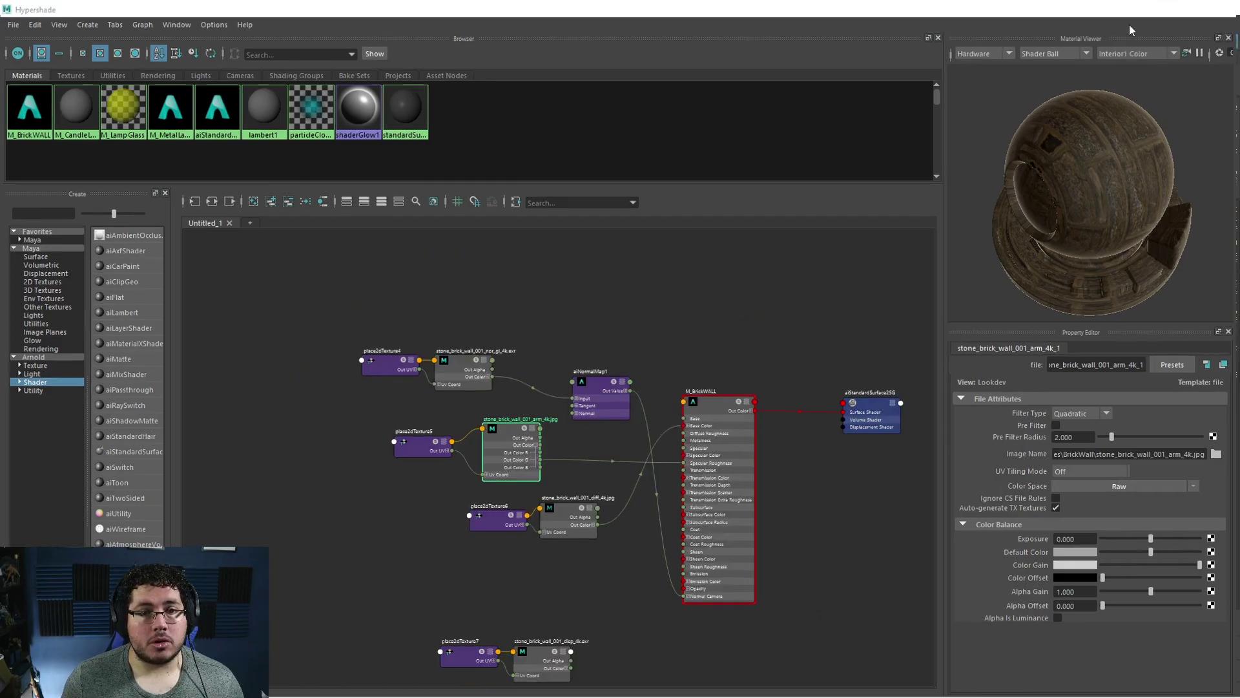
pyautogui.click(580, 282)
pyautogui.moveTo(579, 281); pyautogui.dragTo(695, 588, button='right')
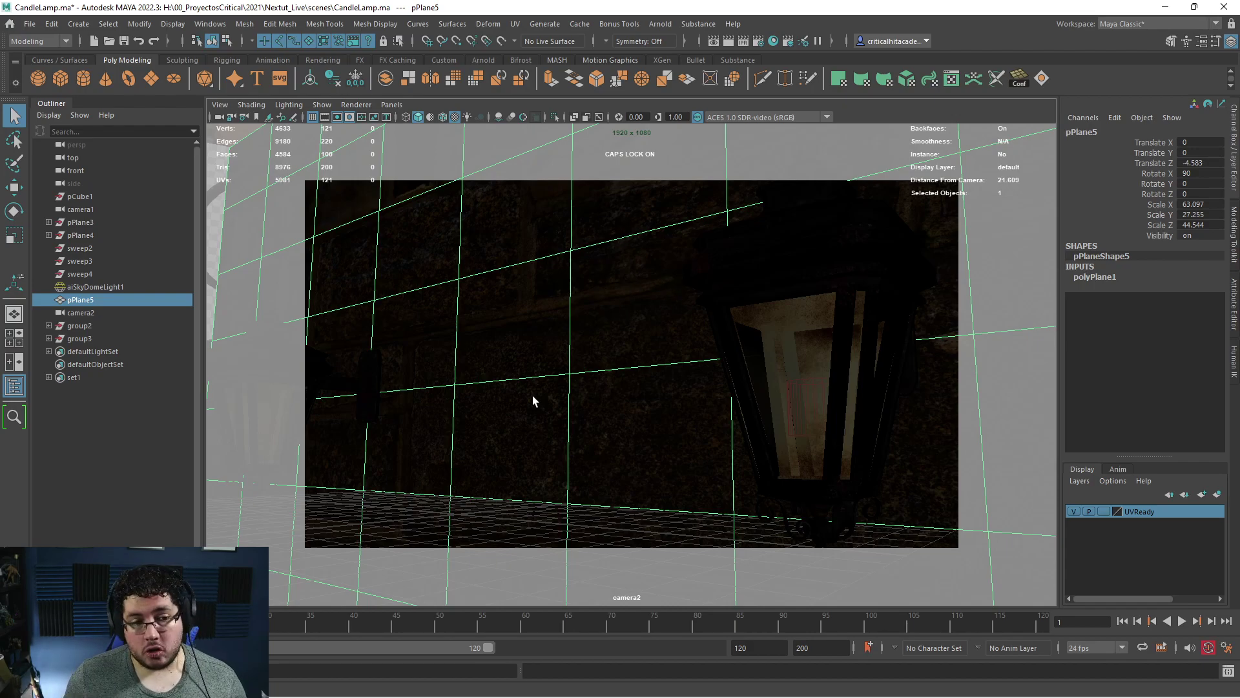
# Return to the Hypershade and set the Repeat UV of the normal map's place2dTexture4 to 2 and 2.
pyautogui.hotkey('alt', 'Tab')
pyautogui.keyDown('alt'); pyautogui.moveTo(393, 514); pyautogui.dragTo(533, 516, button='middle'); pyautogui.keyUp('alt')
pyautogui.scroll(3, 533, 516)
pyautogui.keyDown('alt'); pyautogui.moveTo(487, 259); pyautogui.dragTo(436, 416, button='middle'); pyautogui.keyUp('alt')
pyautogui.moveTo(459, 361); pyautogui.dragTo(411, 390)
pyautogui.write('2')
pyautogui.moveTo(1090, 493); pyautogui.dragTo(1041, 499)
pyautogui.press('Tab')
pyautogui.write('2')
# Set the Repeat UV of the ARM map's place2dTexture5 to 3 and 3.
pyautogui.click(542, 531)
pyautogui.write('3')
pyautogui.moveTo(1141, 491); pyautogui.dragTo(1091, 496)
pyautogui.write('3')
# Set the Repeat UV of the diffuse map's place2dTexture6 to 3 and 3, and minimize the Hypershade.
pyautogui.click(587, 611)
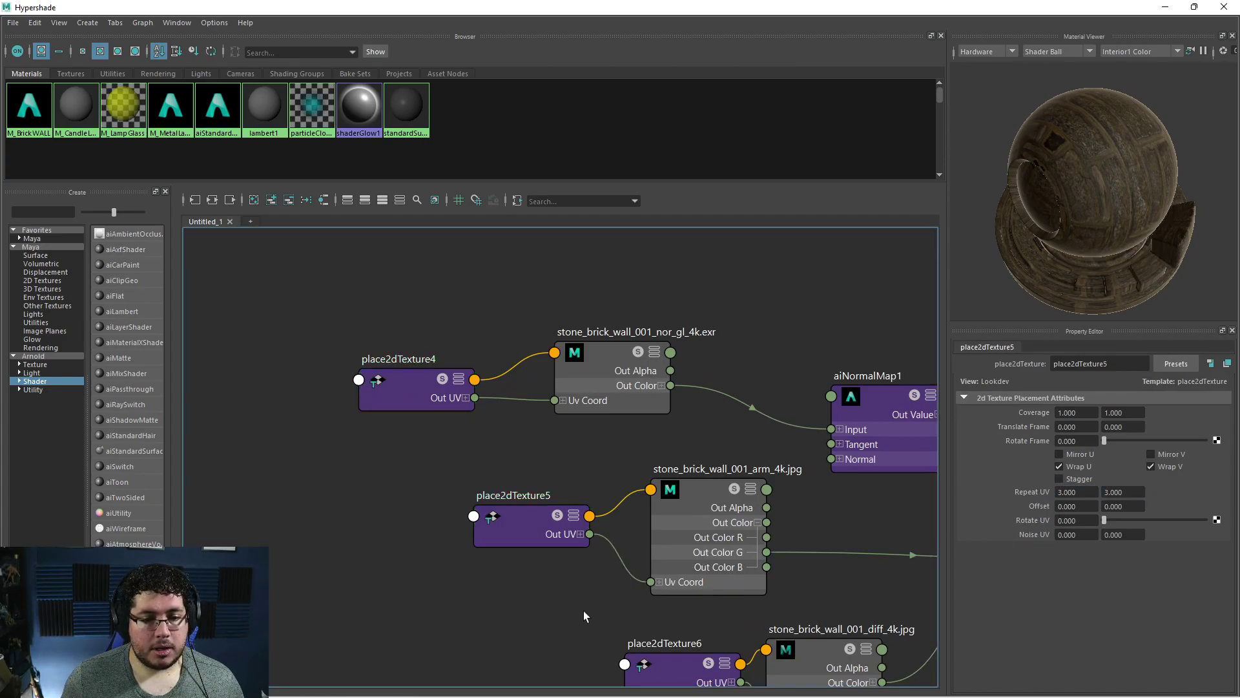
pyautogui.keyDown('alt'); pyautogui.moveTo(587, 611); pyautogui.dragTo(554, 521, button='middle'); pyautogui.keyUp('alt')
pyautogui.click(622, 579)
pyautogui.doubleClick(1075, 492)
pyautogui.write('3')
pyautogui.press('Tab')
pyautogui.write('3')
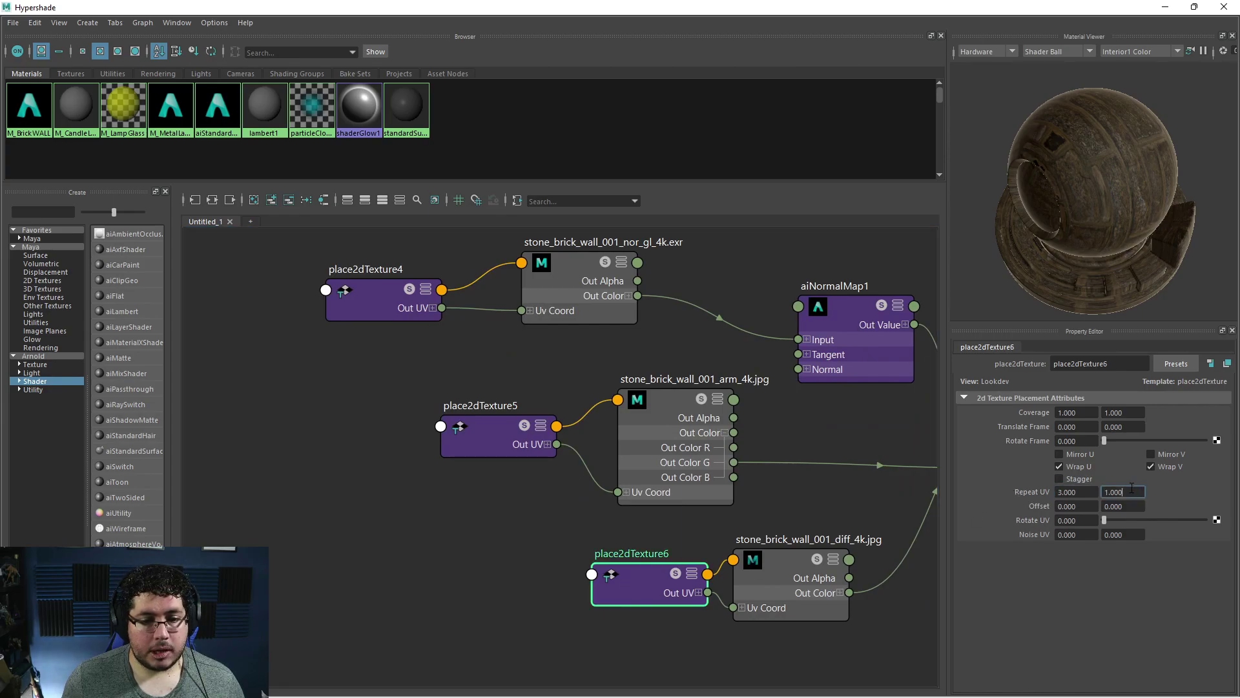
pyautogui.click(566, 500)
pyautogui.click(1165, 7)
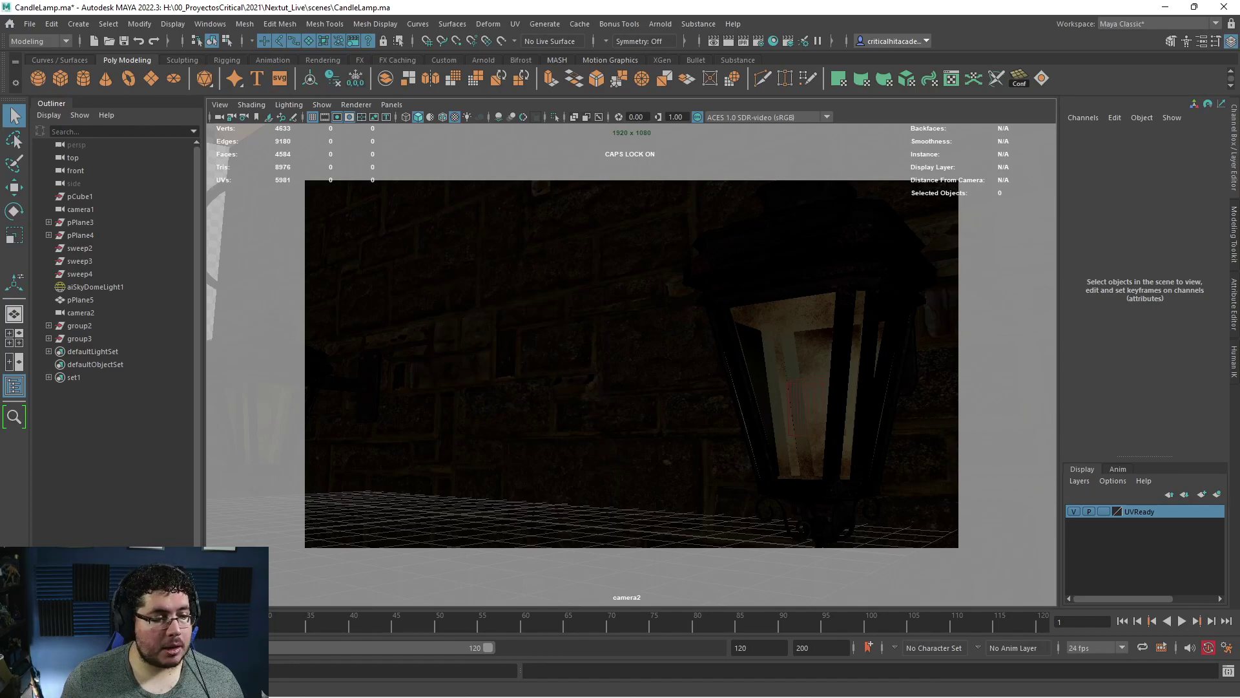
# Save the CandleLamp.ma scene and bring up the Arnold RenderView.
pyautogui.hotkey('alt', 'Tab')
pyautogui.click(1163, 8)
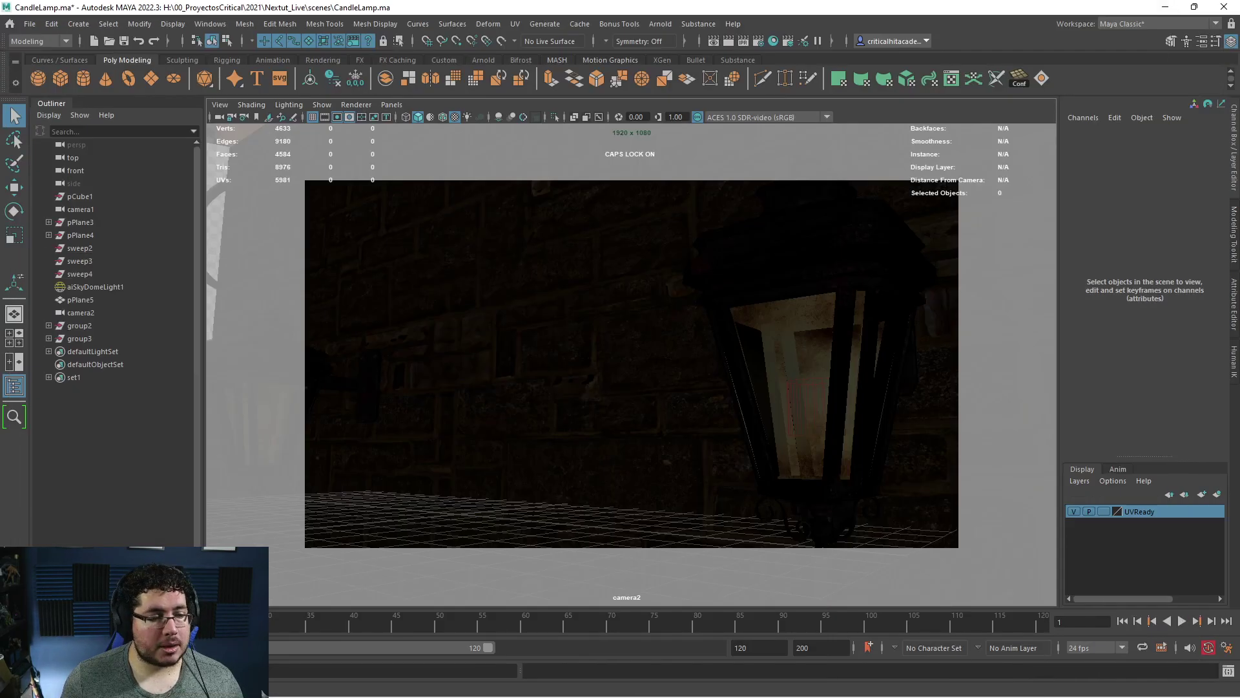
pyautogui.hotkey('ctrl', 's')
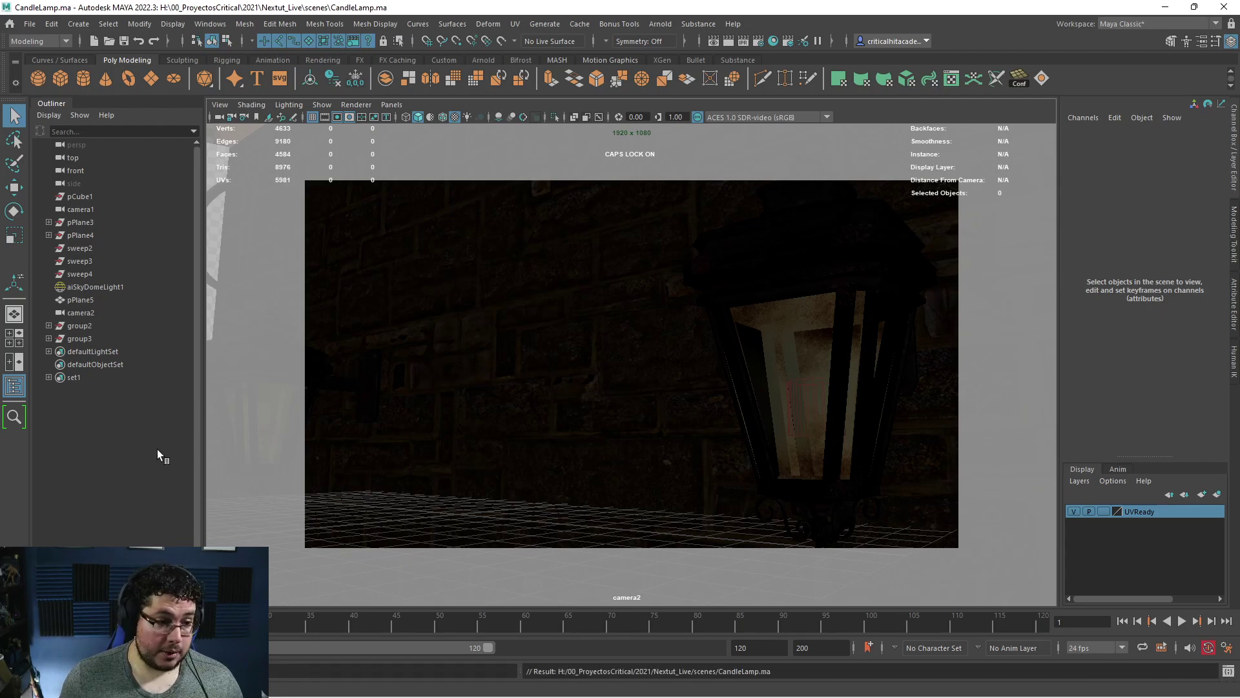
pyautogui.hotkey('alt', 'Tab')
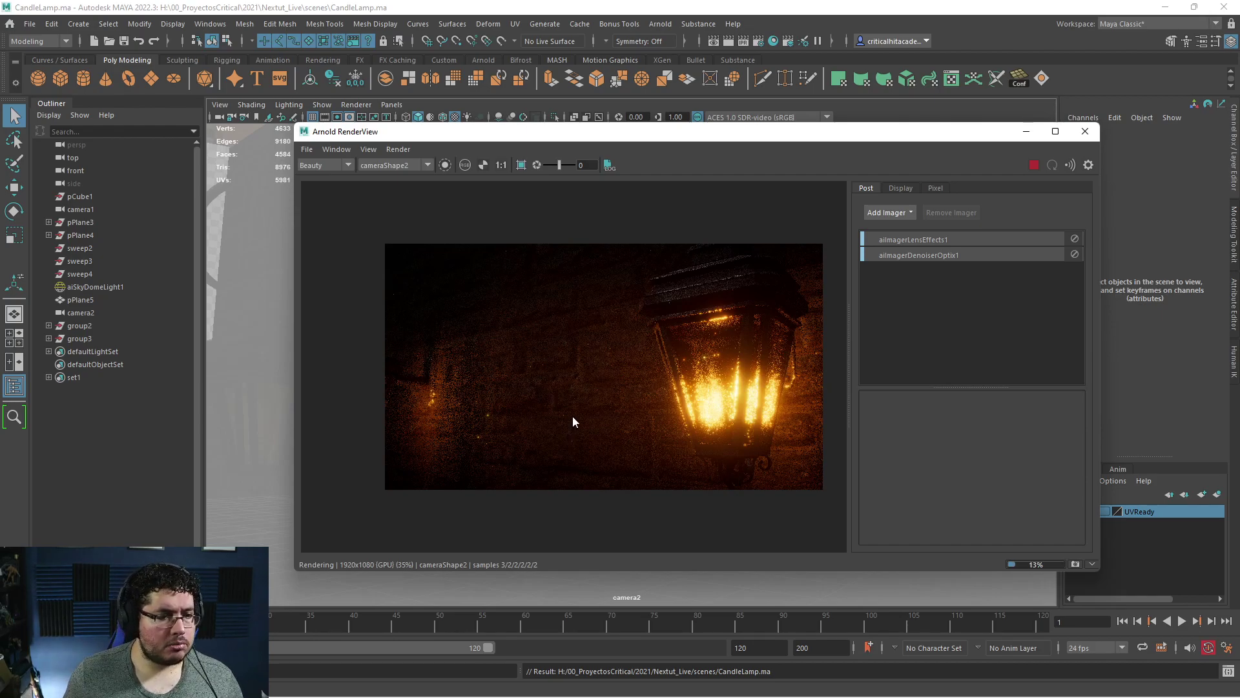
# Examine the brick wall and lamp closely and at full frame in the render, and minimize the Arnold RenderView.
pyautogui.scroll(3, 587, 385)
pyautogui.scroll(-3, 587, 385)
pyautogui.scroll(3, 587, 385)
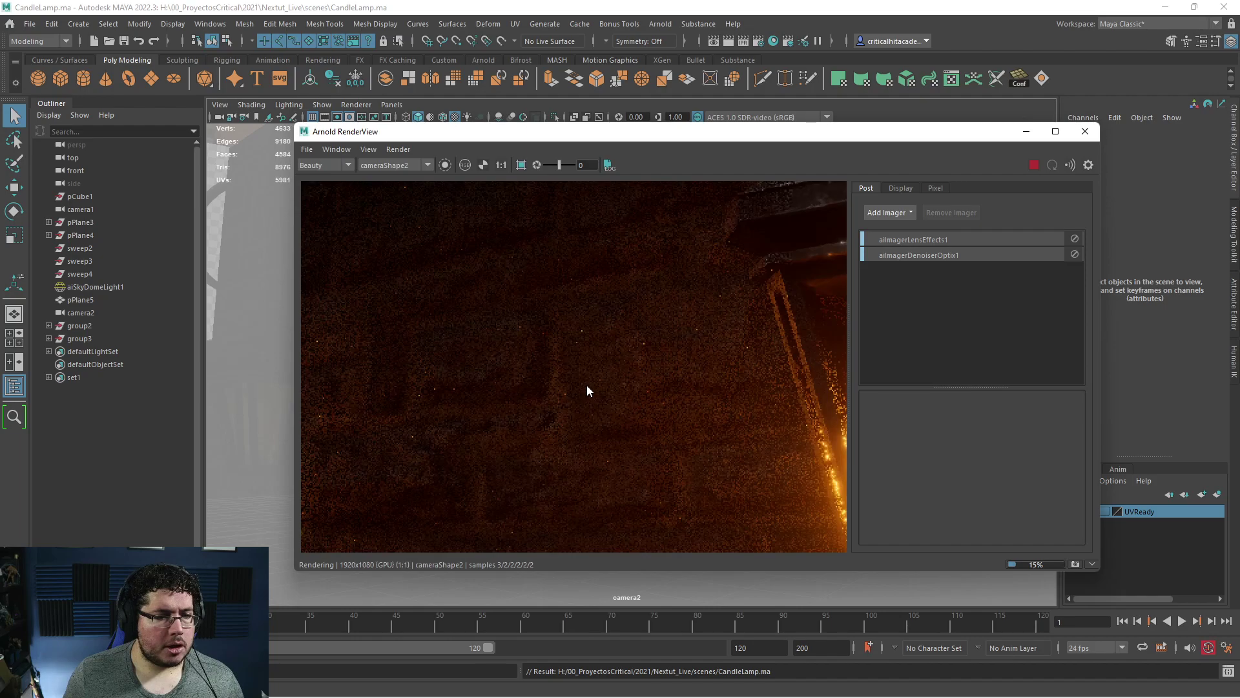
pyautogui.scroll(-3, 579, 386)
pyautogui.scroll(3, 582, 428)
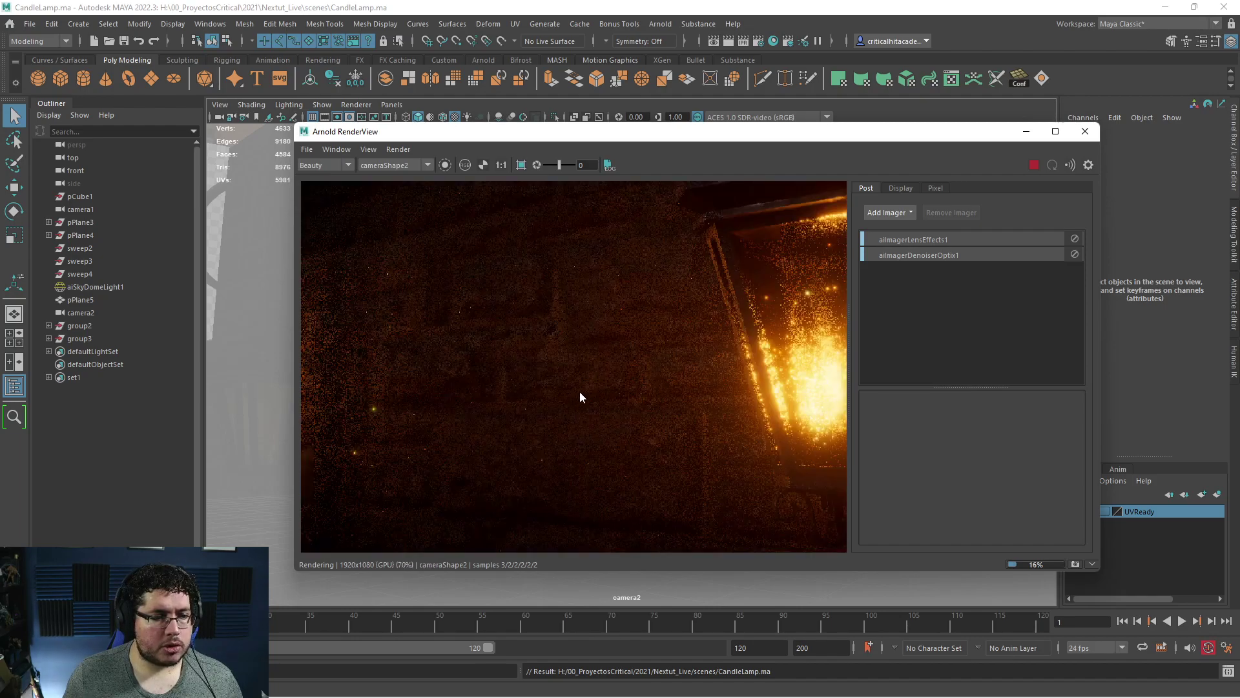
pyautogui.scroll(-1, 580, 386)
pyautogui.scroll(-1, 581, 391)
pyautogui.scroll(2, 580, 386)
pyautogui.moveTo(675, 414); pyautogui.dragTo(650, 374, button='middle')
pyautogui.scroll(-2, 408, 390)
pyautogui.scroll(-1, 409, 391)
pyautogui.scroll(2, 604, 401)
pyautogui.scroll(-2, 593, 360)
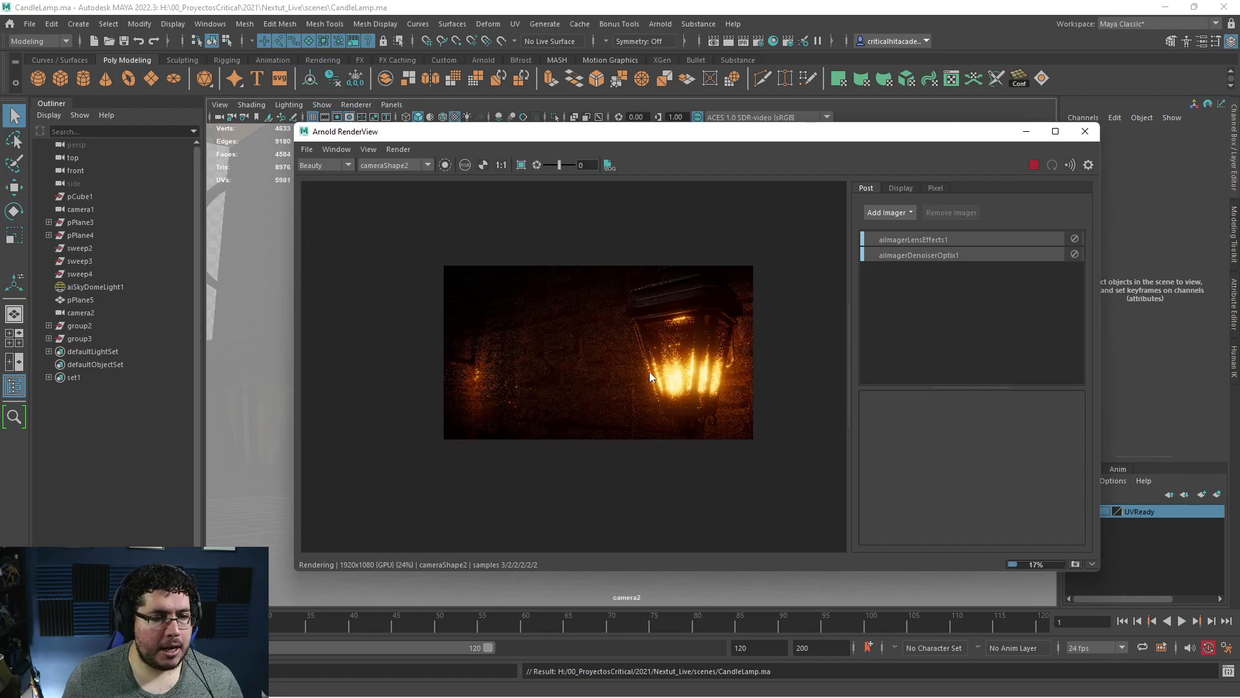
pyautogui.click(1026, 131)
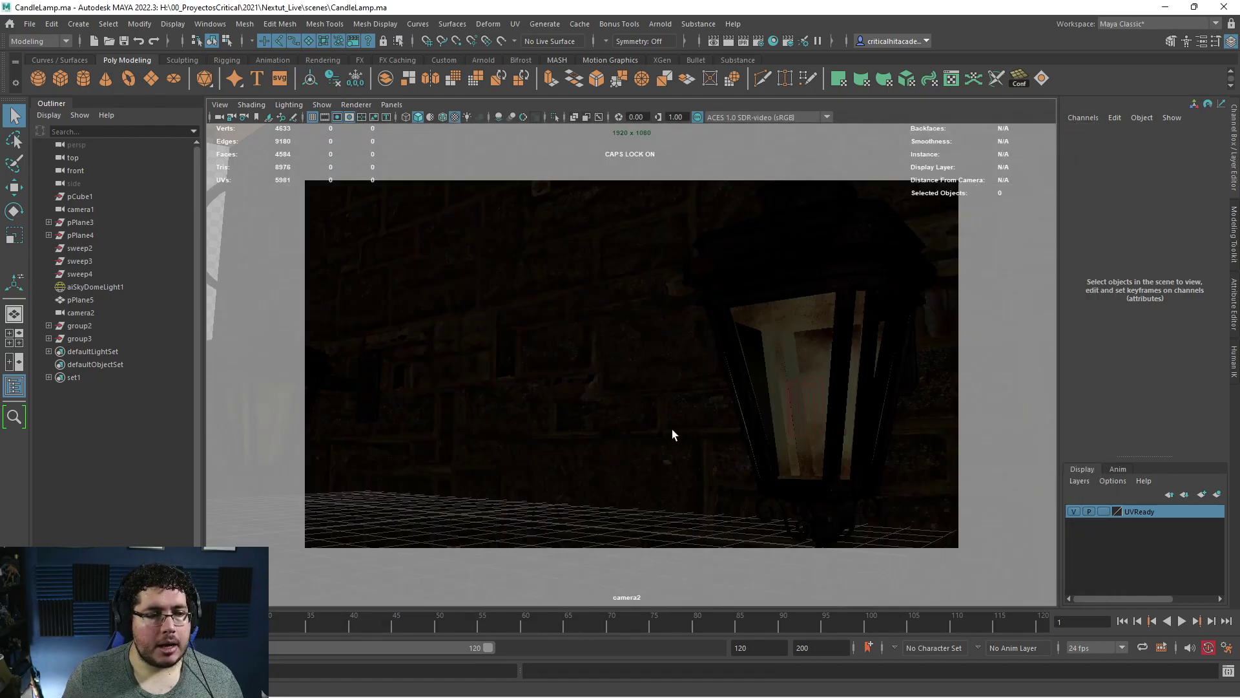
# Switch from camera2 to the perspective view and create an Arnold area light.
pyautogui.click(673, 430)
pyautogui.press('space')
pyautogui.moveTo(680, 434); pyautogui.dragTo(672, 397)
pyautogui.scroll(-10, 671, 397)
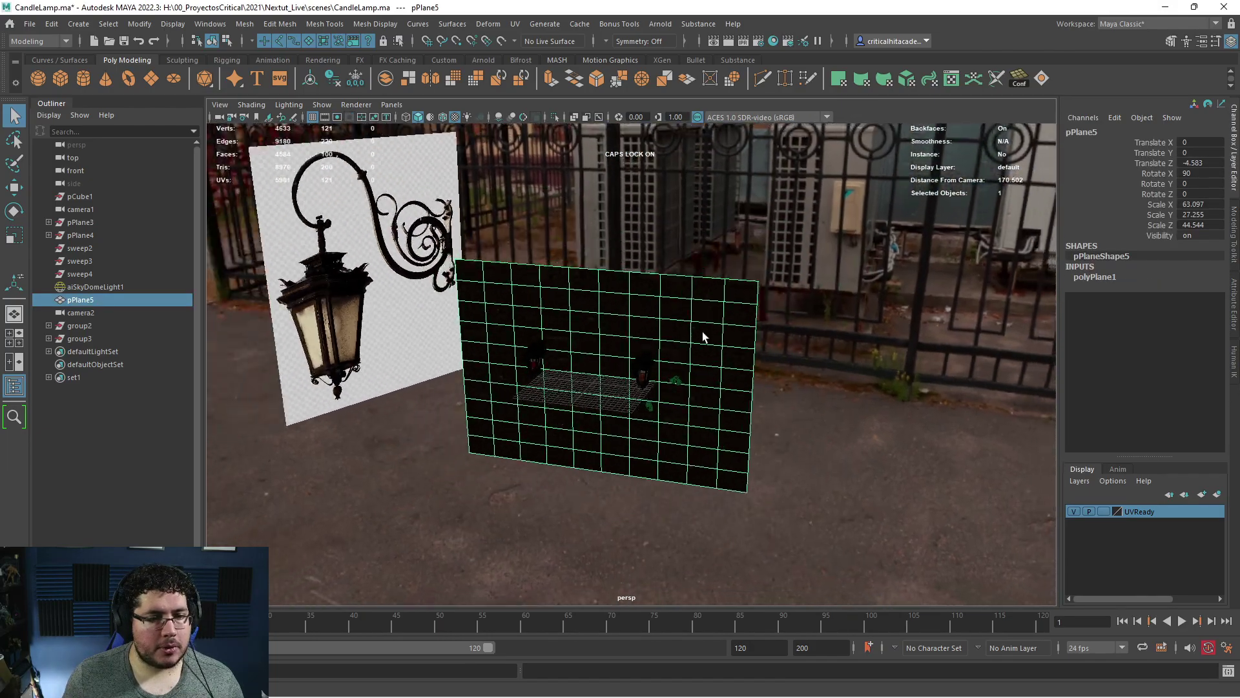
pyautogui.click(853, 350)
pyautogui.keyDown('alt'); pyautogui.moveTo(861, 347); pyautogui.dragTo(661, 334); pyautogui.keyUp('alt')
pyautogui.click(661, 23)
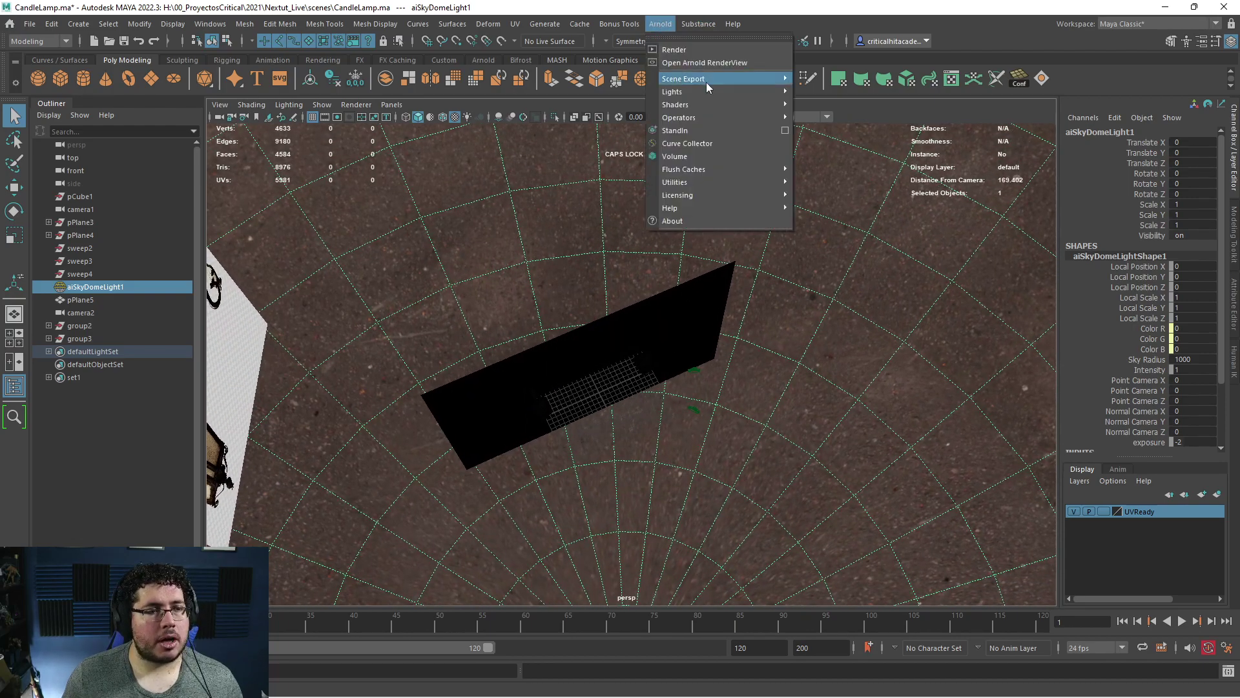
pyautogui.moveTo(743, 103)
pyautogui.click(836, 85)
# Scale the area light uniformly to about 17.9 and move it in front of the wall, to about Y 30.8 and Z 45.9.
pyautogui.press('t')
pyautogui.click(602, 394)
pyautogui.click(599, 391)
pyautogui.press('r')
pyautogui.moveTo(600, 393); pyautogui.dragTo(715, 393)
pyautogui.keyDown('alt'); pyautogui.moveTo(581, 485); pyautogui.dragTo(945, 357); pyautogui.keyUp('alt')
pyautogui.press('w')
pyautogui.keyDown('alt'); pyautogui.moveTo(859, 258); pyautogui.dragTo(806, 339, button='middle'); pyautogui.keyUp('alt')
pyautogui.moveTo(820, 354); pyautogui.dragTo(821, 171)
pyautogui.keyDown('alt'); pyautogui.moveTo(821, 188); pyautogui.dragTo(796, 293, button='middle'); pyautogui.keyUp('alt')
# Rotate the area light to about -44, -24 and -9 degrees, and raise it further above the brick wall.
pyautogui.press('e')
pyautogui.moveTo(832, 288); pyautogui.dragTo(734, 286)
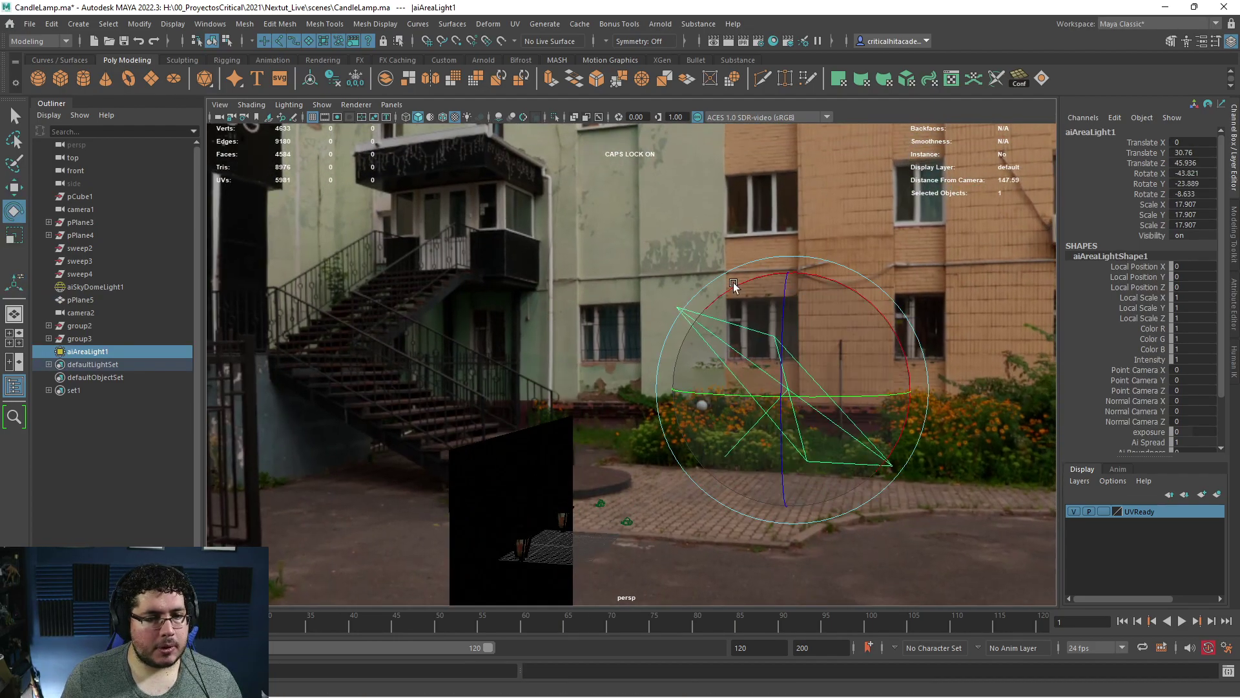
pyautogui.press('w')
pyautogui.moveTo(796, 387); pyautogui.dragTo(739, 239)
pyautogui.hotkey('ctrl', 'z')
pyautogui.scroll(-4, 769, 351)
pyautogui.keyDown('alt'); pyautogui.moveTo(769, 351); pyautogui.dragTo(621, 388); pyautogui.keyUp('alt')
pyautogui.hotkey('ctrl', 'z')
pyautogui.moveTo(730, 376); pyautogui.dragTo(718, 215)
pyautogui.keyDown('alt'); pyautogui.moveTo(718, 216); pyautogui.dragTo(674, 253); pyautogui.keyUp('alt')
pyautogui.press('e')
# Set the area light's exposure to 15 and close the interrupted Arnold RenderView.
pyautogui.hotkey('ctrl', 'a')
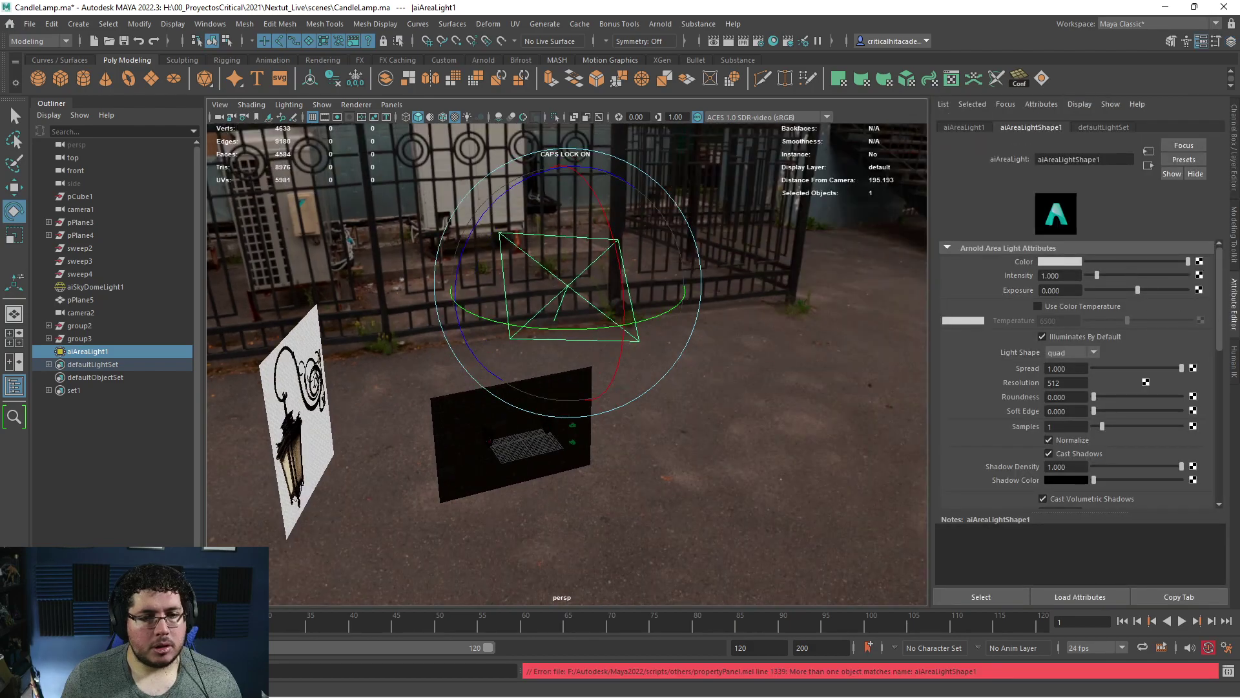
pyautogui.moveTo(1069, 291); pyautogui.dragTo(1003, 289)
pyautogui.write('15')
pyautogui.press('Return')
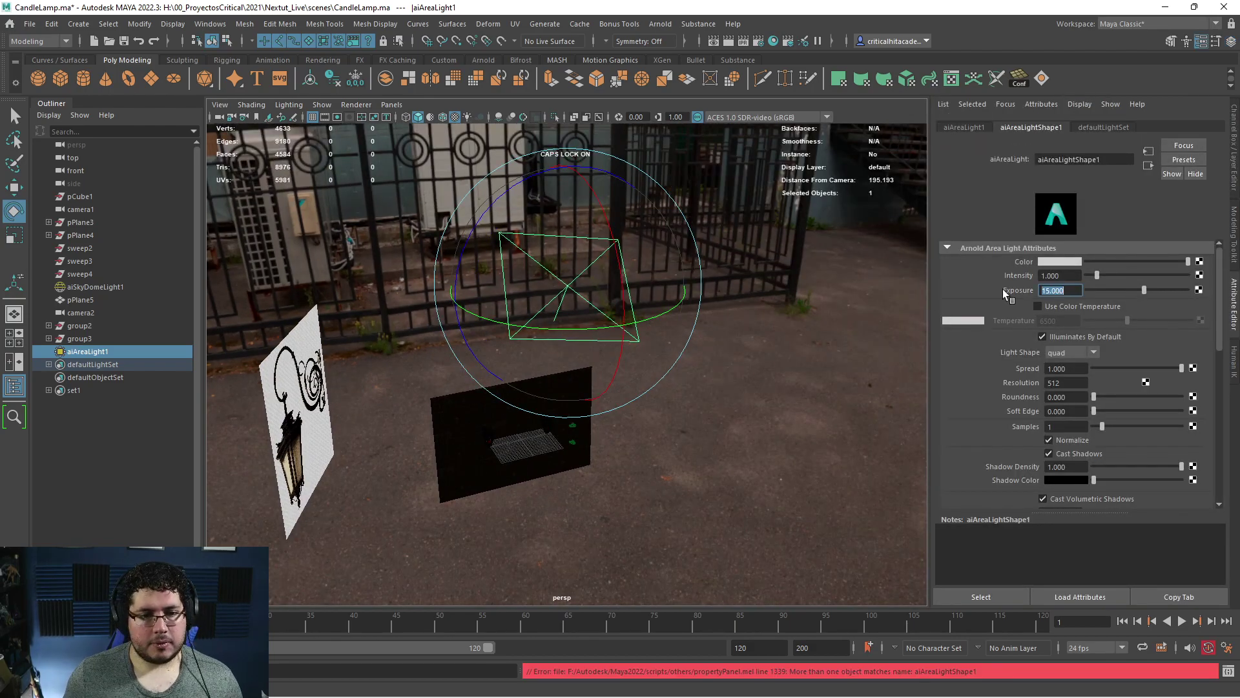
pyautogui.click(52, 687)
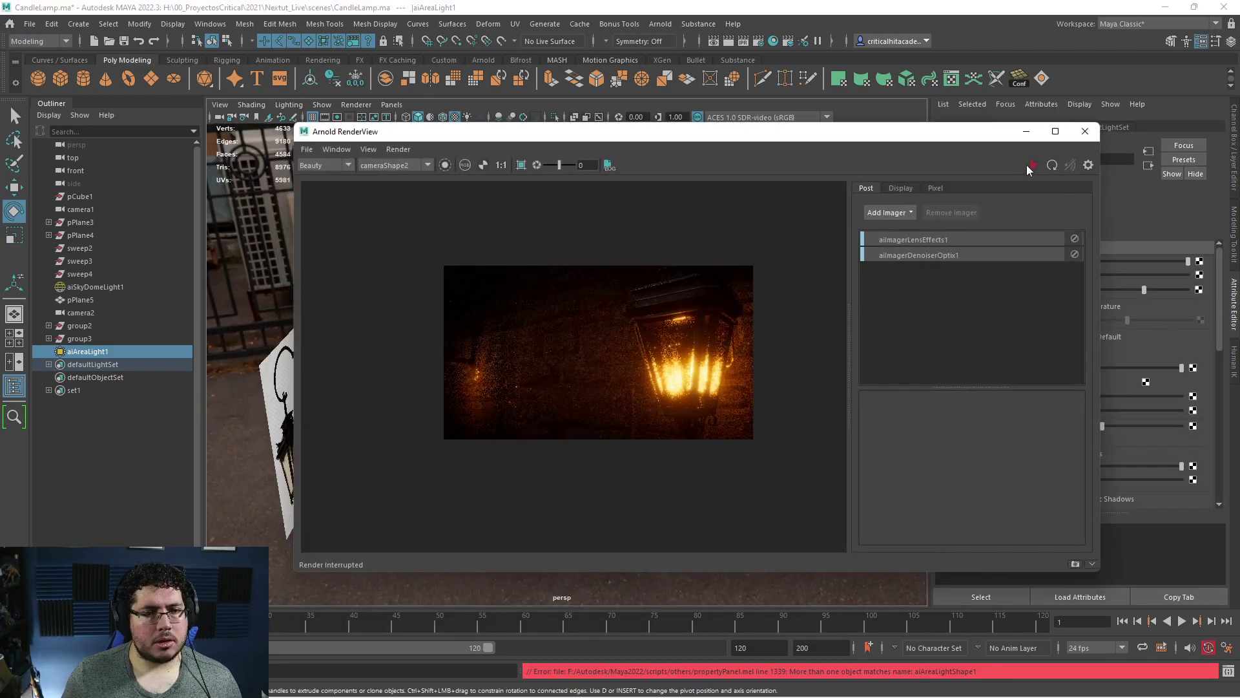
pyautogui.moveTo(784, 682)
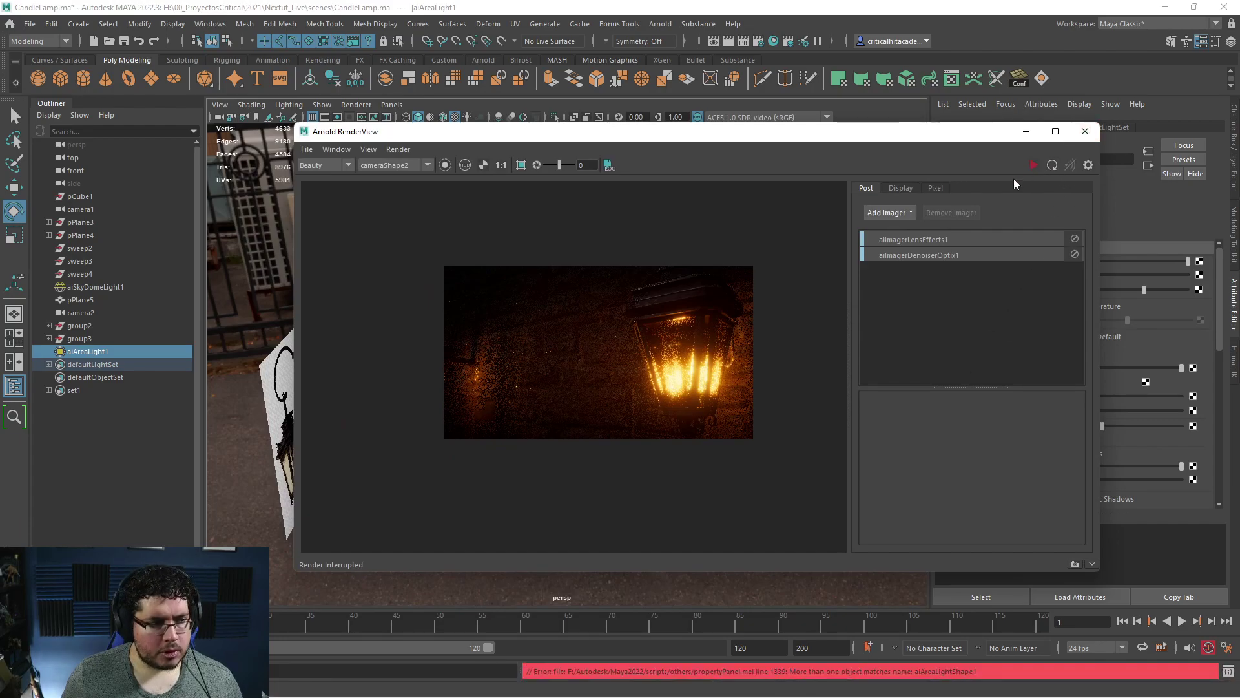
pyautogui.click(1086, 131)
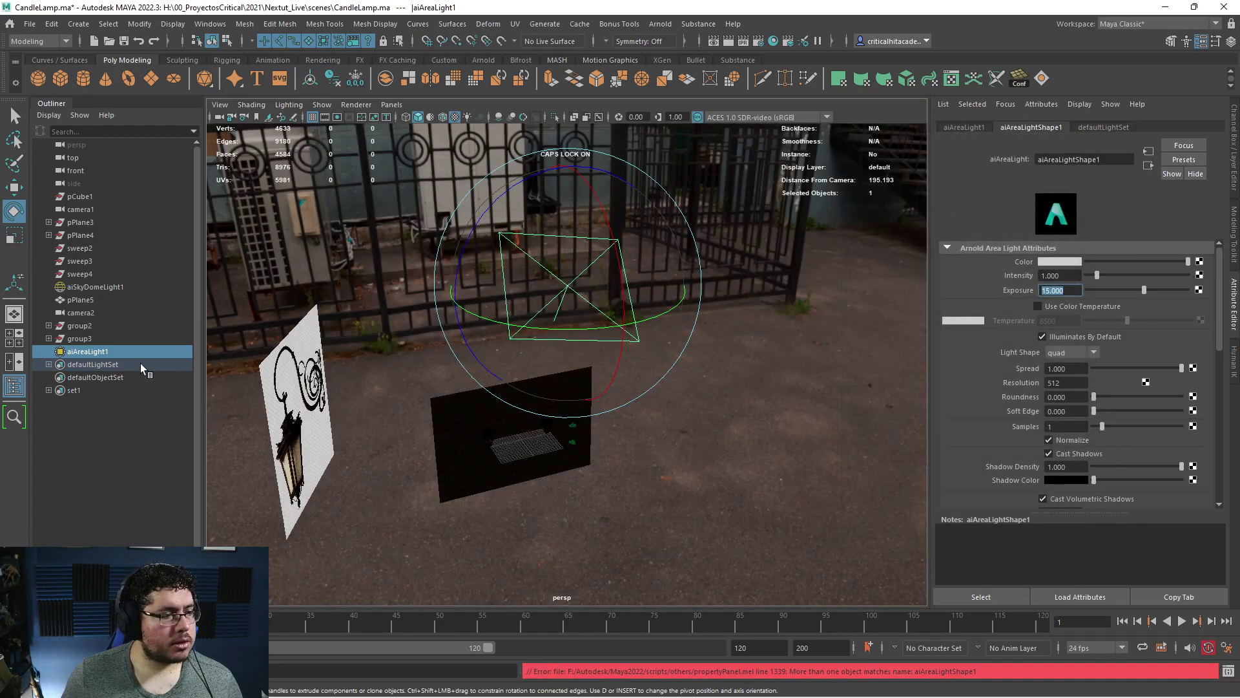
# Rename the area light mOONlIGHT and enable its color temperature with a value of 11870.
pyautogui.doubleClick(141, 354)
pyautogui.write('mOONlIGHT')
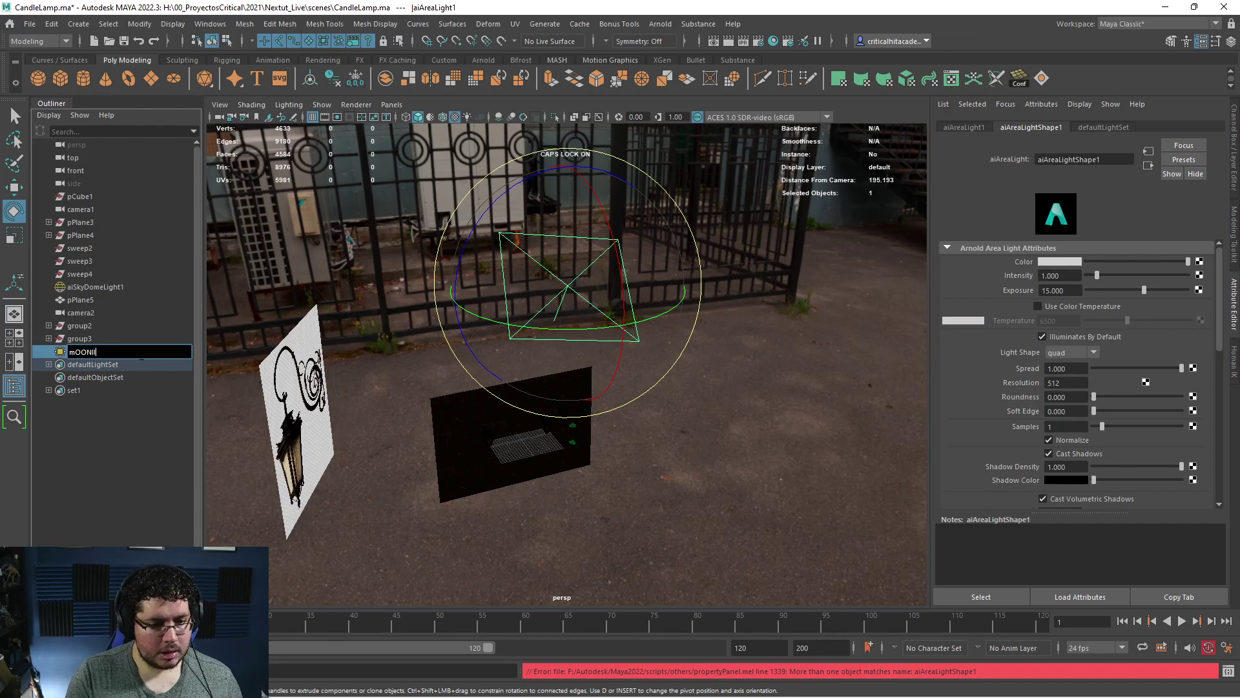
pyautogui.press('Return')
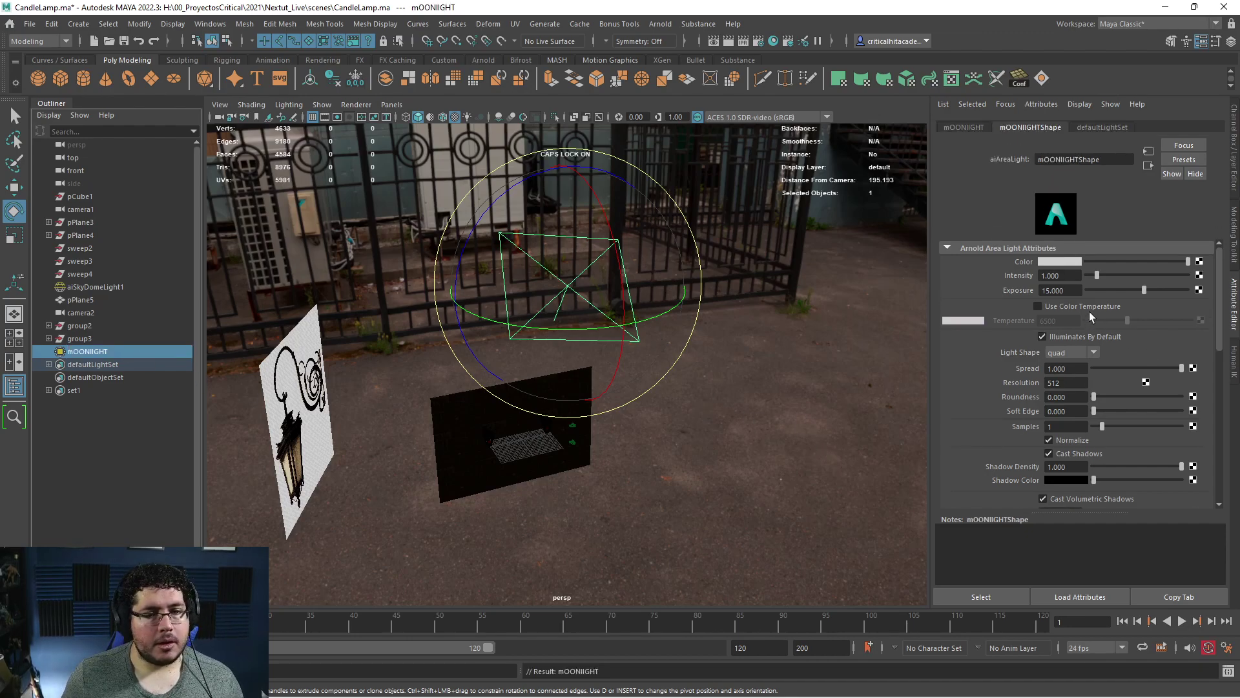
pyautogui.click(1057, 305)
pyautogui.moveTo(1127, 321); pyautogui.dragTo(1167, 321)
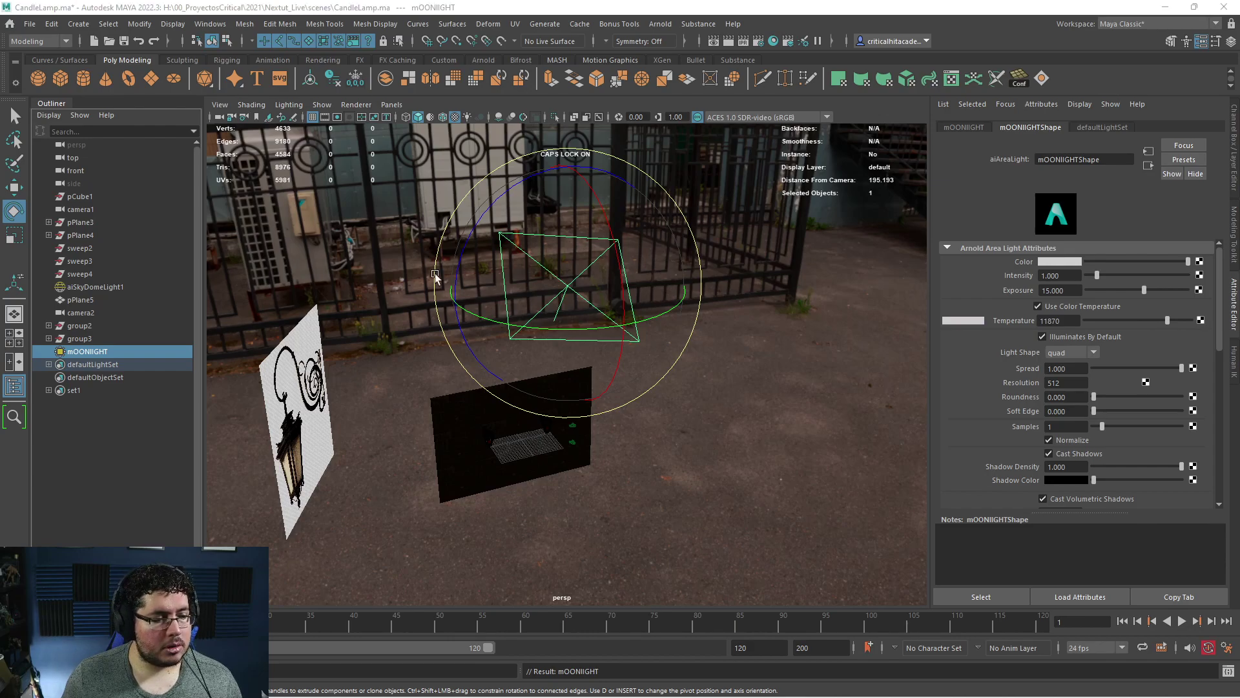
# Render the scene in the Arnold RenderView through cameraShape2 and examine the moonlight on the lamp's roof.
pyautogui.click(660, 24)
pyautogui.click(675, 52)
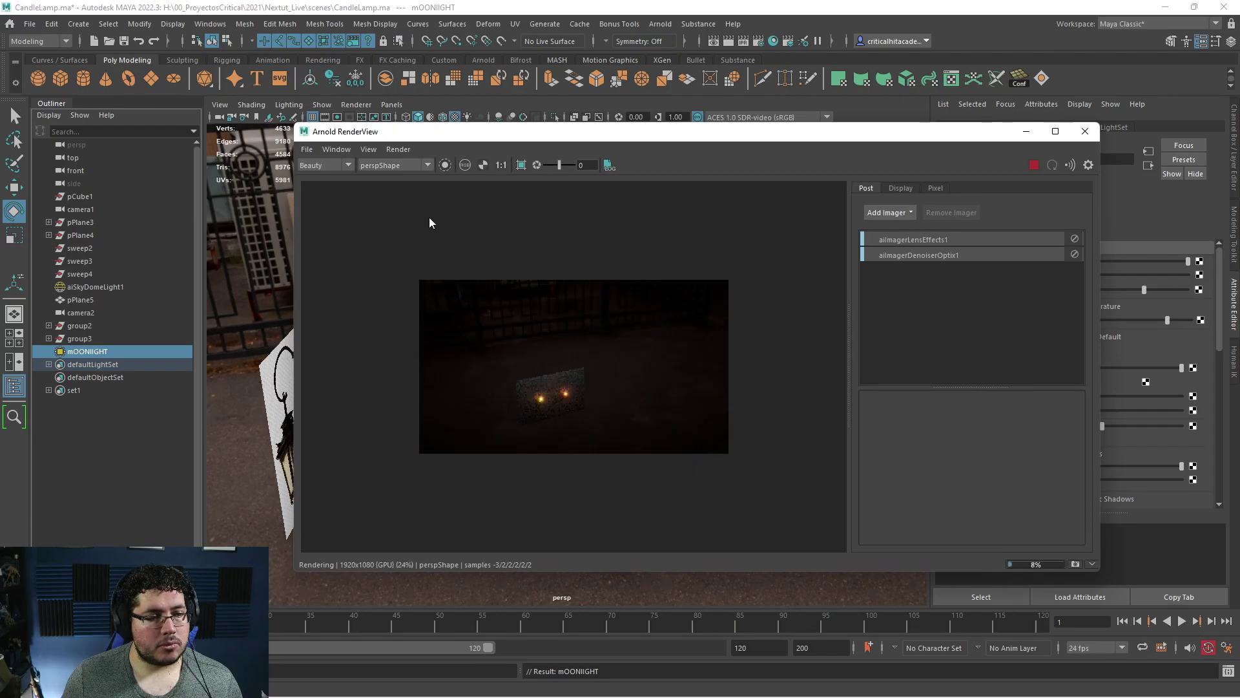
pyautogui.click(361, 167)
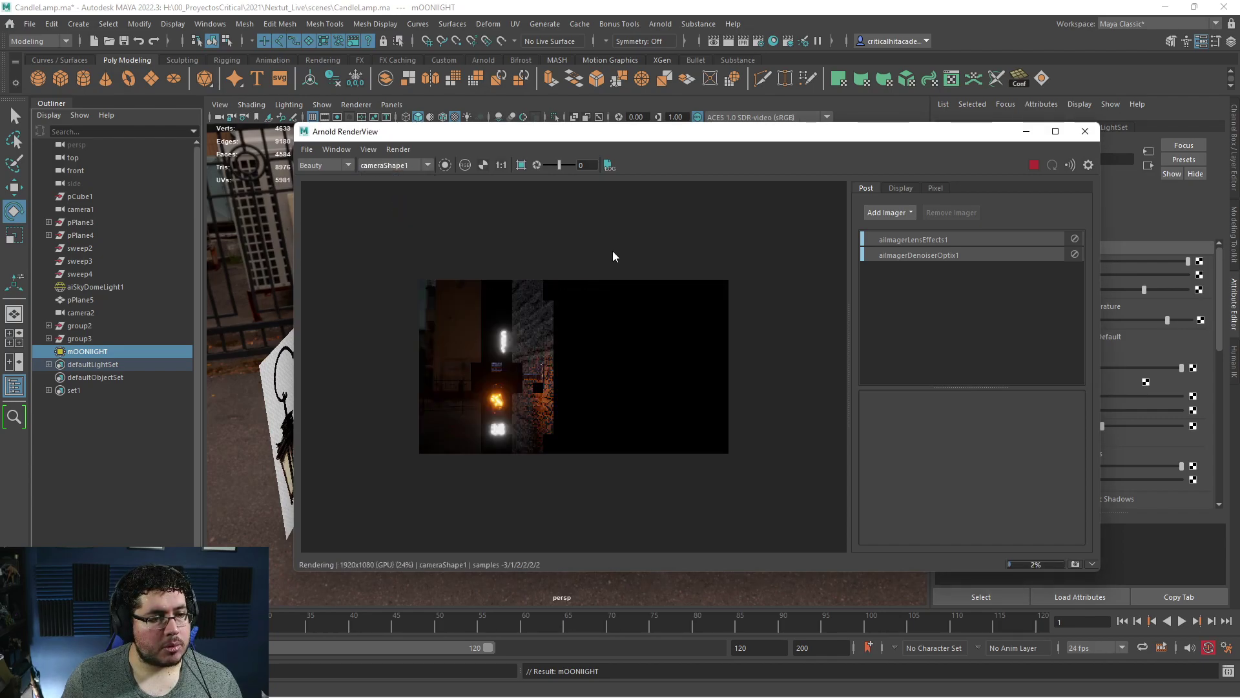
pyautogui.click(410, 165)
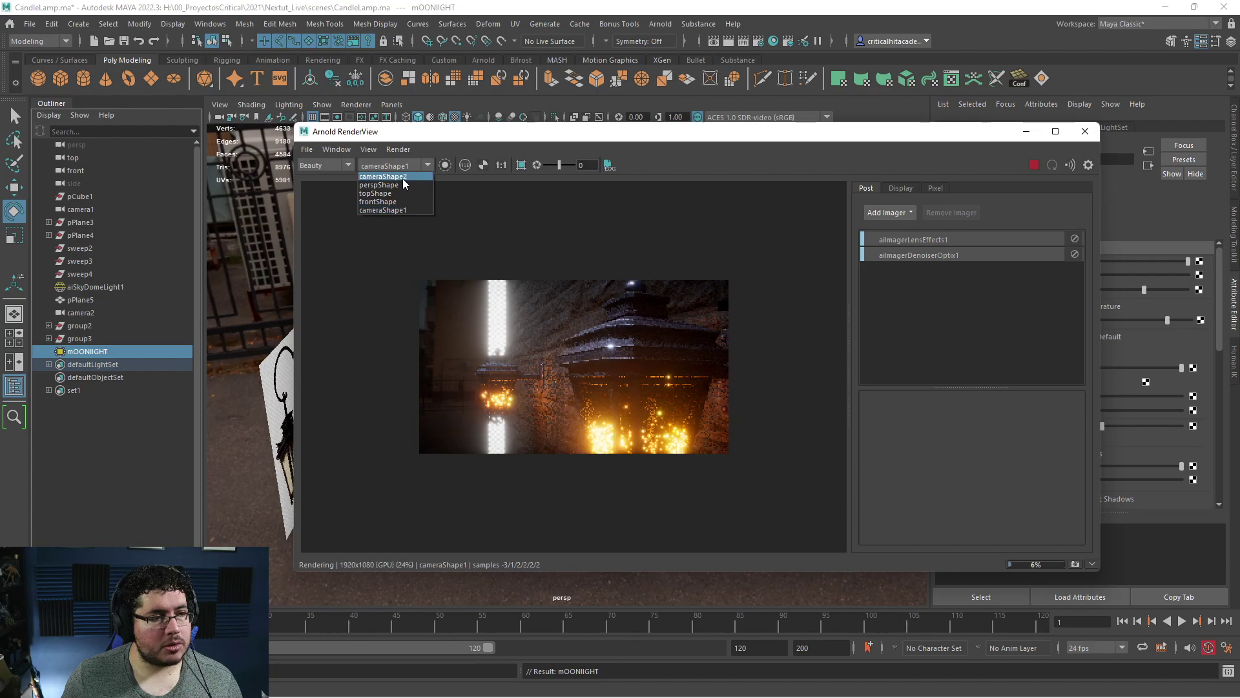
pyautogui.click(398, 177)
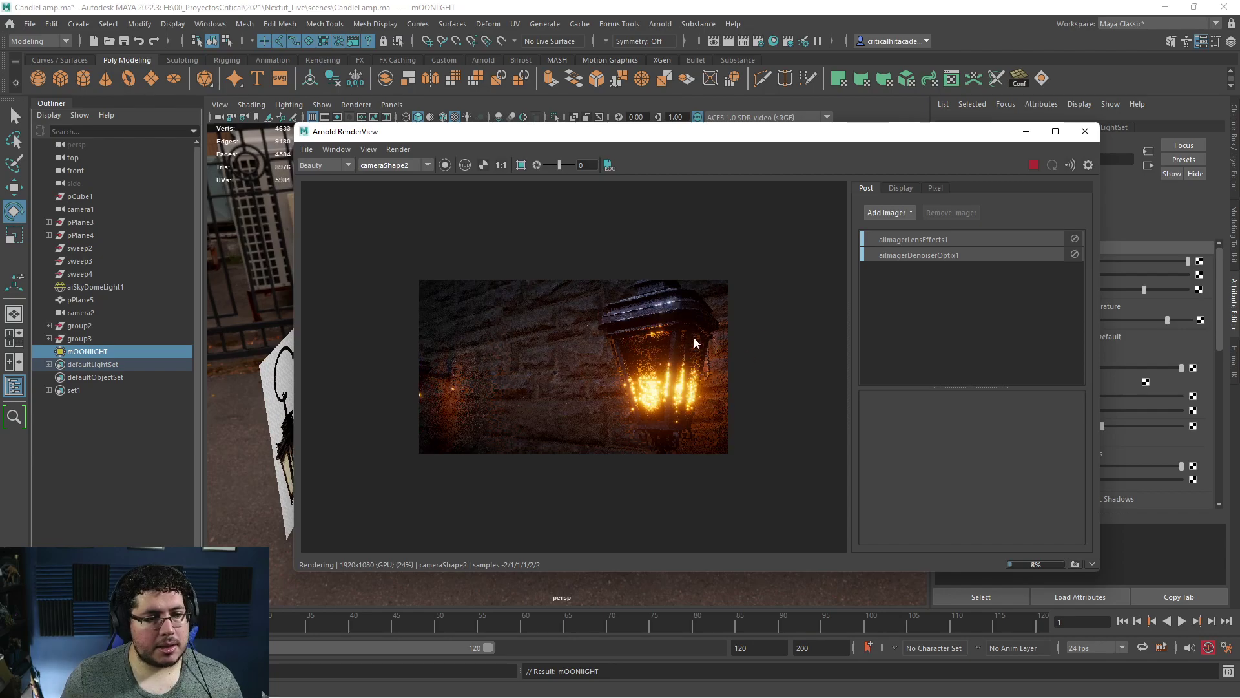
pyautogui.scroll(2, 644, 284)
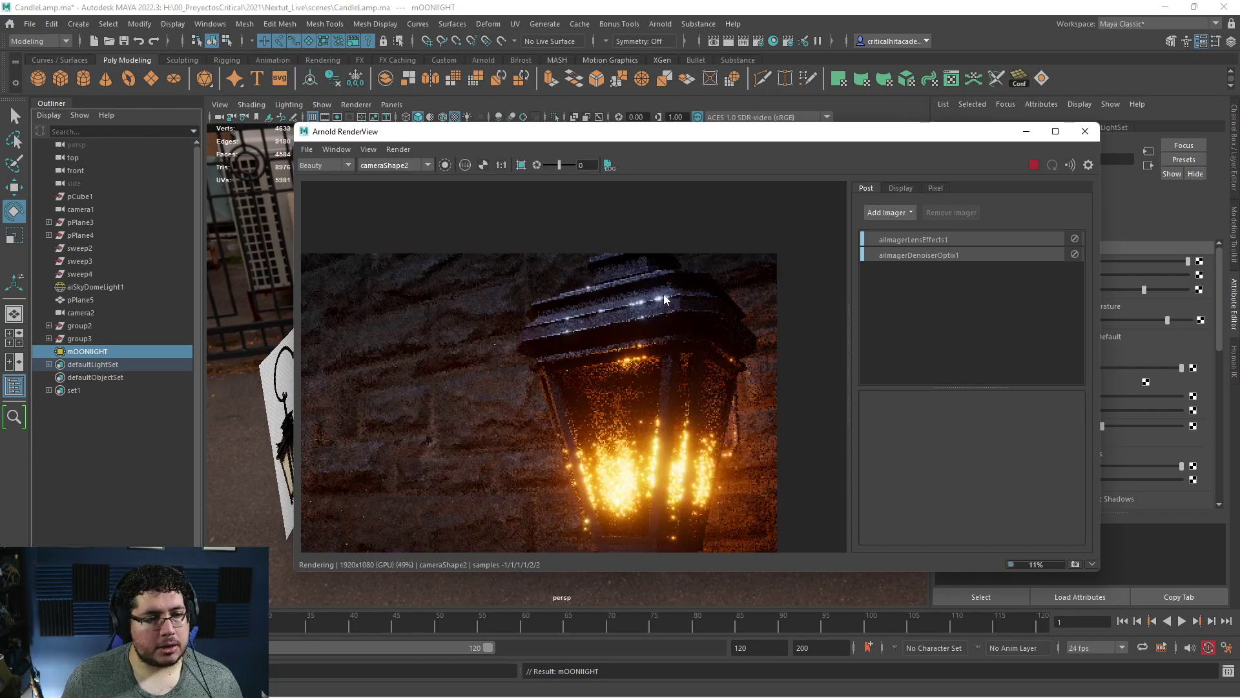
pyautogui.scroll(-3, 672, 291)
# Try the mOONlIGHT at exposure 12 in a restarted render, and set its exposure to 13.
pyautogui.click(1032, 166)
pyautogui.moveTo(908, 137); pyautogui.dragTo(645, 151)
pyautogui.click(1060, 290)
pyautogui.write('12')
pyautogui.press('Return')
pyautogui.click(771, 179)
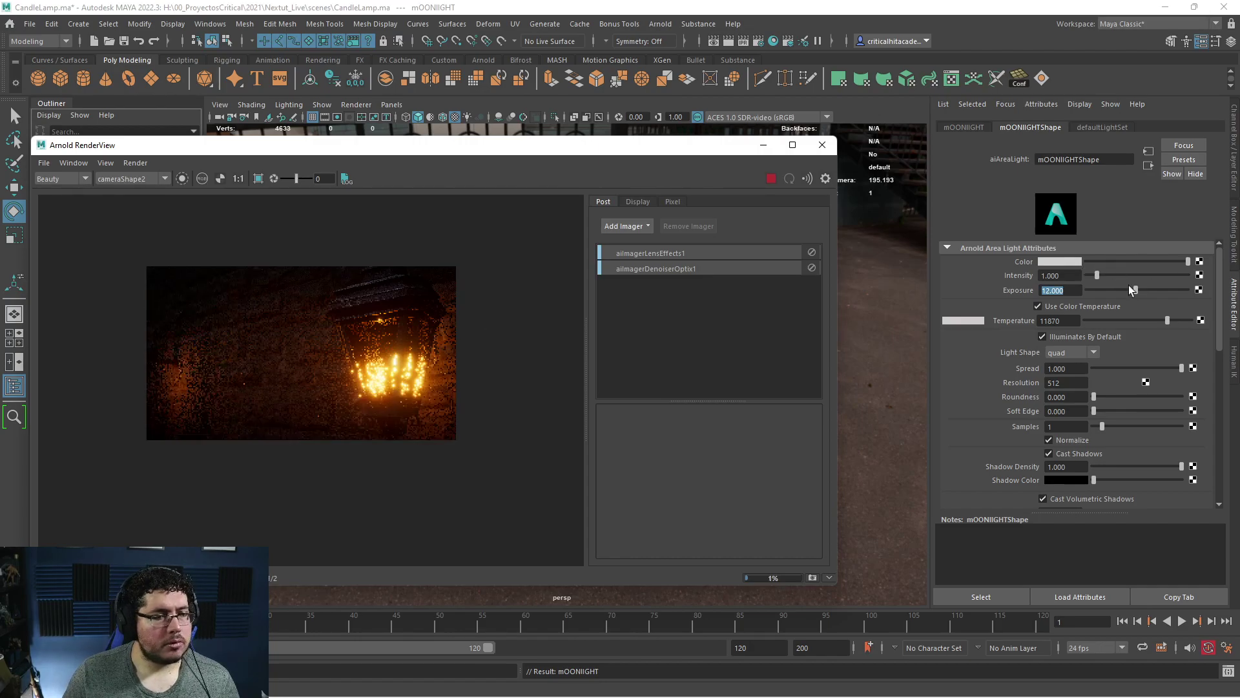
pyautogui.click(1075, 292)
pyautogui.write('13')
pyautogui.press('Return')
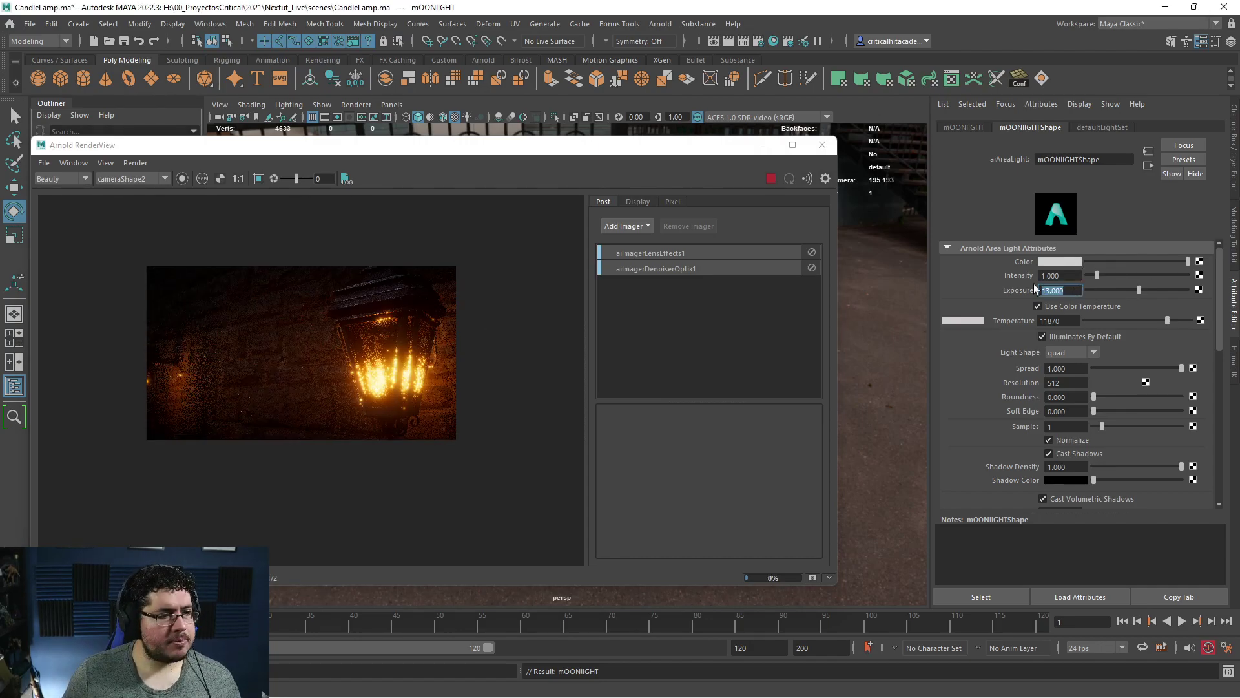
# Examine the lamp and brick wall up close in the render, stop the render, and minimize the RenderView.
pyautogui.scroll(4, 350, 318)
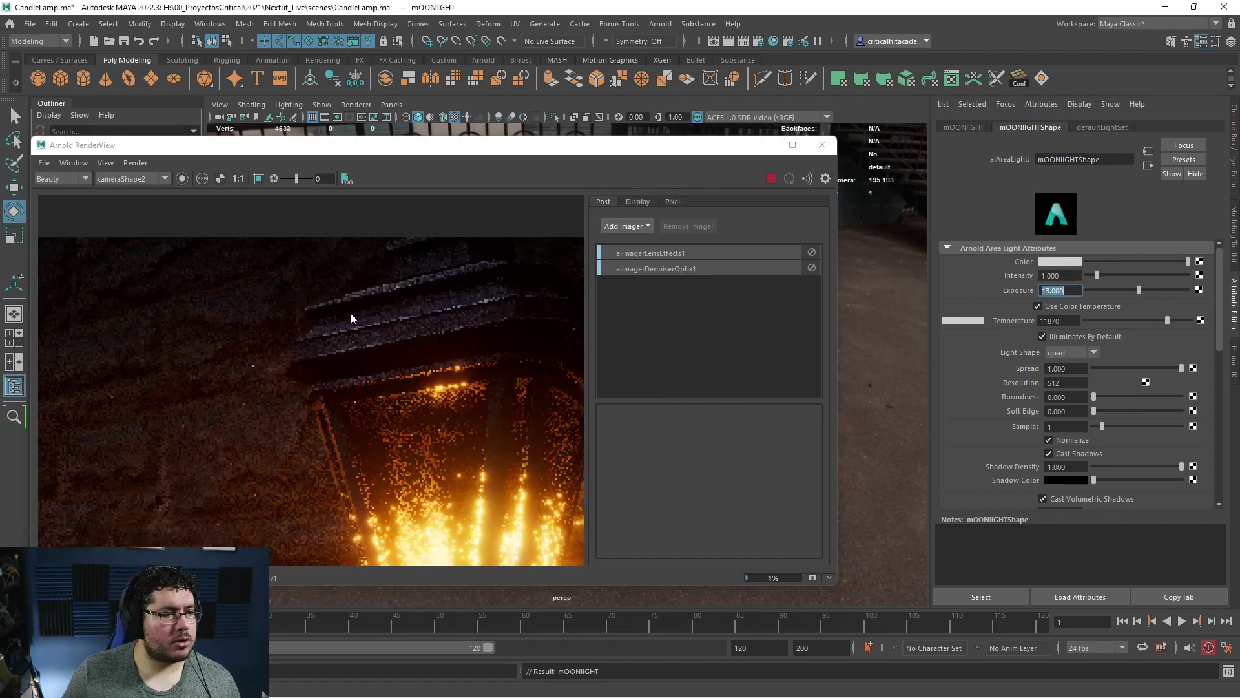
pyautogui.scroll(2, 423, 248)
pyautogui.scroll(-5, 413, 259)
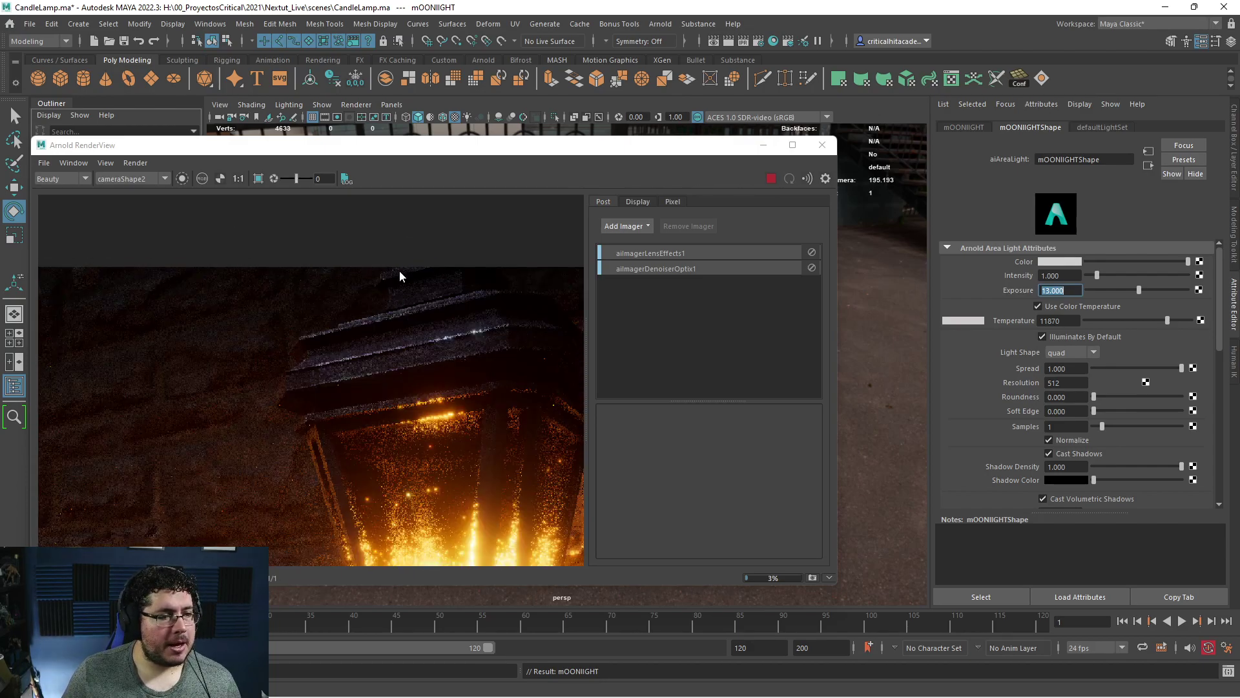
pyautogui.moveTo(360, 331); pyautogui.dragTo(485, 309, button='middle')
pyautogui.scroll(-1, 442, 362)
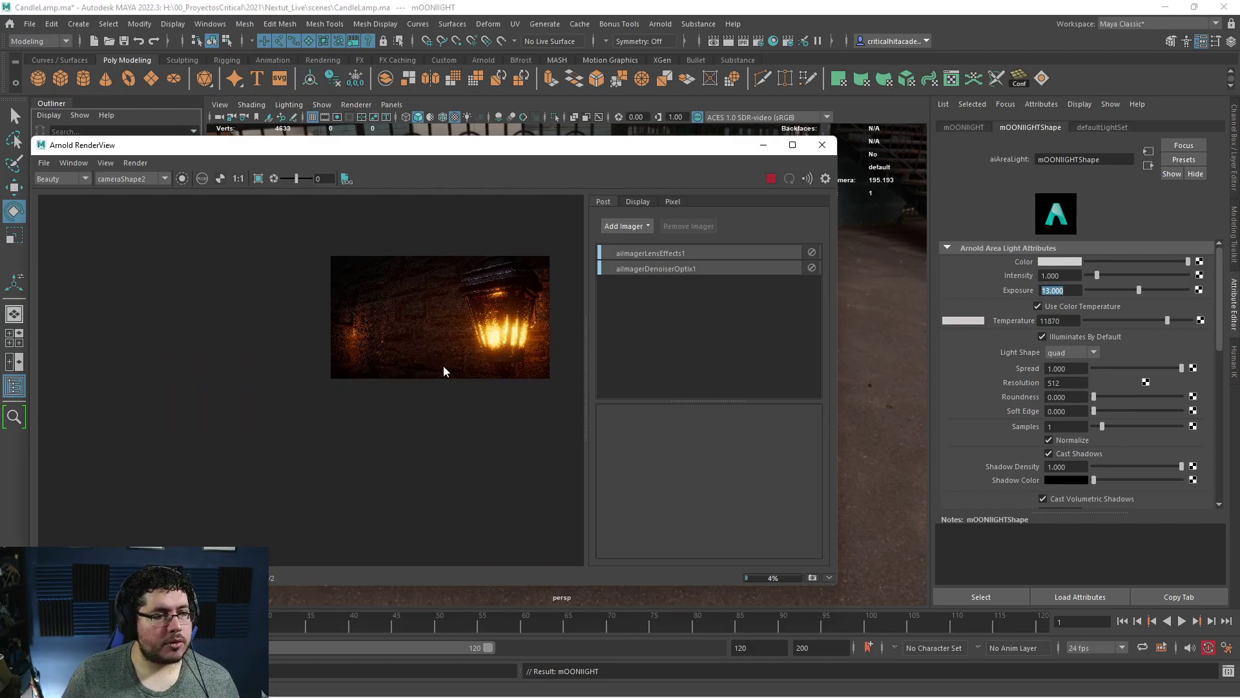
pyautogui.scroll(5, 408, 281)
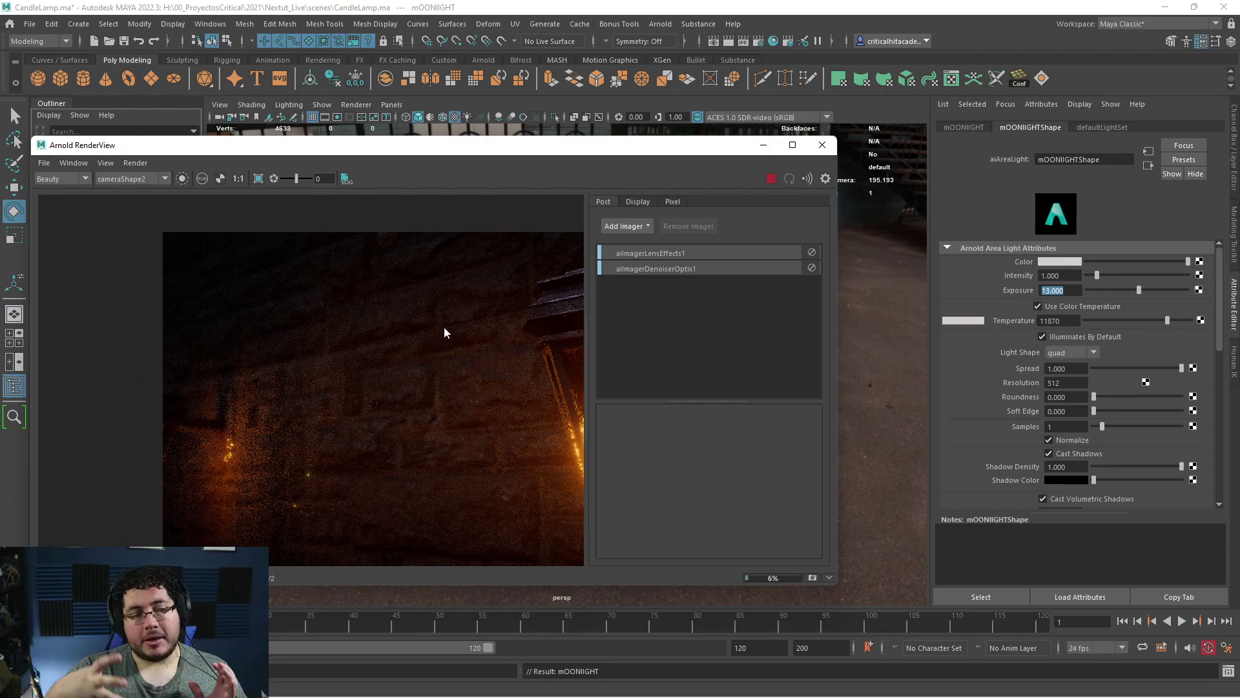
pyautogui.scroll(-4, 444, 327)
pyautogui.click(772, 178)
pyautogui.scroll(3, 423, 362)
pyautogui.scroll(-3, 370, 335)
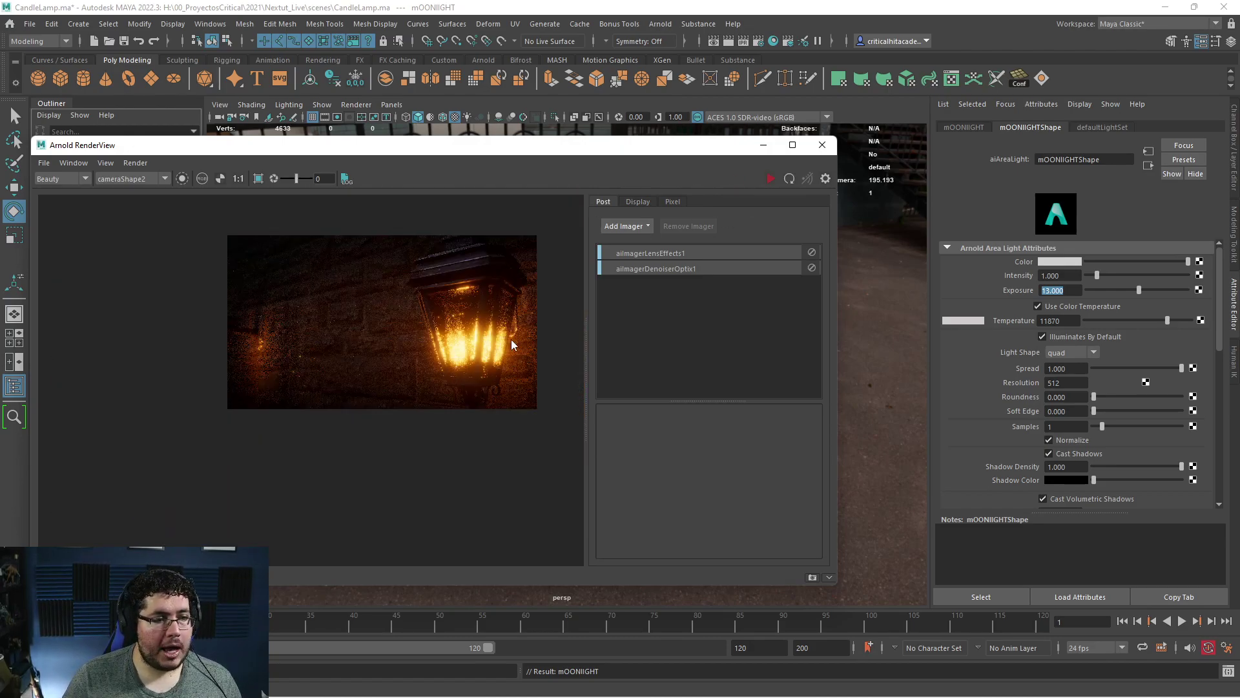
pyautogui.scroll(3, 507, 339)
pyautogui.scroll(2, 525, 378)
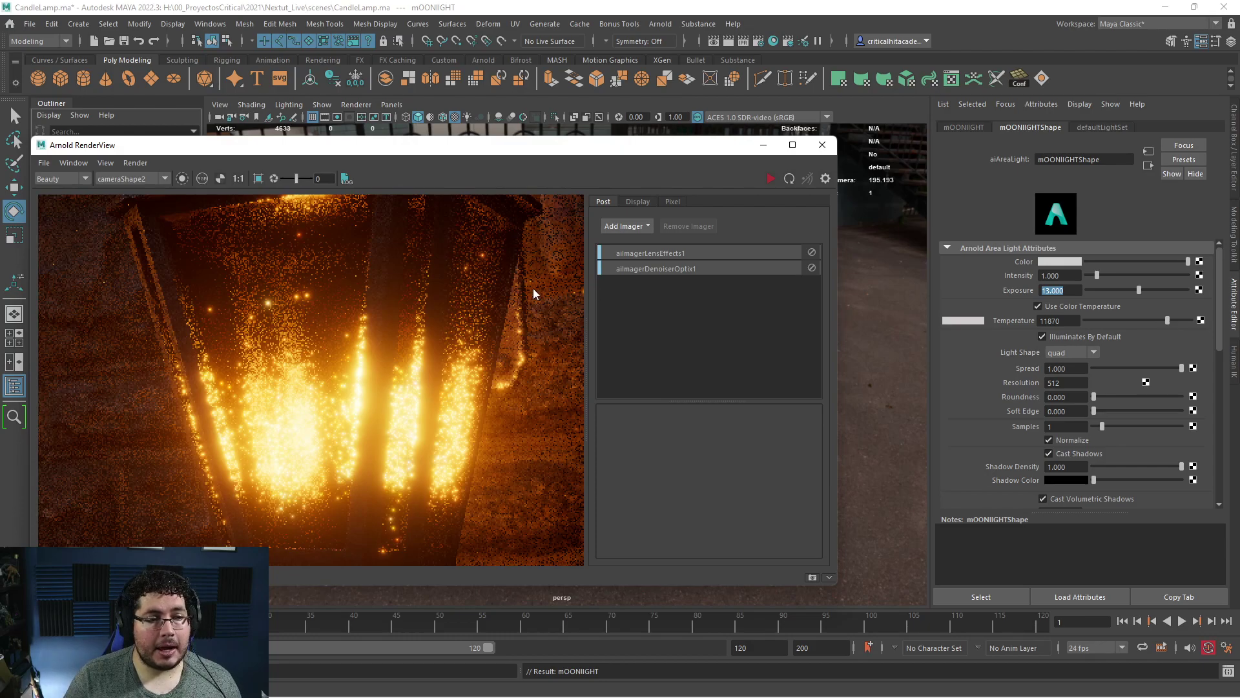
pyautogui.scroll(-2, 533, 293)
pyautogui.click(761, 146)
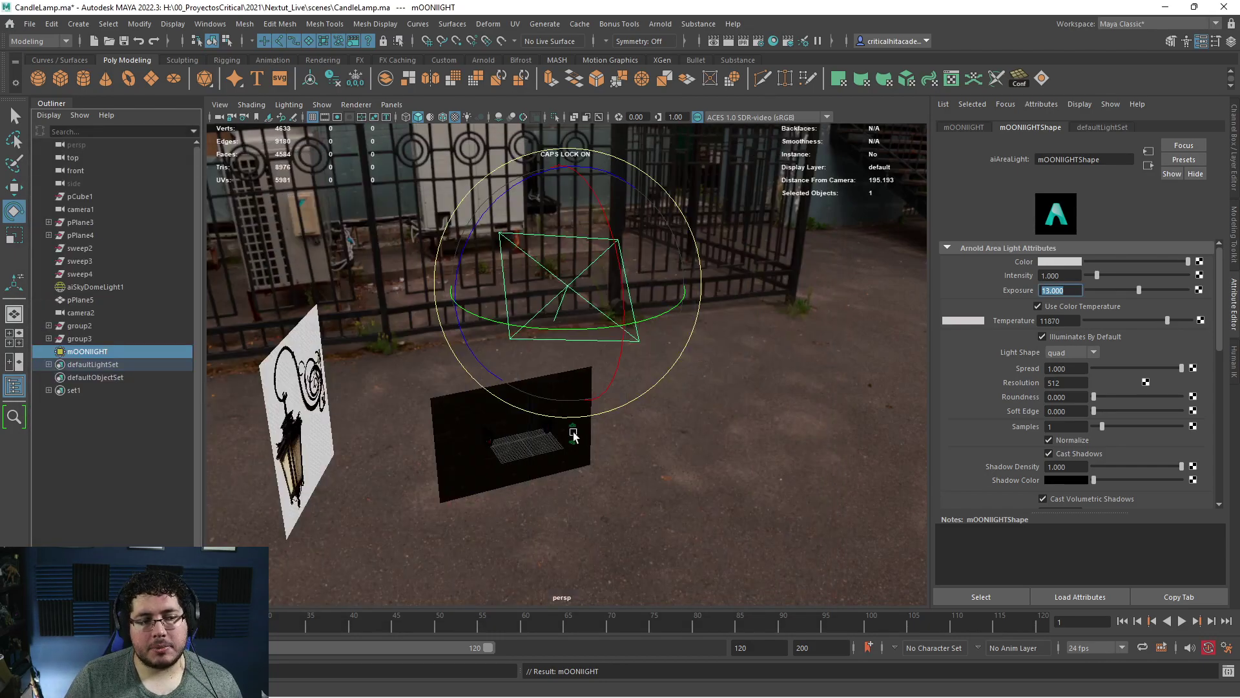
# Add a displacementShader node to the brick wall material graph and place its nodes beside the stone_brick_wall_001_disp_4k.exr texture.
pyautogui.click(493, 418)
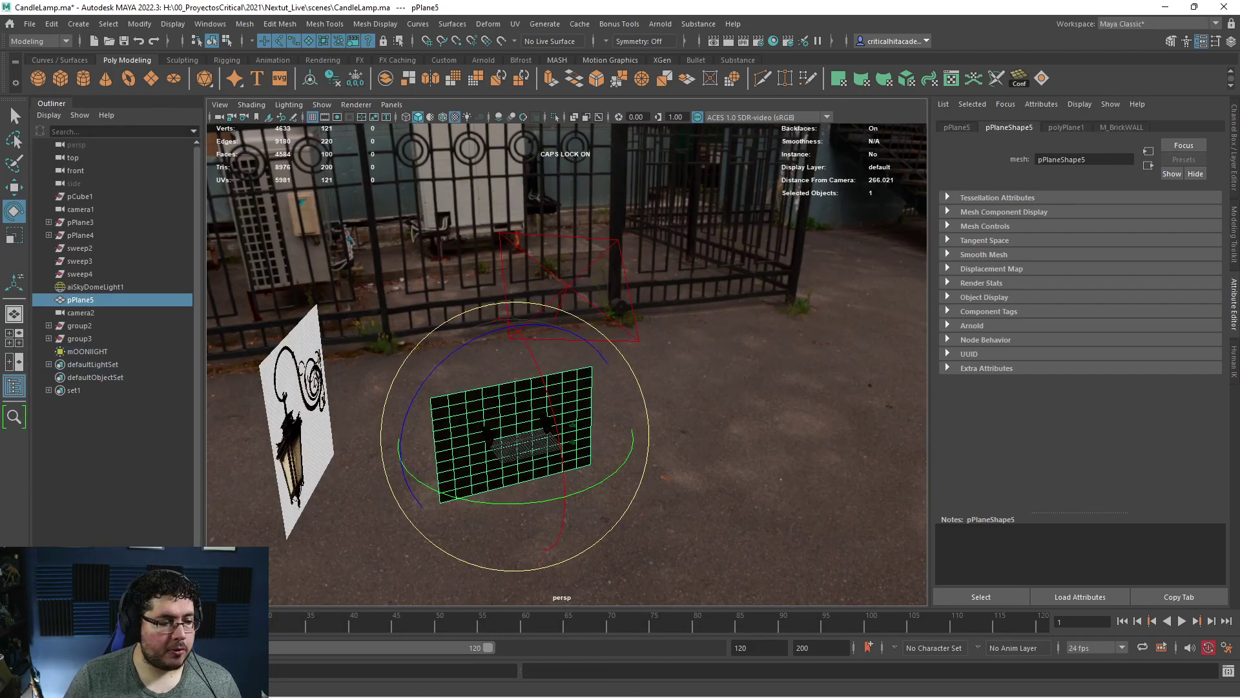
pyautogui.hotkey('alt', 'Tab')
pyautogui.keyDown('alt'); pyautogui.moveTo(493, 540); pyautogui.dragTo(397, 406, button='middle'); pyautogui.keyUp('alt')
pyautogui.scroll(-4, 711, 498)
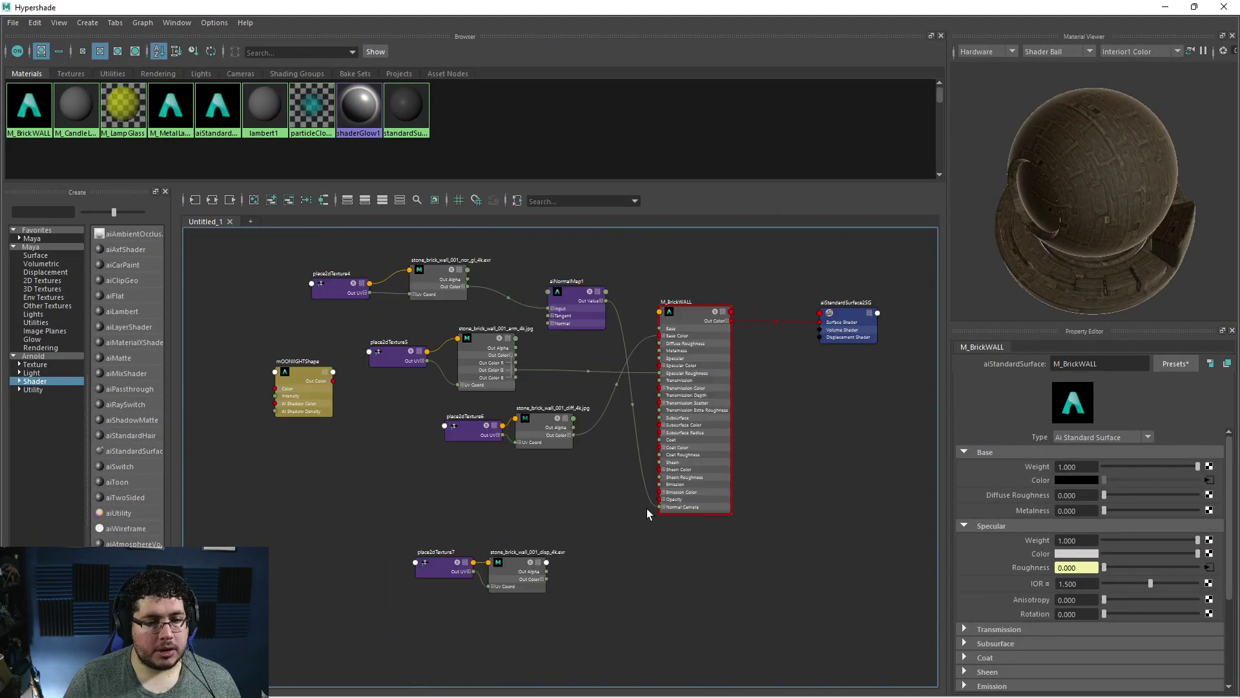
pyautogui.scroll(5, 614, 484)
pyautogui.press('Tab')
pyautogui.write('D')
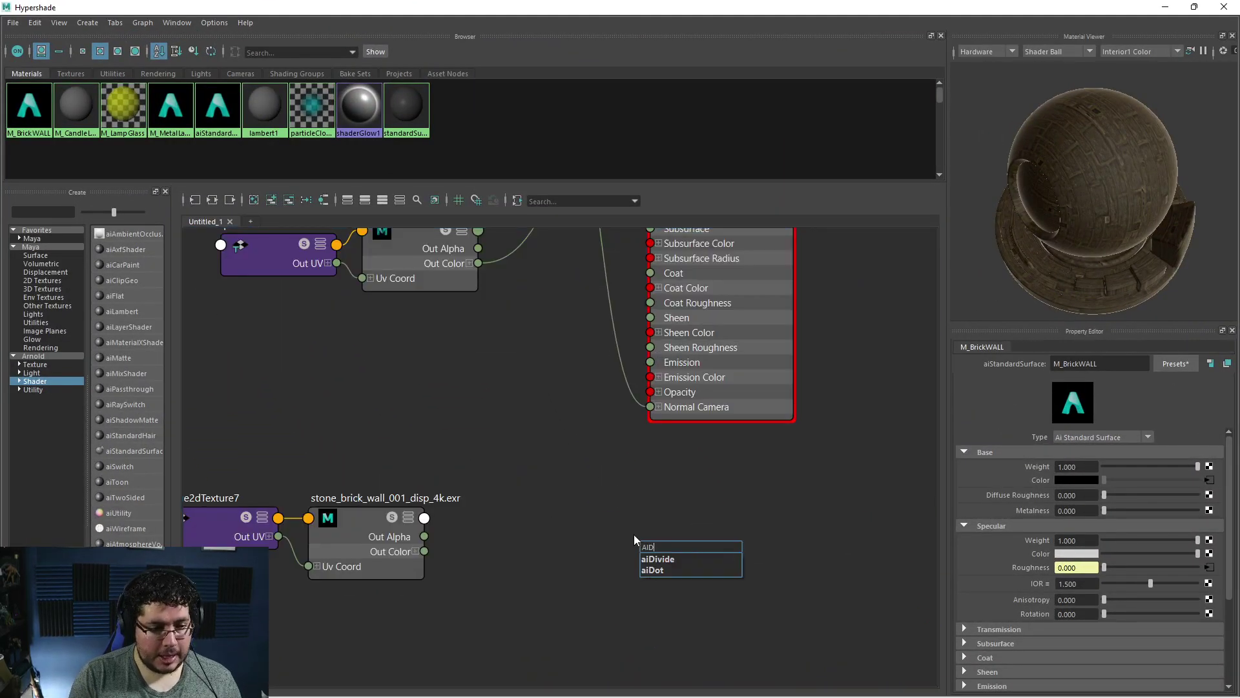
pyautogui.write('isp')
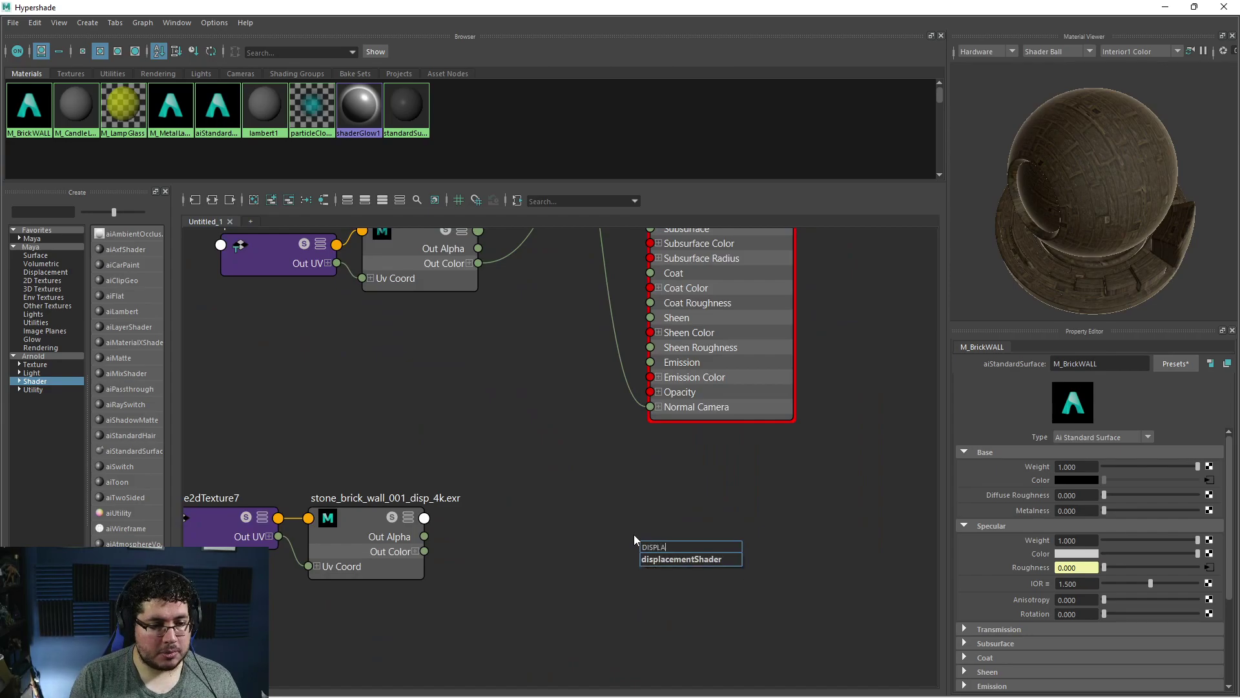
pyautogui.press('Return')
pyautogui.moveTo(713, 579); pyautogui.dragTo(664, 527)
pyautogui.keyDown('alt'); pyautogui.moveTo(837, 515); pyautogui.dragTo(691, 543, button='middle'); pyautogui.keyUp('alt')
pyautogui.scroll(-4, 693, 544)
pyautogui.click(705, 579)
pyautogui.moveTo(705, 579); pyautogui.dragTo(797, 562)
pyautogui.scroll(2, 646, 546)
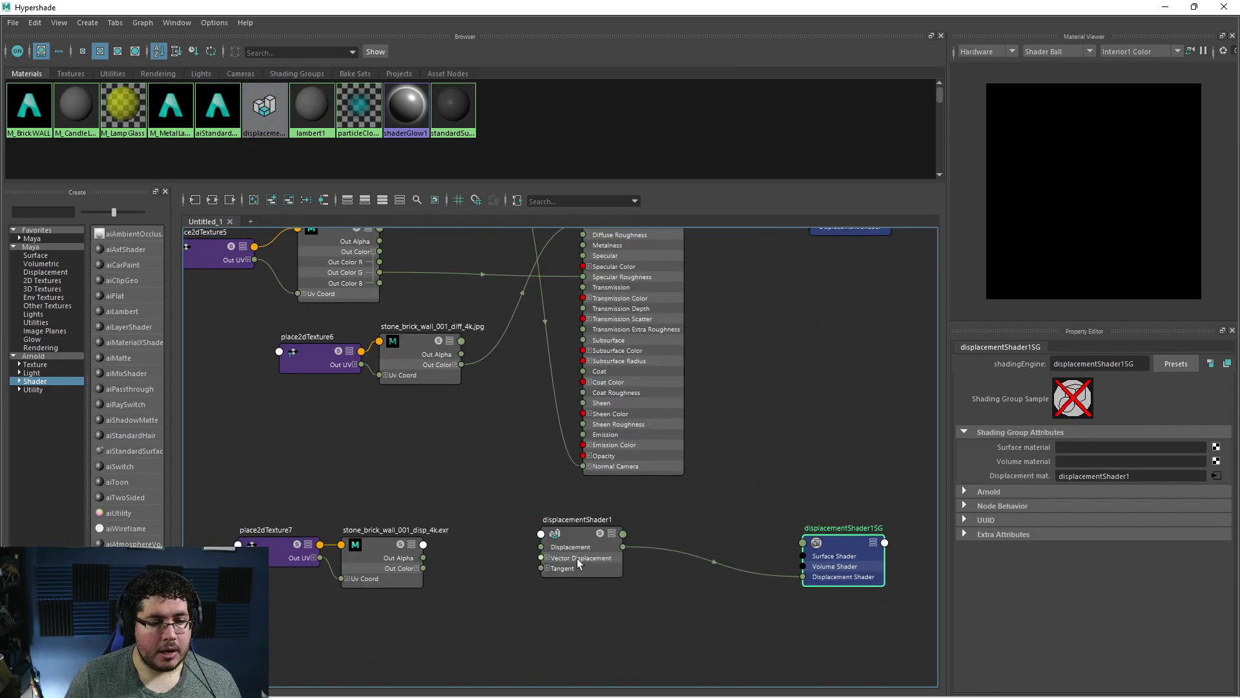
# Connect the displacement shader's output to the Displacement Shader input of the brick material's shading group, aiStandardSurface2SG.
pyautogui.moveTo(582, 552); pyautogui.dragTo(595, 573)
pyautogui.scroll(2, 638, 531)
pyautogui.keyDown('alt'); pyautogui.moveTo(635, 537); pyautogui.dragTo(610, 580, button='middle'); pyautogui.keyUp('alt')
pyautogui.scroll(-5, 647, 562)
pyautogui.scroll(3, 624, 600)
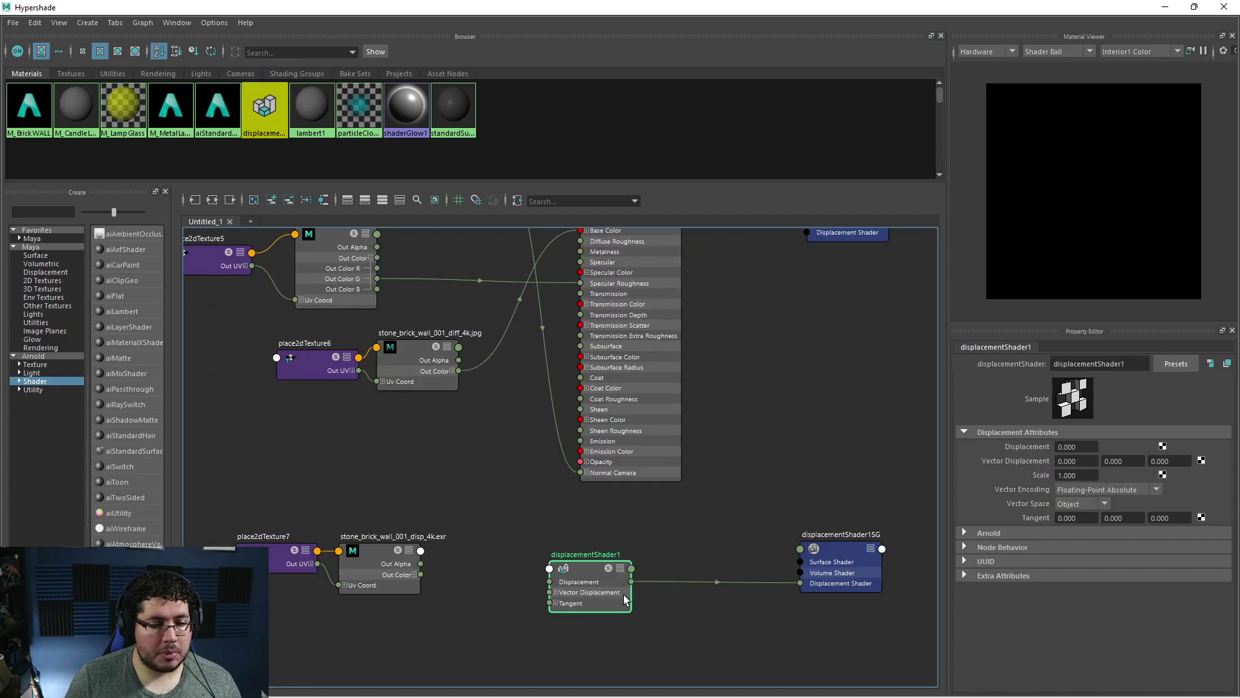
pyautogui.keyDown('alt'); pyautogui.moveTo(687, 544); pyautogui.dragTo(615, 619, button='middle'); pyautogui.keyUp('alt')
pyautogui.moveTo(560, 657); pyautogui.dragTo(738, 307)
pyautogui.keyDown('alt'); pyautogui.moveTo(757, 501); pyautogui.dragTo(802, 422, button='middle'); pyautogui.keyUp('alt')
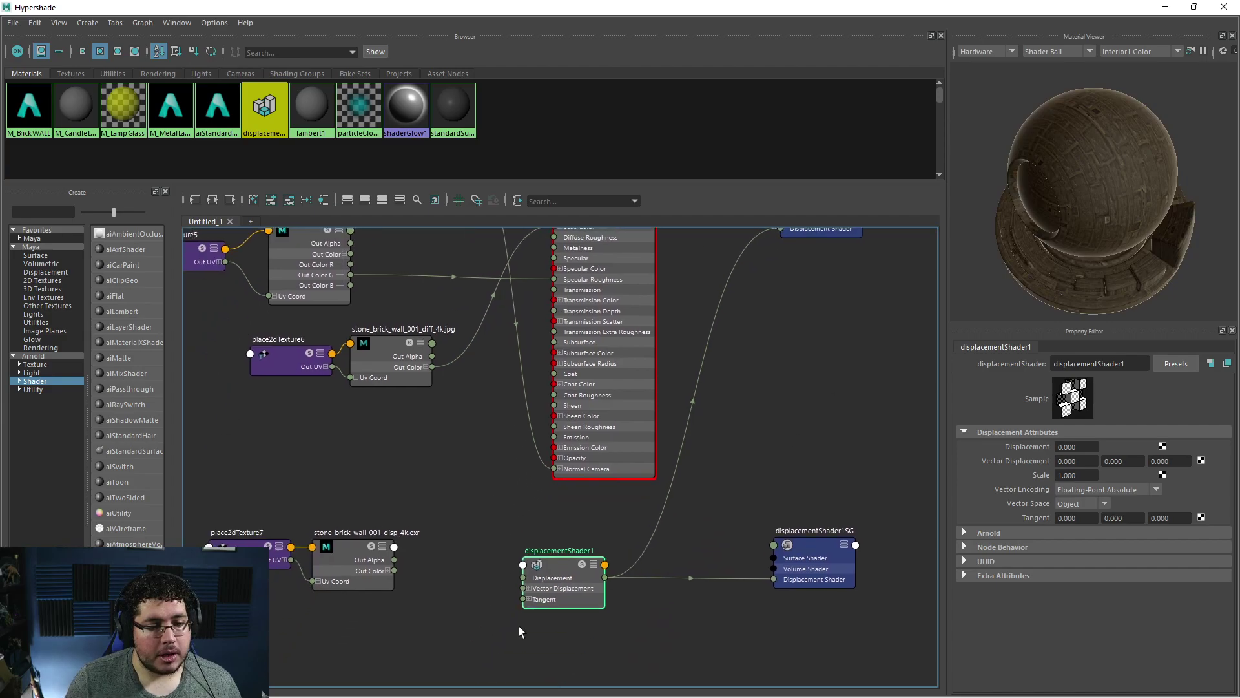
# Delete the extra displacementShader1SG shading group from the graph.
pyautogui.click(807, 547)
pyautogui.press('Delete')
pyautogui.scroll(3, 666, 562)
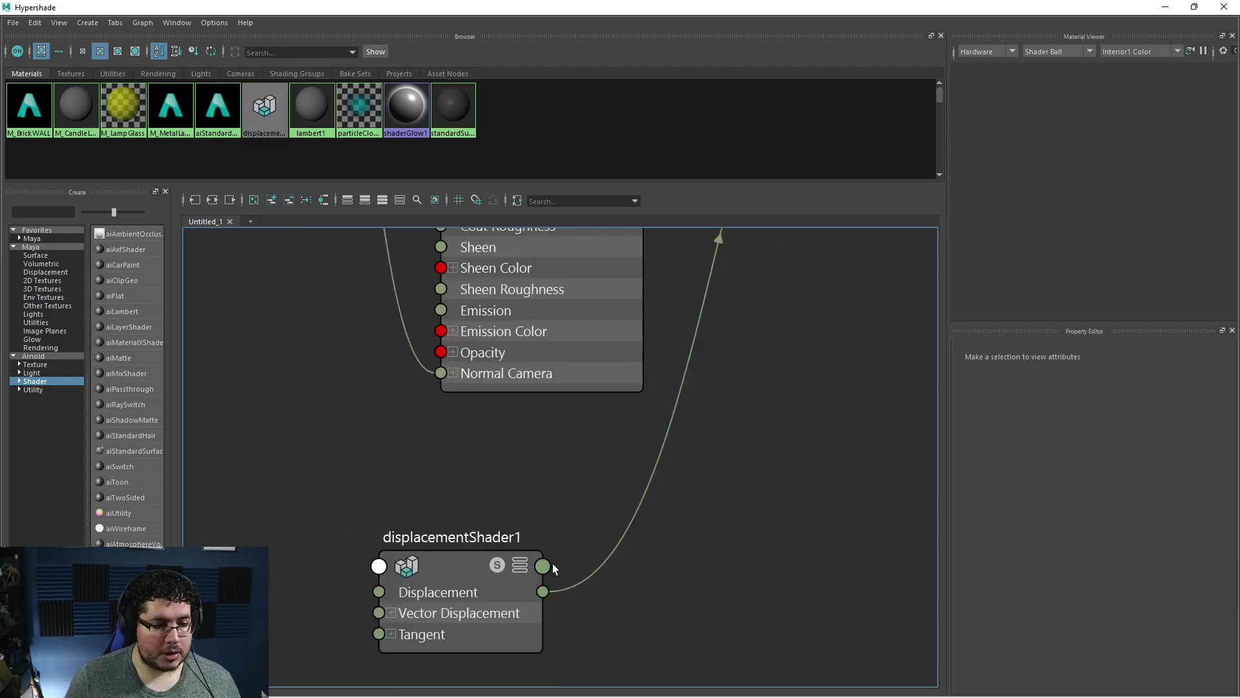
pyautogui.keyDown('alt'); pyautogui.moveTo(549, 566); pyautogui.dragTo(755, 506, button='middle'); pyautogui.keyUp('alt')
pyautogui.moveTo(754, 506); pyautogui.dragTo(823, 489)
pyautogui.press('Tab')
pyautogui.write('AIdisp')
pyautogui.press('BackSpace')
pyautogui.press('BackSpace')
pyautogui.press('BackSpace')
pyautogui.press('BackSpace')
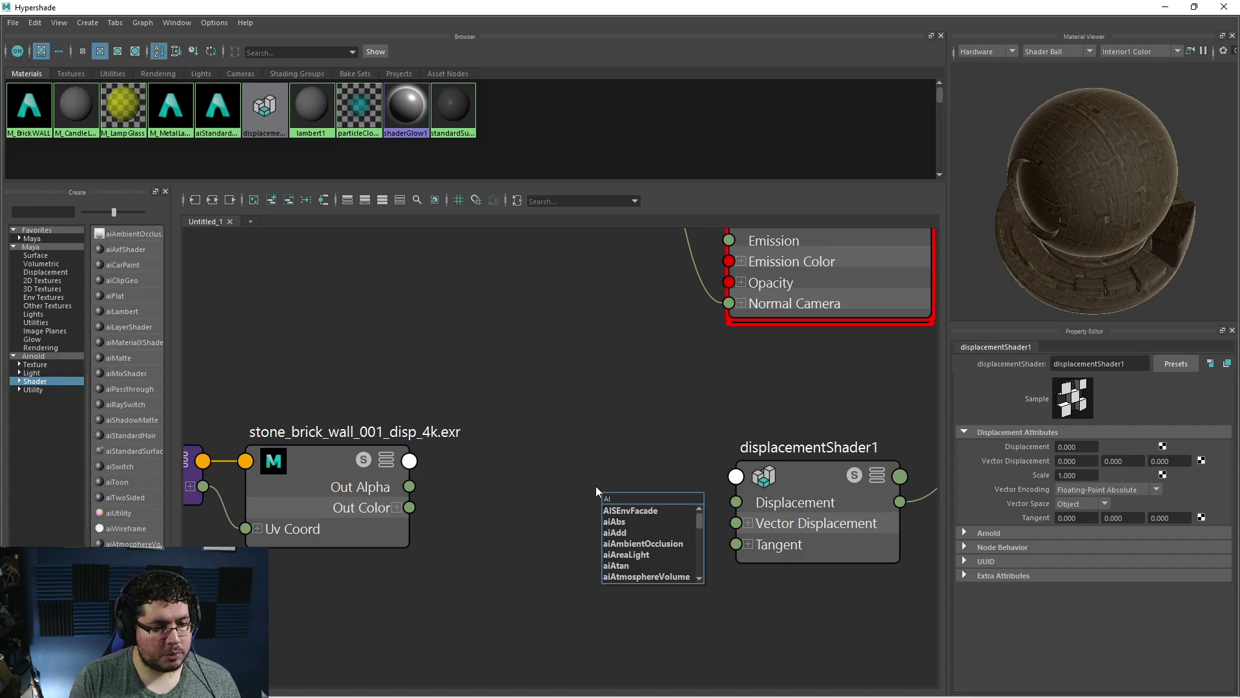
pyautogui.press('BackSpace')
pyautogui.press('BackSpace')
pyautogui.press('Escape')
# Connect Out Color R of stone_brick_wall_001_disp_4k.exr to the displacement shader's Displacement input, minimize the Hypershade and save the scene.
pyautogui.moveTo(409, 507); pyautogui.dragTo(736, 502)
pyautogui.click(398, 507)
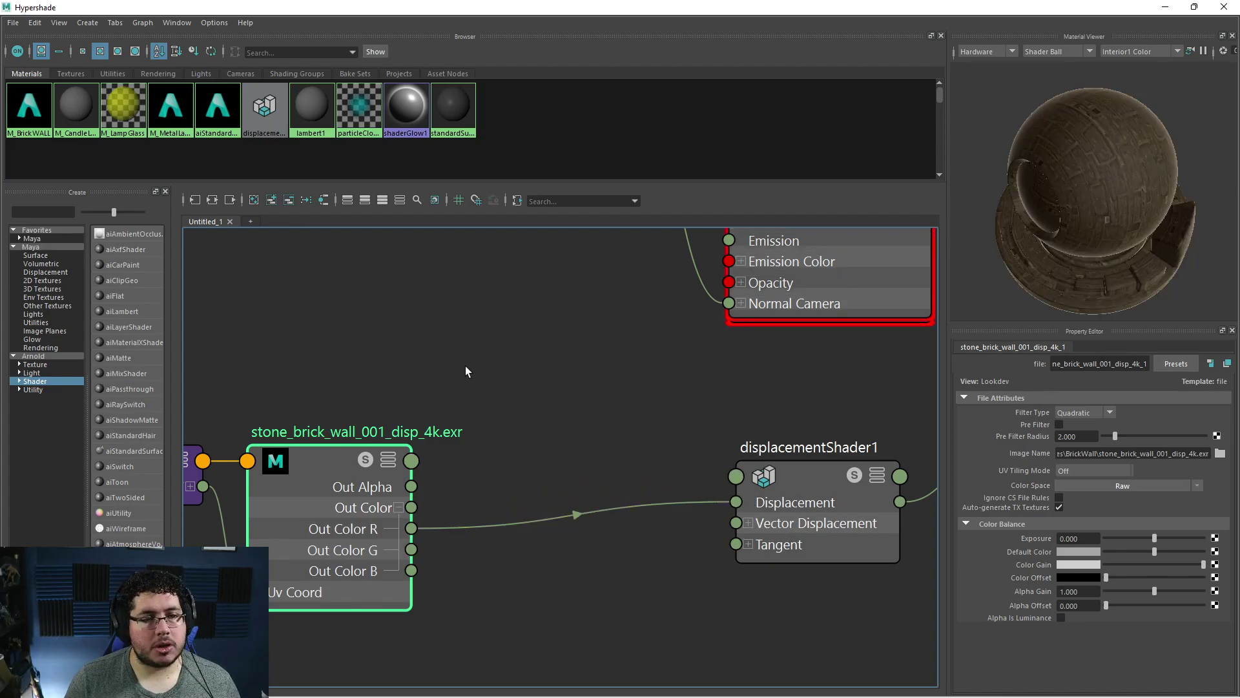
pyautogui.click(1165, 7)
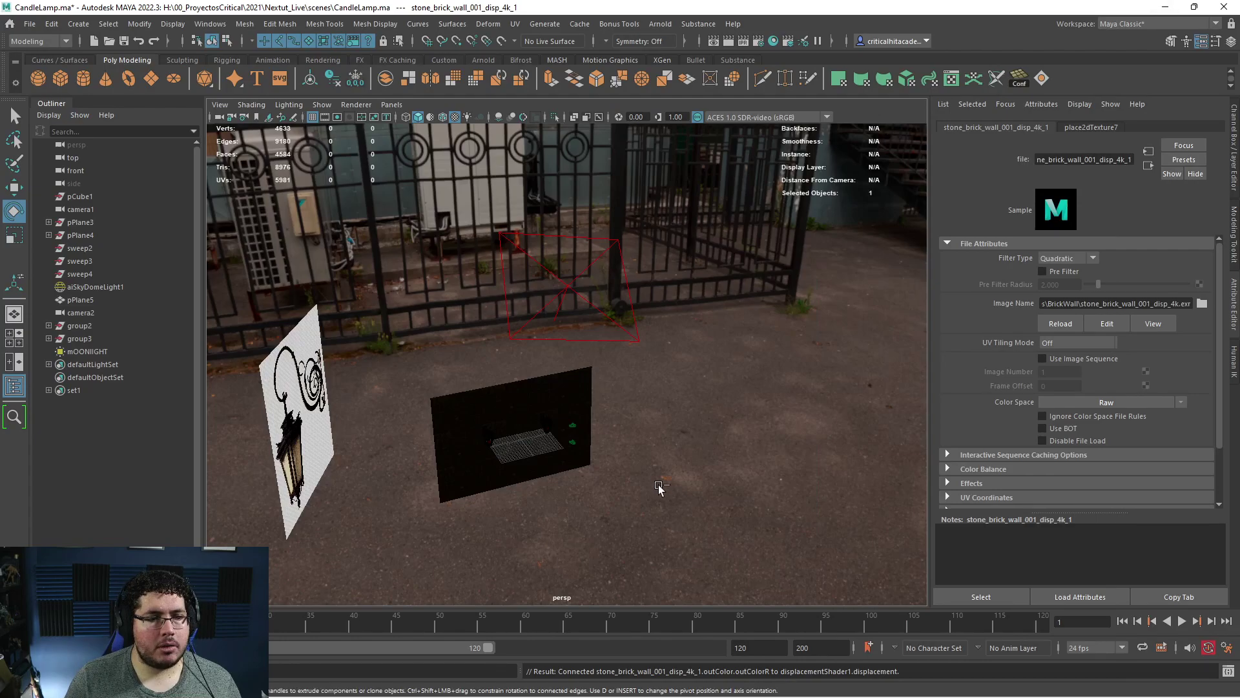
pyautogui.hotkey('ctrl', 's')
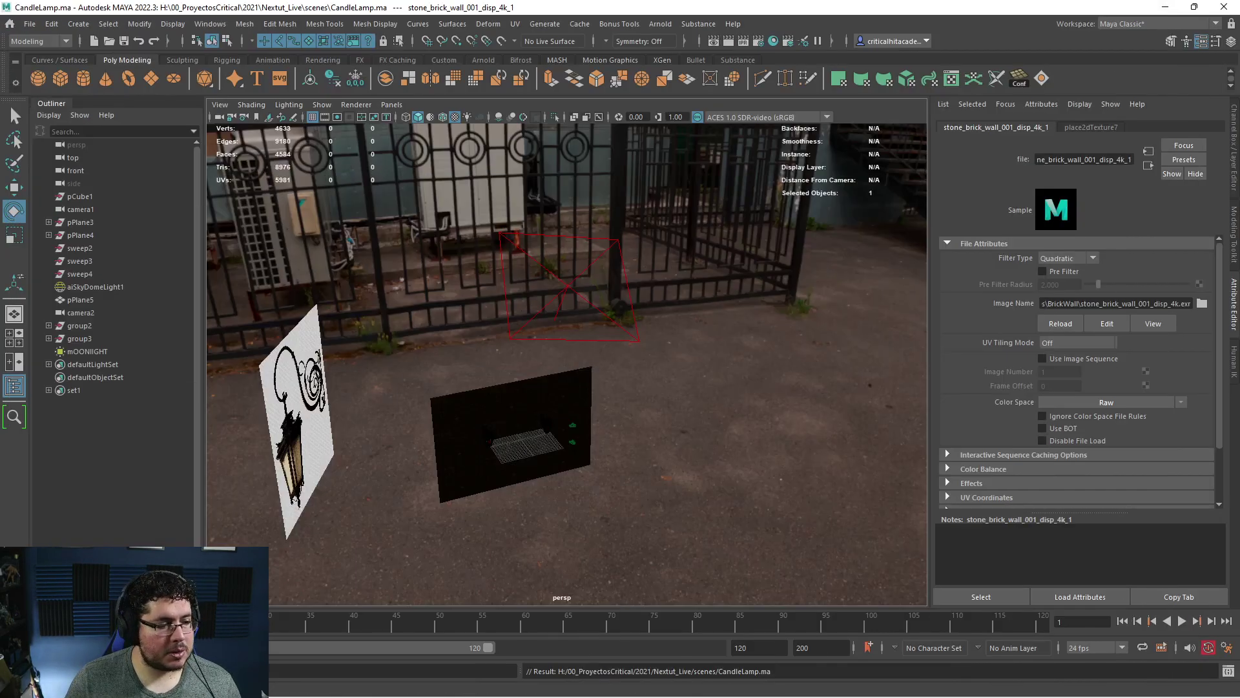
# Render the wall through cameraShape2 in the Arnold RenderView, stop the render, and minimize the RenderView.
pyautogui.click(51, 688)
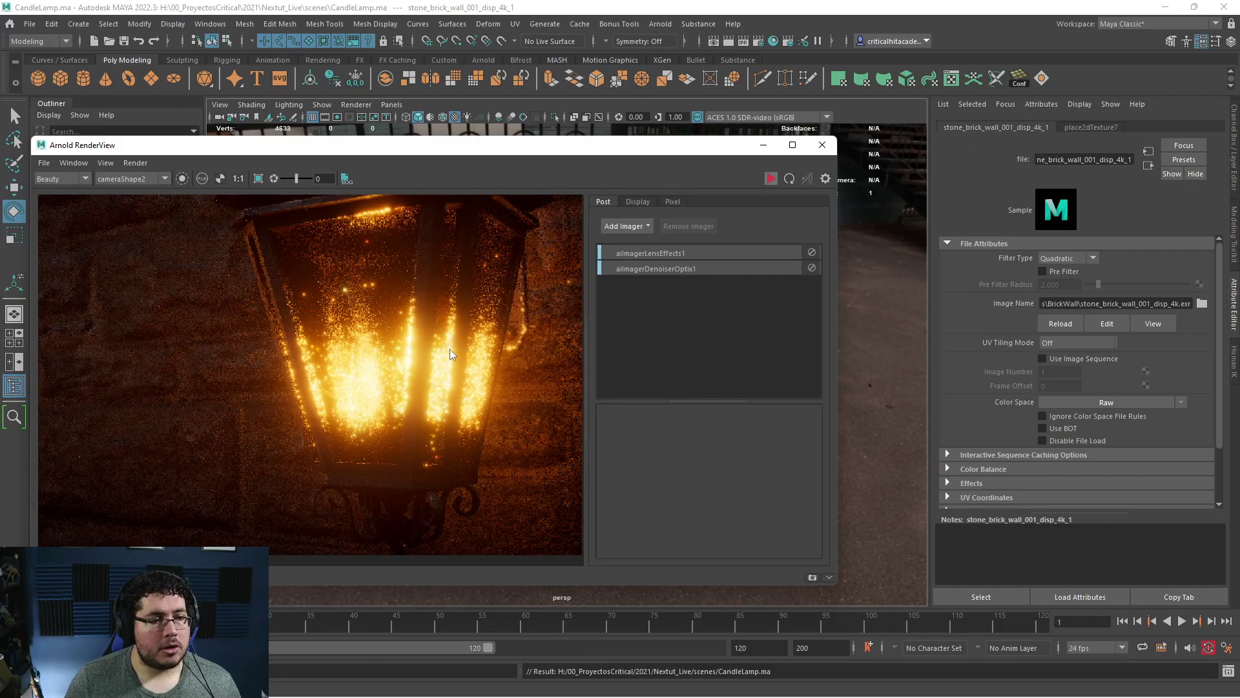
pyautogui.scroll(-4, 452, 343)
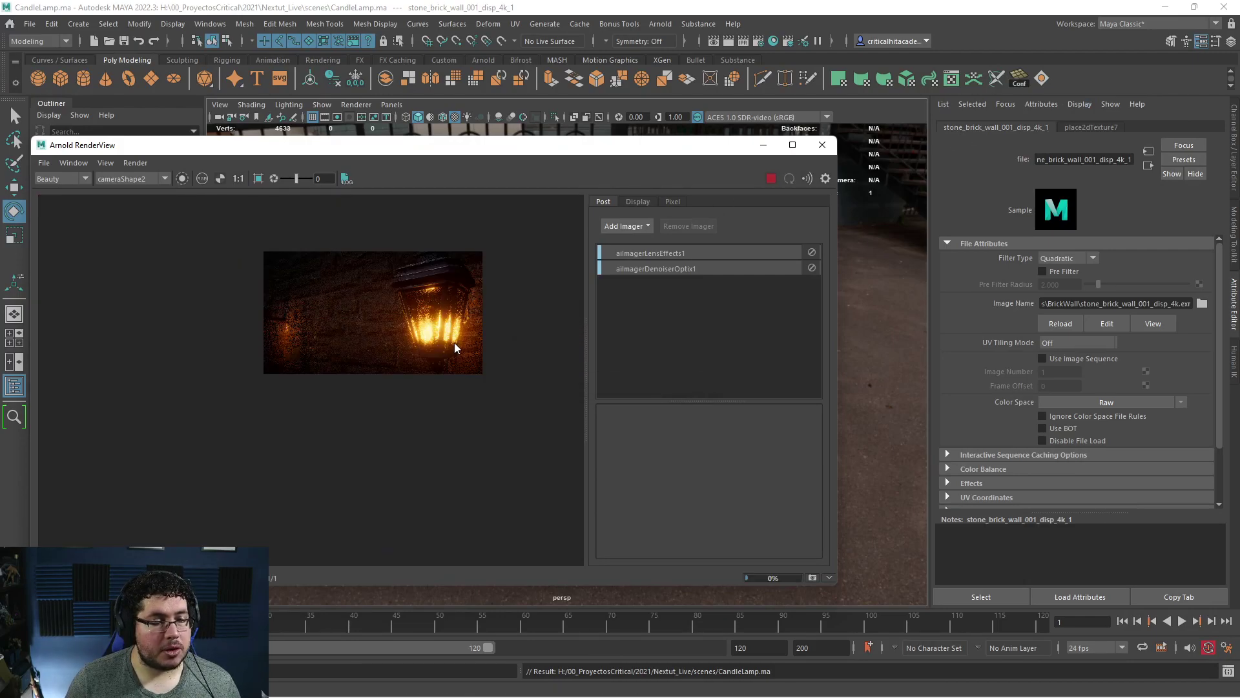
pyautogui.scroll(4, 454, 343)
pyautogui.scroll(-2, 456, 346)
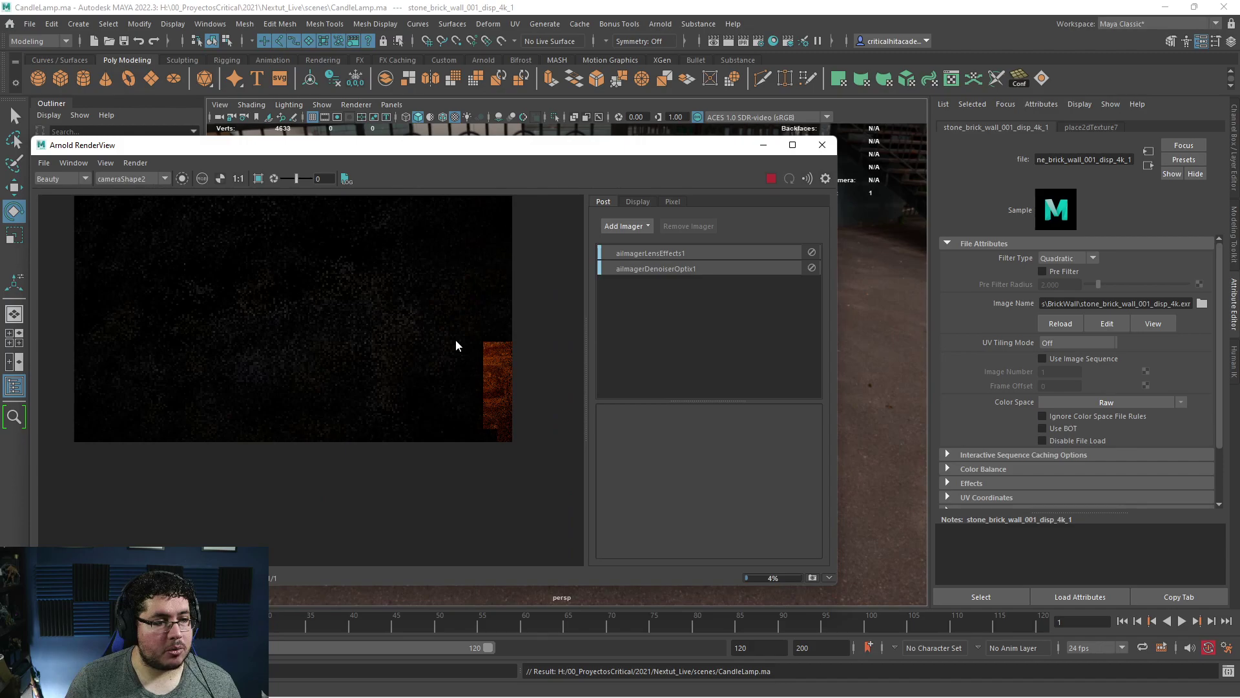
pyautogui.click(771, 178)
pyautogui.click(765, 145)
# Set the brick wall plane's Arnold subdivision type to catclark with 3 iterations.
pyautogui.scroll(4, 584, 409)
pyautogui.click(556, 393)
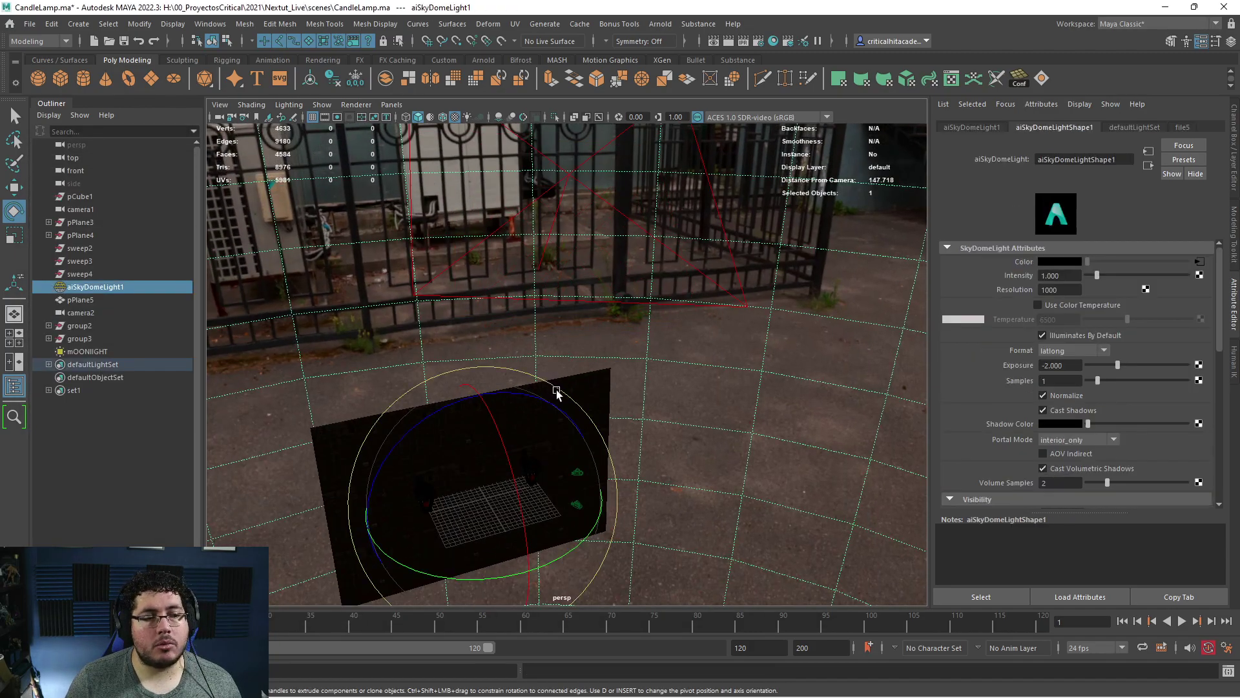
pyautogui.click(603, 392)
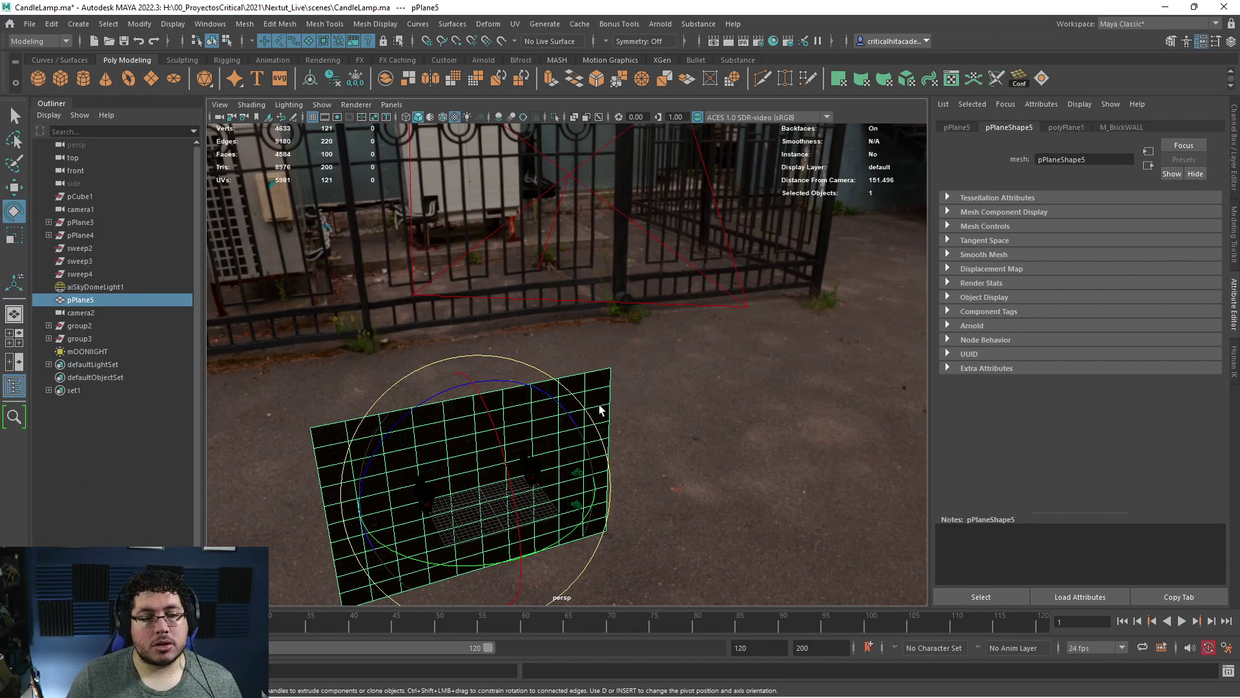
pyautogui.click(948, 324)
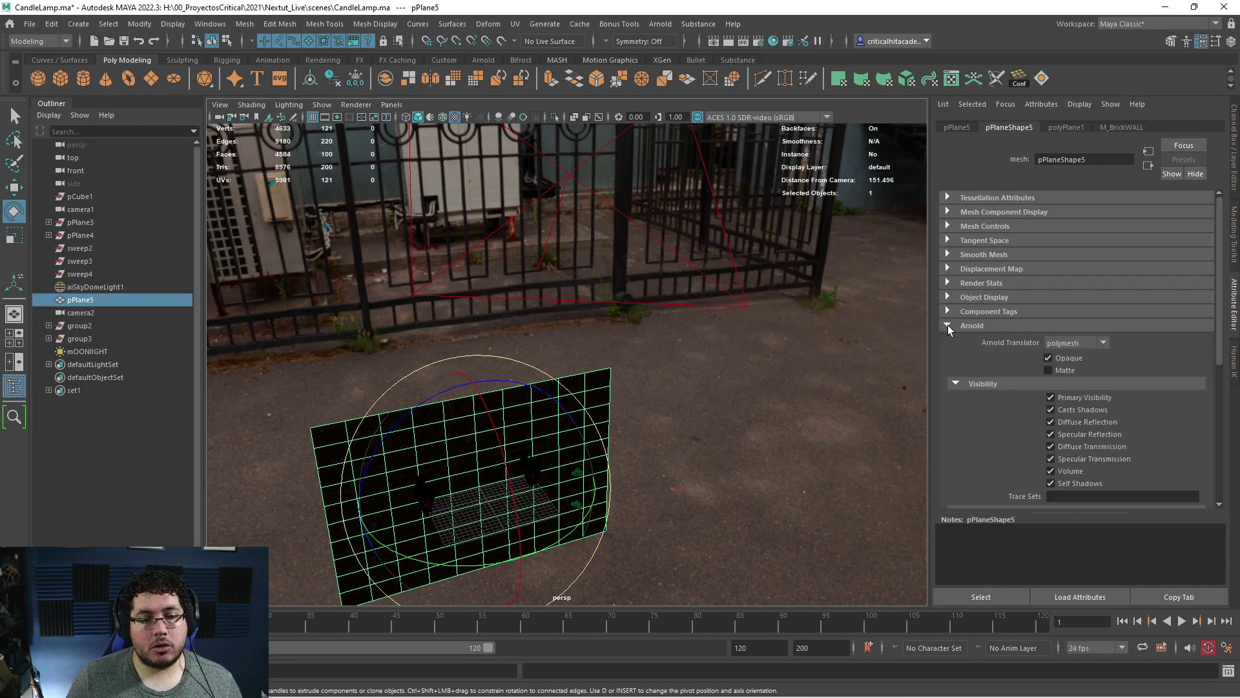
pyautogui.scroll(-5, 947, 325)
pyautogui.click(960, 422)
pyautogui.scroll(-3, 1120, 357)
pyautogui.click(1094, 326)
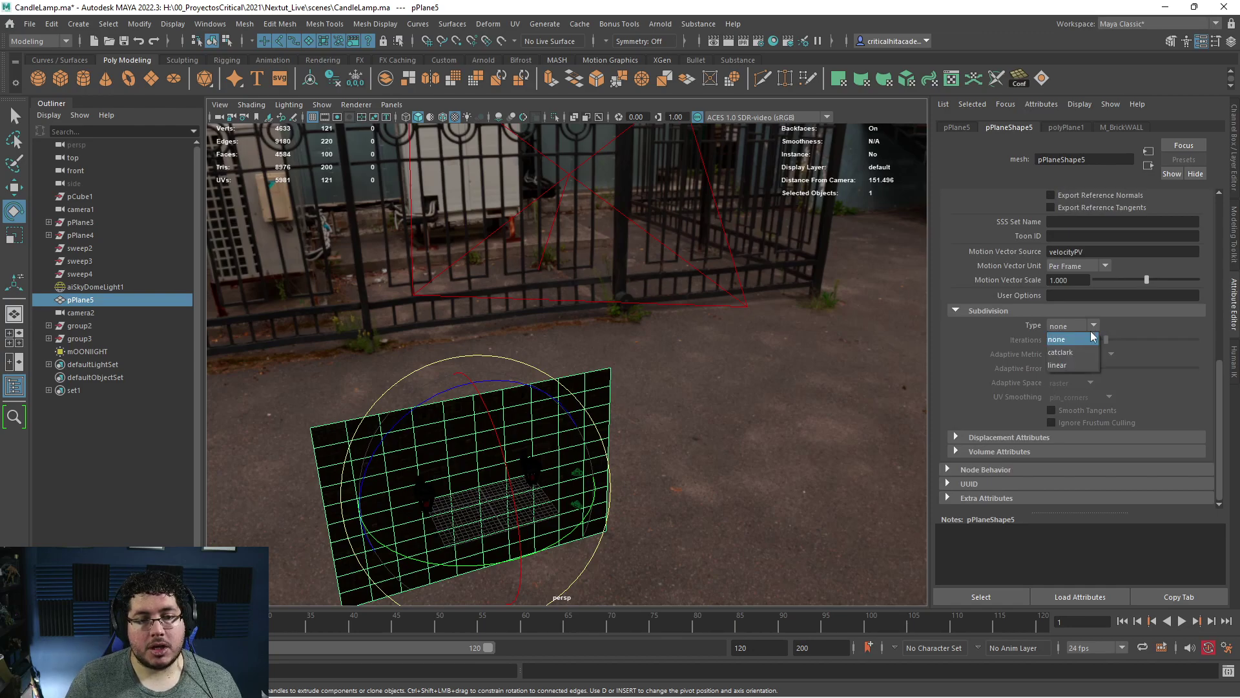
pyautogui.click(1070, 354)
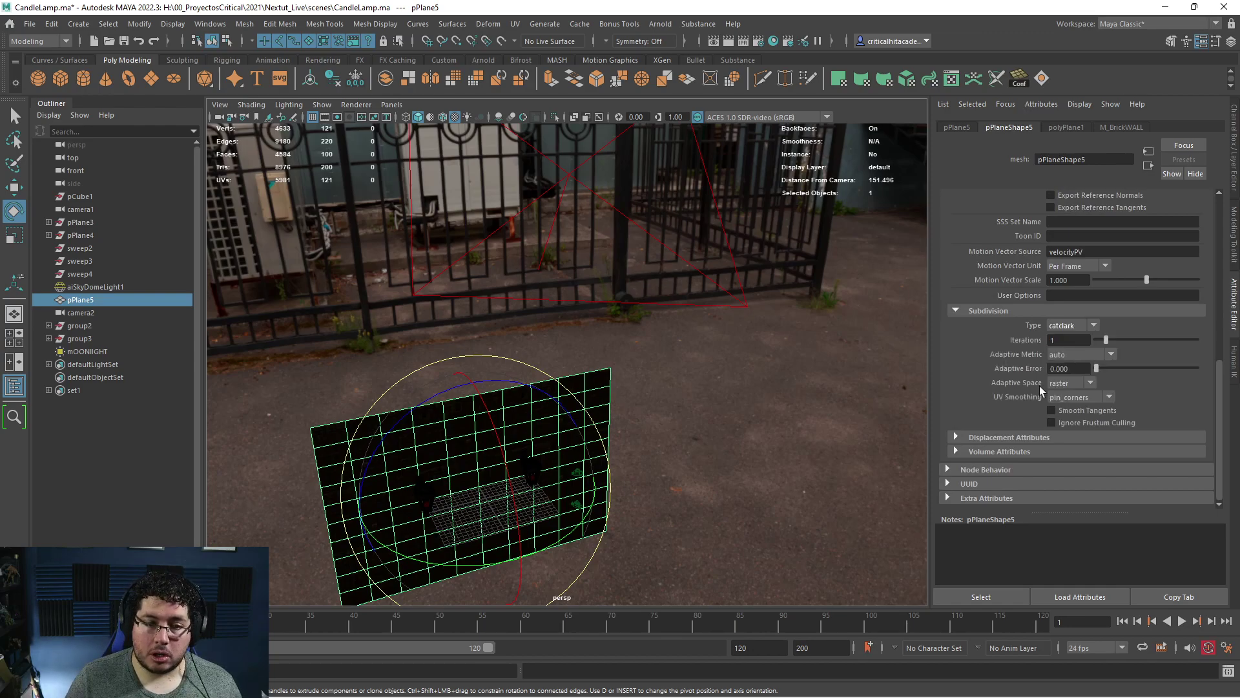
pyautogui.click(1082, 342)
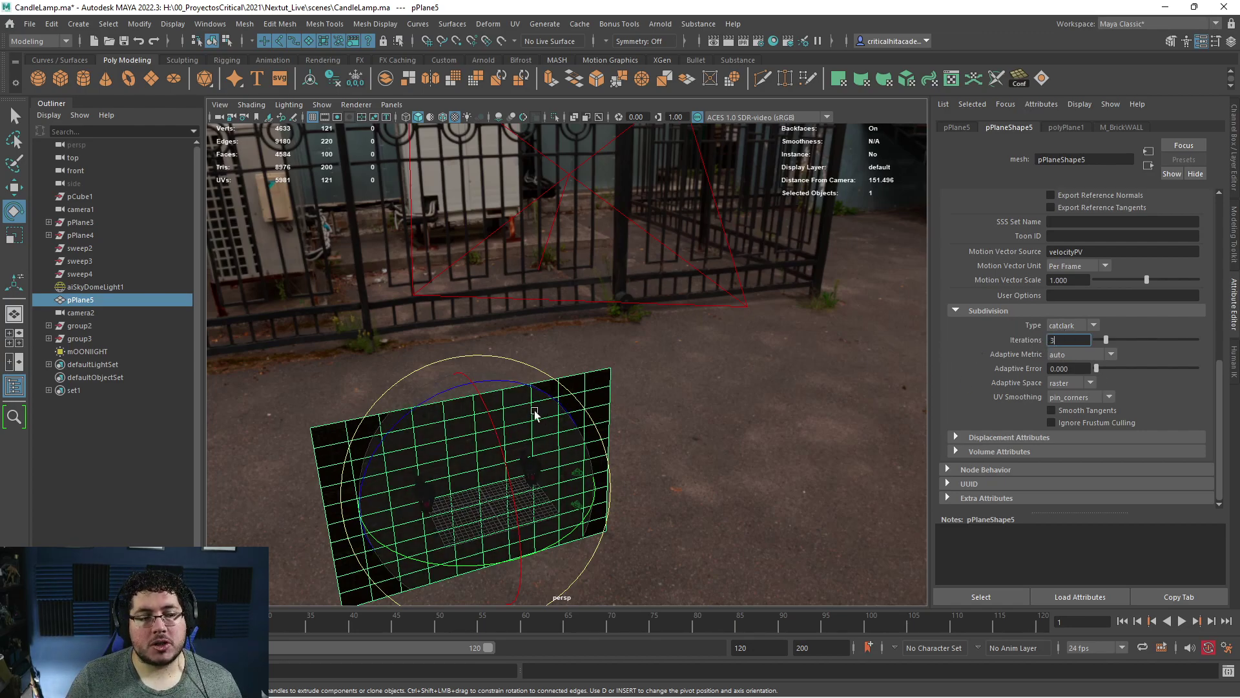
# Duplicate the wall plane, move the copy beside the original, and smooth the copy's mesh three times.
pyautogui.keyDown('alt'); pyautogui.moveTo(575, 471); pyautogui.dragTo(743, 445); pyautogui.keyUp('alt')
pyautogui.press('w')
pyautogui.hotkey('ctrl', 'z')
pyautogui.hotkey('ctrl', 'd')
pyautogui.moveTo(604, 445); pyautogui.dragTo(824, 389)
pyautogui.click(245, 24)
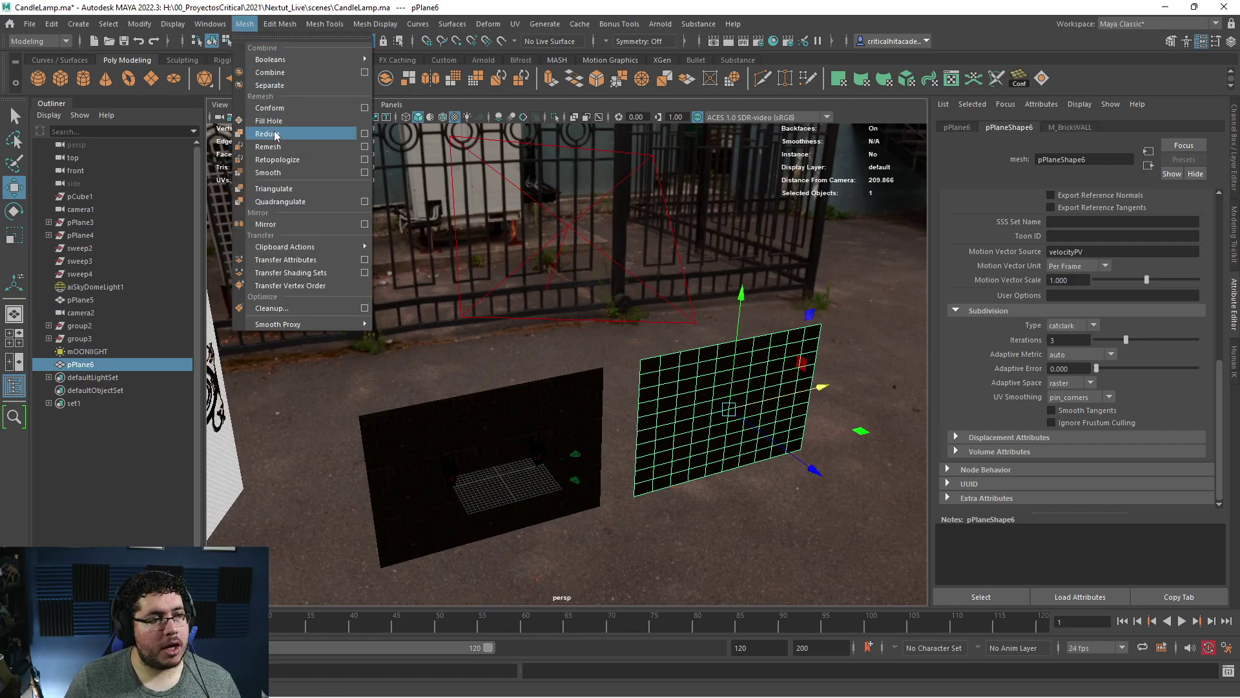
pyautogui.click(264, 166)
pyautogui.click(245, 24)
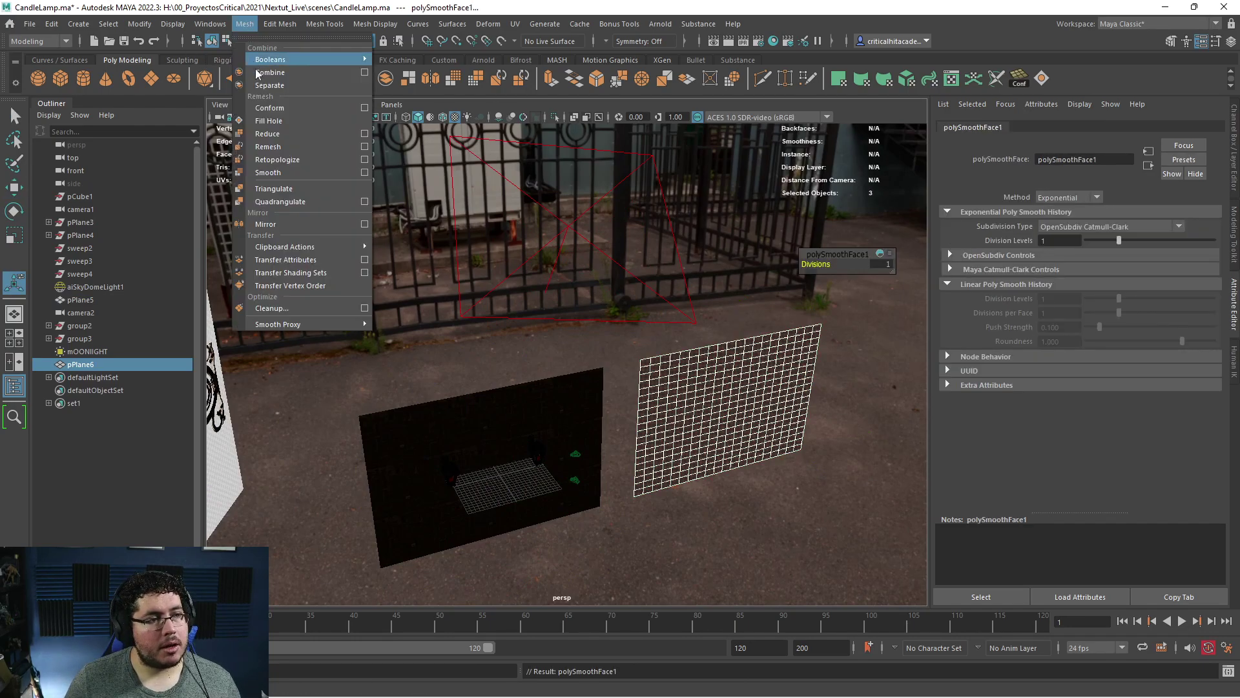
pyautogui.click(288, 168)
pyautogui.click(245, 24)
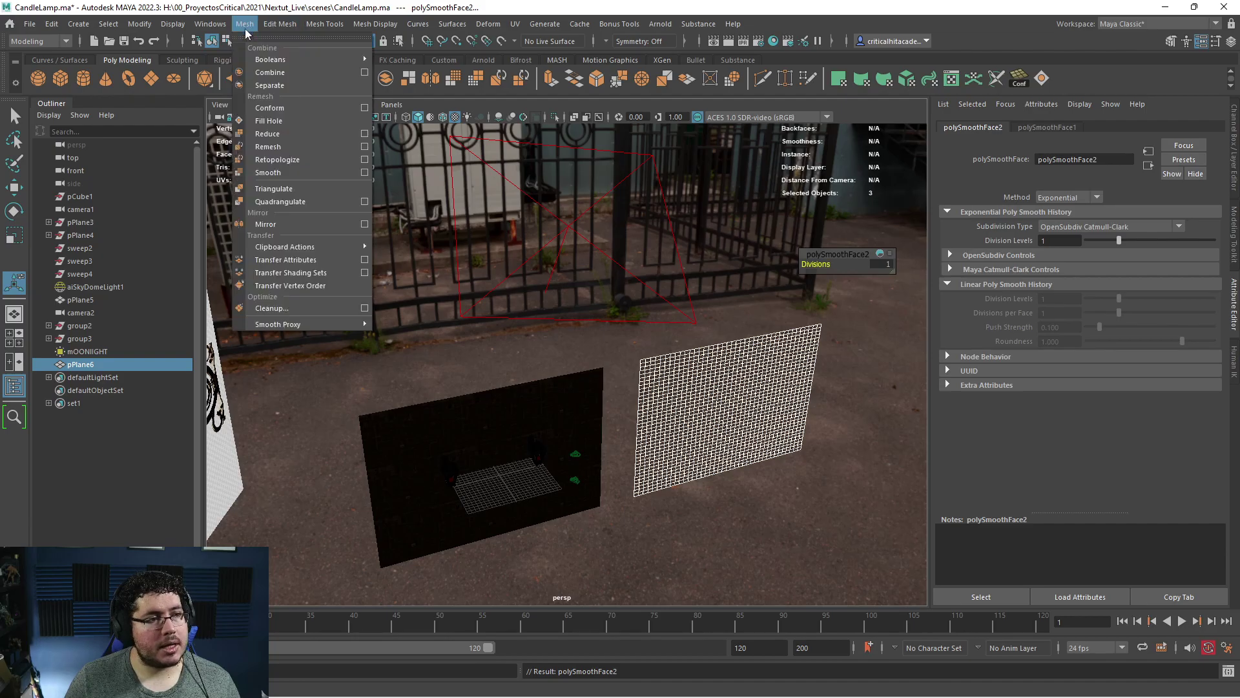
pyautogui.click(275, 170)
# Examine the mesh density of the smoothed wall copy up close and delete the copy.
pyautogui.keyDown('alt'); pyautogui.moveTo(731, 390); pyautogui.dragTo(659, 345); pyautogui.keyUp('alt')
pyautogui.keyDown('alt'); pyautogui.moveTo(659, 346); pyautogui.dragTo(859, 452, button='right'); pyautogui.keyUp('alt')
pyautogui.keyDown('alt'); pyautogui.moveTo(859, 452); pyautogui.dragTo(756, 401, button='middle'); pyautogui.keyUp('alt')
pyautogui.keyDown('alt'); pyautogui.moveTo(756, 401); pyautogui.dragTo(760, 378, button='right'); pyautogui.keyUp('alt')
pyautogui.keyDown('alt'); pyautogui.moveTo(759, 375); pyautogui.dragTo(760, 377); pyautogui.keyUp('alt')
pyautogui.click(656, 410)
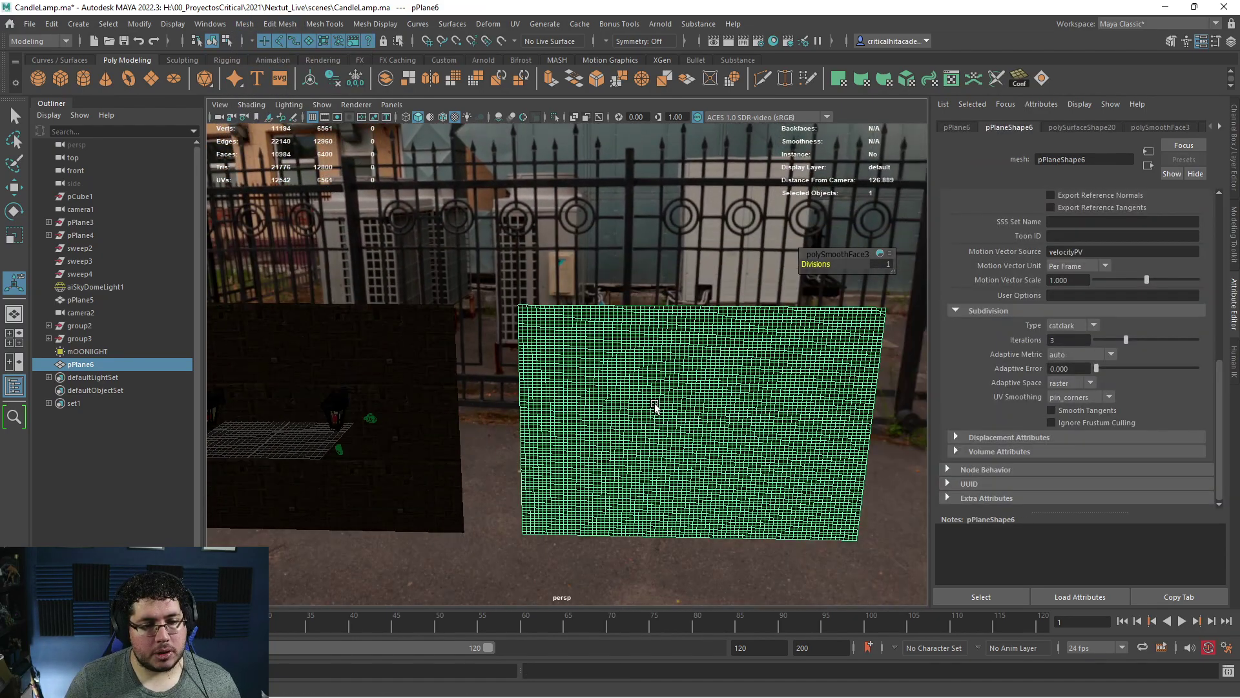
pyautogui.press('Delete')
pyautogui.keyDown('alt'); pyautogui.moveTo(461, 501); pyautogui.dragTo(668, 461, button='middle'); pyautogui.keyUp('alt')
pyautogui.keyDown('alt'); pyautogui.moveTo(471, 382); pyautogui.dragTo(633, 356, button='middle'); pyautogui.keyUp('alt')
pyautogui.keyDown('alt'); pyautogui.moveTo(634, 356); pyautogui.dragTo(780, 444, button='right'); pyautogui.keyUp('alt')
pyautogui.keyDown('alt'); pyautogui.moveTo(780, 443); pyautogui.dragTo(585, 463); pyautogui.keyUp('alt')
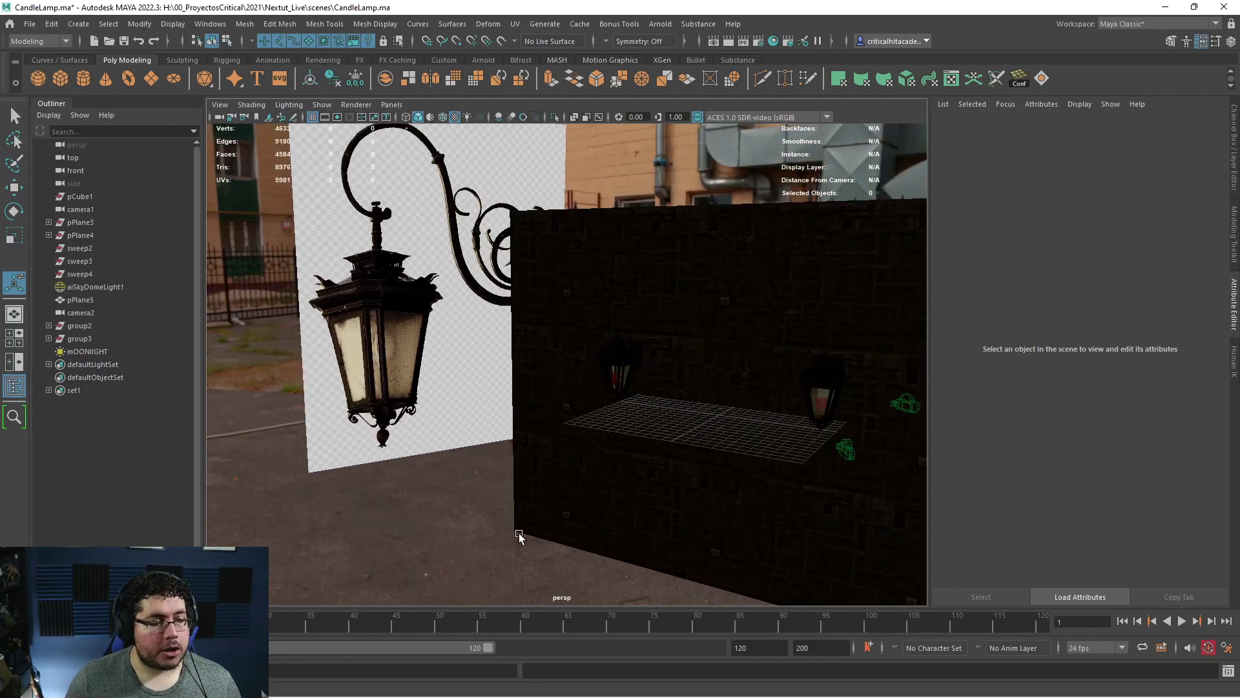
# Show the attributes of displacementShader1 in the Hypershade and move the window aside to uncover the viewport.
pyautogui.click(746, 290)
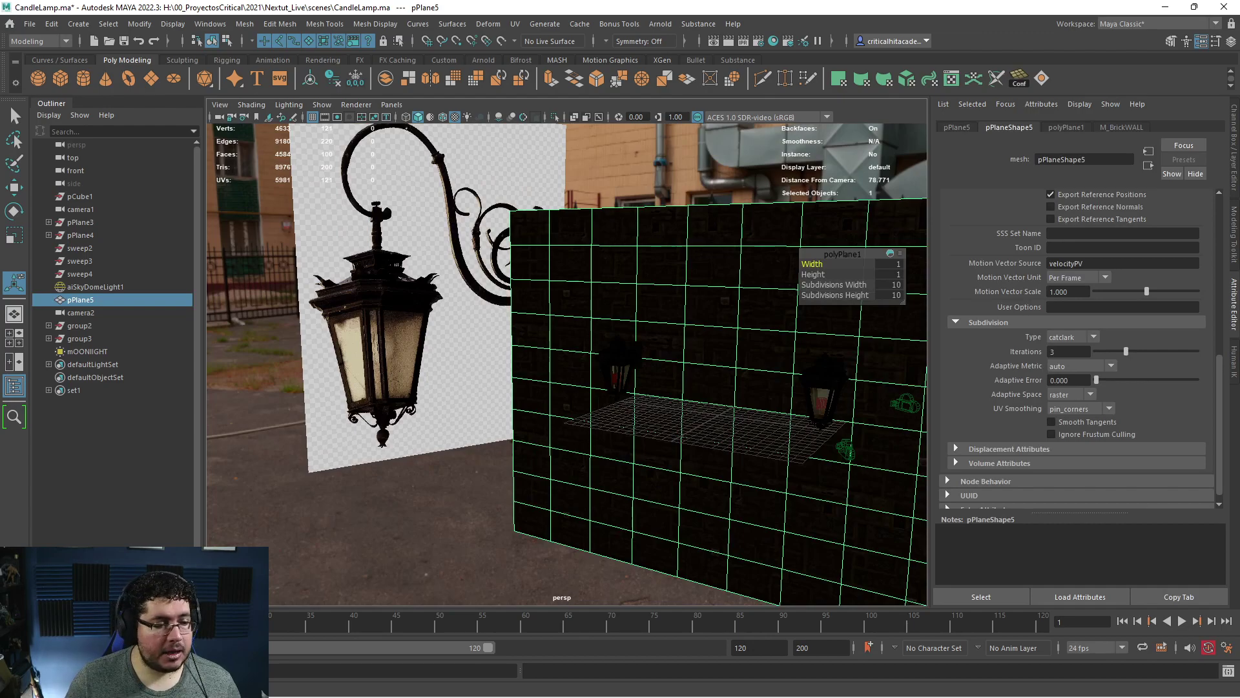
pyautogui.hotkey('alt', 'Tab')
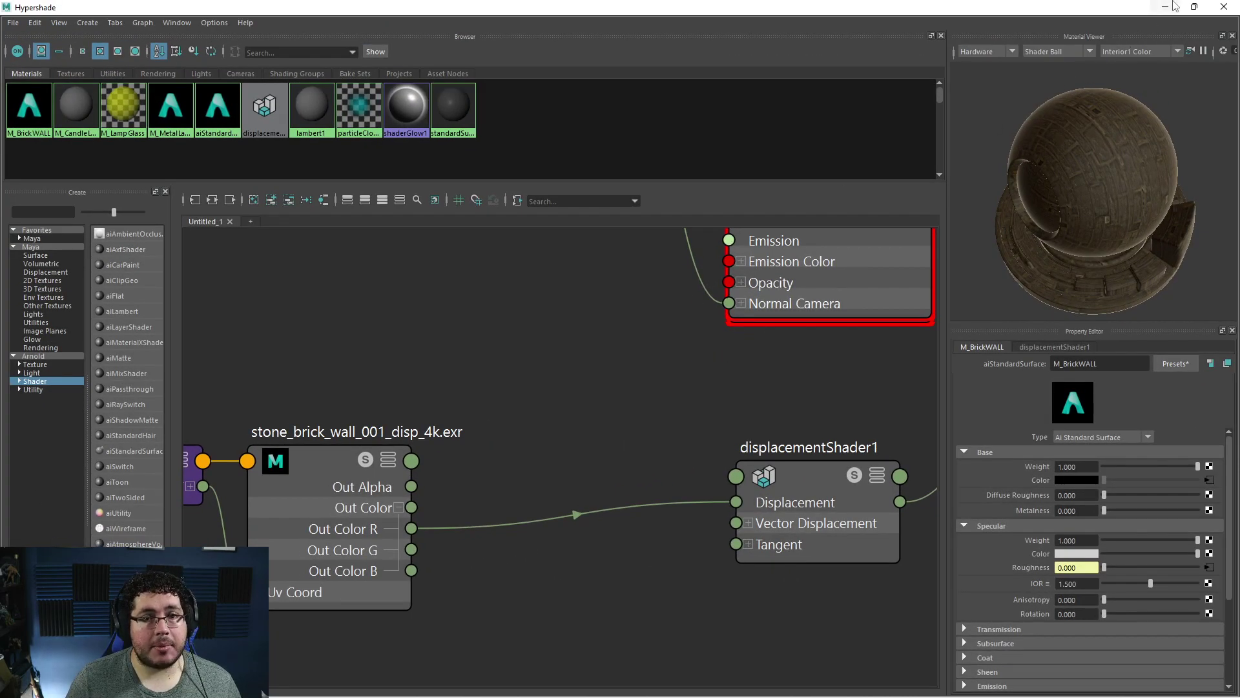
pyautogui.scroll(-2, 654, 383)
pyautogui.click(714, 419)
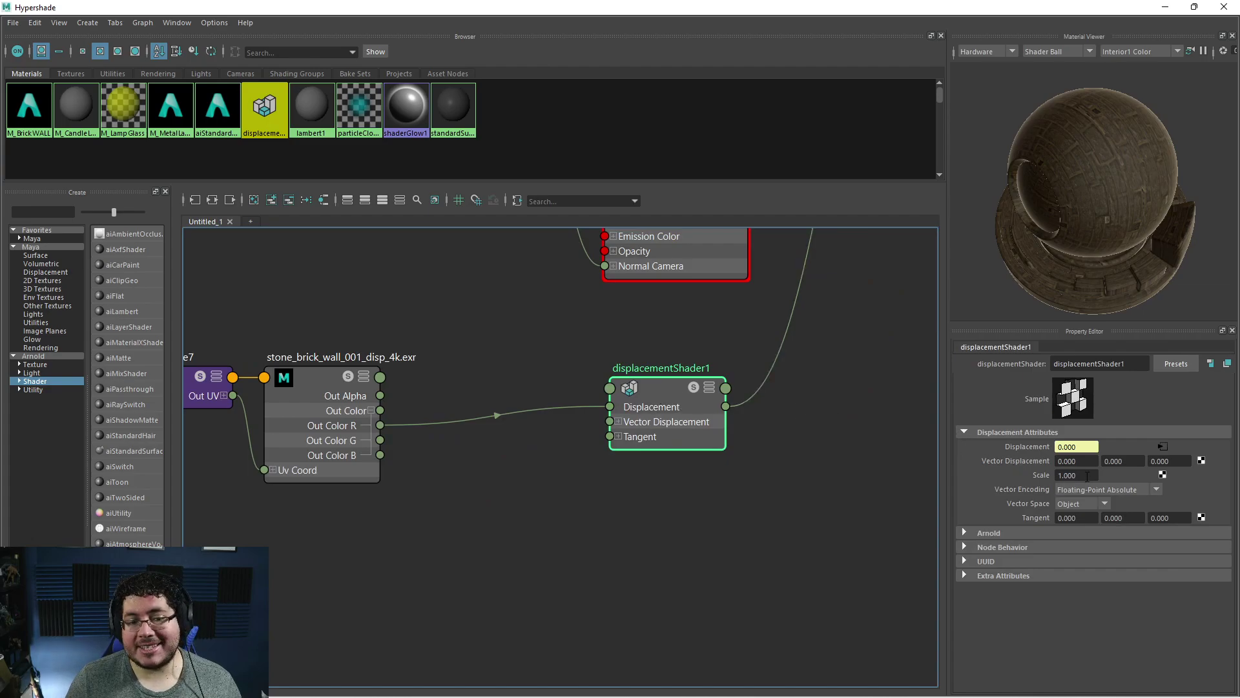
pyautogui.moveTo(1042, 8); pyautogui.dragTo(356, 166)
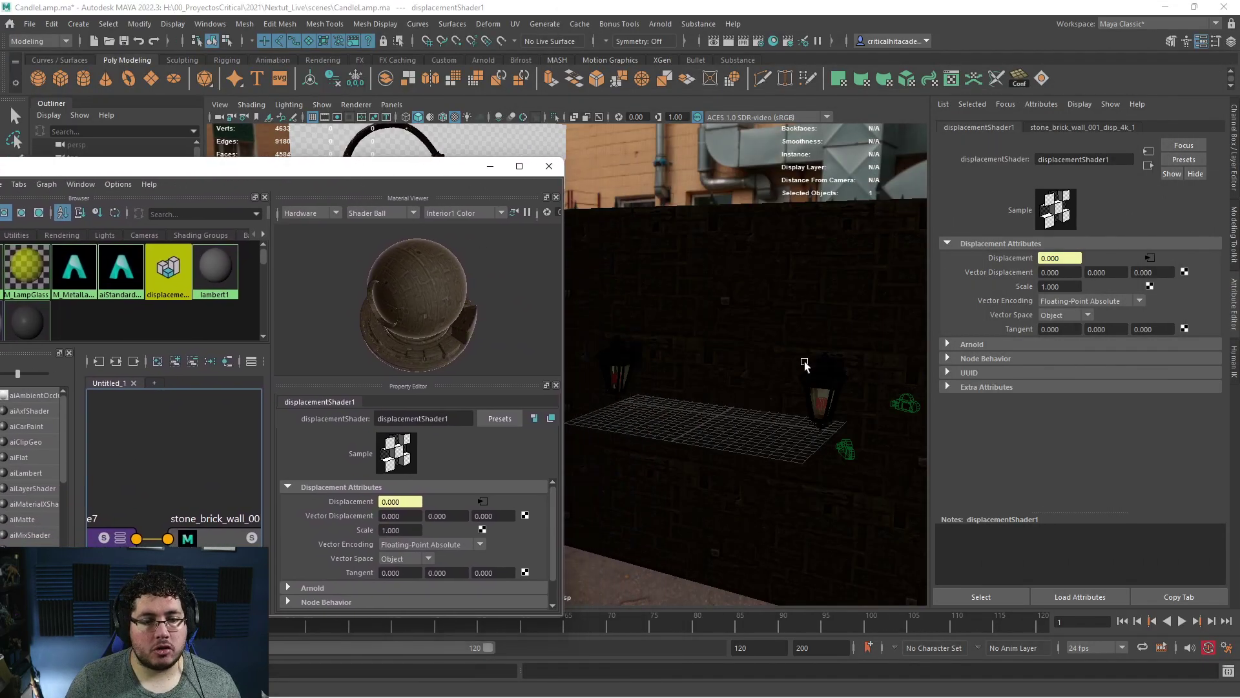
# Switch the Arnold RenderView camera to perspShape and render the wall to view its displacement.
pyautogui.keyDown('alt'); pyautogui.moveTo(711, 351); pyautogui.dragTo(721, 361, button='right'); pyautogui.keyUp('alt')
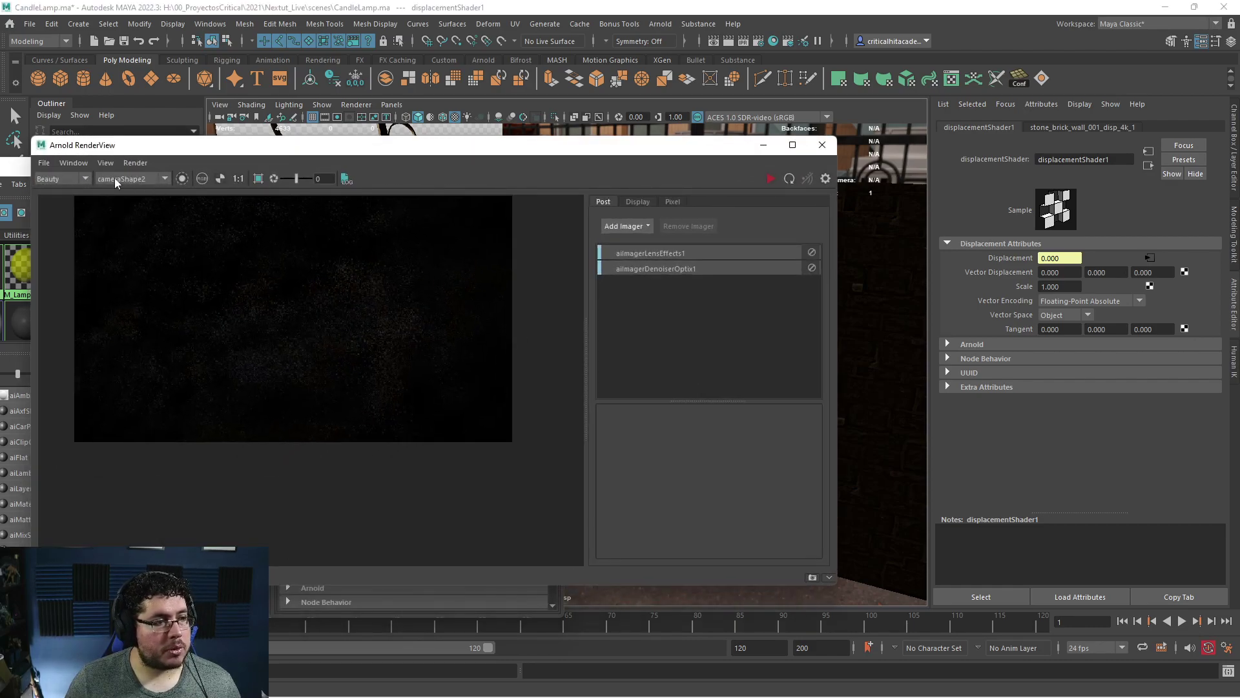
pyautogui.click(114, 179)
pyautogui.click(119, 208)
pyautogui.click(775, 179)
pyautogui.scroll(2, 403, 342)
pyautogui.scroll(-4, 403, 342)
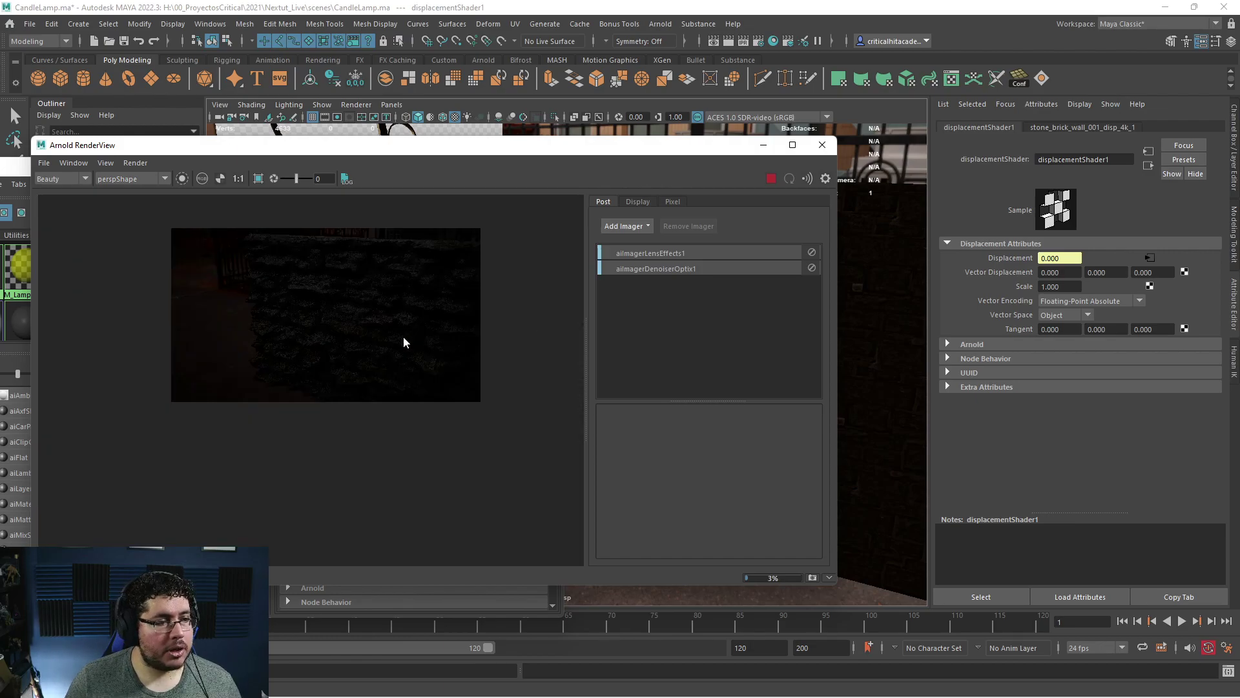
# Set the aiSkyDomeLight1 exposure to 2, restart the render, and examine the wall's displacement up close.
pyautogui.click(771, 180)
pyautogui.click(857, 157)
pyautogui.moveTo(1076, 366); pyautogui.dragTo(962, 351)
pyautogui.write('2')
pyautogui.press('Return')
pyautogui.click(769, 183)
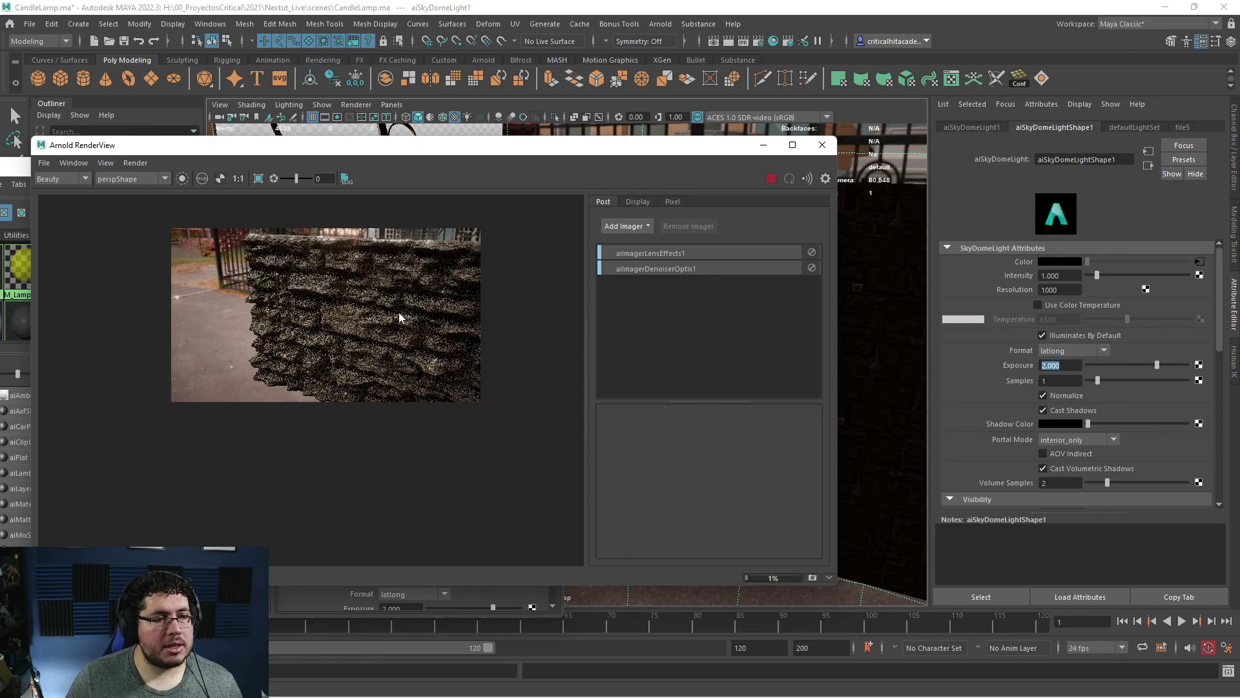
pyautogui.scroll(3, 381, 346)
pyautogui.scroll(2, 382, 341)
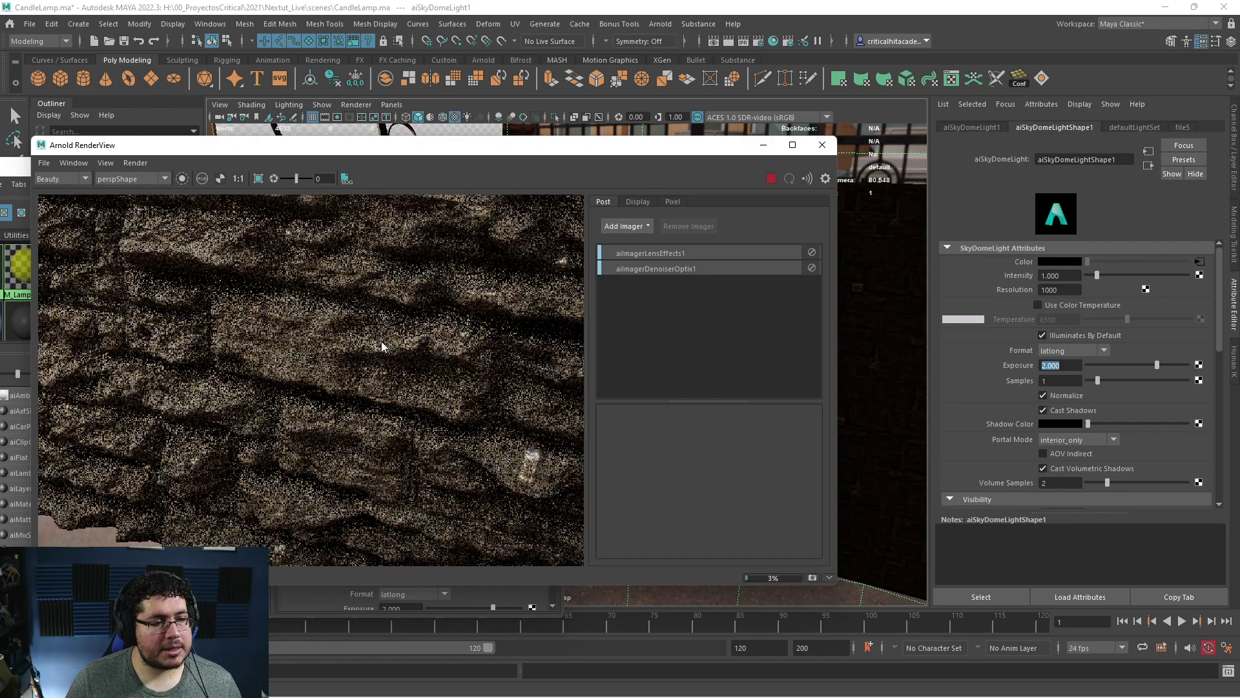
pyautogui.scroll(-5, 381, 341)
pyautogui.scroll(2, 390, 342)
pyautogui.scroll(2, 391, 344)
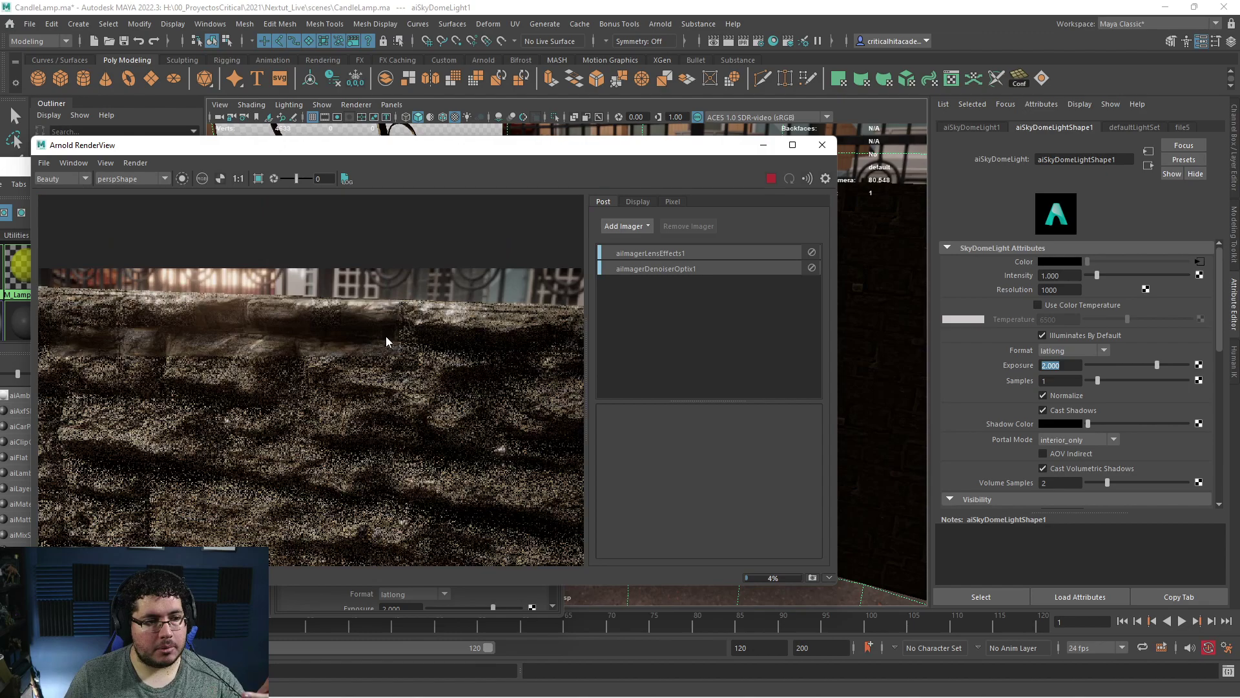
# Inspect the wall's displacement, stop the render, and set the wall plane's Arnold subdivision iterations to 5.
pyautogui.scroll(2, 254, 438)
pyautogui.scroll(-3, 284, 397)
pyautogui.scroll(4, 327, 320)
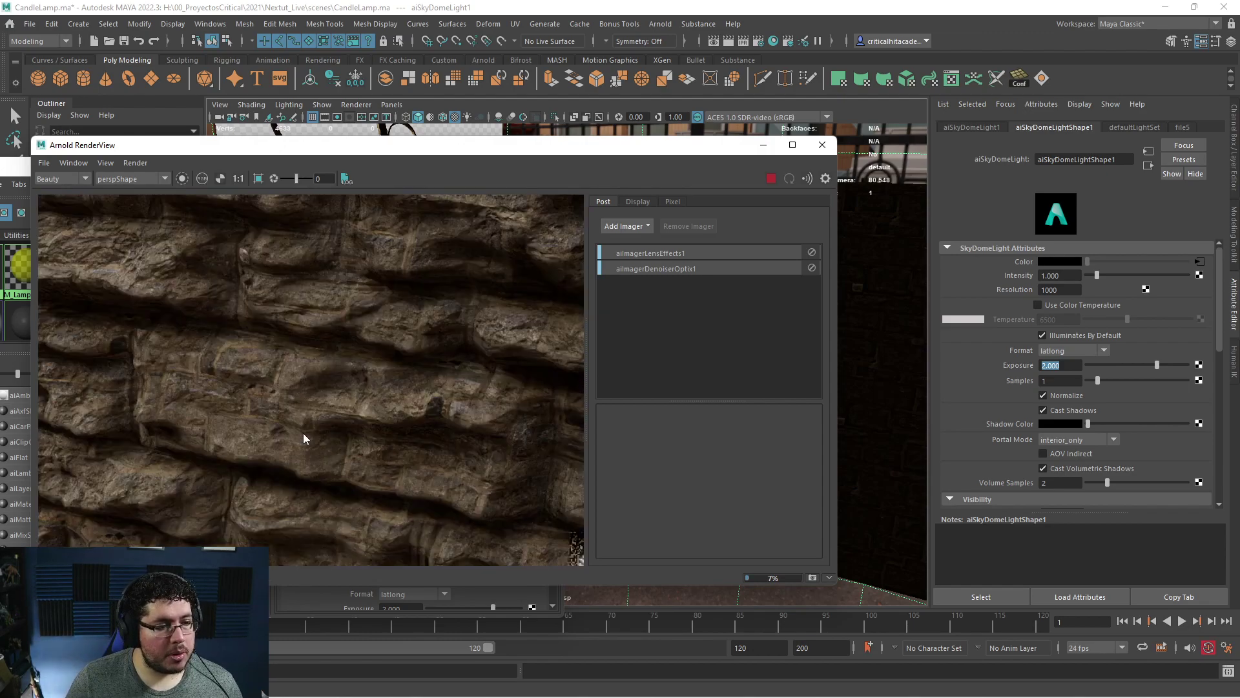
pyautogui.scroll(2, 303, 438)
pyautogui.scroll(-2, 342, 405)
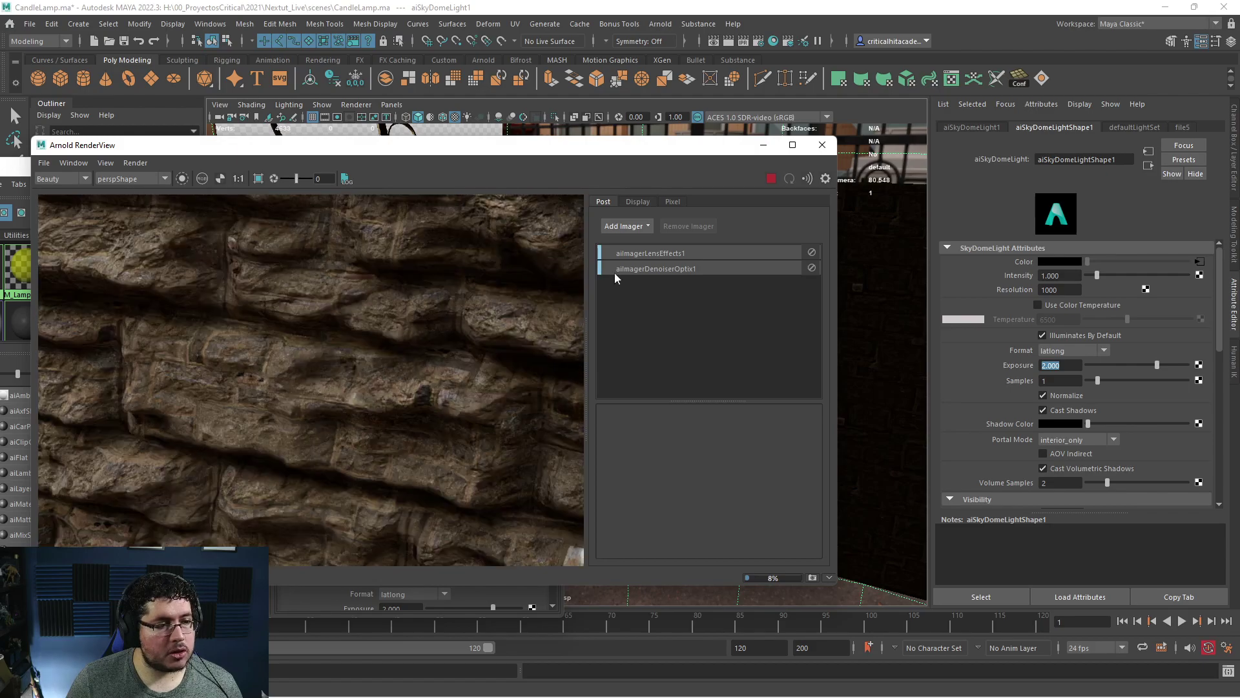
pyautogui.click(770, 179)
pyautogui.click(877, 353)
pyautogui.click(1077, 353)
pyautogui.write('5')
pyautogui.press('Return')
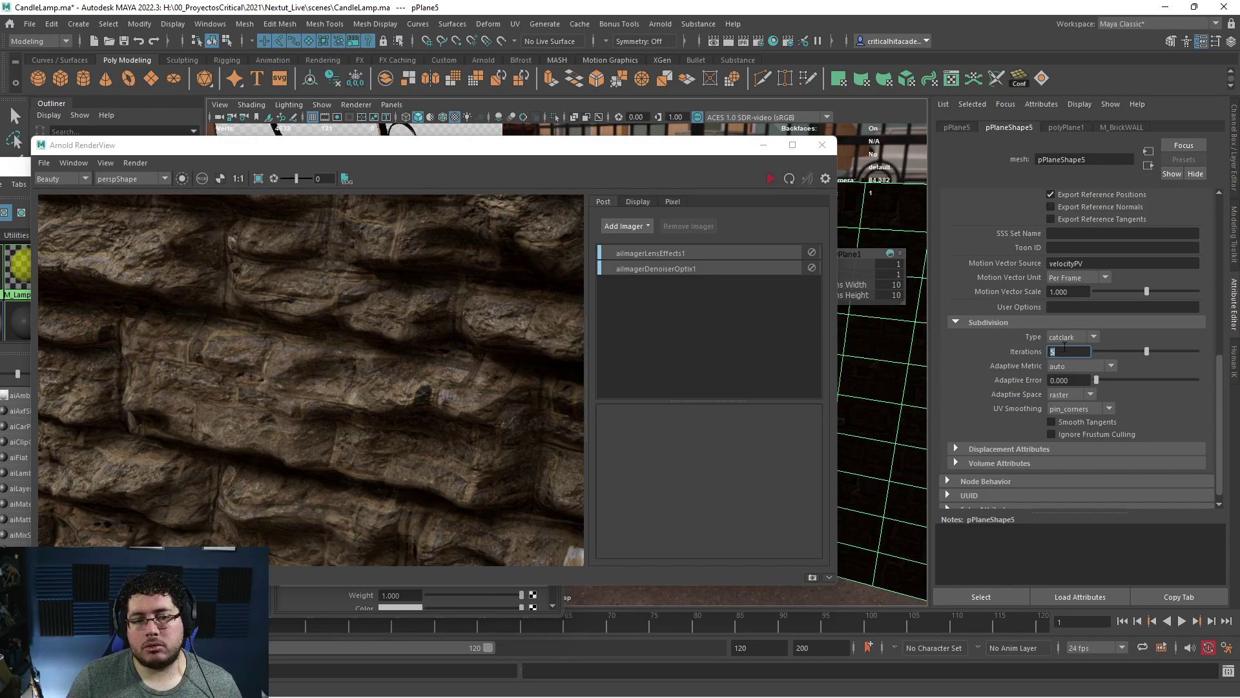
# Save the scene and restart the Arnold render of the wall.
pyautogui.scroll(-2, 421, 383)
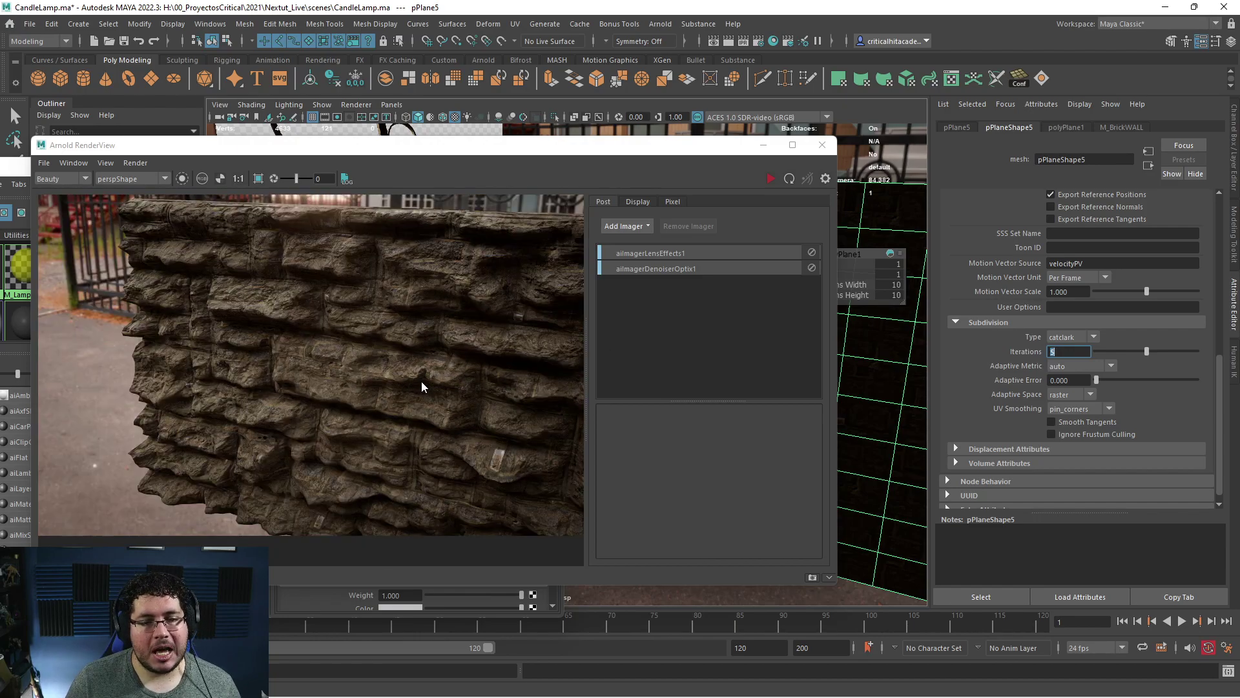
pyautogui.scroll(2, 420, 380)
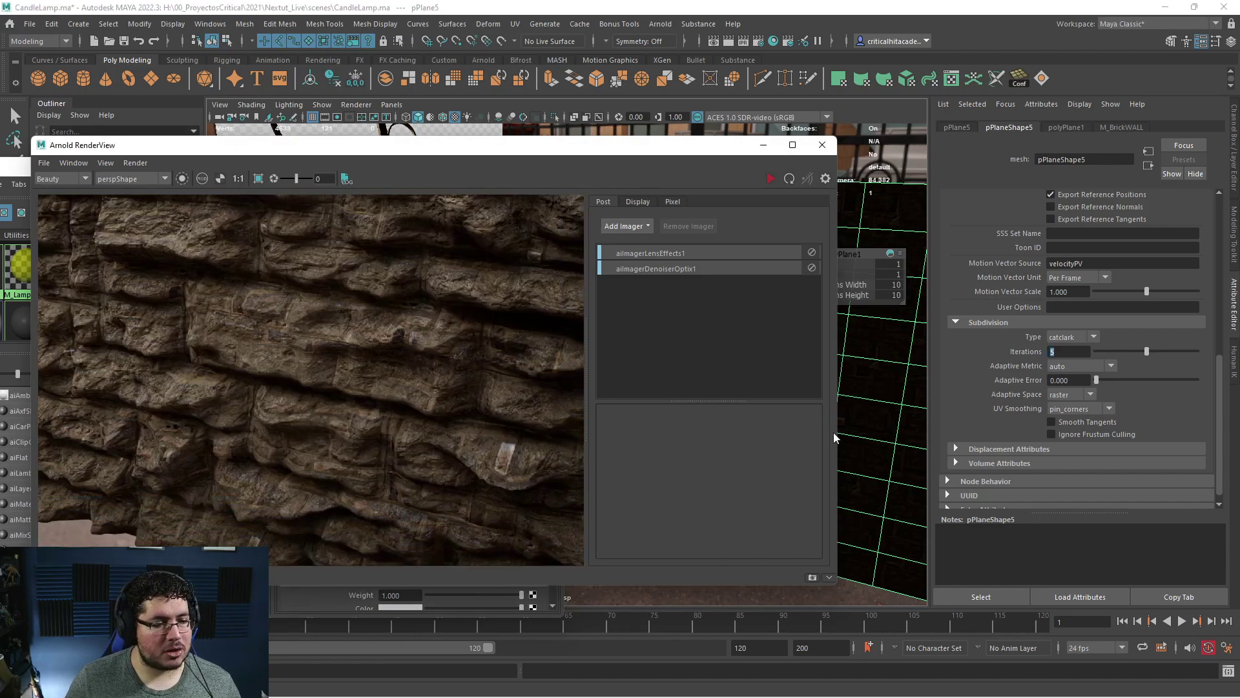
pyautogui.hotkey('ctrl', 's')
pyautogui.click(770, 178)
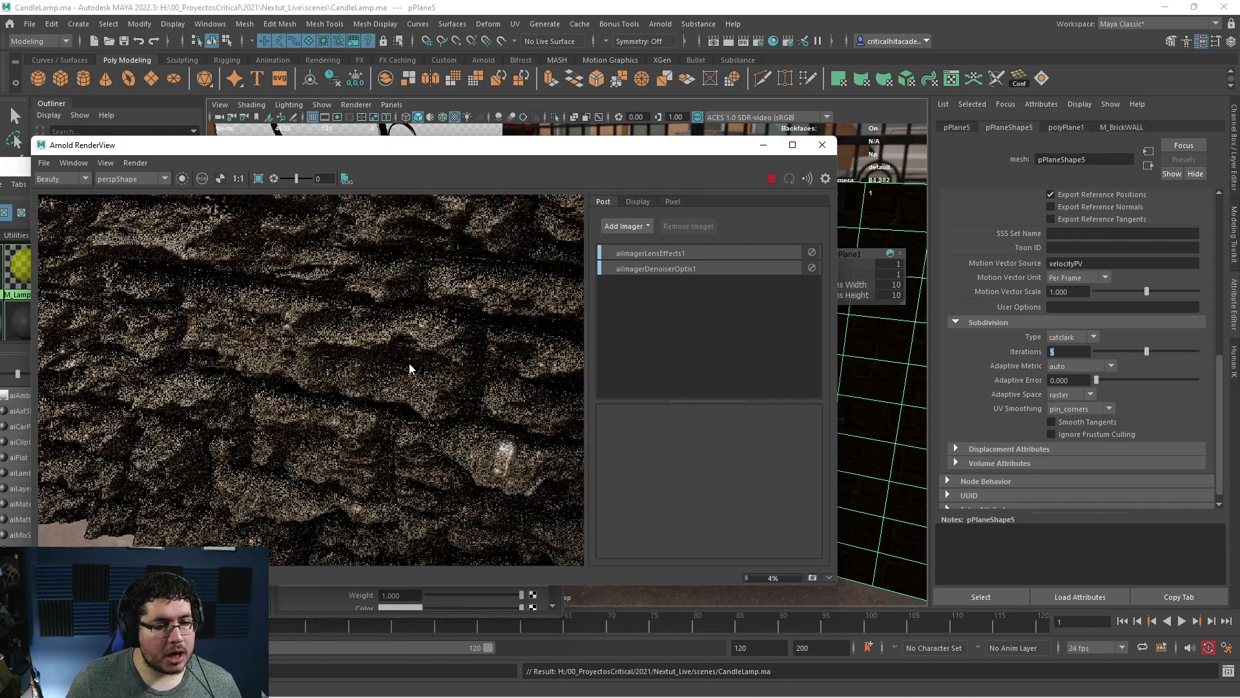
# Examine the top edge and stone relief of the wall in the new render and stop rendering.
pyautogui.scroll(-4, 297, 261)
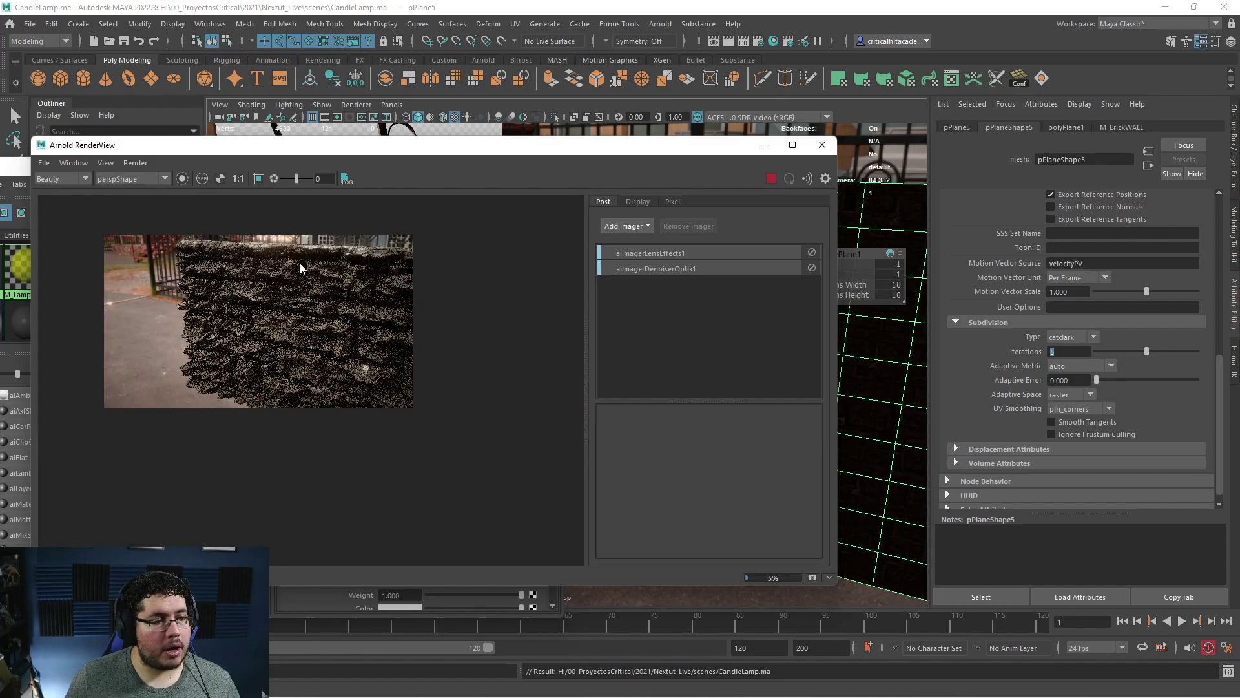
pyautogui.scroll(3, 310, 313)
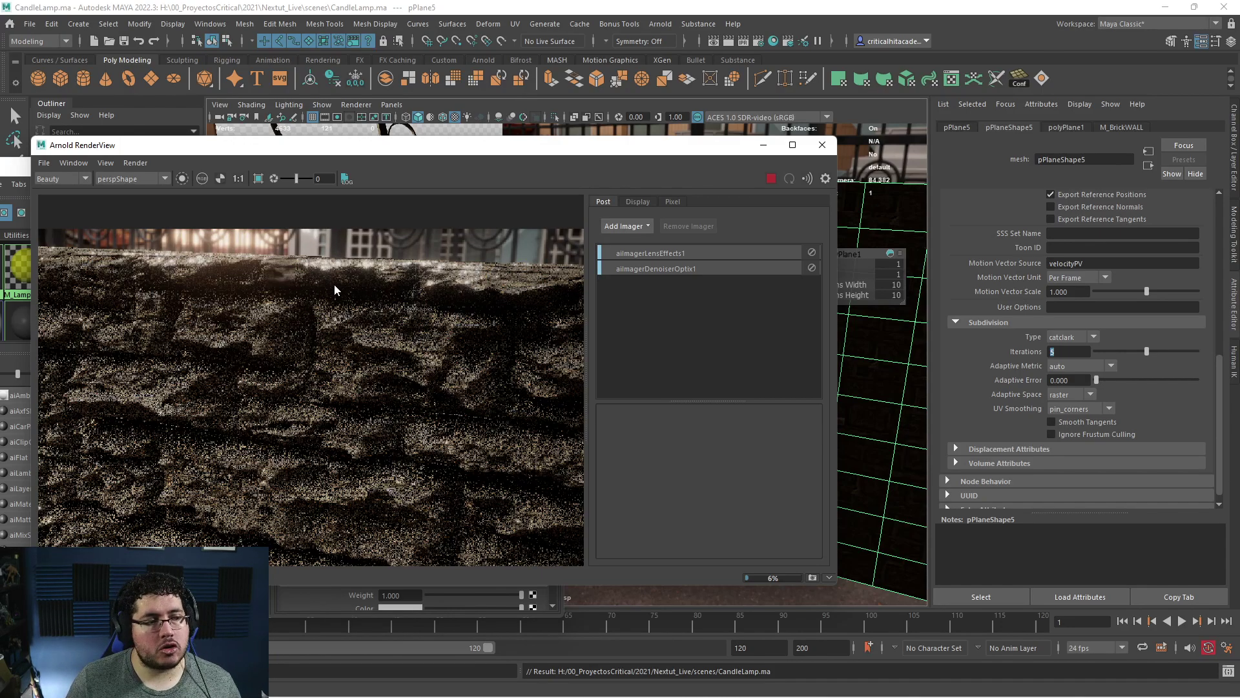
pyautogui.scroll(-4, 258, 356)
pyautogui.scroll(3, 291, 379)
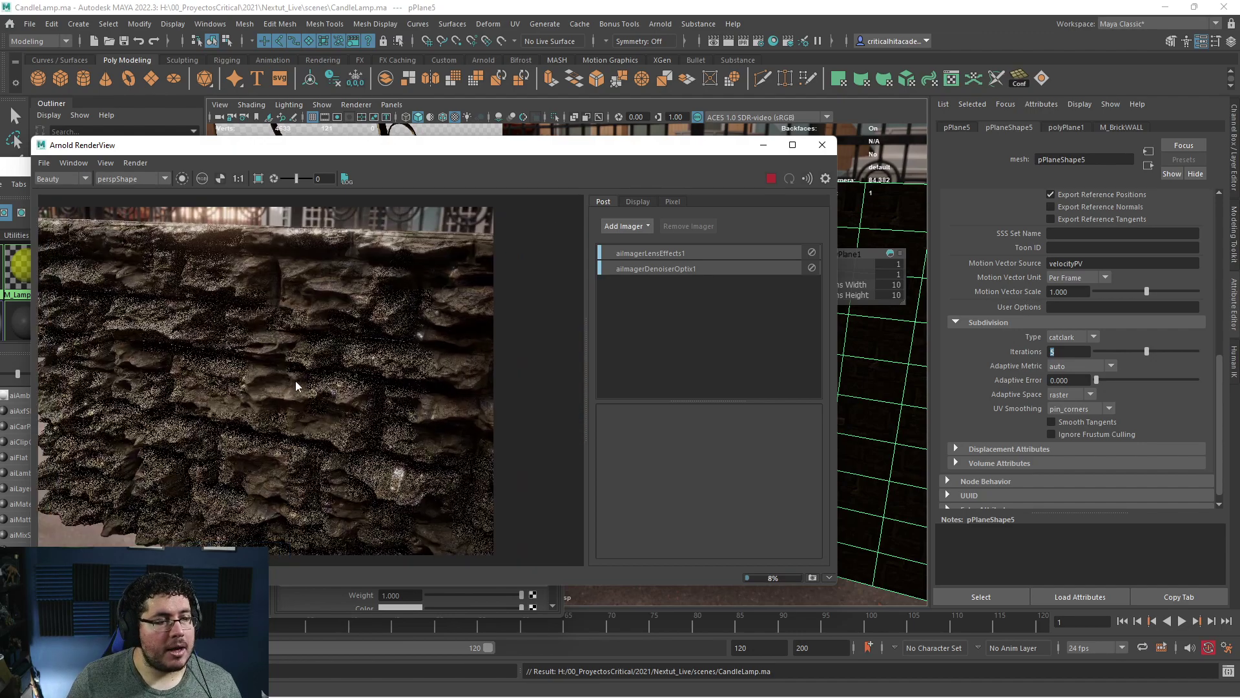
pyautogui.moveTo(295, 383); pyautogui.dragTo(306, 368, button='middle')
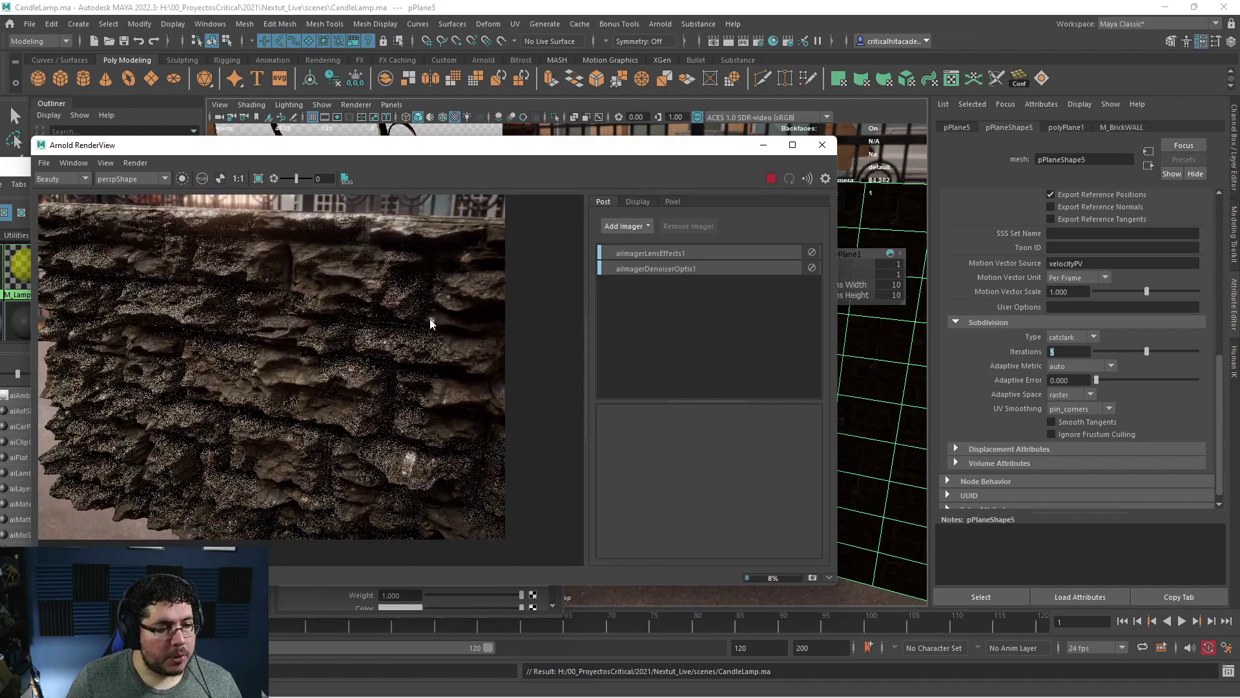
pyautogui.click(769, 179)
pyautogui.scroll(3, 267, 384)
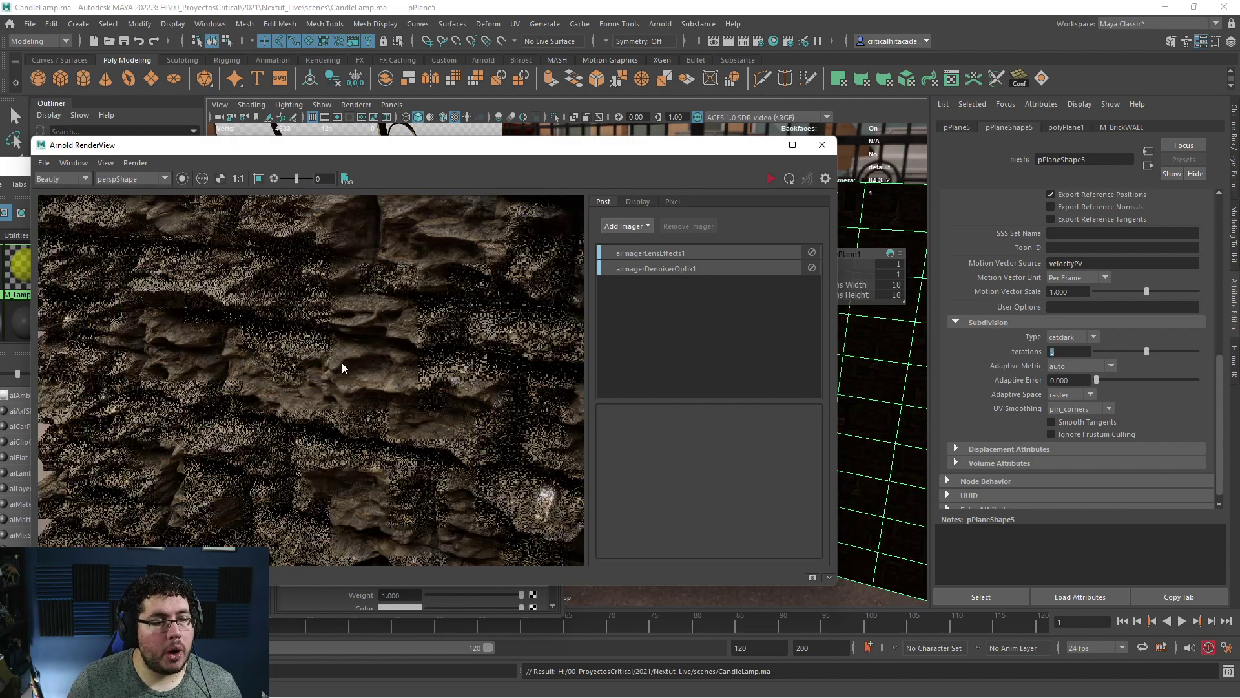
pyautogui.scroll(3, 381, 379)
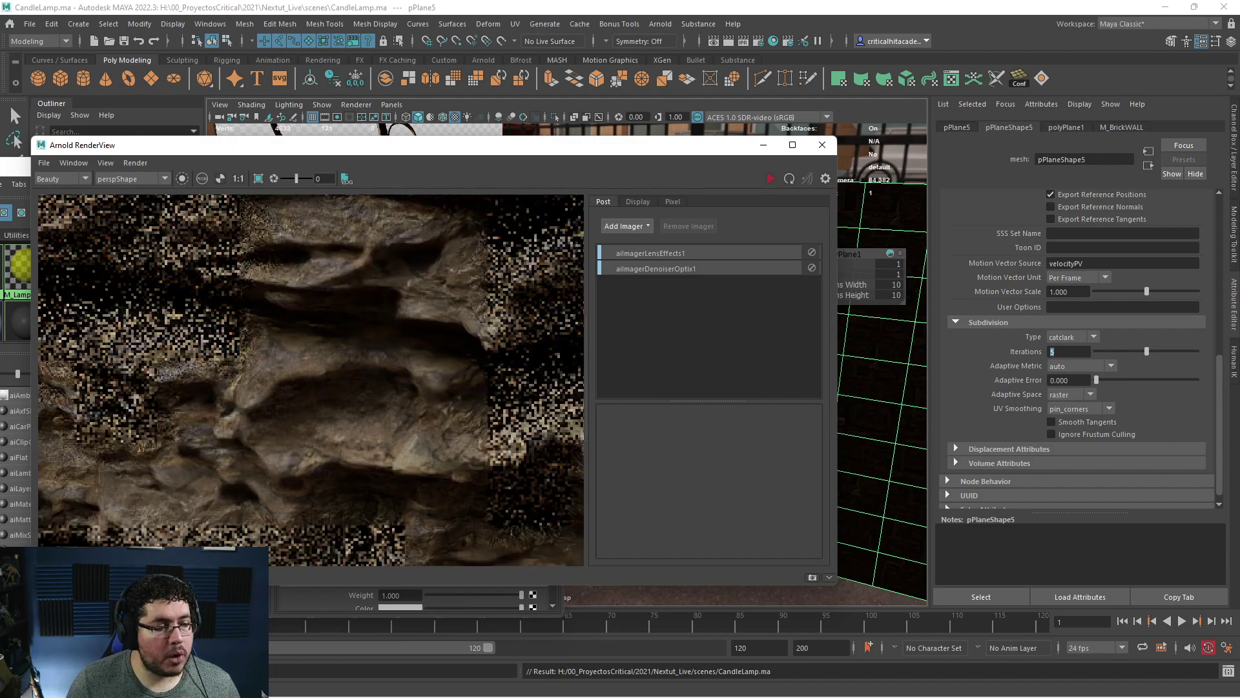
# Set the displacementShader1 scale to 0.1 in the Hypershade and restart the render.
pyautogui.moveTo(405, 149); pyautogui.dragTo(781, 106)
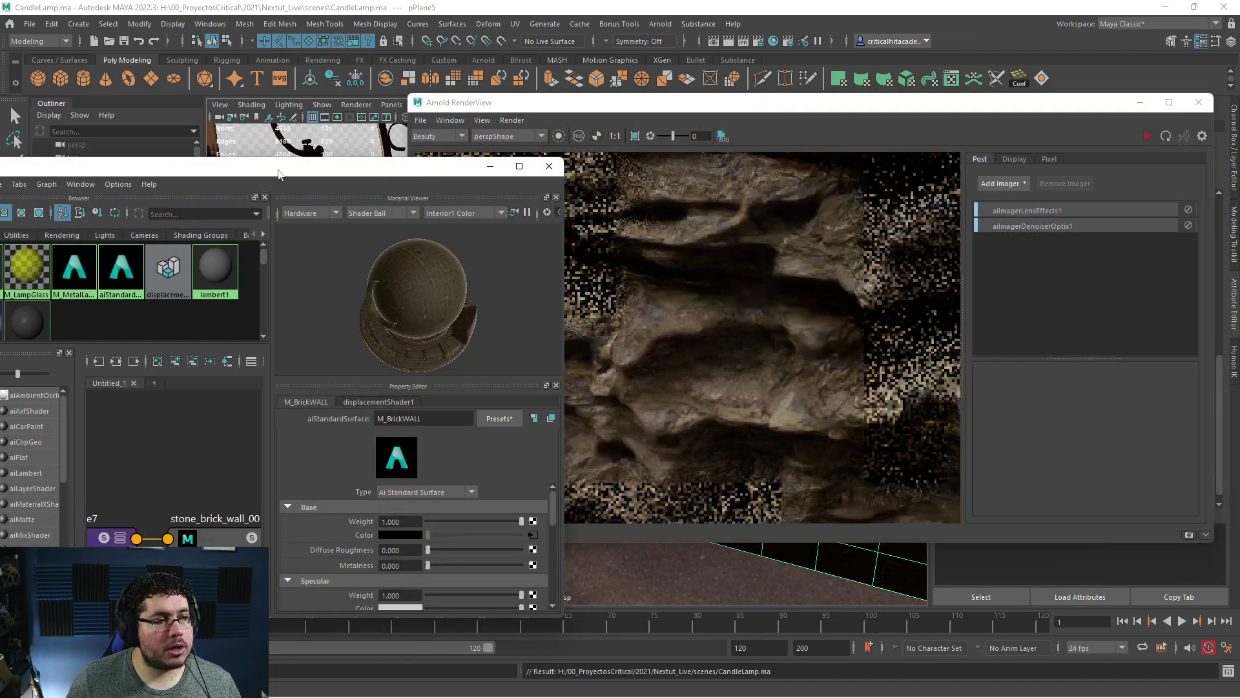
pyautogui.scroll(-1, 352, 491)
pyautogui.scroll(-4, 192, 508)
pyautogui.keyDown('alt'); pyautogui.moveTo(169, 520); pyautogui.dragTo(147, 424, button='middle'); pyautogui.keyUp('alt')
pyautogui.keyDown('alt'); pyautogui.moveTo(255, 452); pyautogui.dragTo(173, 485, button='middle'); pyautogui.keyUp('alt')
pyautogui.scroll(2, 189, 489)
pyautogui.click(188, 493)
pyautogui.moveTo(407, 530); pyautogui.dragTo(293, 526)
pyautogui.write('0.1')
pyautogui.press('Return')
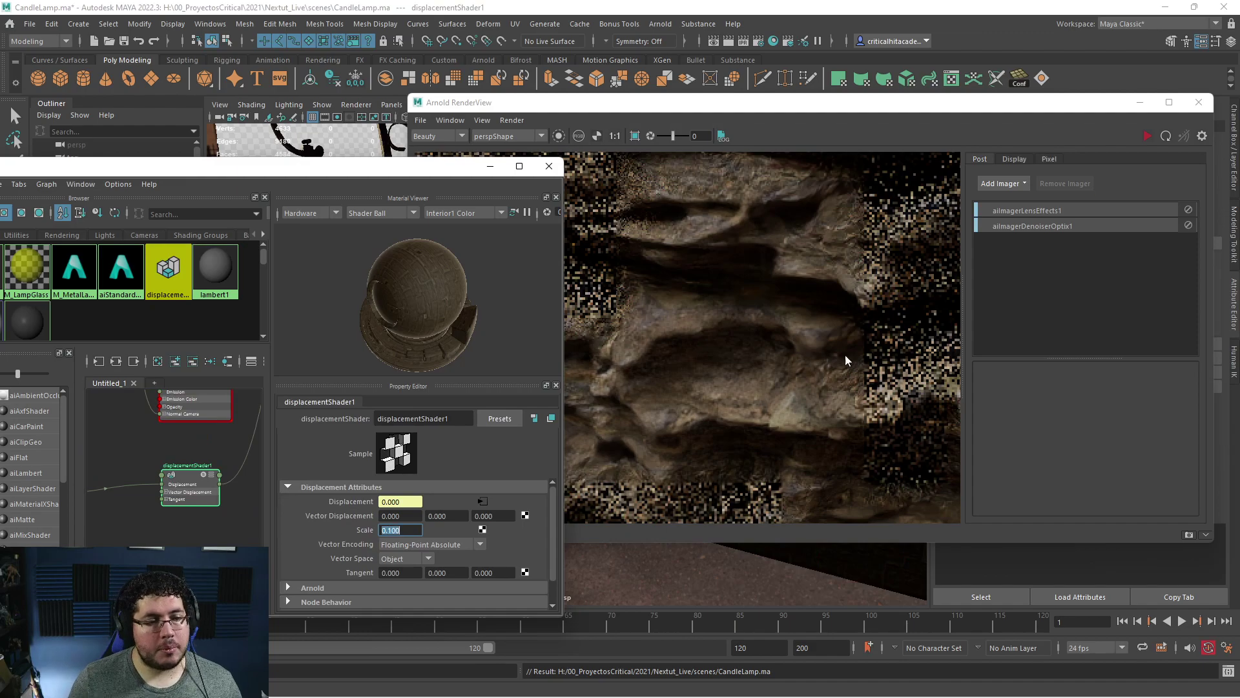
pyautogui.click(770, 275)
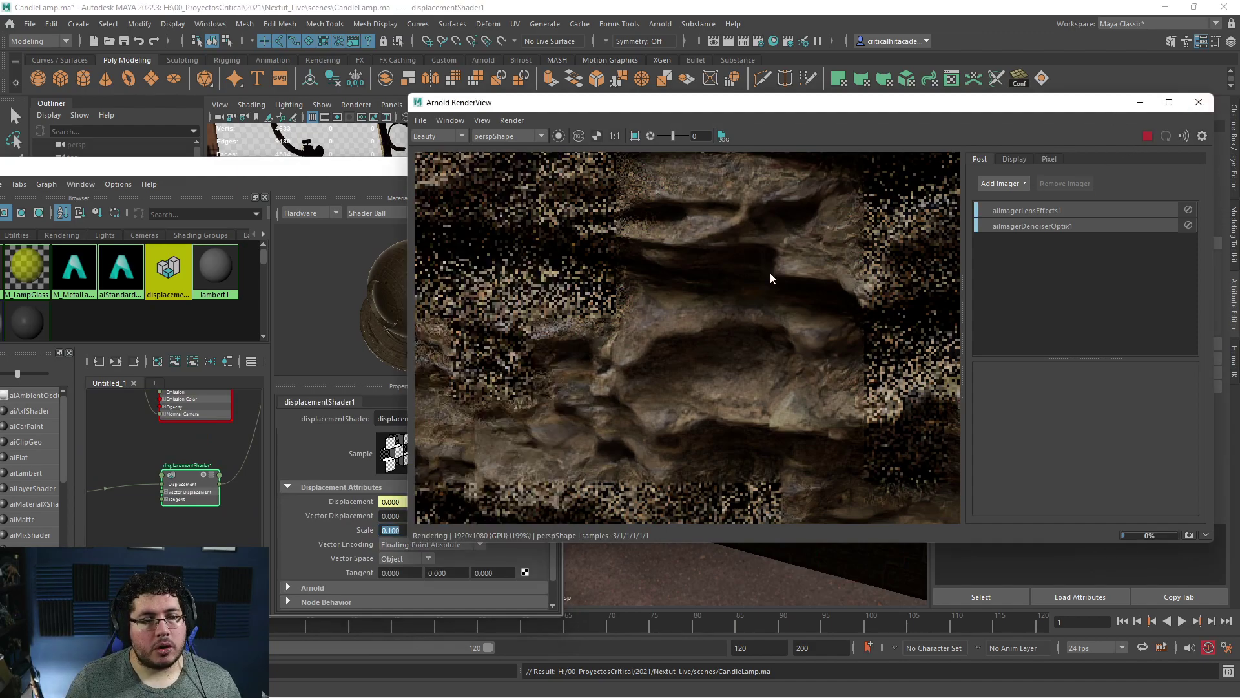
# Examine the bricks around both lamps for displacement strength and texture alignment in the render, and stop it.
pyautogui.scroll(-5, 770, 273)
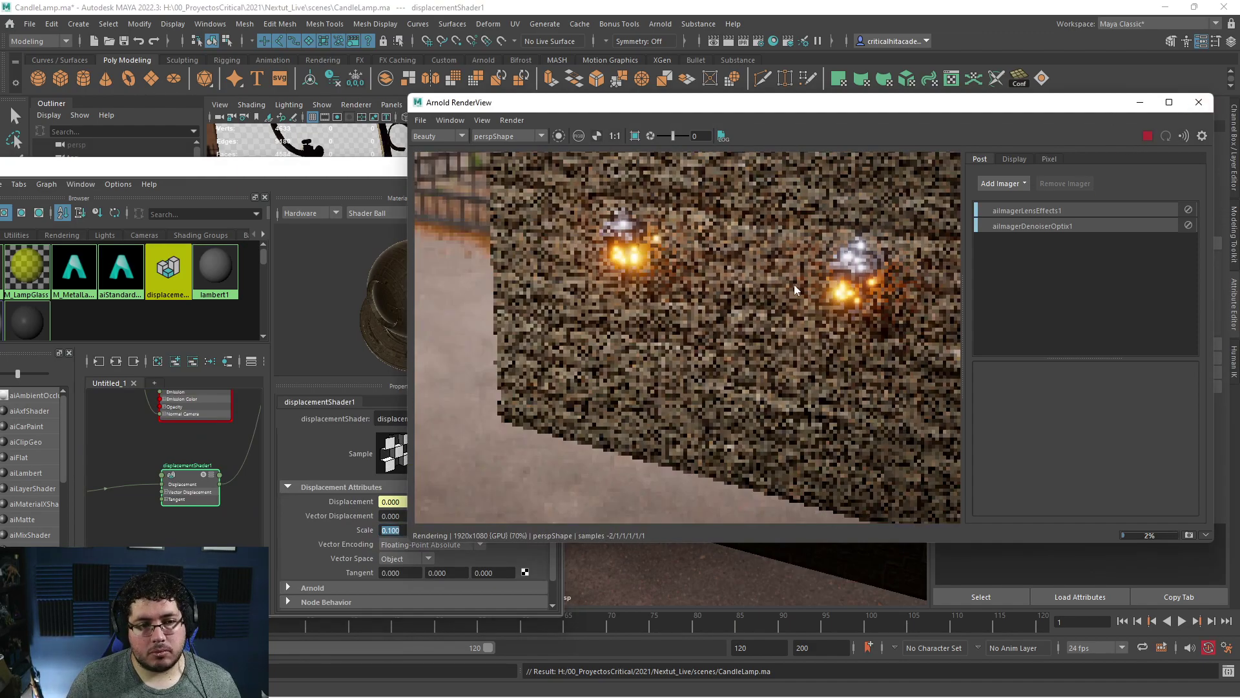
pyautogui.scroll(3, 793, 273)
pyautogui.moveTo(794, 265); pyautogui.dragTo(709, 324, button='middle')
pyautogui.scroll(-3, 791, 270)
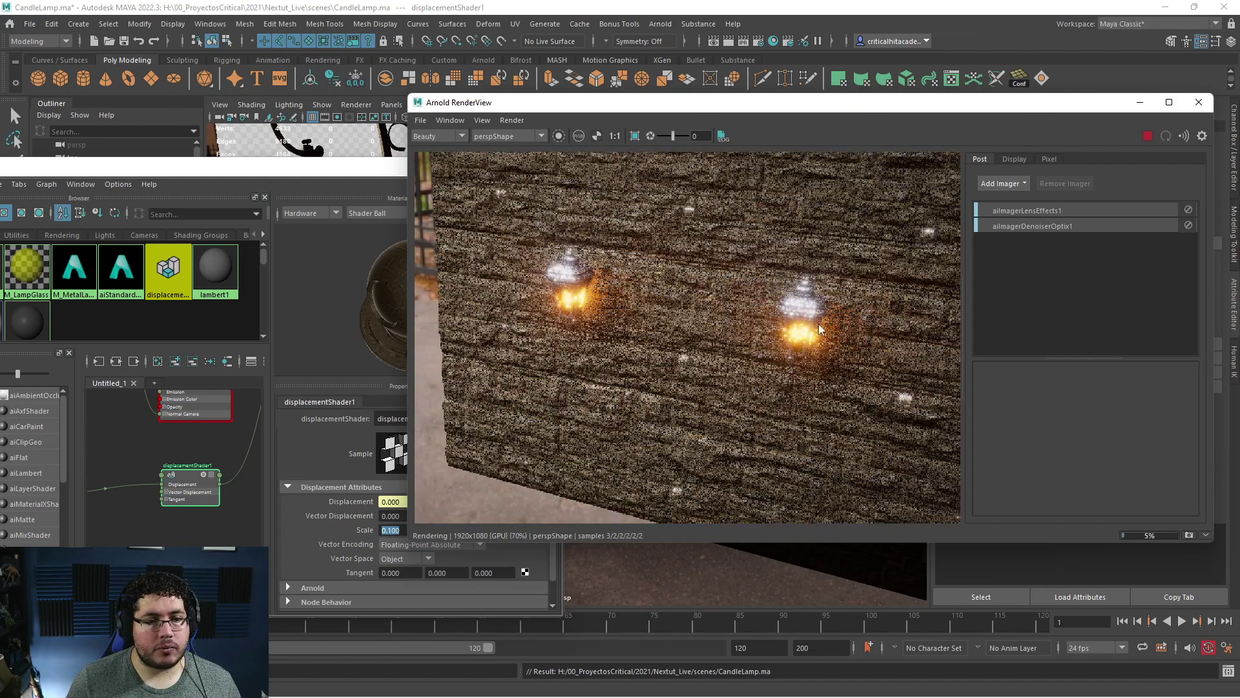
pyautogui.scroll(8, 858, 317)
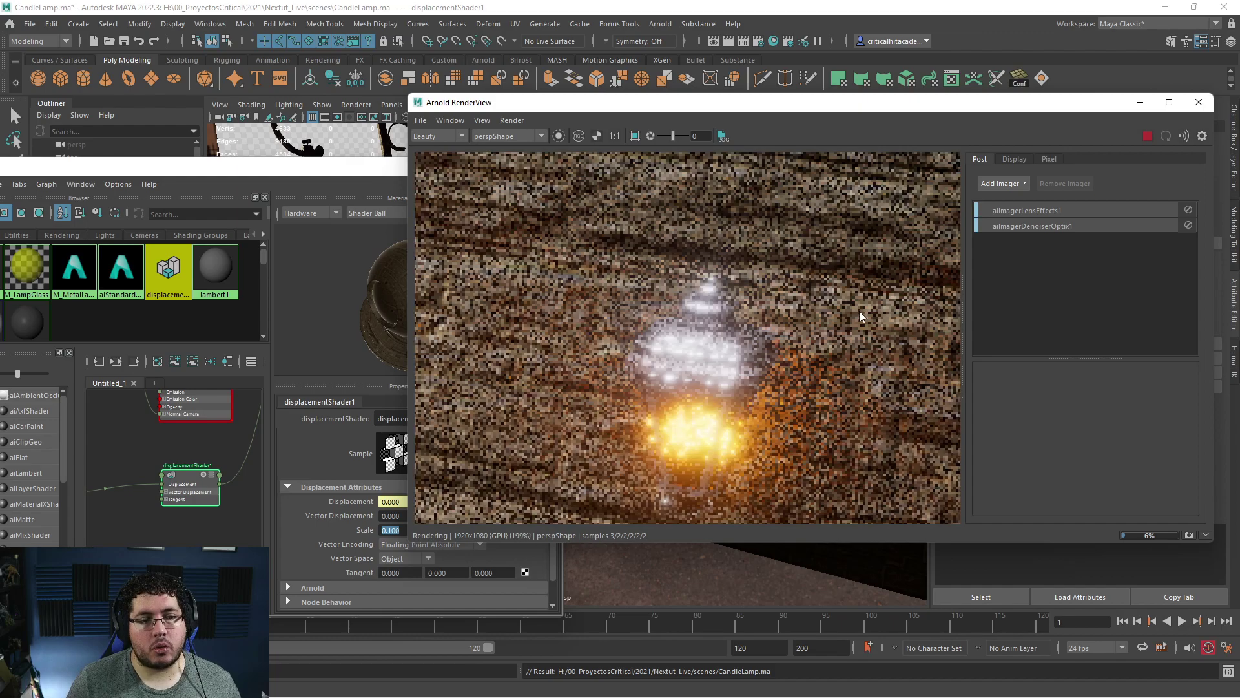
pyautogui.scroll(-8, 861, 304)
pyautogui.scroll(6, 742, 297)
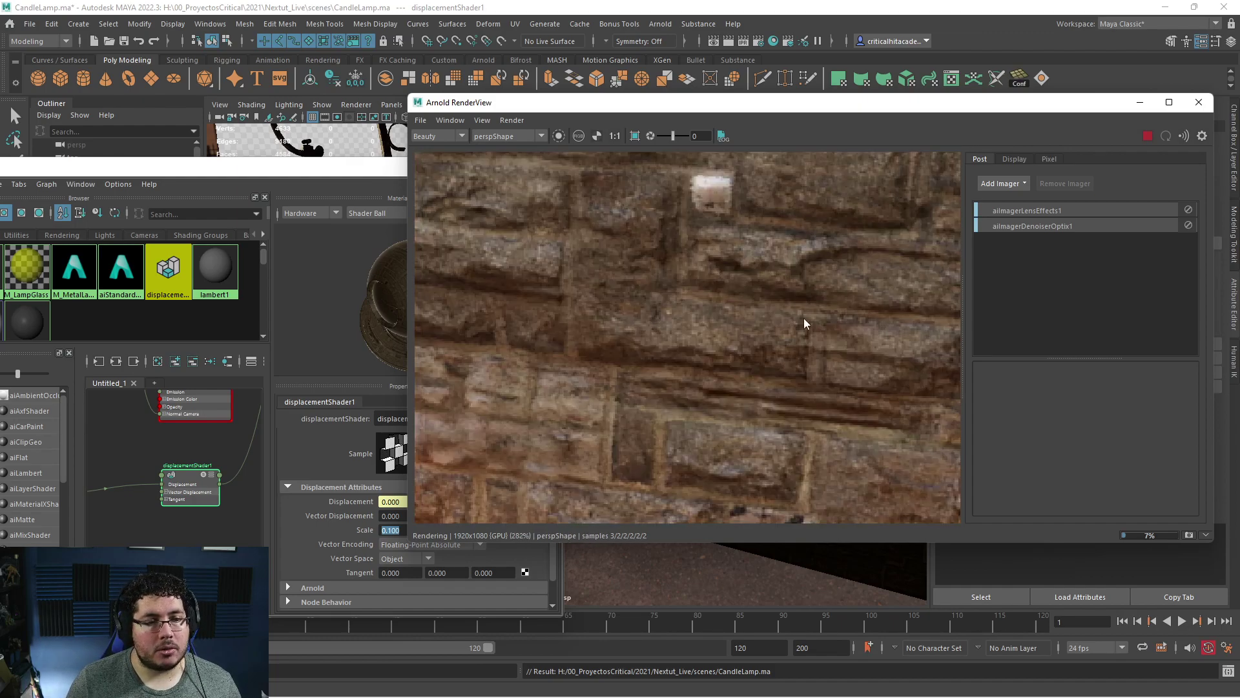
pyautogui.scroll(-7, 719, 319)
pyautogui.scroll(4, 672, 290)
pyautogui.scroll(2, 708, 269)
pyautogui.scroll(-3, 685, 256)
pyautogui.moveTo(739, 273); pyautogui.dragTo(723, 284, button='middle')
pyautogui.scroll(3, 762, 262)
pyautogui.moveTo(803, 243); pyautogui.dragTo(769, 282, button='middle')
pyautogui.scroll(-3, 769, 282)
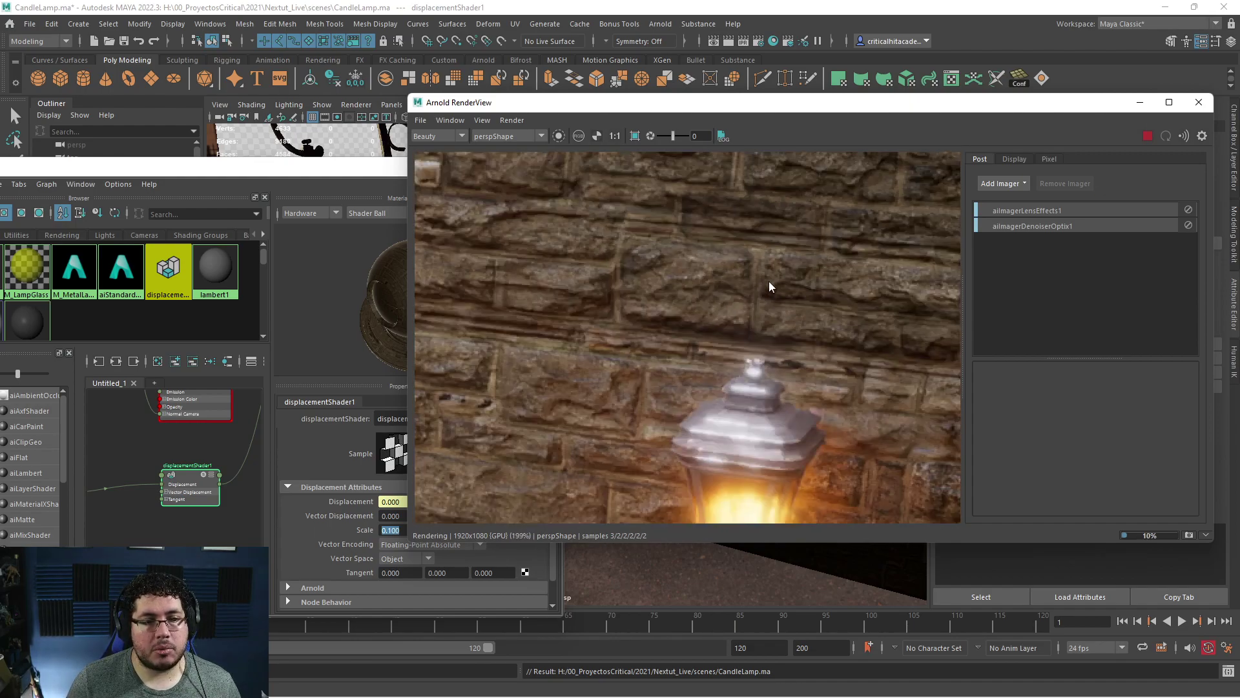
pyautogui.scroll(3, 716, 342)
pyautogui.scroll(-3, 714, 331)
pyautogui.scroll(3, 714, 331)
pyautogui.scroll(-3, 597, 346)
pyautogui.click(1183, 136)
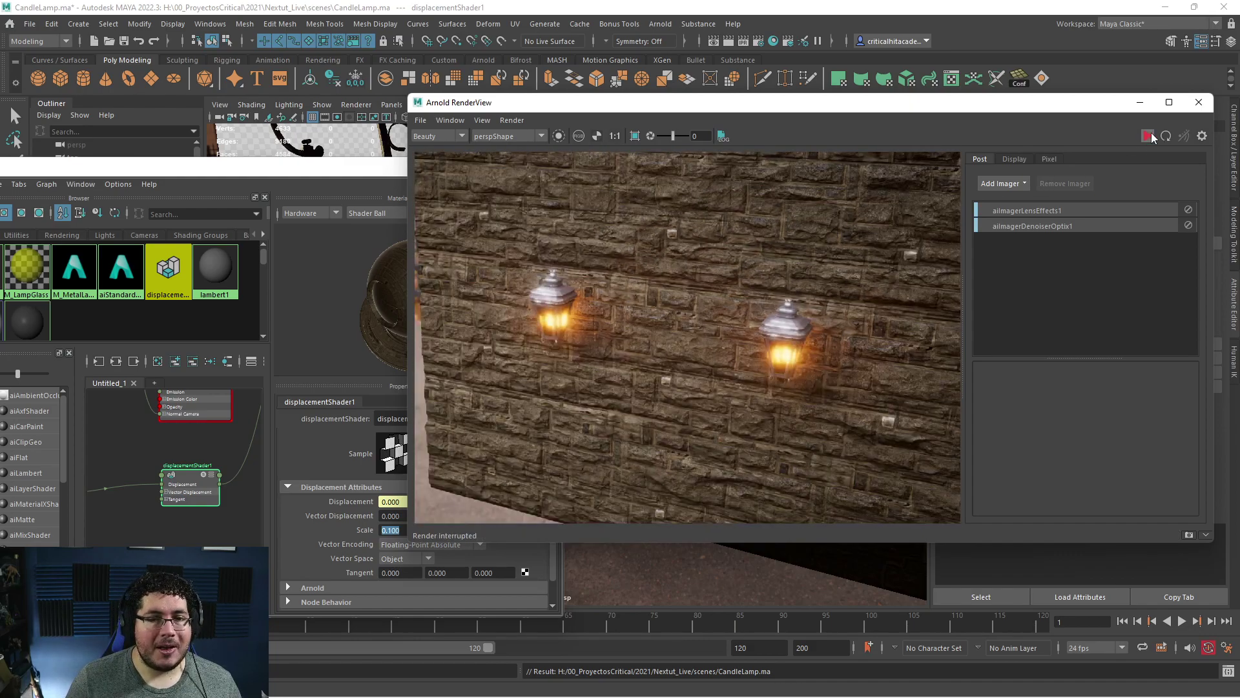
pyautogui.scroll(3, 681, 303)
pyautogui.scroll(-3, 680, 310)
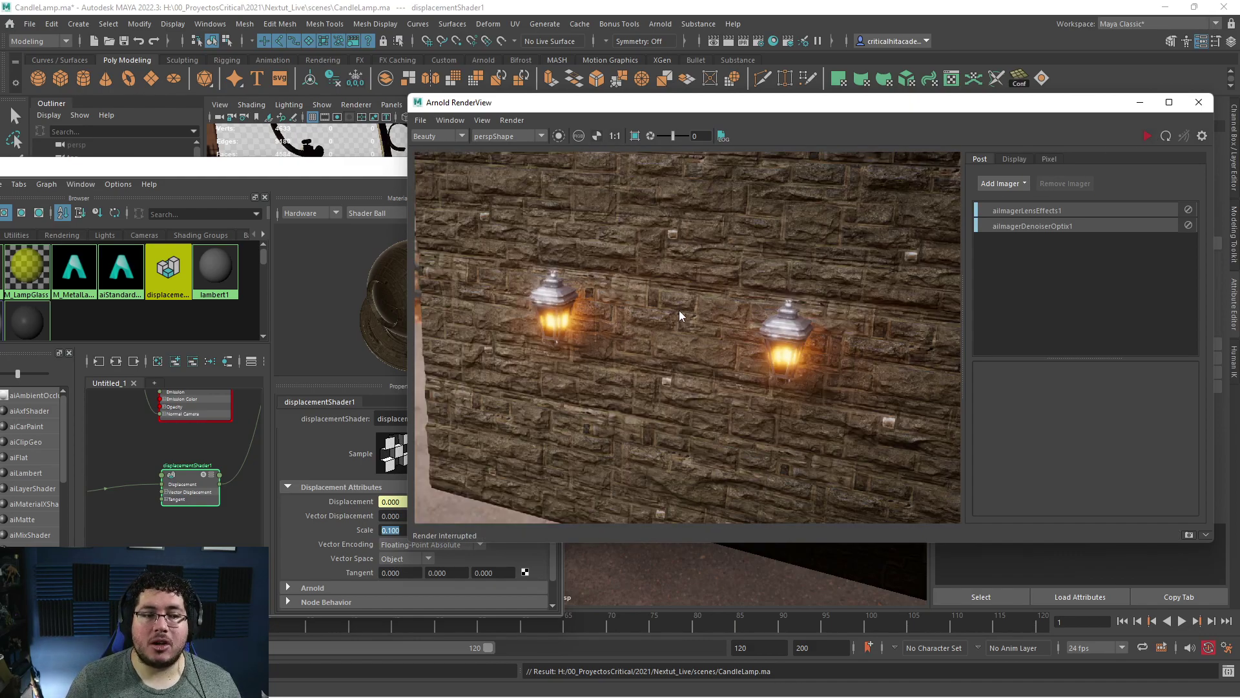
# Set Repeat UV to 3 by 3 on the displacement map's place2dTexture7 node and restart the render.
pyautogui.keyDown('alt'); pyautogui.moveTo(157, 498); pyautogui.dragTo(261, 508, button='middle'); pyautogui.keyUp('alt')
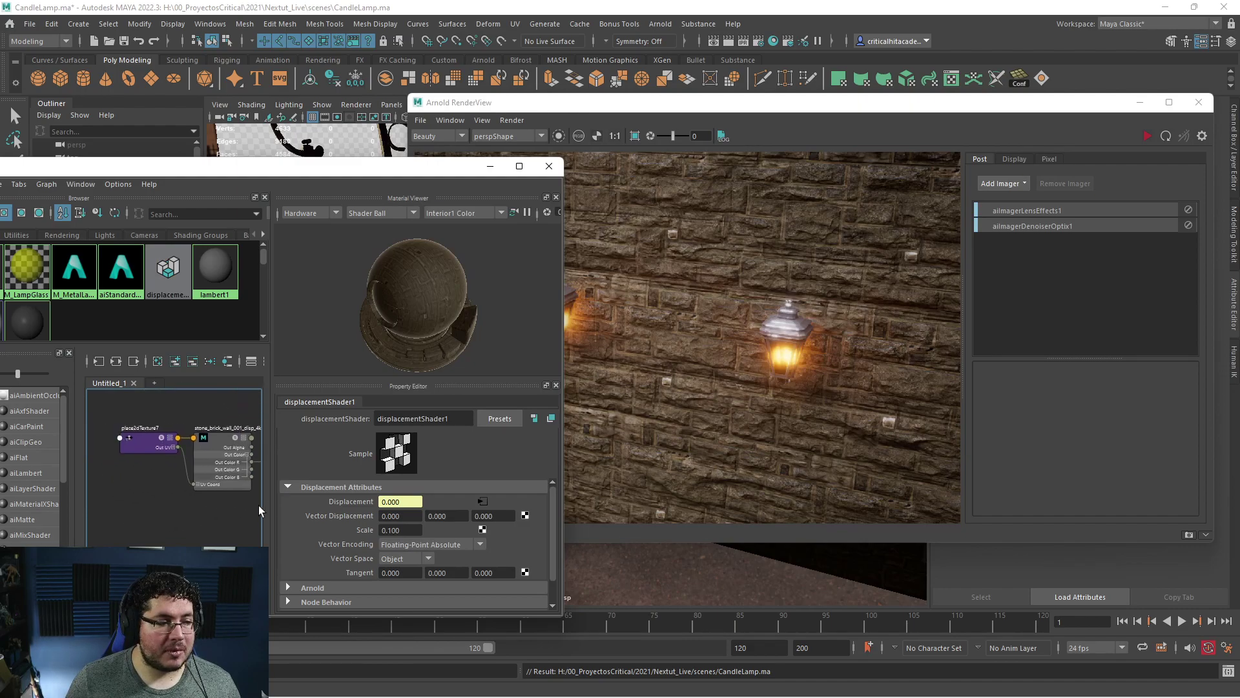
pyautogui.click(140, 443)
pyautogui.doubleClick(388, 547)
pyautogui.write('3')
pyautogui.press('Tab')
pyautogui.write('3')
pyautogui.press('Return')
pyautogui.click(801, 288)
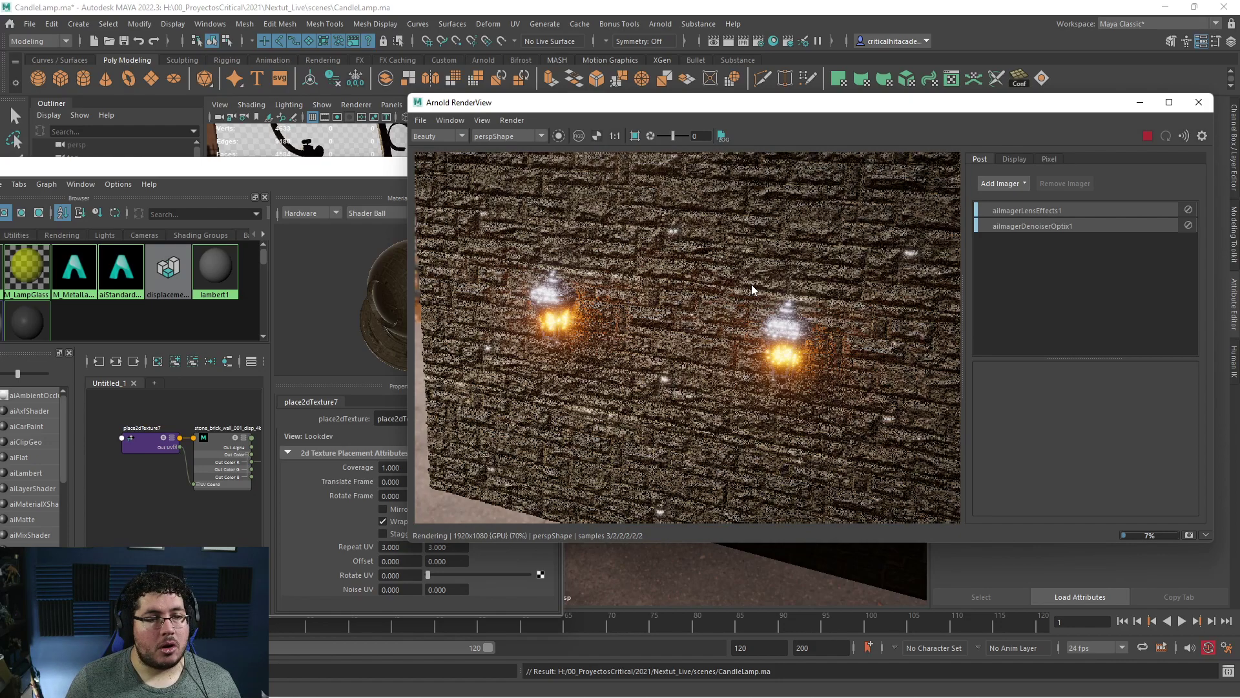
# Examine the brick relief between and above the lamps in the updated render and stop it.
pyautogui.scroll(5, 729, 333)
pyautogui.scroll(-4, 734, 321)
pyautogui.scroll(3, 738, 316)
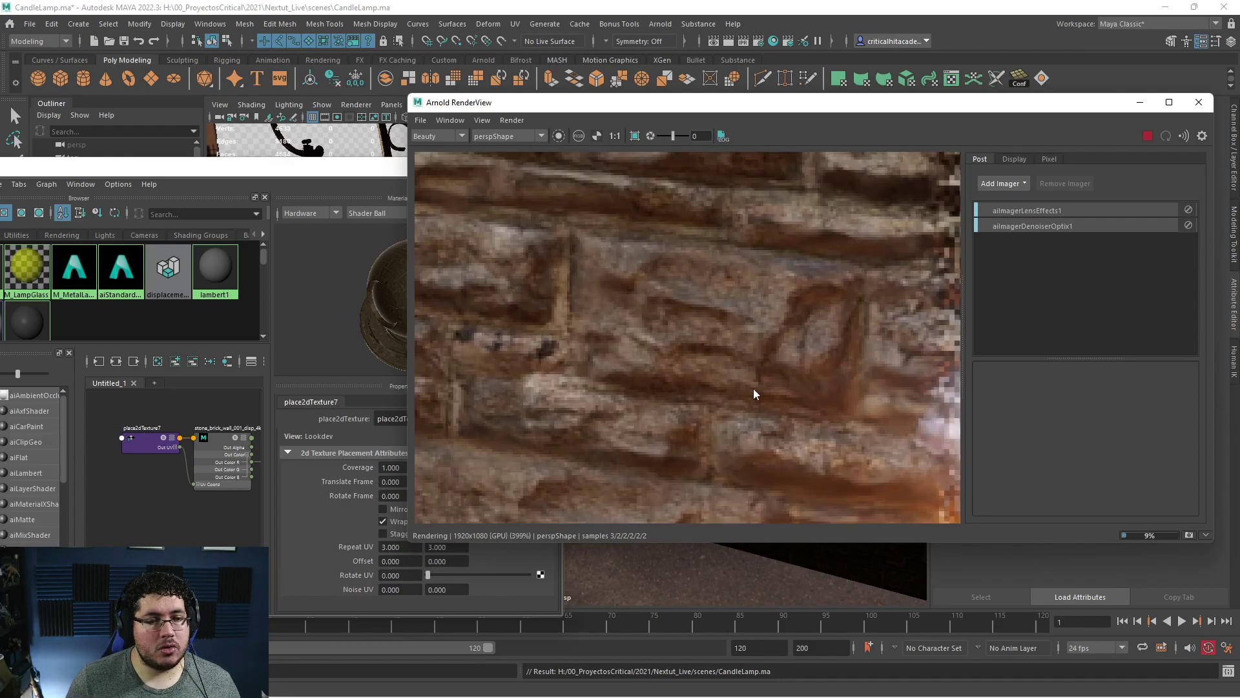
pyautogui.scroll(-8, 719, 383)
pyautogui.scroll(6, 796, 314)
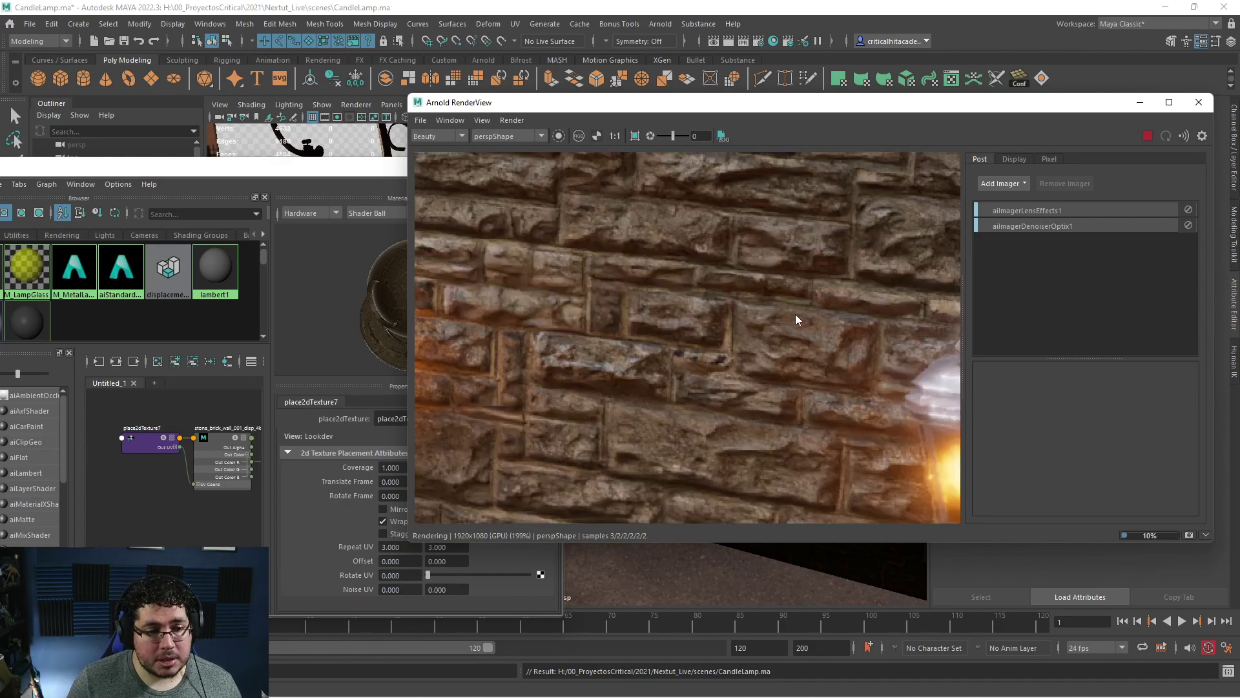
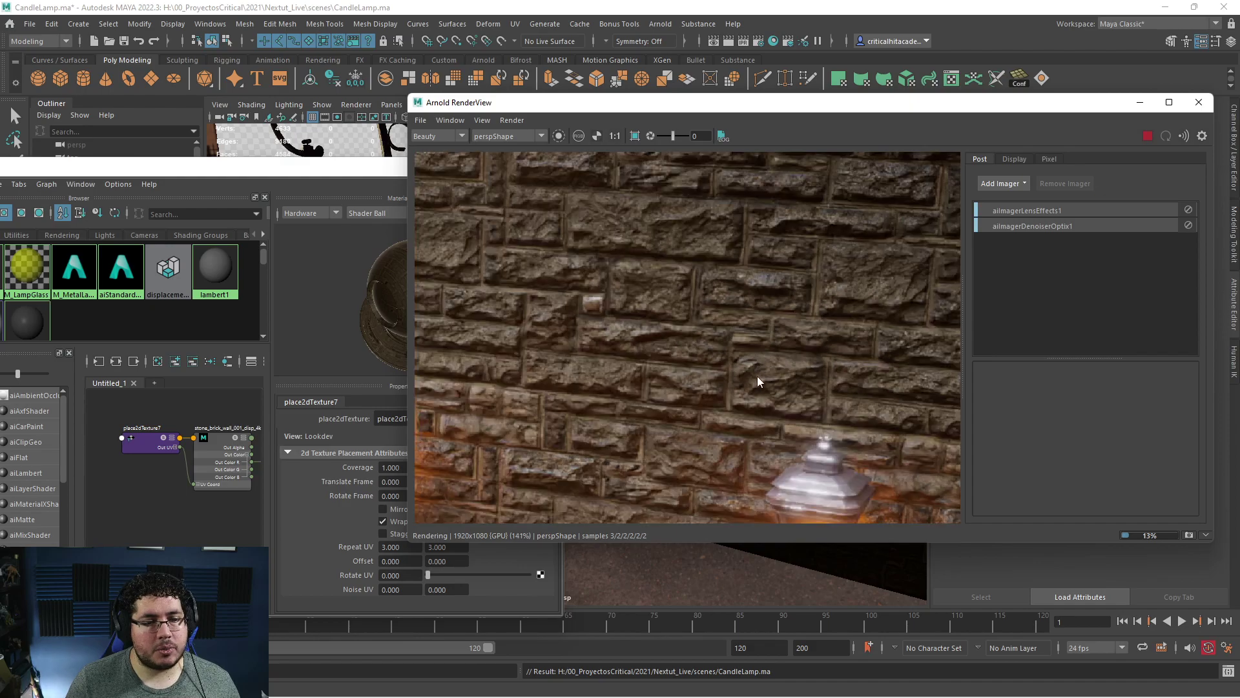
pyautogui.moveTo(775, 432); pyautogui.dragTo(713, 277, button='middle')
pyautogui.scroll(-1, 737, 336)
pyautogui.moveTo(553, 370); pyautogui.dragTo(599, 354, button='middle')
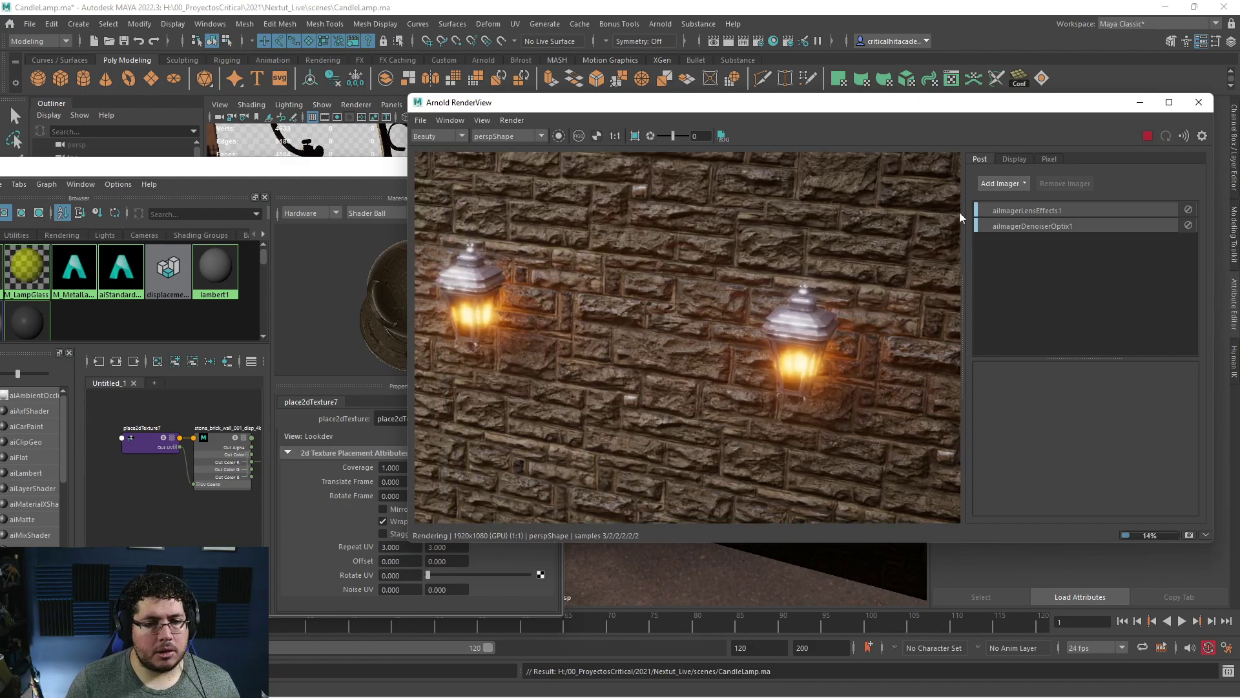
pyautogui.click(1147, 136)
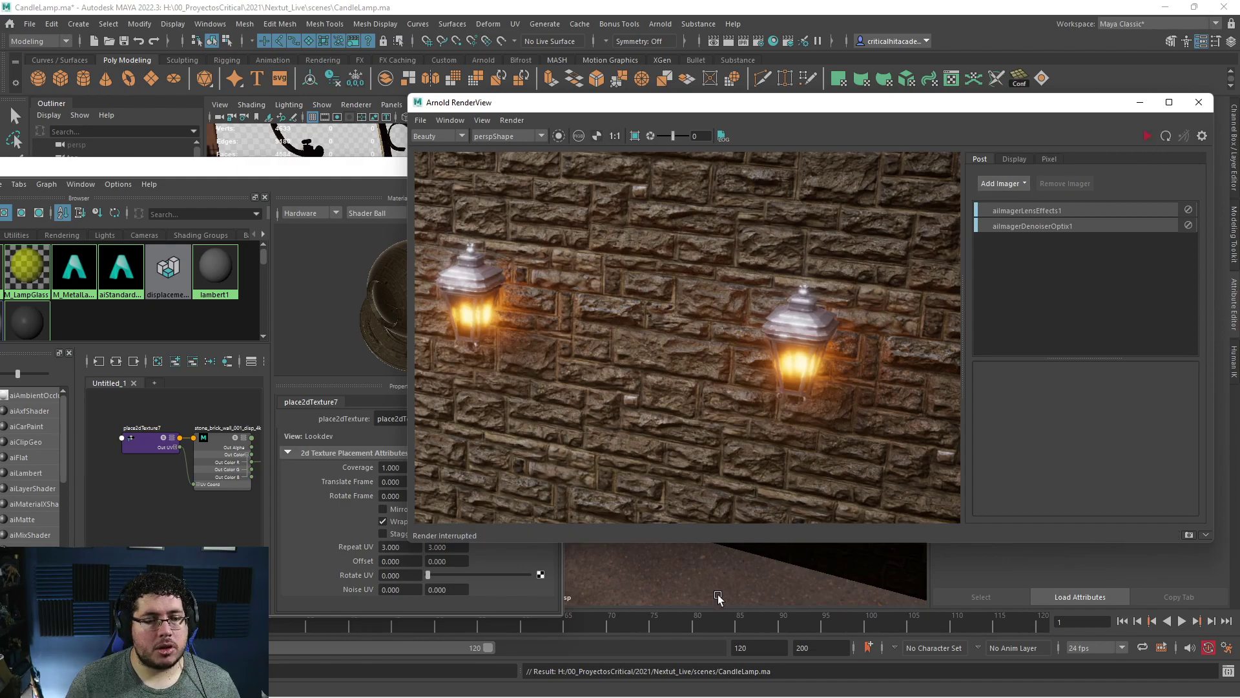
# Select the sky dome light, uncover its attributes, and set its exposure to -2.
pyautogui.click(717, 595)
pyautogui.moveTo(1113, 111); pyautogui.dragTo(764, 153)
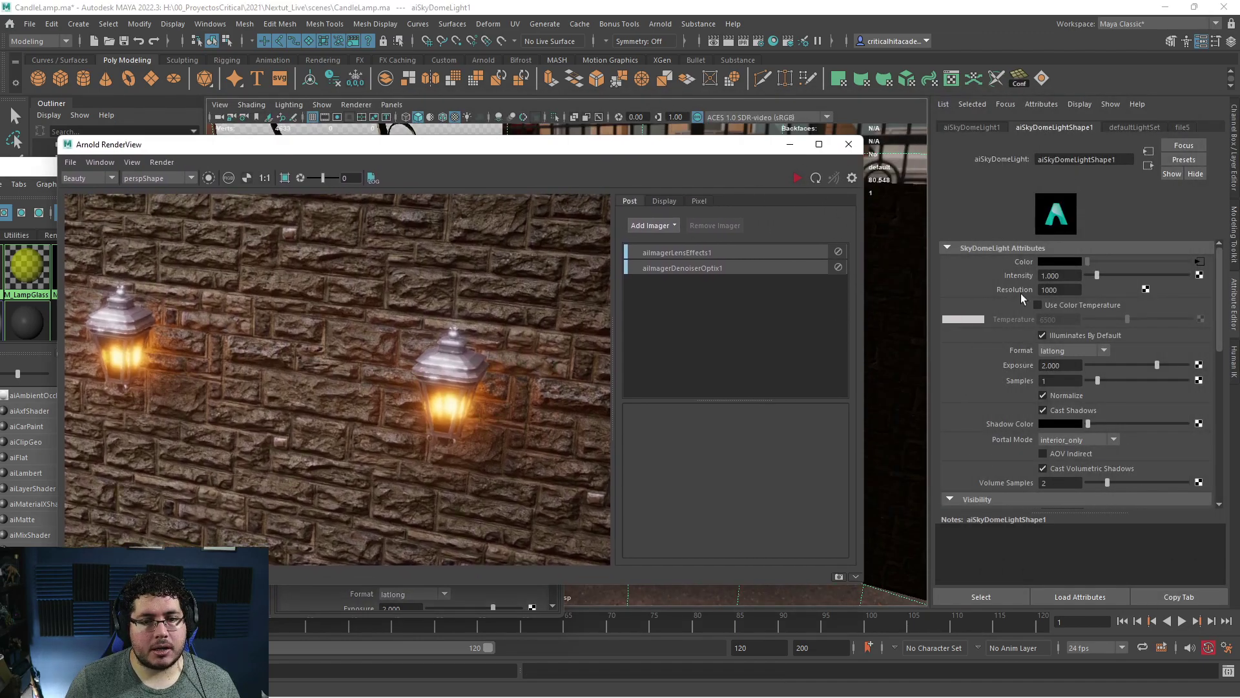
pyautogui.click(1059, 365)
pyautogui.write('-2')
pyautogui.press('Return')
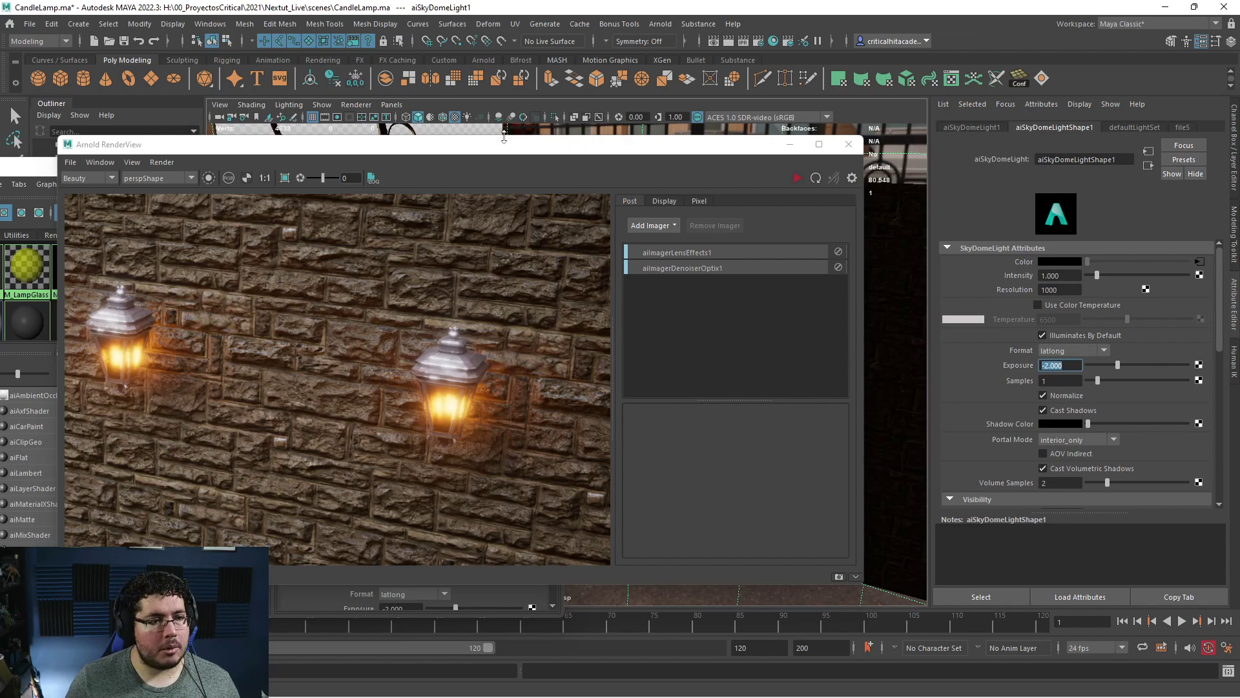
# Switch the Arnold RenderView camera to cameraShape1, render the lamp shot, and fit the whole frame in view.
pyautogui.moveTo(95, 144); pyautogui.dragTo(292, 121)
pyautogui.click(294, 140)
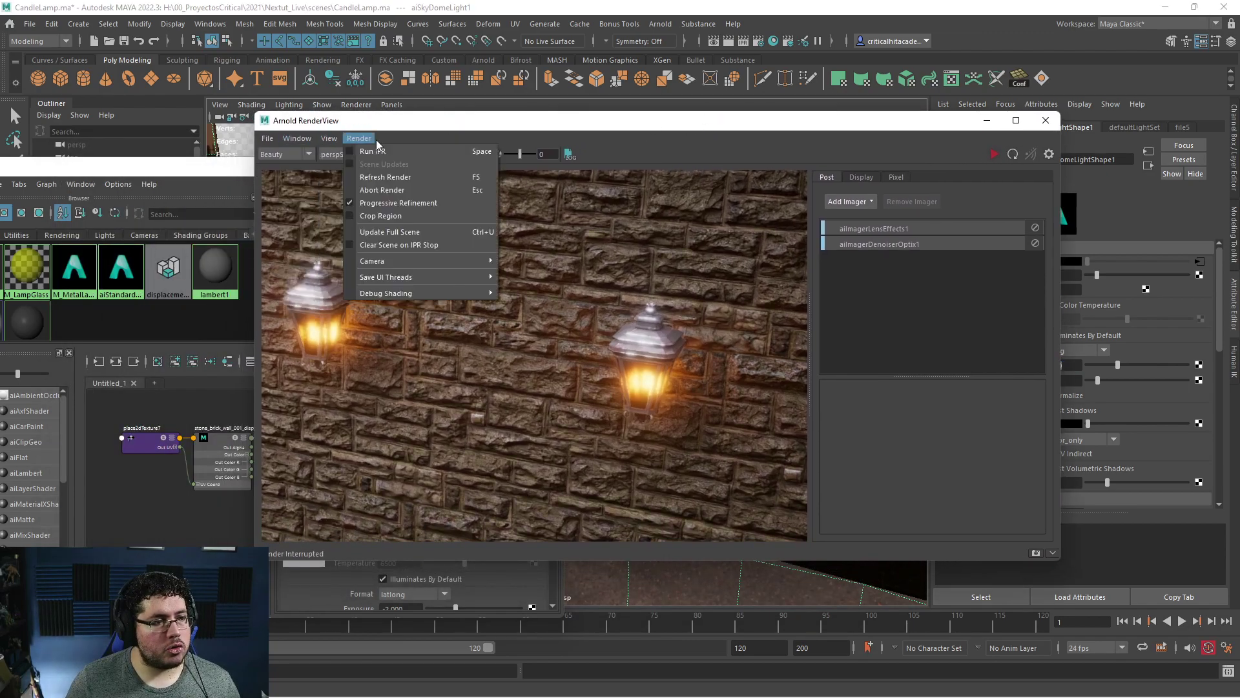
pyautogui.click(496, 231)
pyautogui.click(358, 153)
pyautogui.click(355, 204)
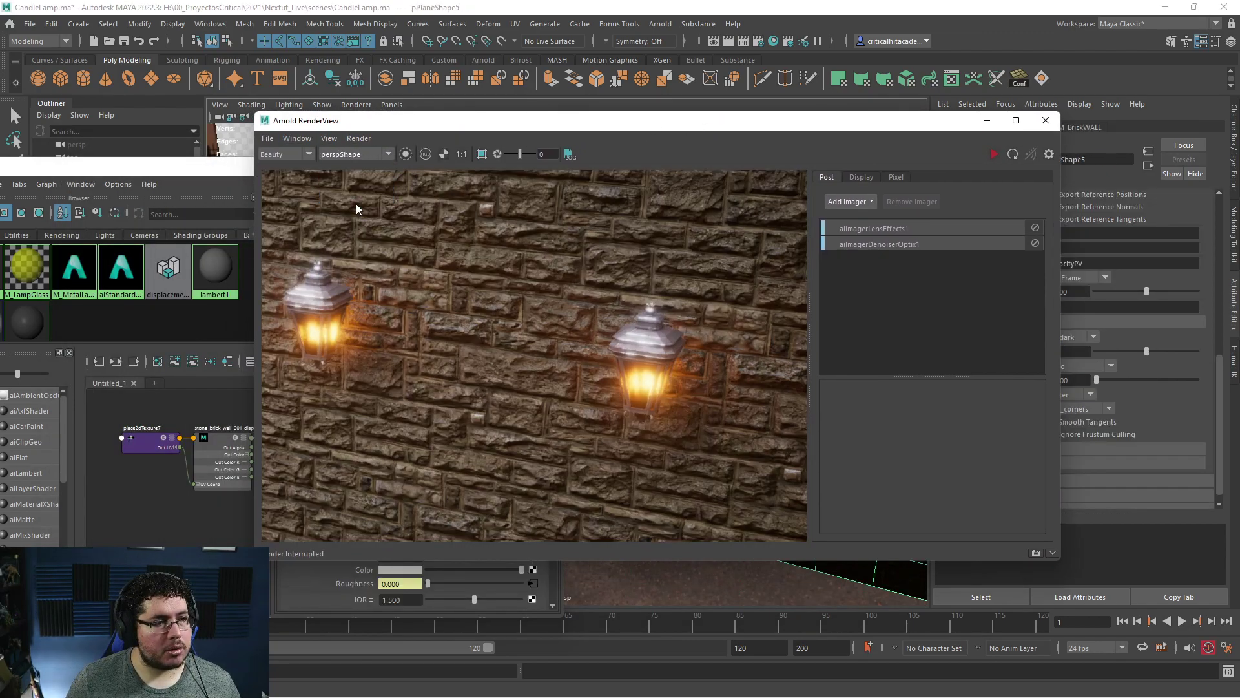
pyautogui.click(373, 158)
pyautogui.click(365, 199)
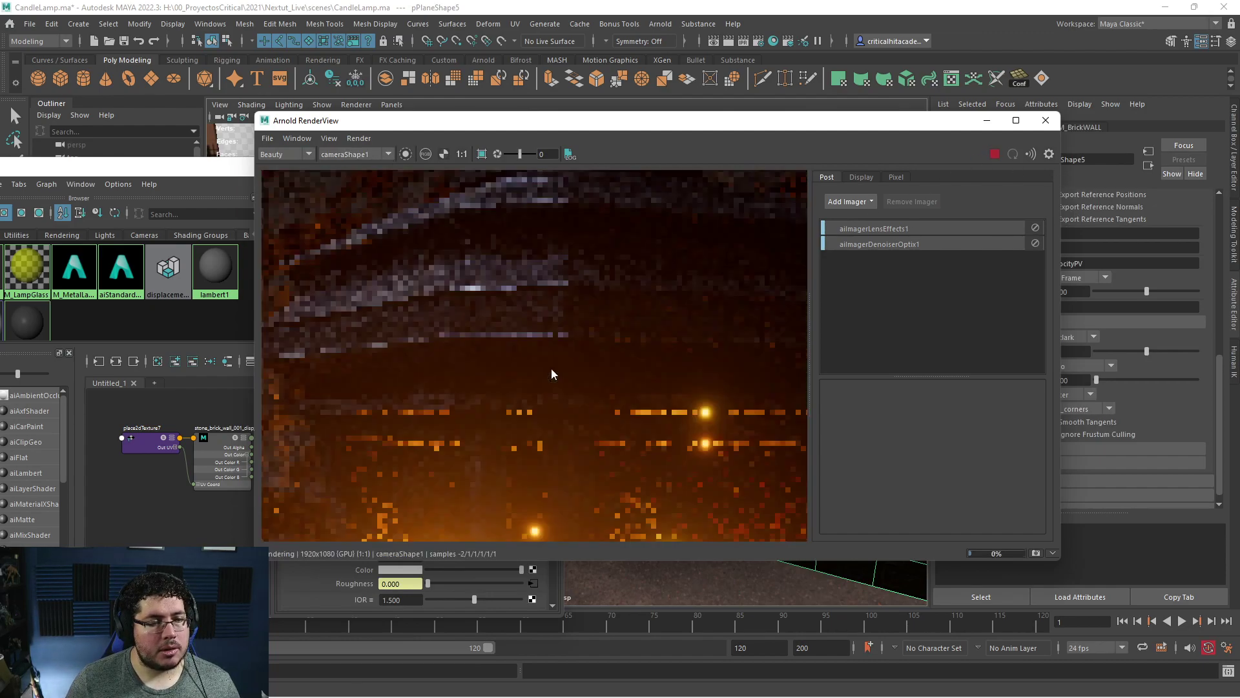
pyautogui.scroll(-5, 551, 368)
pyautogui.scroll(1, 552, 368)
pyautogui.scroll(2, 491, 399)
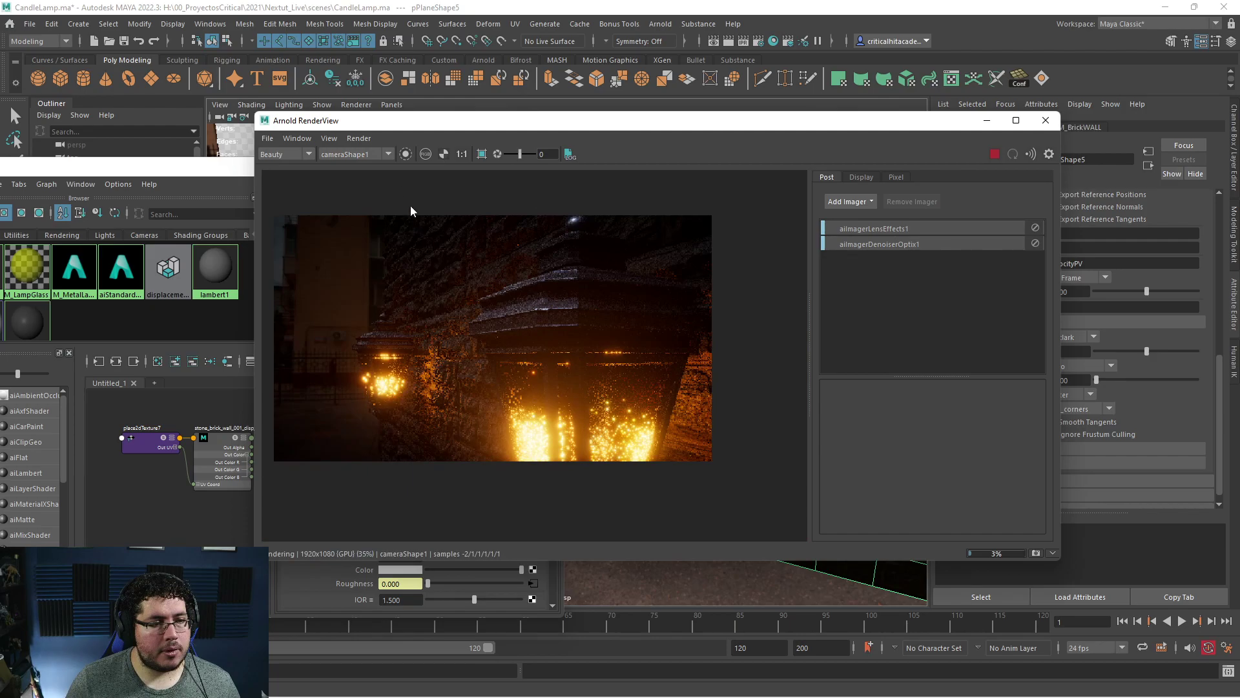
# Switch the Arnold RenderView camera to cameraShape2.
pyautogui.click(373, 153)
pyautogui.click(356, 165)
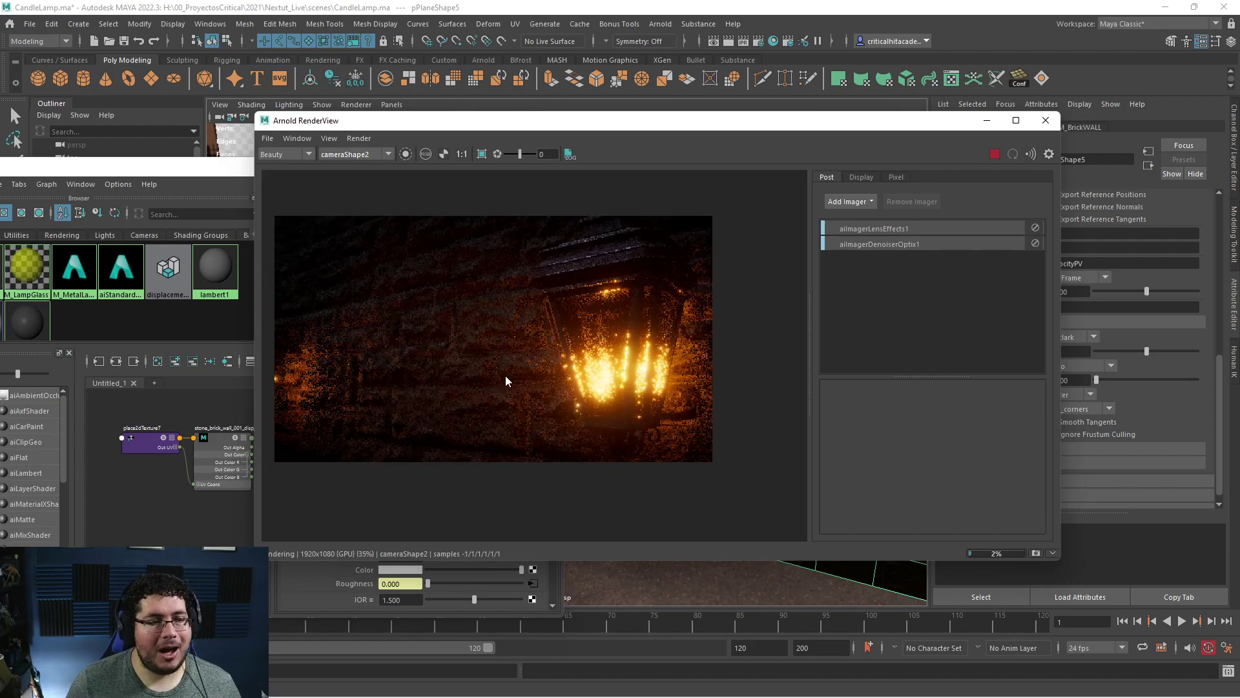
pyautogui.scroll(-1, 506, 380)
pyautogui.scroll(3, 498, 376)
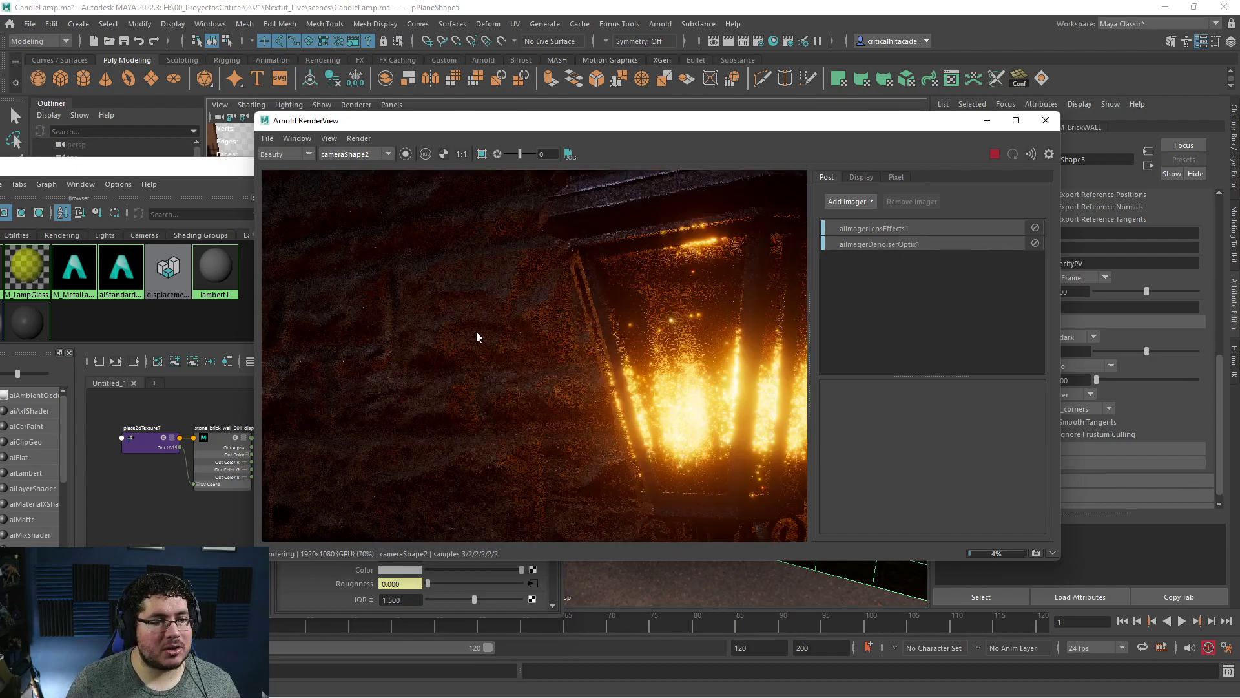
# Examine the brick relief beside the lamp in the cameraShape2 render at several magnifications and stop the render.
pyautogui.scroll(1, 374, 307)
pyautogui.scroll(-2, 513, 314)
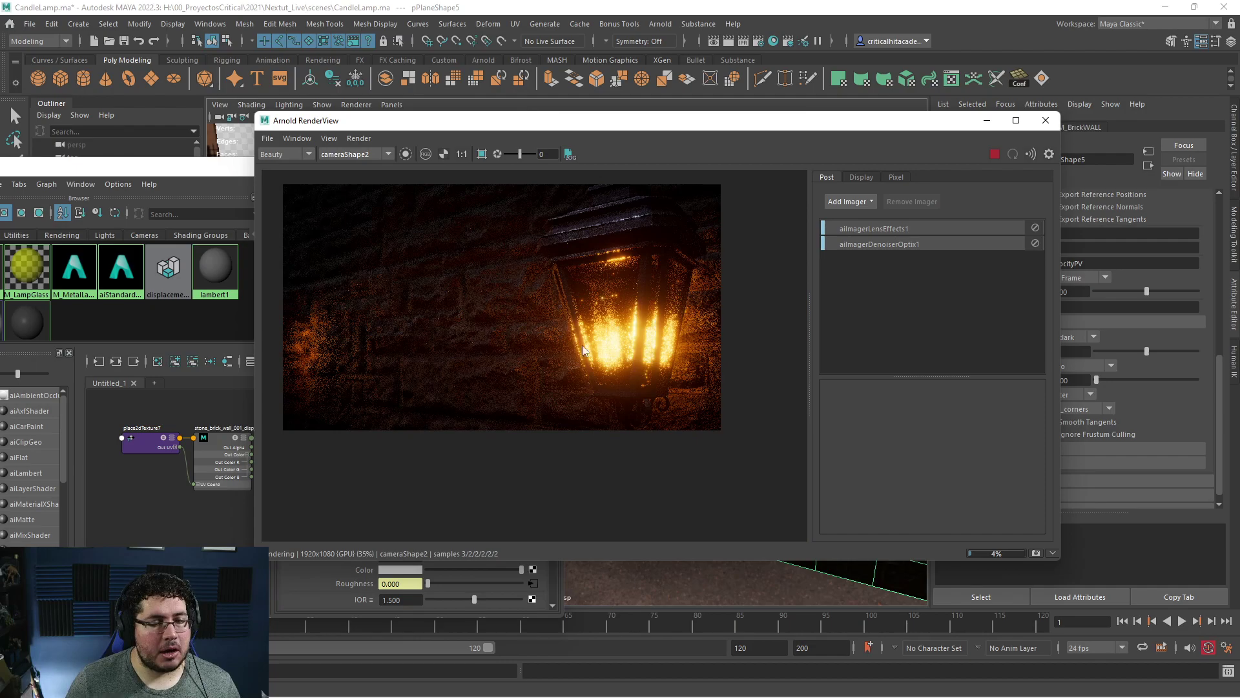
pyautogui.scroll(2, 646, 370)
pyautogui.scroll(-1, 644, 400)
pyautogui.scroll(-1, 472, 343)
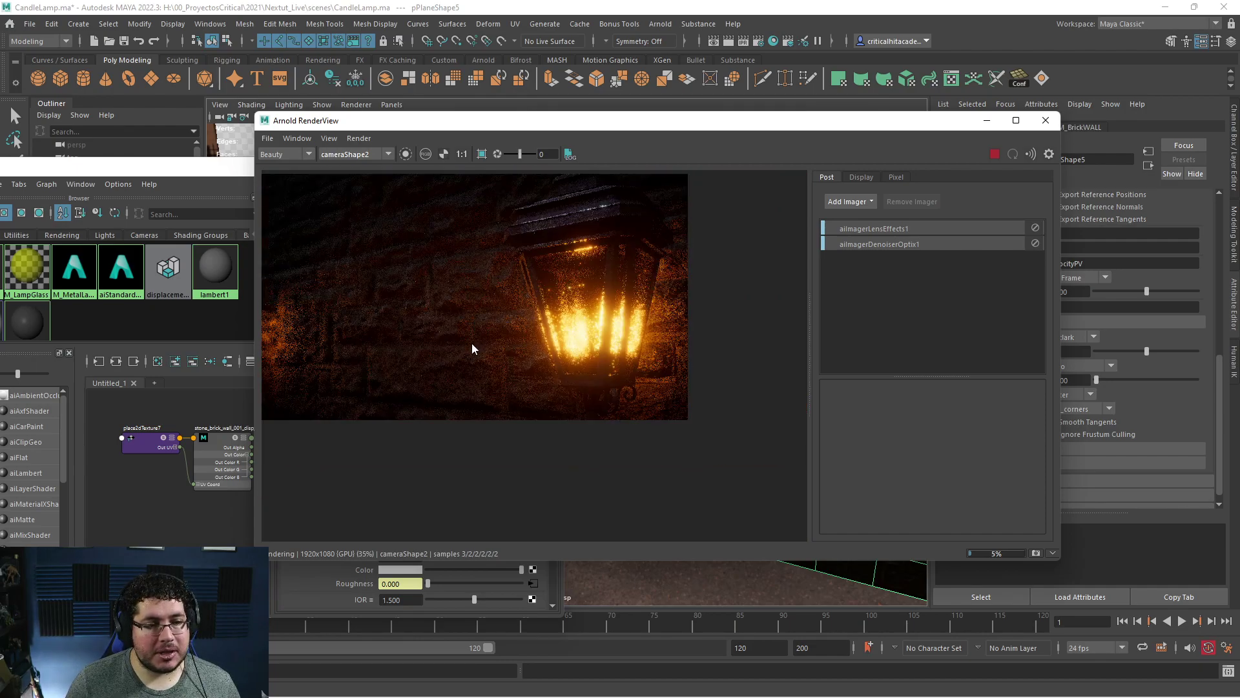
pyautogui.scroll(2, 497, 294)
pyautogui.scroll(-2, 478, 280)
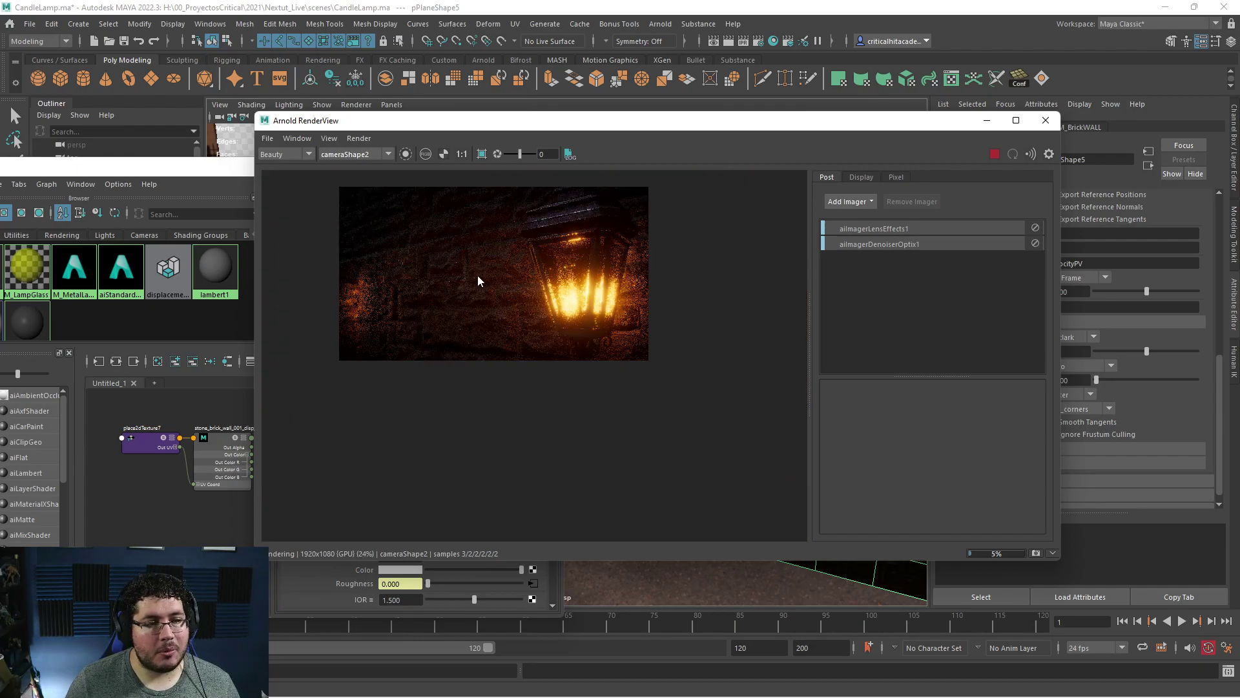
pyautogui.scroll(2, 495, 296)
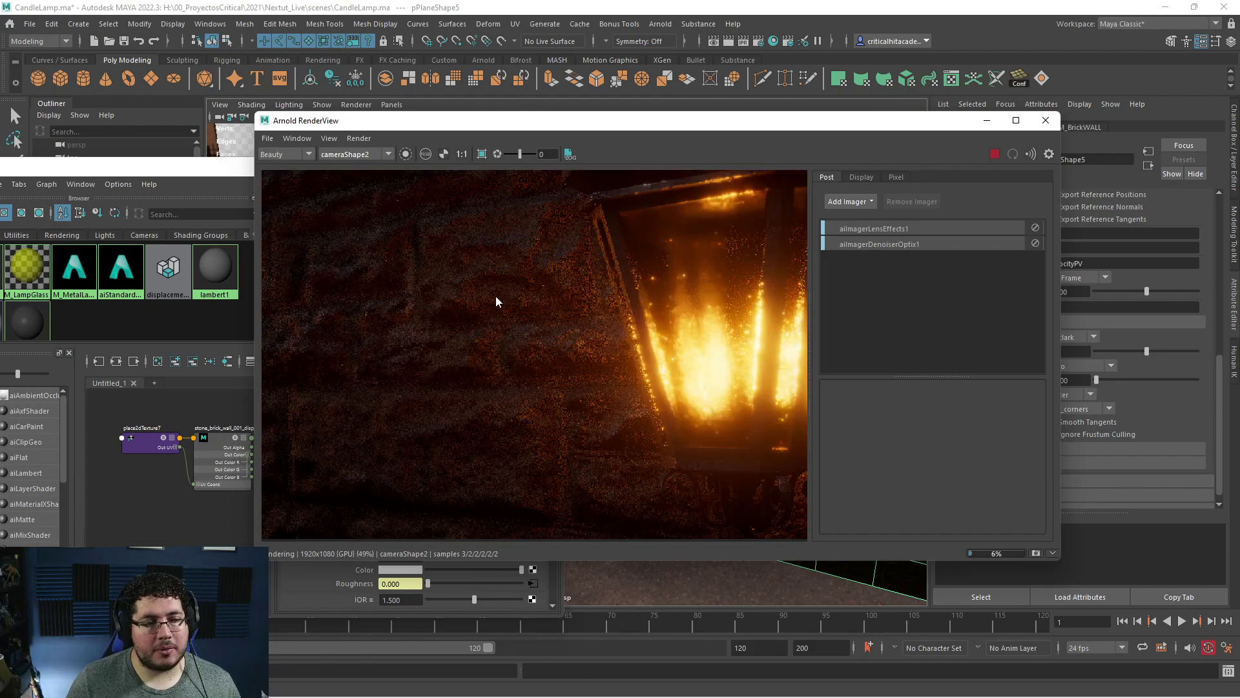
pyautogui.scroll(-3, 502, 339)
pyautogui.scroll(3, 349, 241)
pyautogui.scroll(-2, 565, 280)
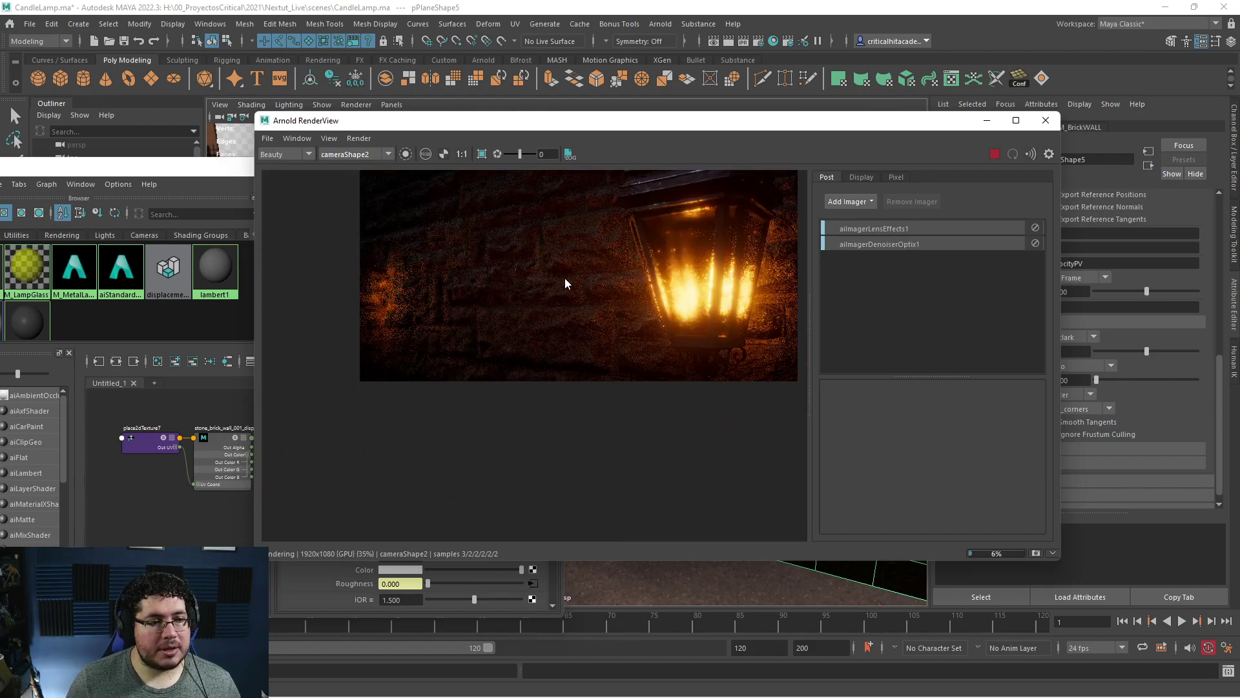
pyautogui.scroll(3, 571, 279)
pyautogui.scroll(-1, 543, 284)
pyautogui.moveTo(544, 294); pyautogui.dragTo(420, 334, button='middle')
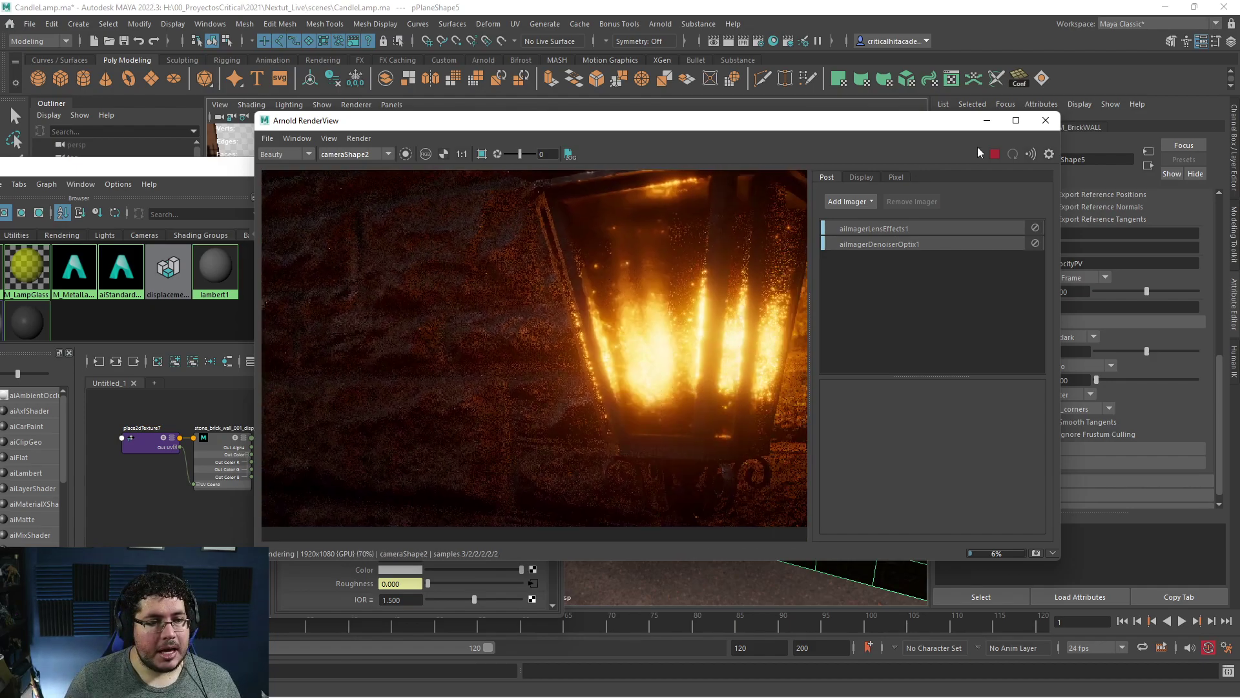
pyautogui.click(992, 154)
# Move the render window out of the way and close the Hypershade.
pyautogui.moveTo(863, 123); pyautogui.dragTo(864, 153)
pyautogui.click(135, 172)
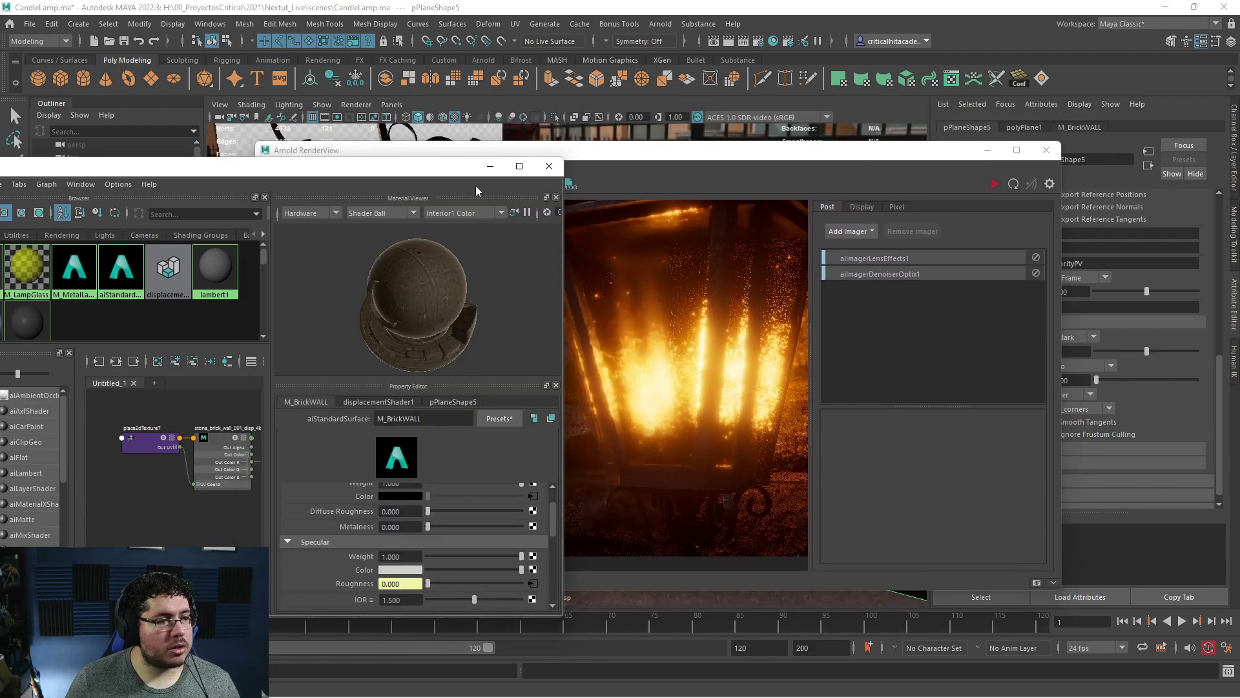
pyautogui.click(549, 167)
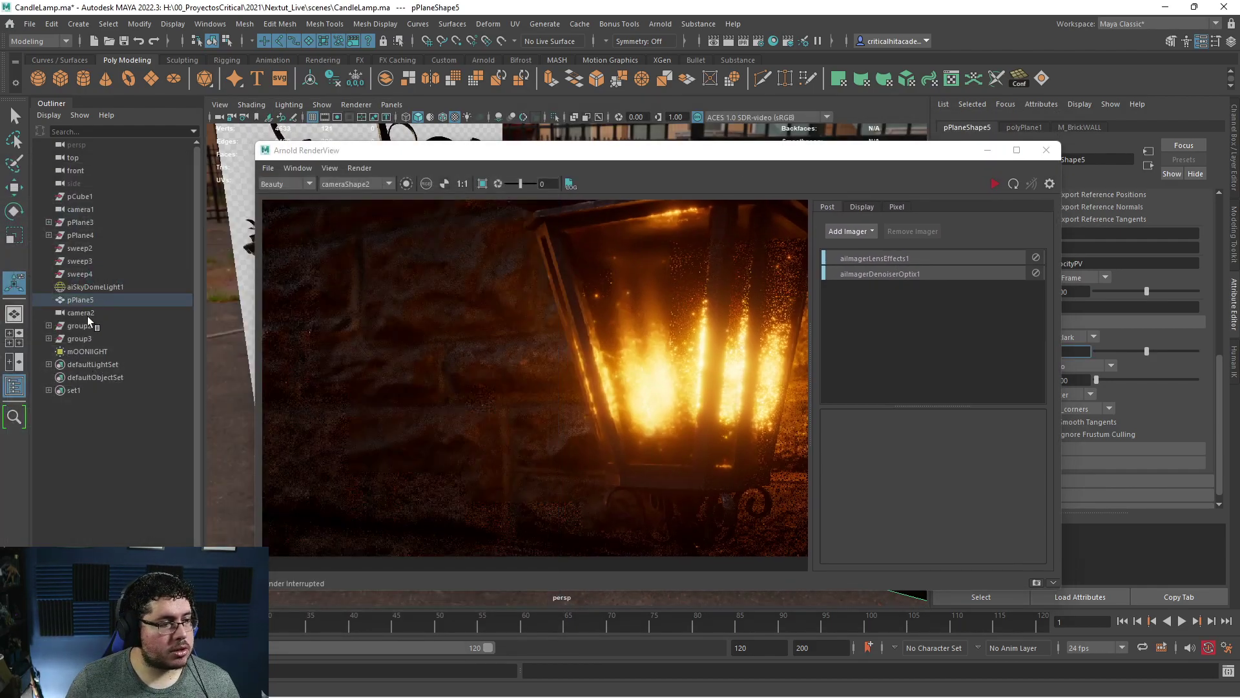
# Set the Arnold aperture size of camera2 to 0.05 and restart the render.
pyautogui.click(81, 313)
pyautogui.moveTo(646, 149); pyautogui.dragTo(458, 144)
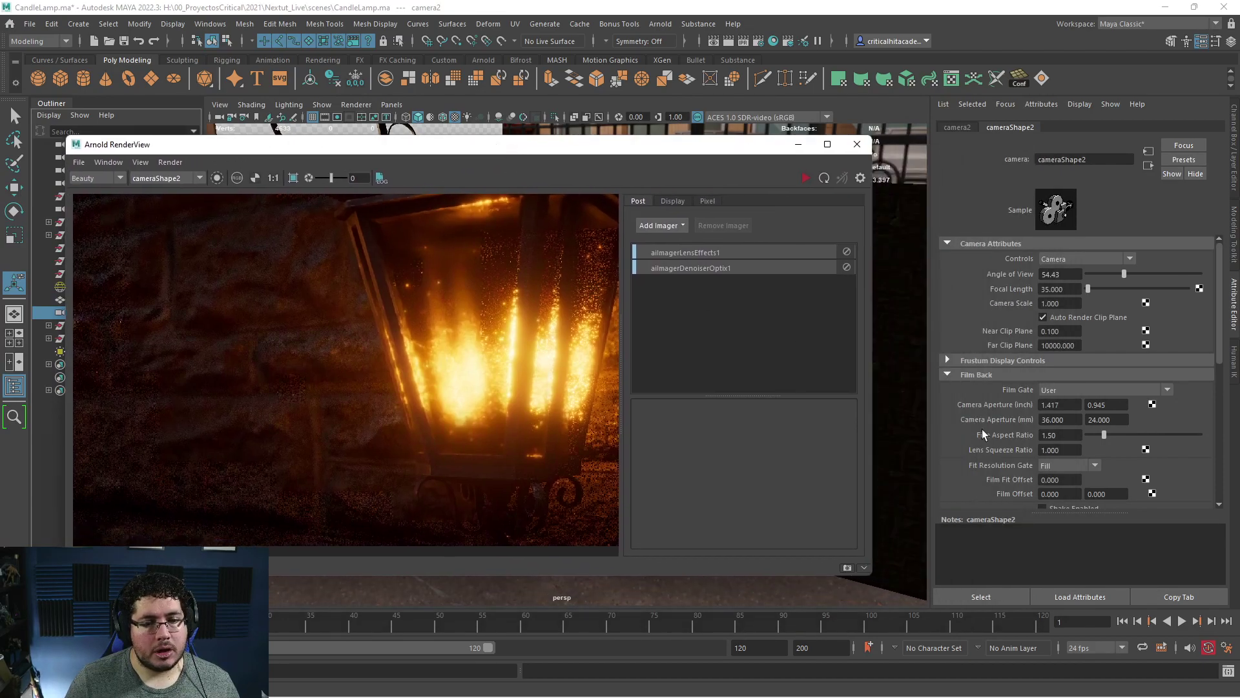
pyautogui.scroll(-6, 983, 434)
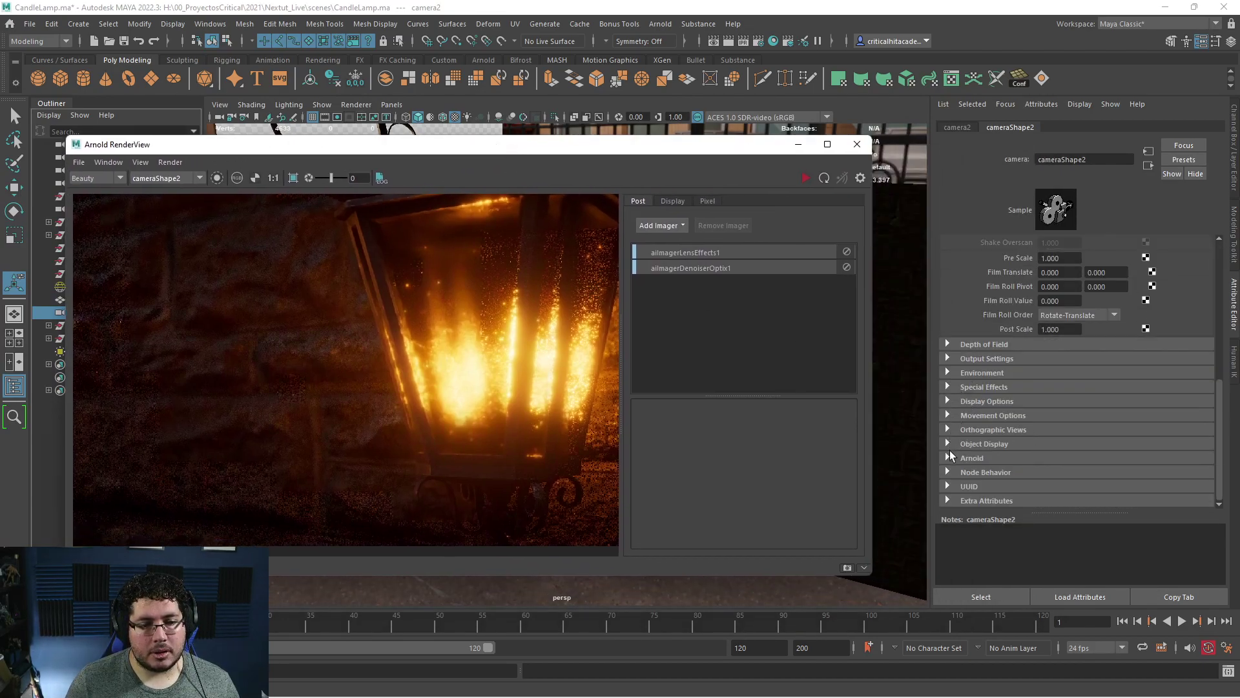
pyautogui.click(947, 457)
pyautogui.scroll(-3, 1039, 442)
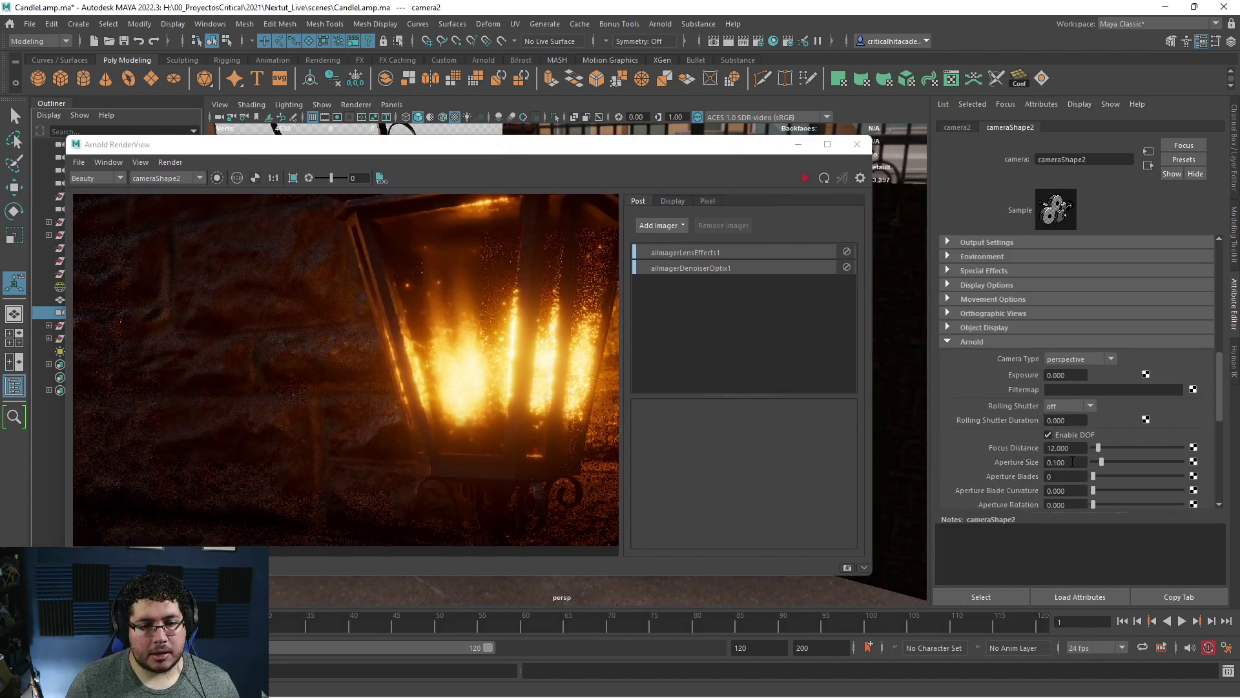
pyautogui.doubleClick(1071, 462)
pyautogui.write('0.05')
pyautogui.press('Return')
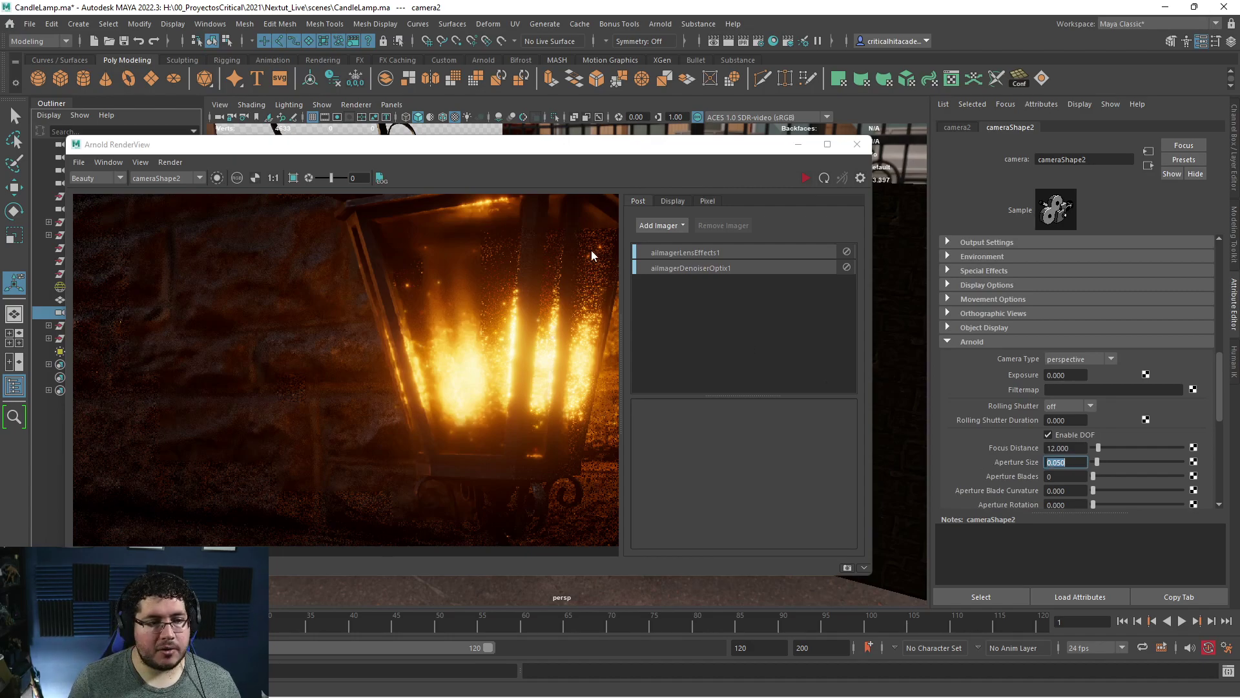
pyautogui.click(803, 179)
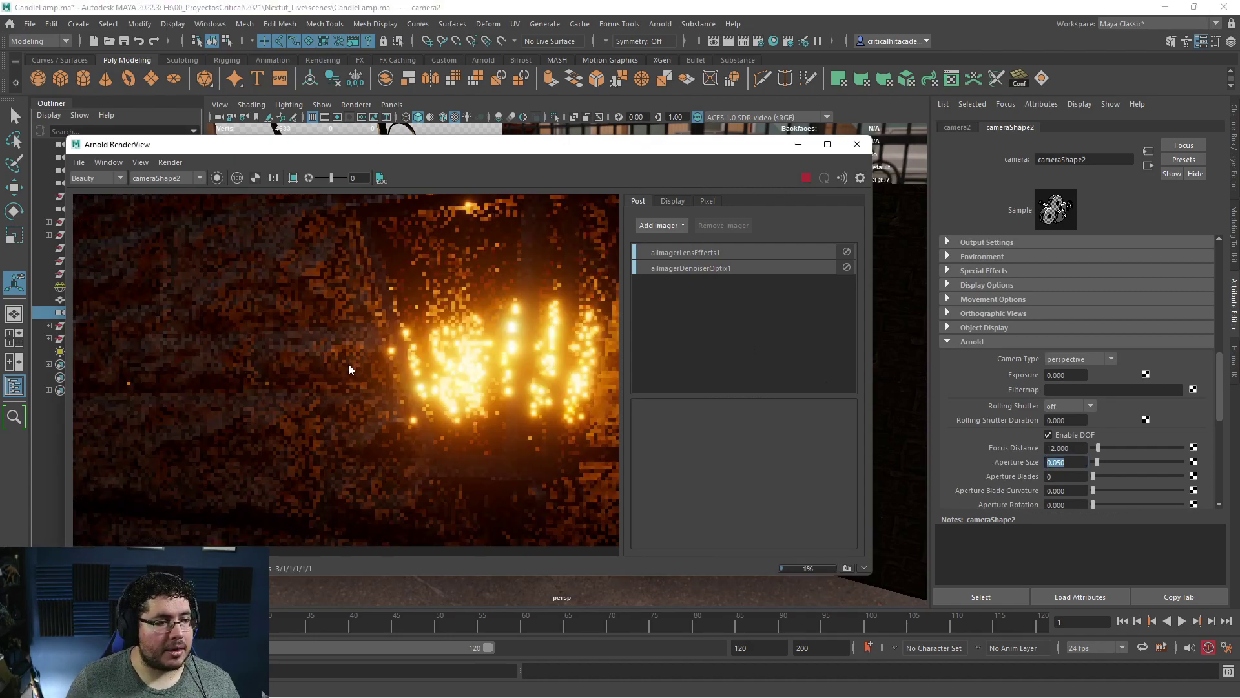
# Inspect the focus and detail of the bricks around the lamp in the new render, both close up and in full frame.
pyautogui.scroll(-2, 355, 355)
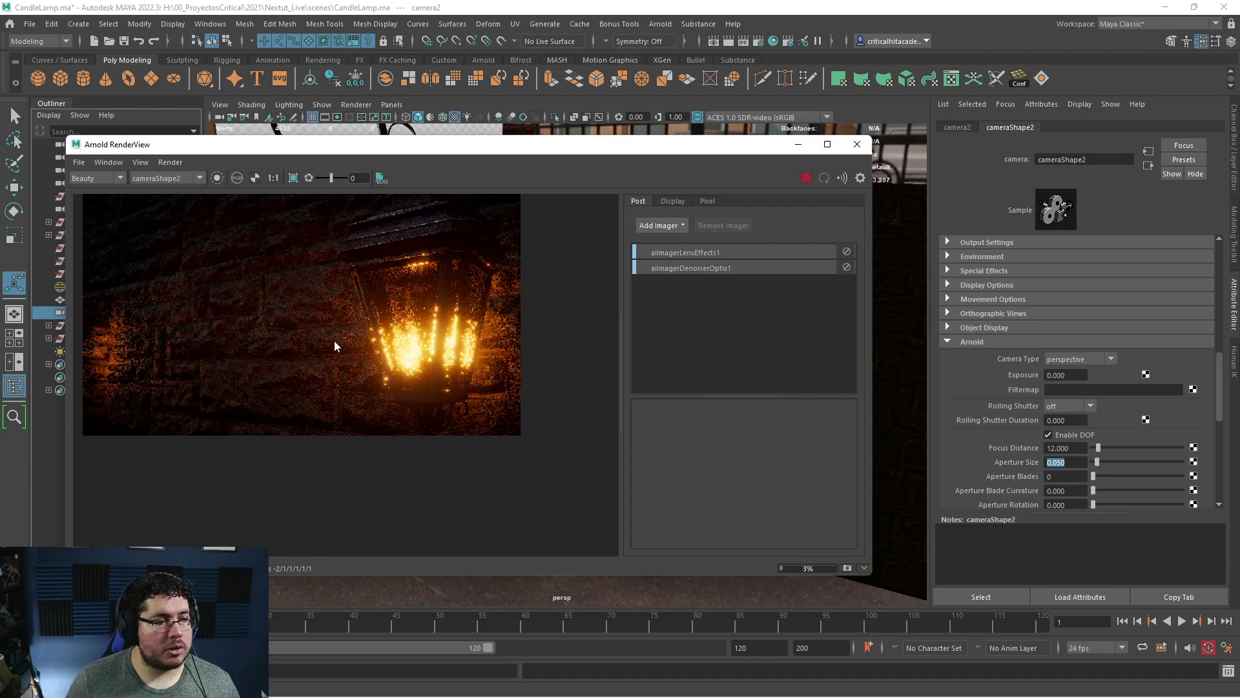
pyautogui.scroll(3, 332, 342)
pyautogui.scroll(-2, 321, 293)
pyautogui.scroll(2, 323, 299)
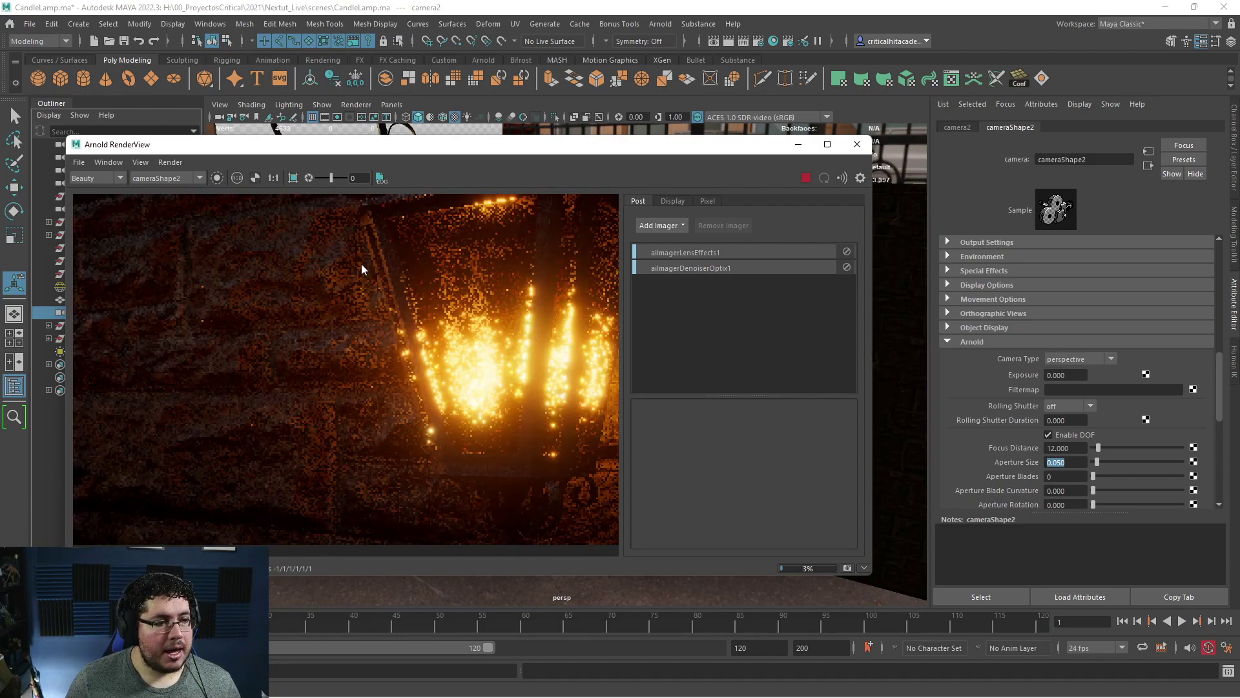
pyautogui.scroll(4, 359, 368)
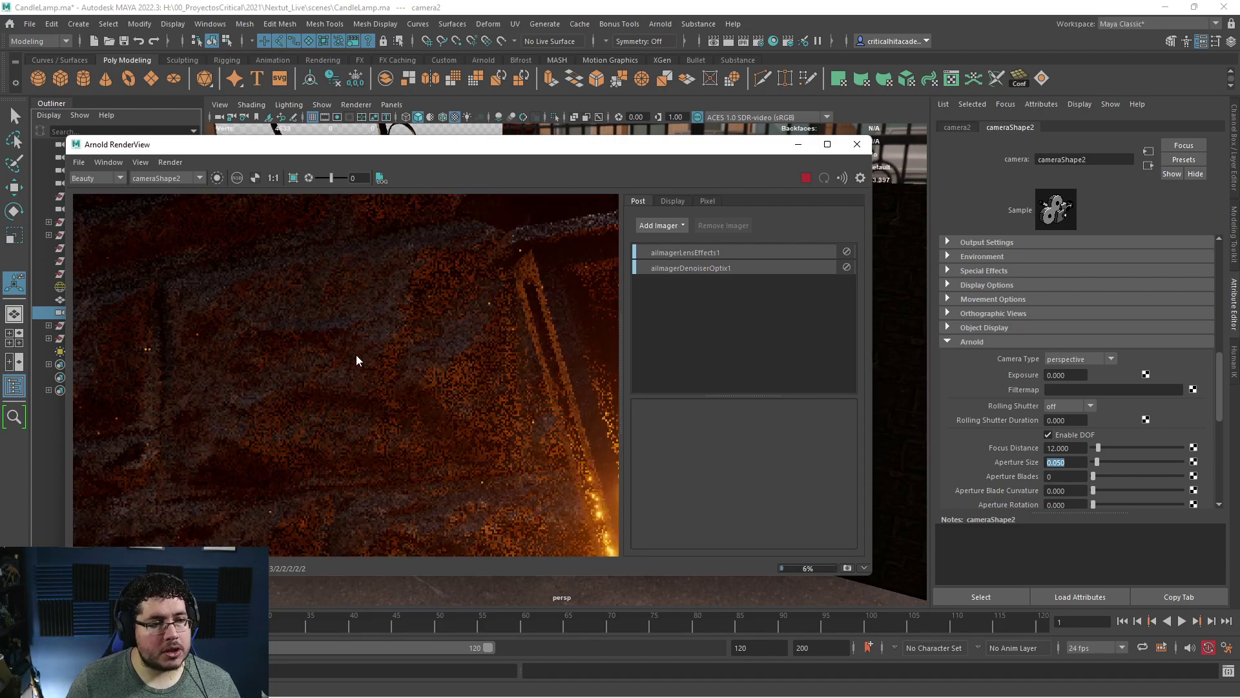
pyautogui.scroll(-5, 490, 368)
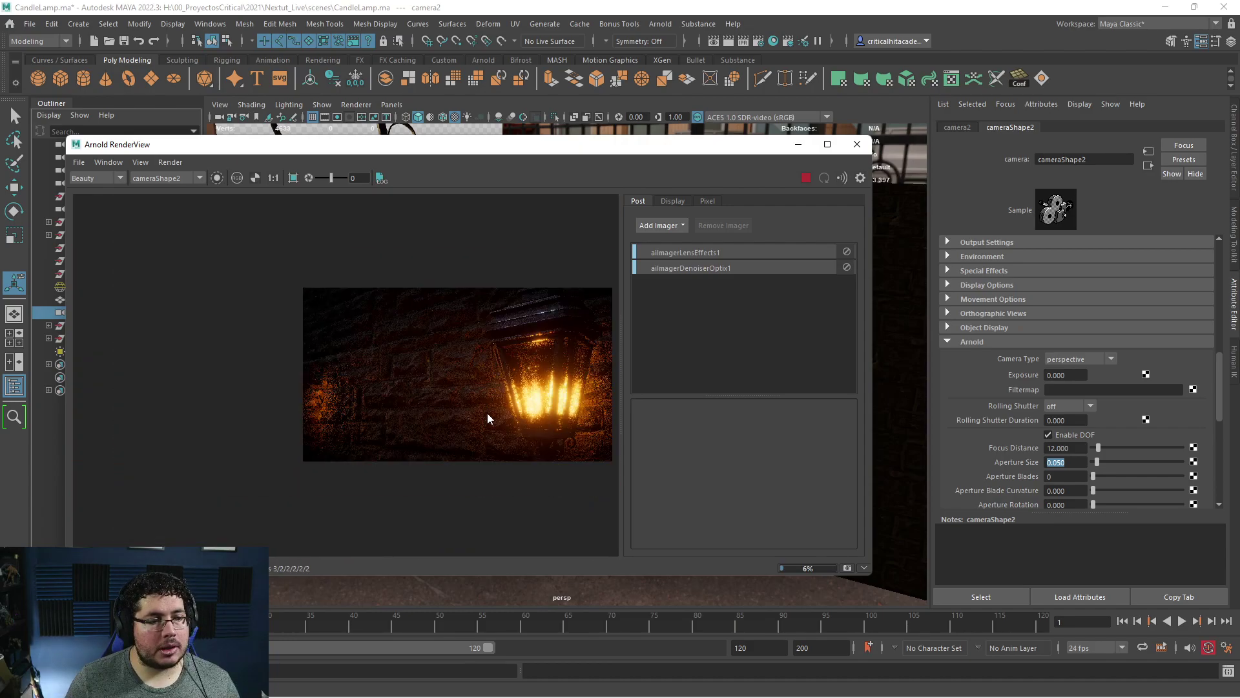
pyautogui.scroll(-1, 487, 418)
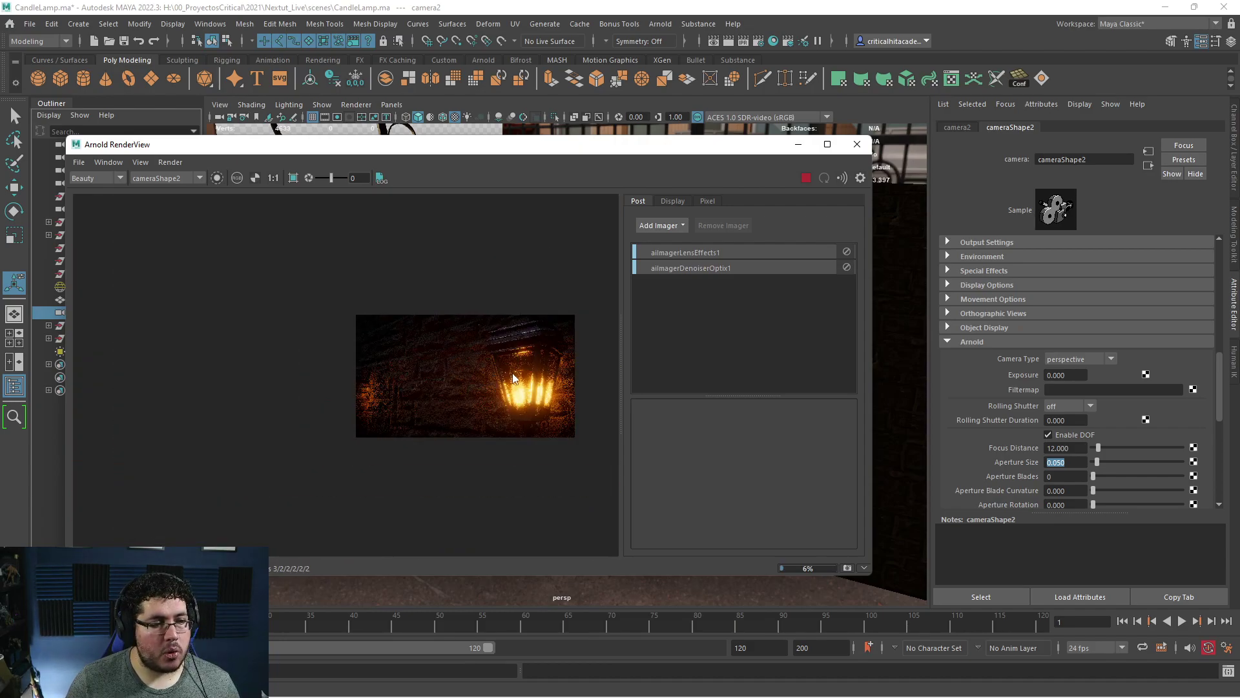
pyautogui.scroll(3, 484, 378)
pyautogui.scroll(-2, 484, 378)
pyautogui.scroll(4, 465, 384)
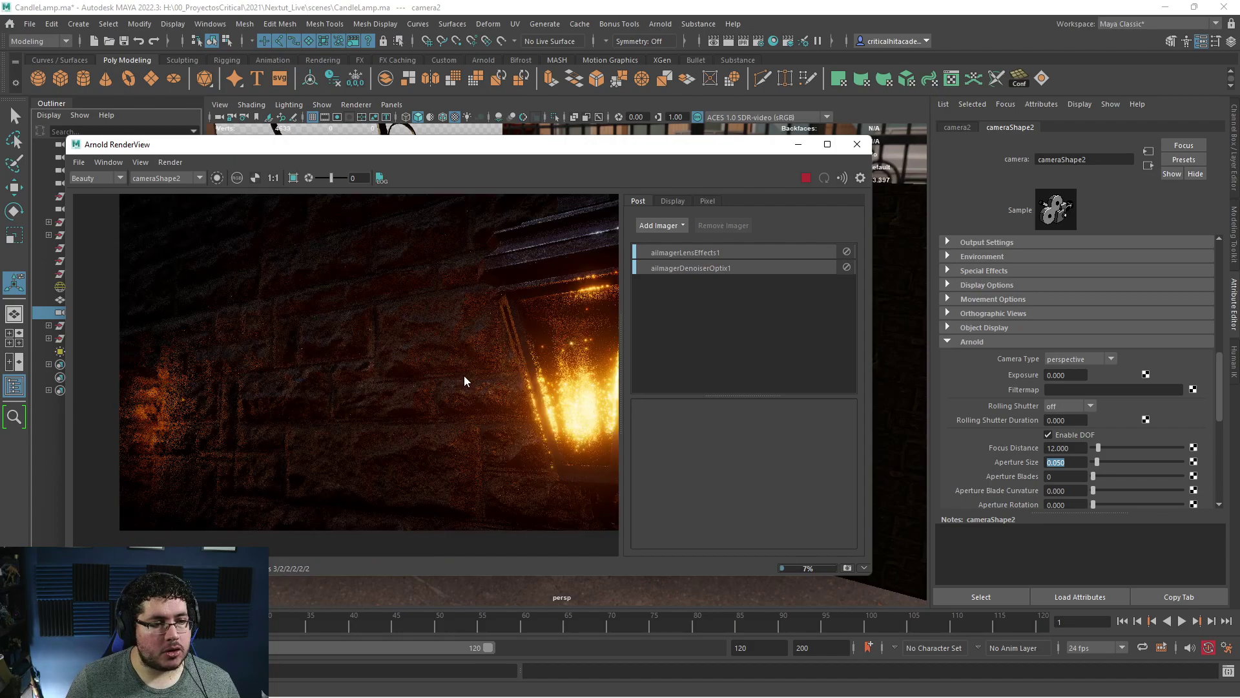
pyautogui.scroll(-3, 464, 382)
pyautogui.moveTo(524, 401); pyautogui.dragTo(469, 394, button='middle')
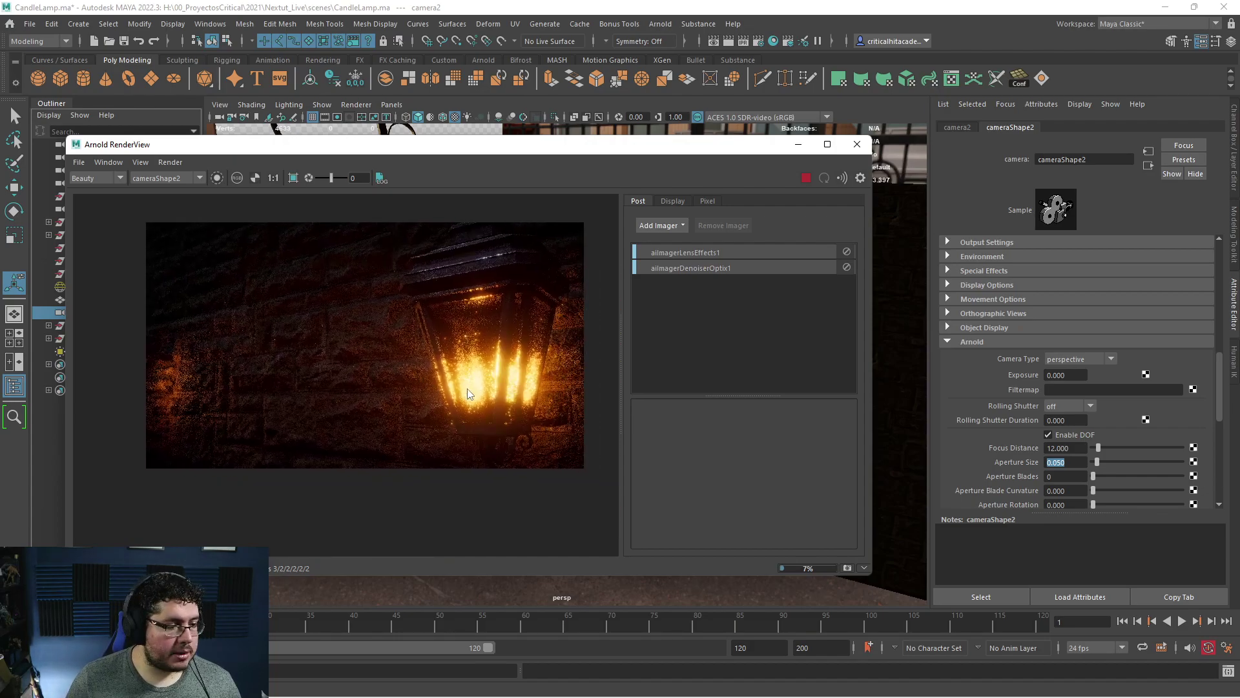
# Check the Arnold adaptive sampling options in the render settings and return to the RenderView.
pyautogui.click(757, 40)
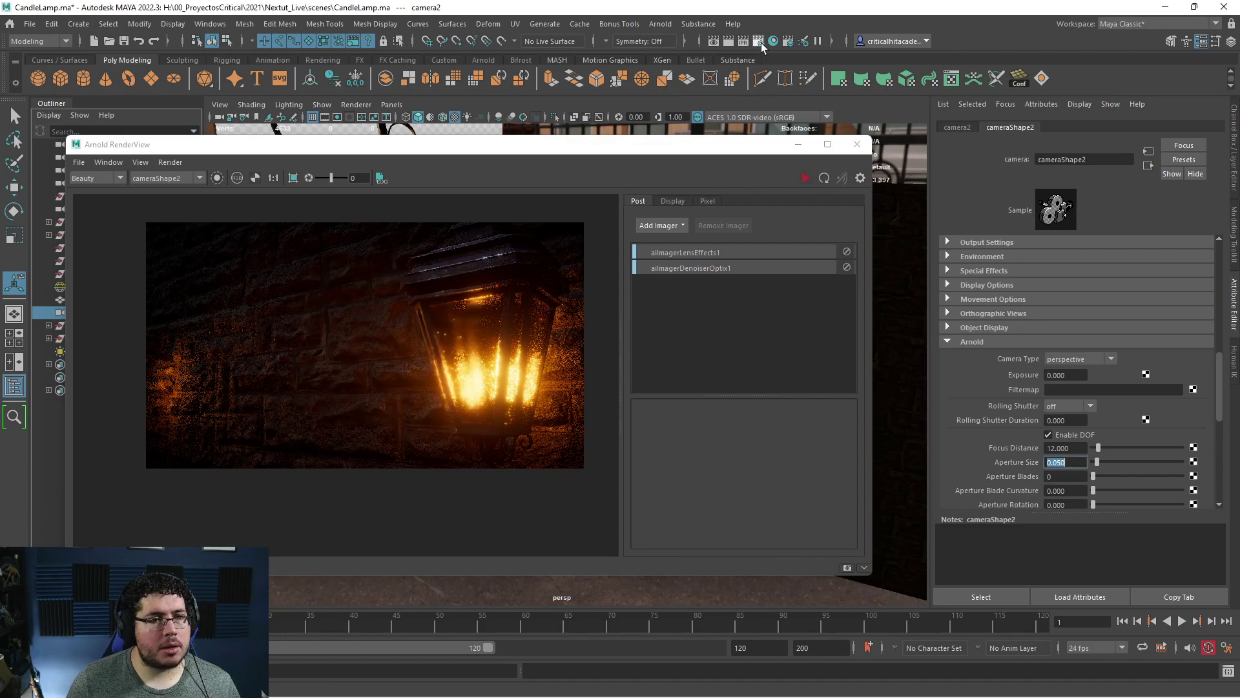
pyautogui.click(584, 143)
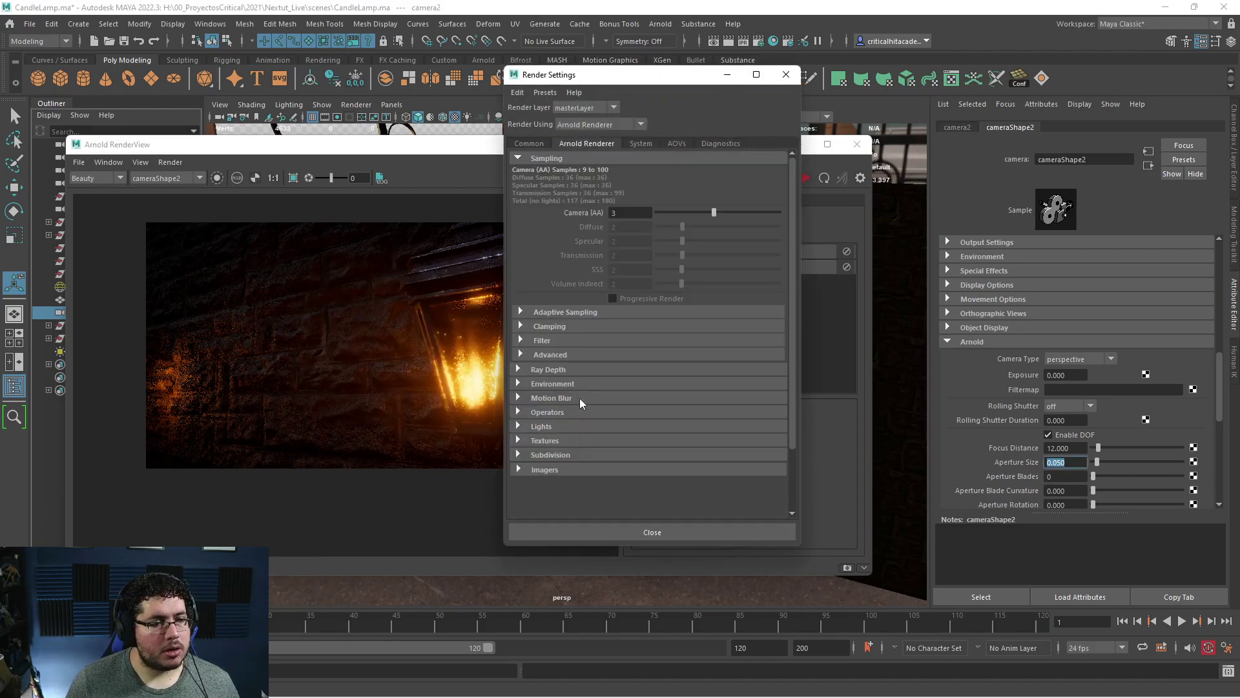
pyautogui.click(542, 312)
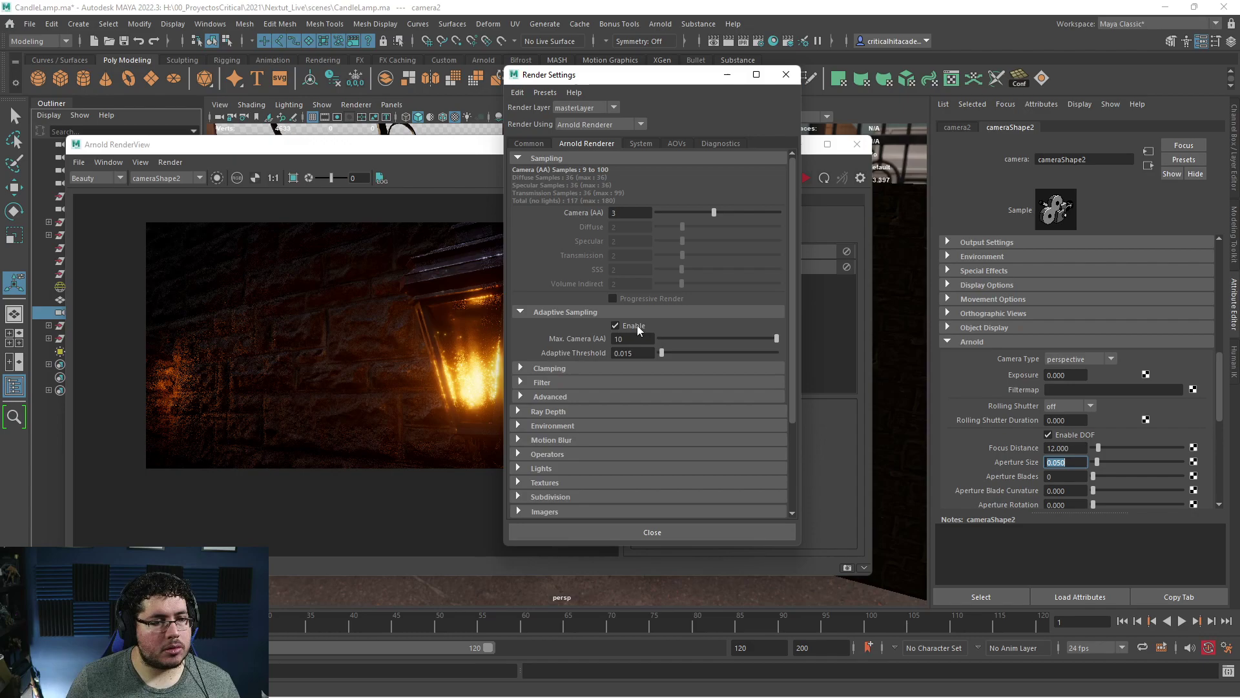
pyautogui.click(480, 149)
# Select the sky dome light, set its exposure to 0, and render the lamp shot.
pyautogui.click(904, 158)
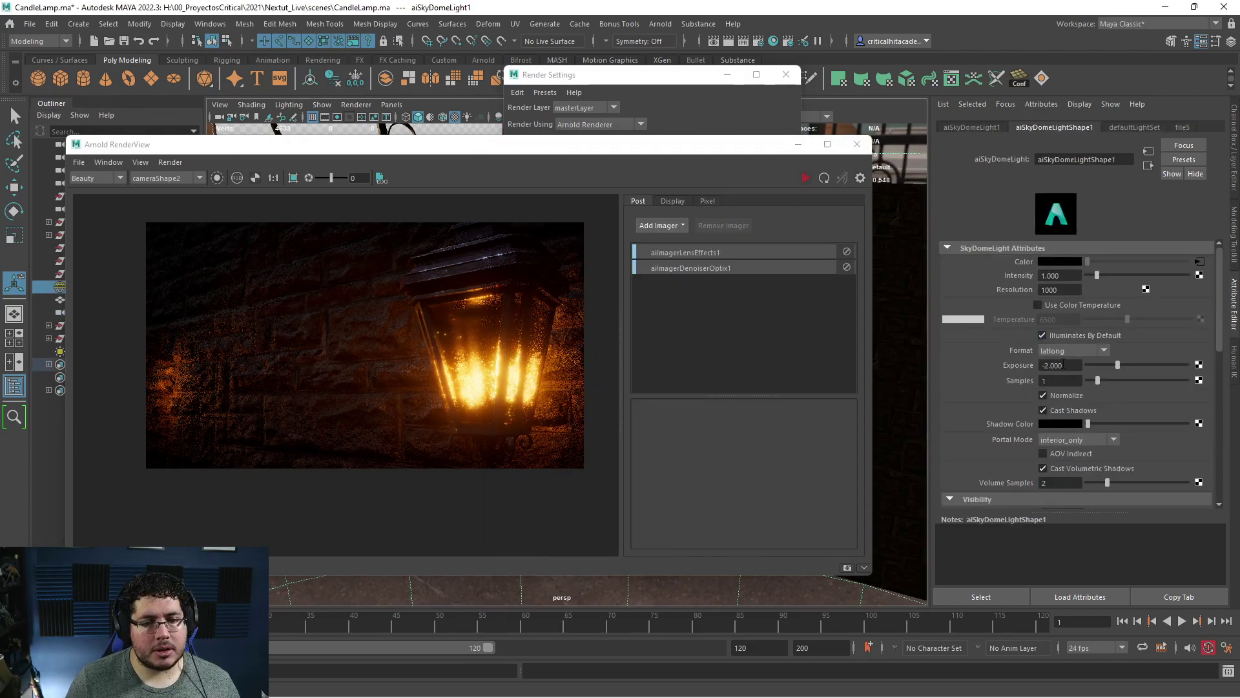
pyautogui.doubleClick(1063, 364)
pyautogui.write('0')
pyautogui.press('Return')
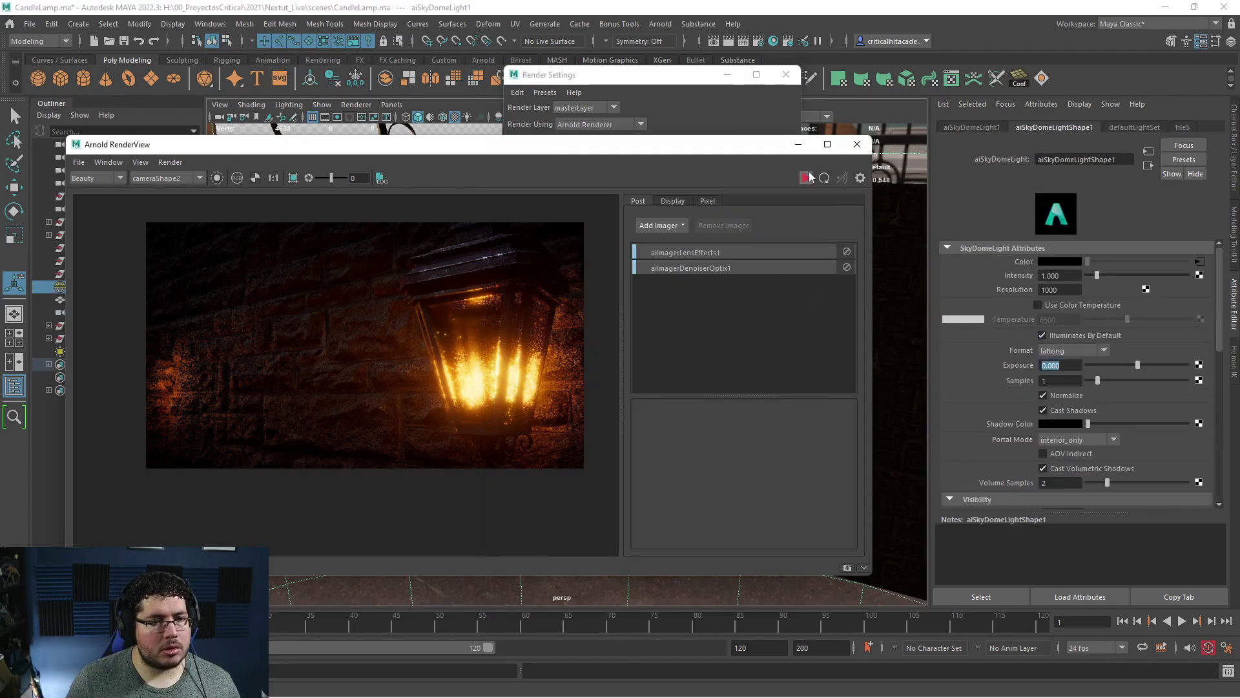
pyautogui.click(806, 177)
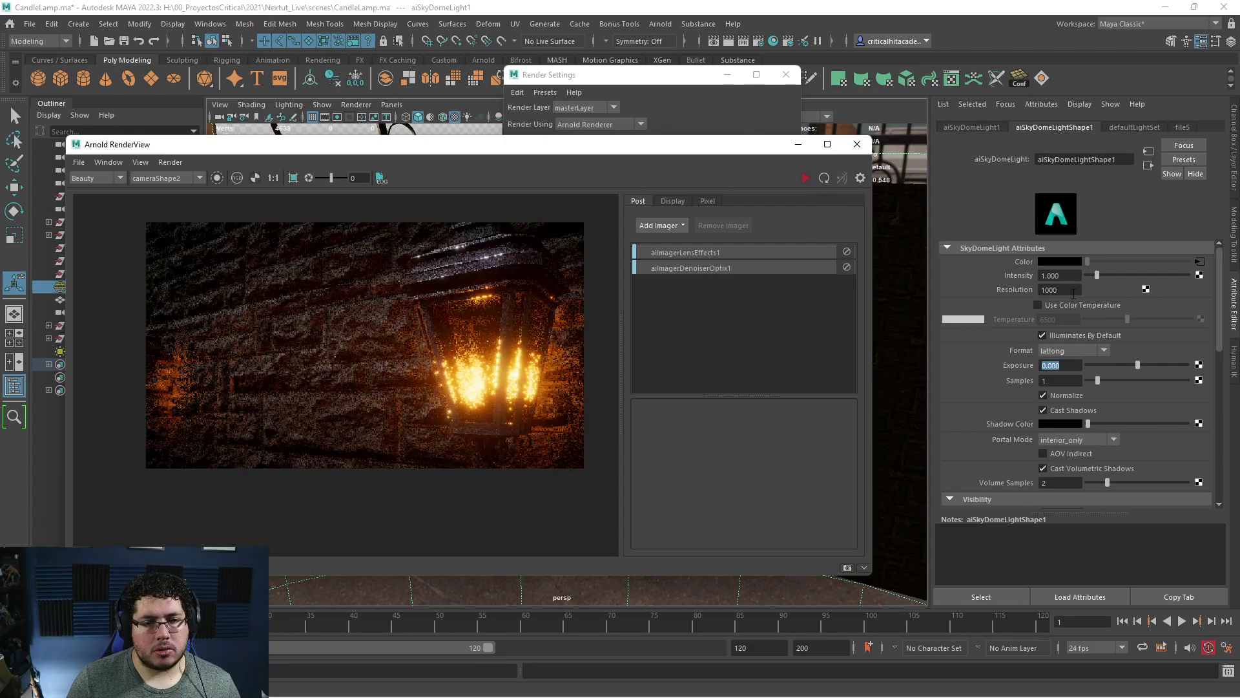
# Set the sky dome light's exposure to -1 and restart the render.
pyautogui.write('-1')
pyautogui.press('Return')
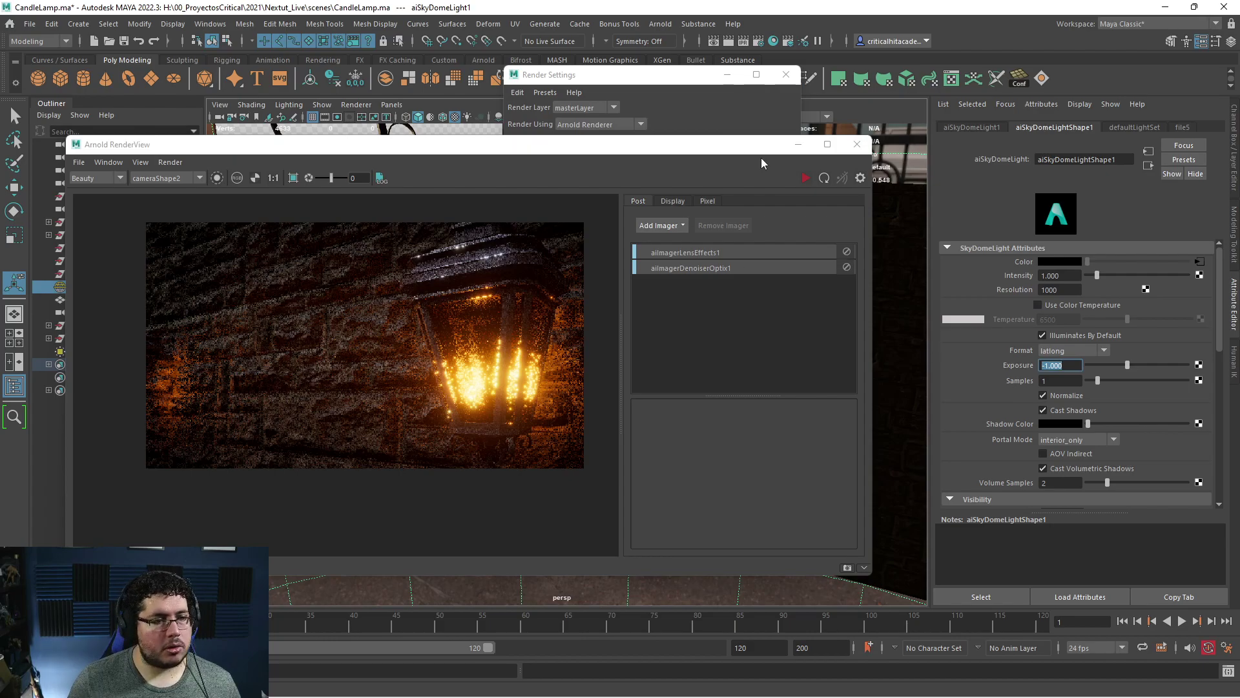
pyautogui.click(806, 177)
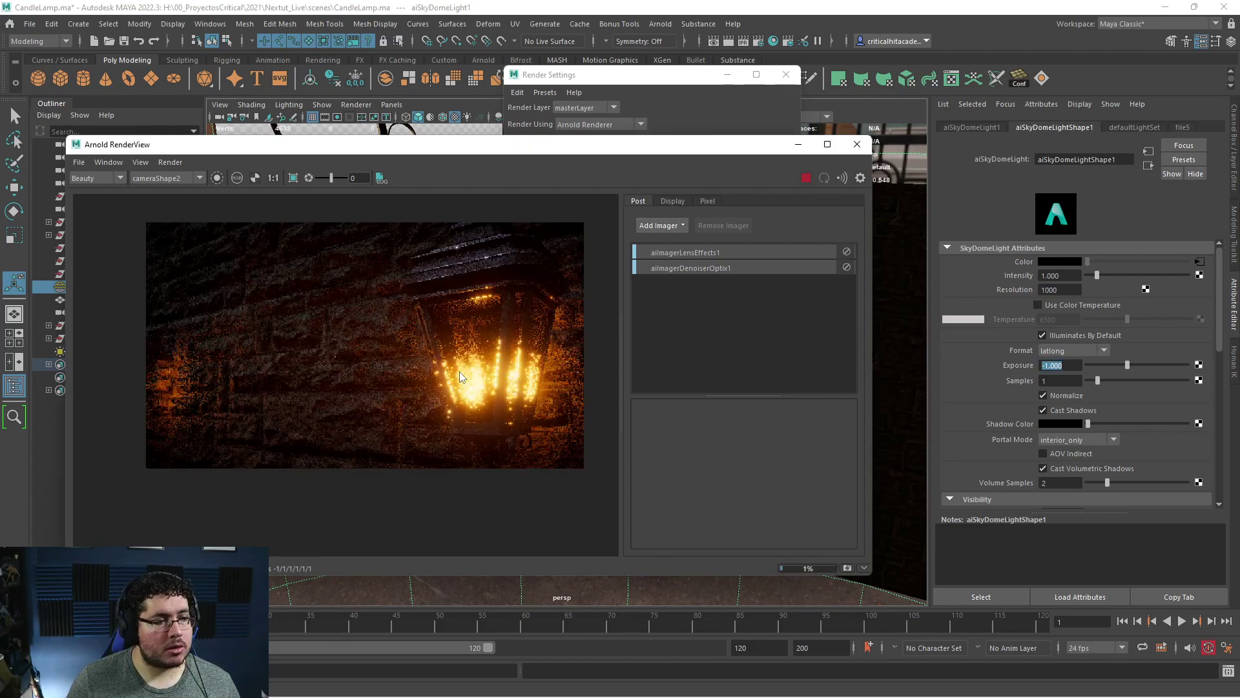
# Inspect the wall and lamp lighting in the enlarged RenderView and stop the render.
pyautogui.scroll(-1, 459, 370)
pyautogui.scroll(3, 402, 366)
pyautogui.scroll(-2, 402, 365)
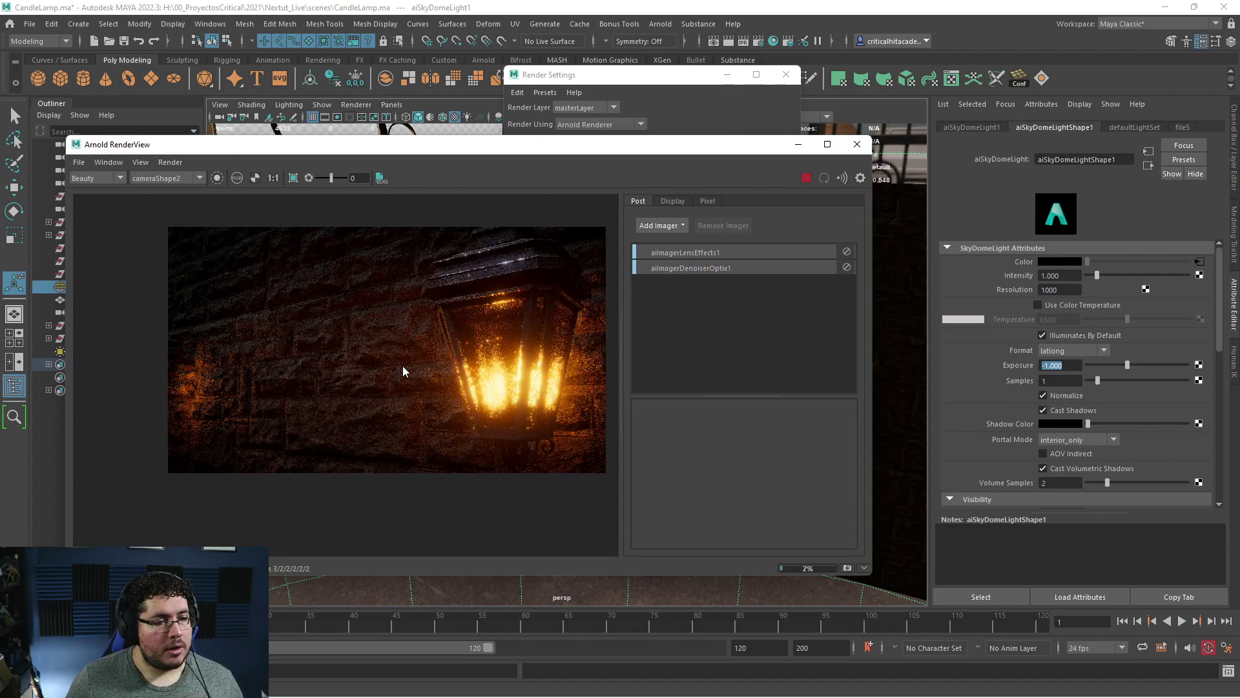
pyautogui.moveTo(712, 150); pyautogui.dragTo(1239, 168)
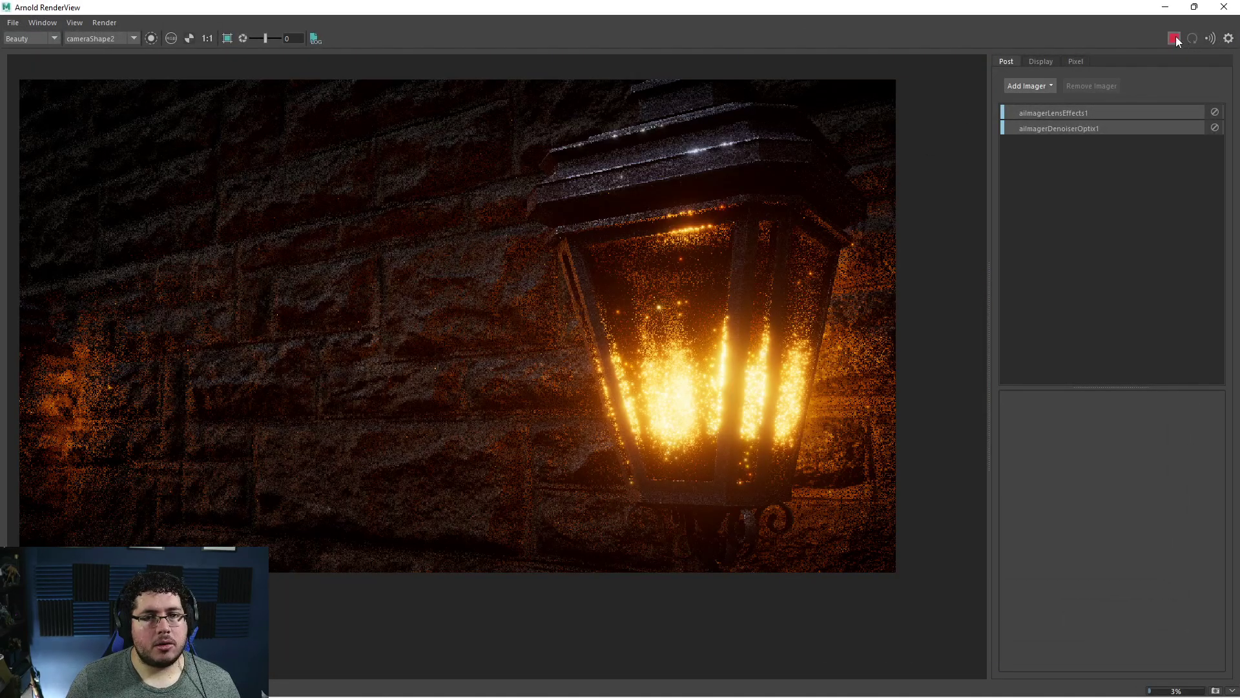
pyautogui.click(1175, 38)
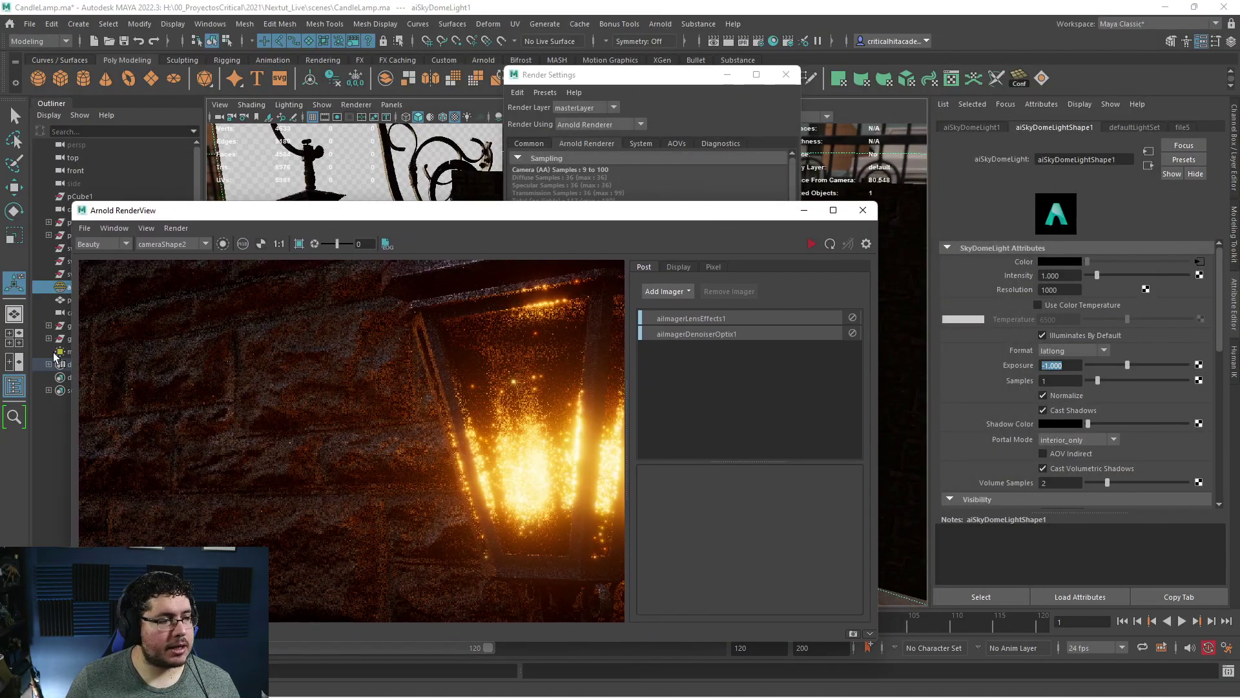
# Select the moonlight area light and set its exposure to 14.
pyautogui.click(59, 352)
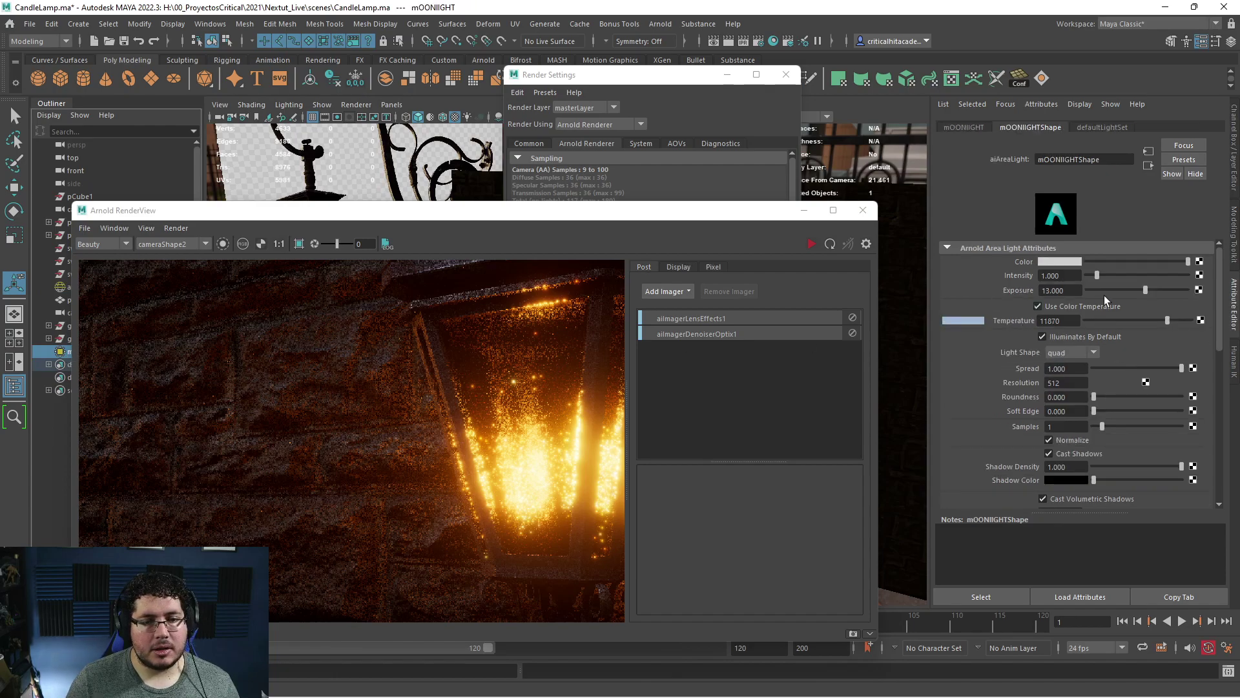
pyautogui.doubleClick(1059, 290)
pyautogui.write('14')
pyautogui.press('Return')
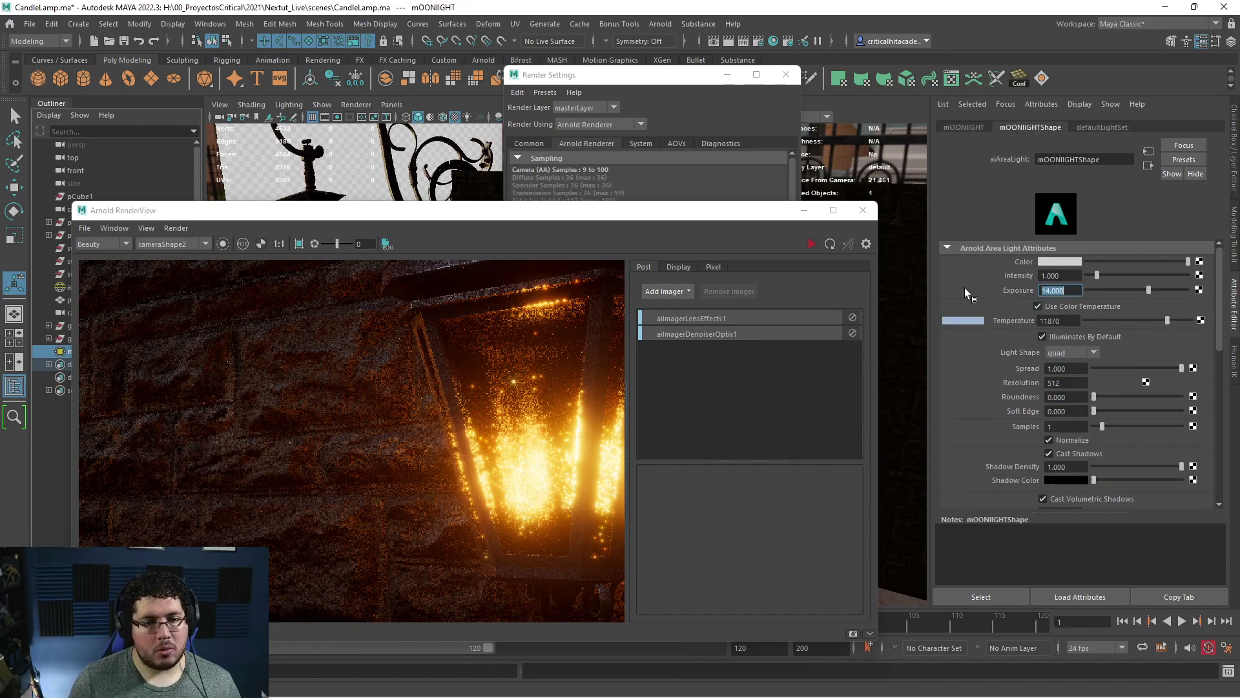
# Render the lamp shot with the moonlight change, examine the wall and lamp, and stop the render.
pyautogui.click(808, 245)
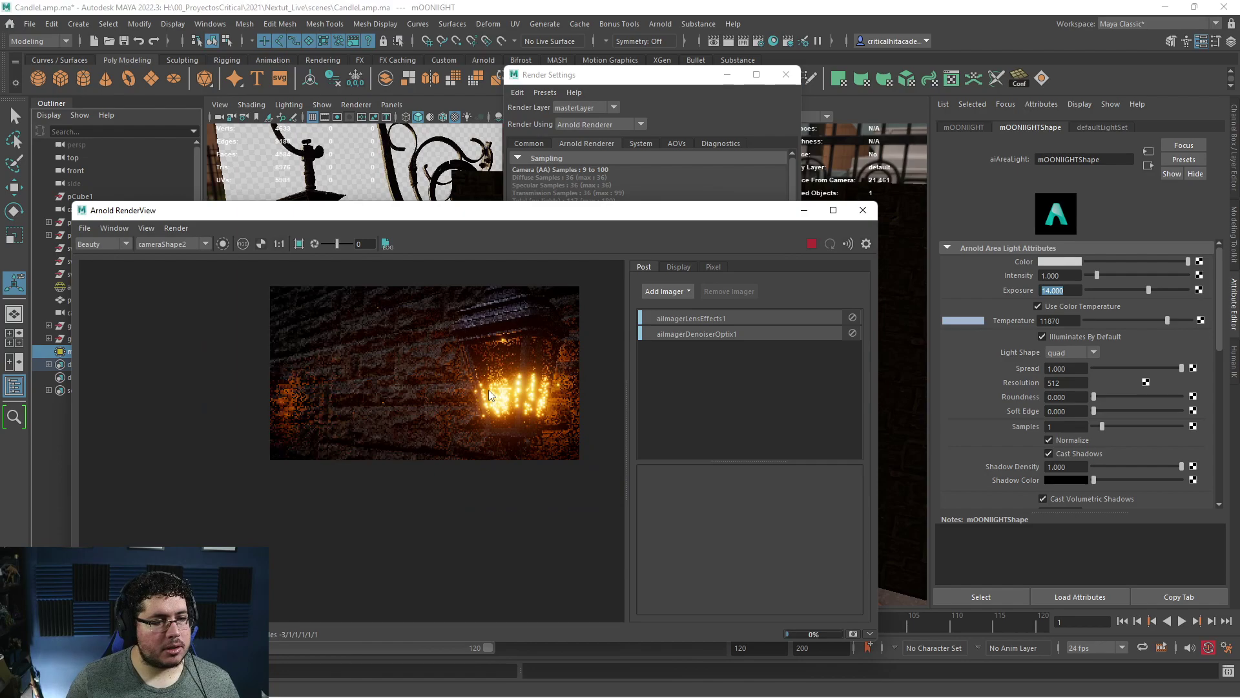
pyautogui.scroll(4, 491, 396)
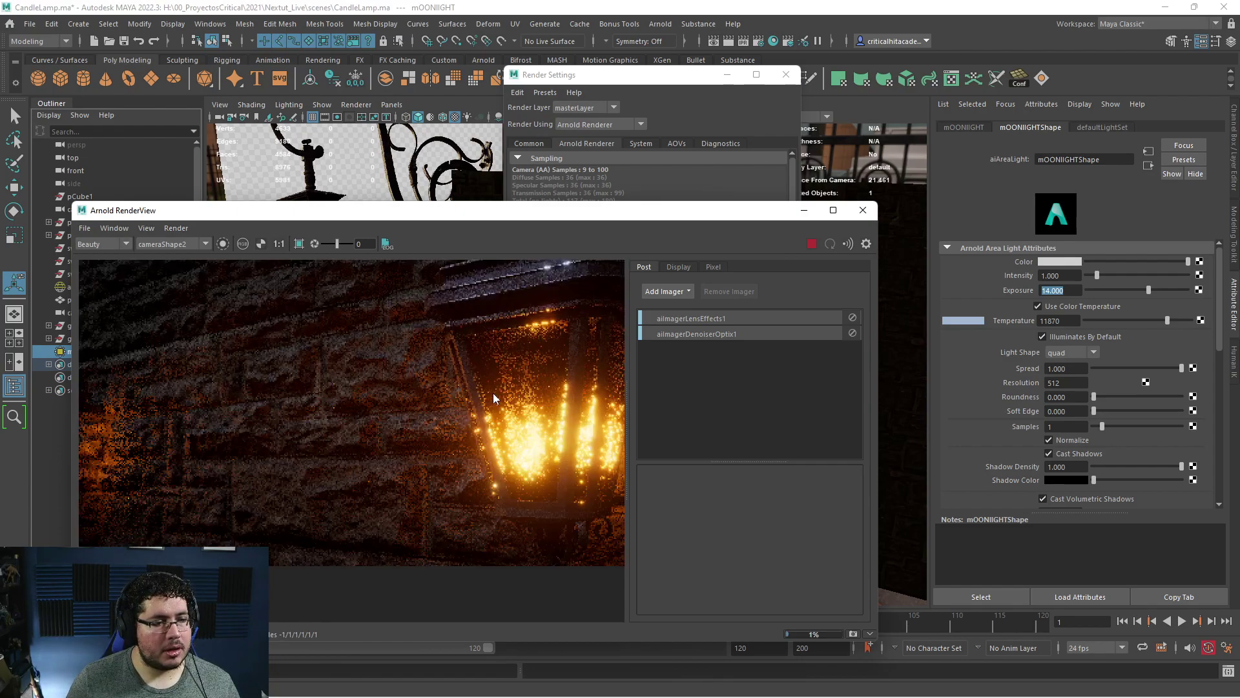
pyautogui.scroll(-5, 493, 392)
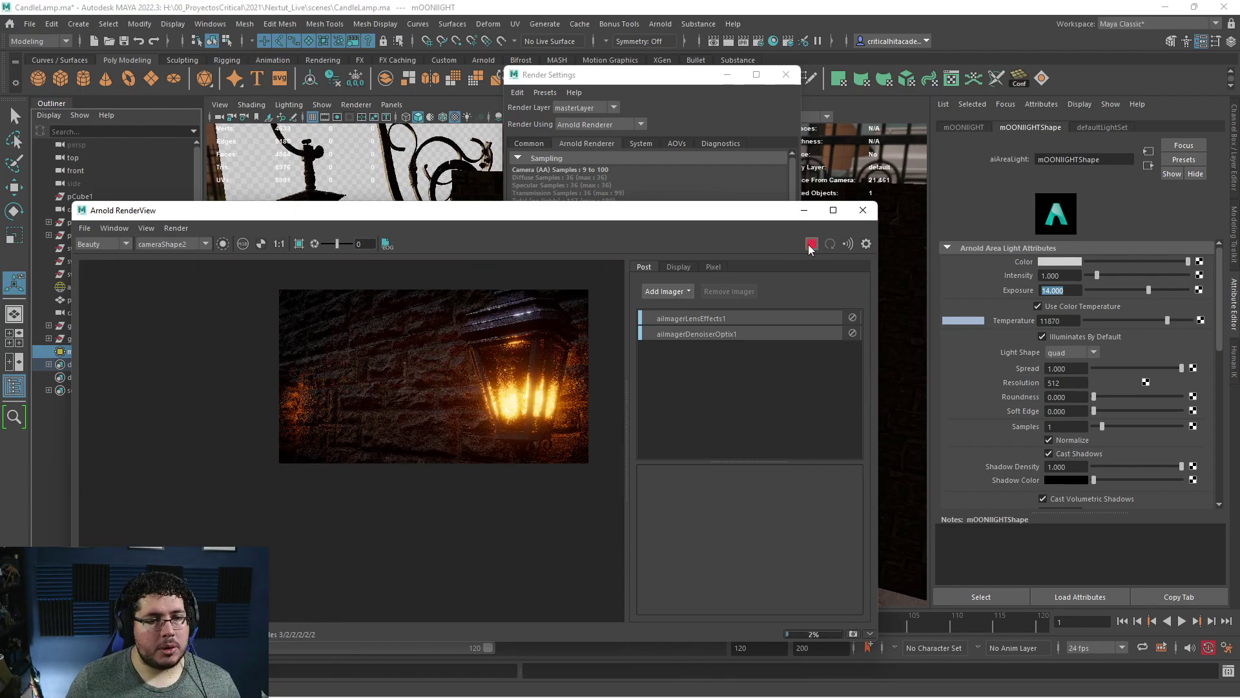
pyautogui.click(808, 244)
# Move the render windows aside, raise the moonlight area light higher above the wall, and restart the render.
pyautogui.moveTo(749, 211); pyautogui.dragTo(568, 268)
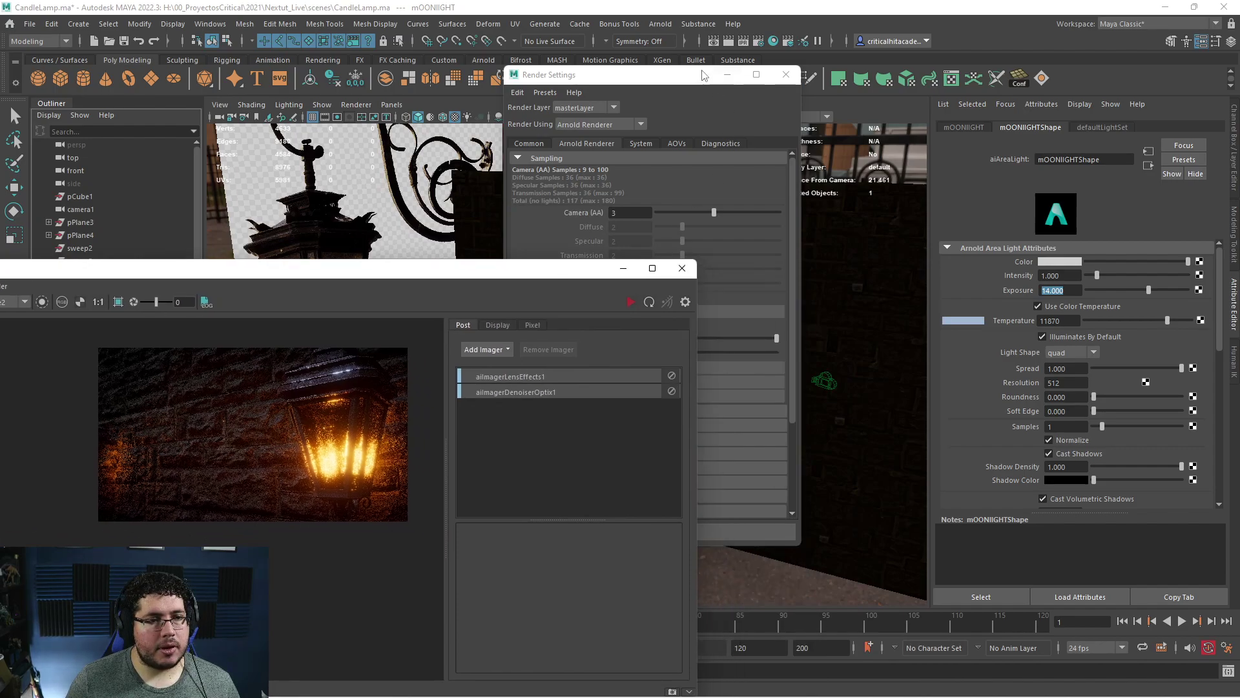
pyautogui.moveTo(704, 76); pyautogui.dragTo(1239, 219)
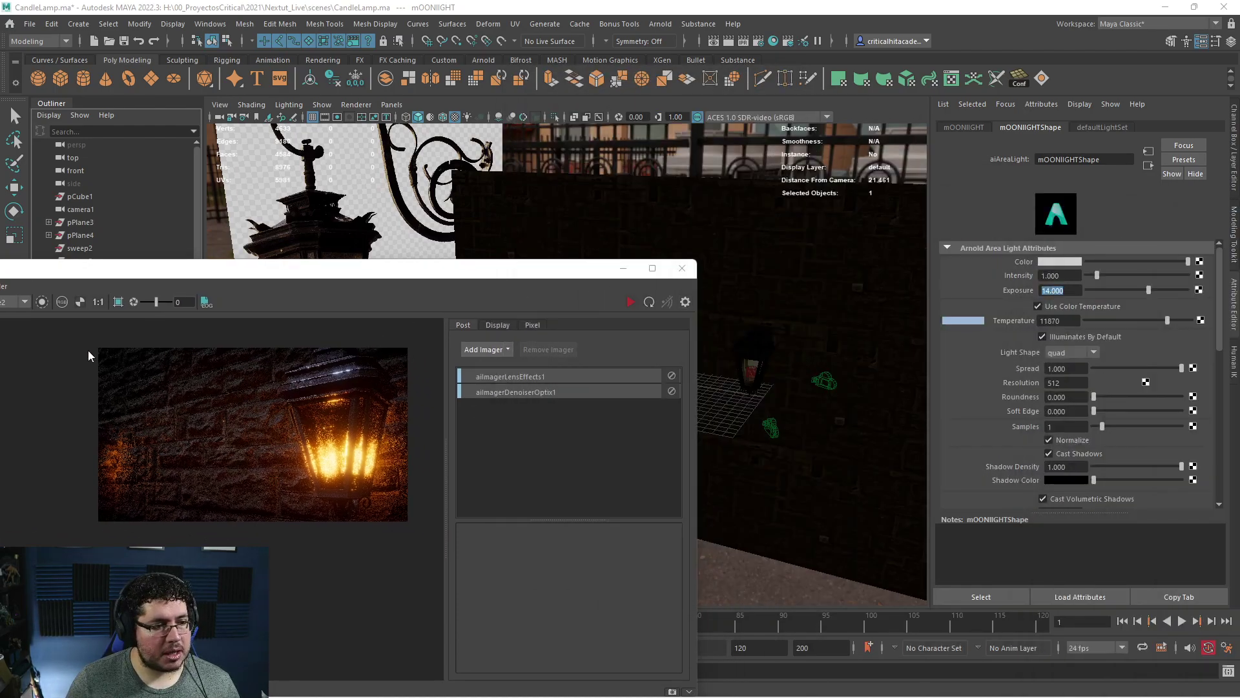
pyautogui.moveTo(404, 277); pyautogui.dragTo(220, 350)
pyautogui.scroll(-3, 571, 200)
pyautogui.keyDown('alt'); pyautogui.moveTo(571, 200); pyautogui.dragTo(645, 336, button='middle'); pyautogui.keyUp('alt')
pyautogui.scroll(-5, 645, 335)
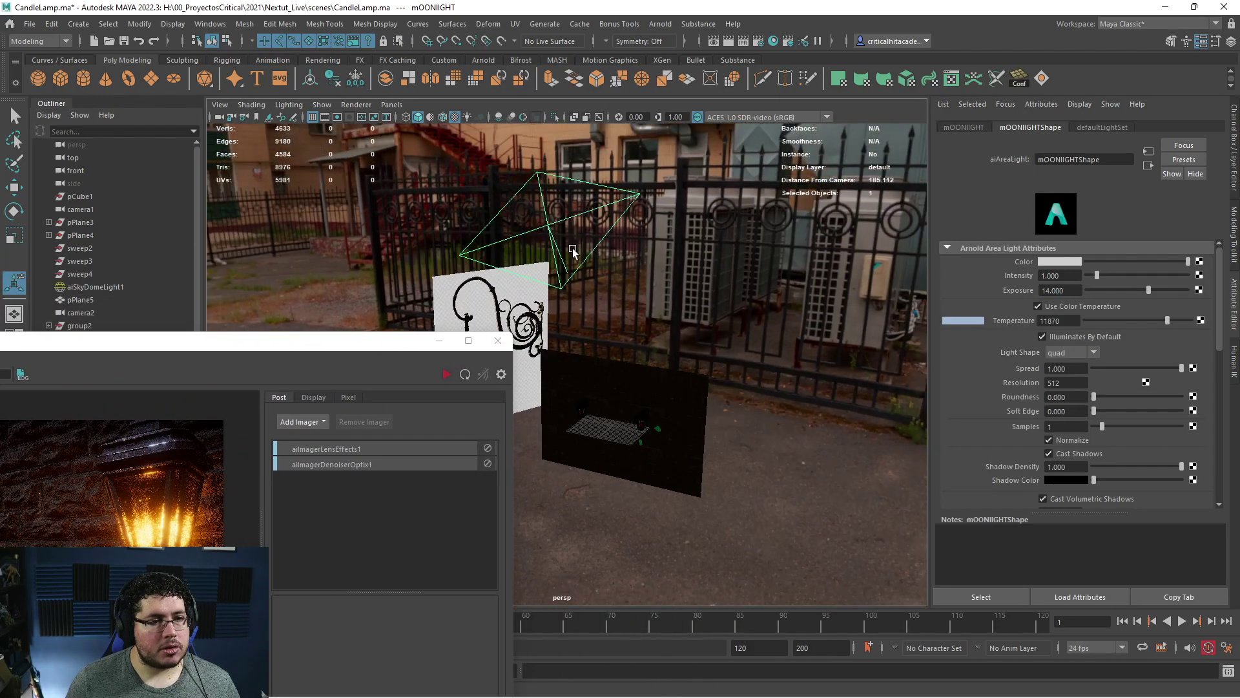
pyautogui.keyDown('alt'); pyautogui.moveTo(580, 246); pyautogui.dragTo(457, 120); pyautogui.keyUp('alt')
pyautogui.press('w')
pyautogui.keyDown('alt'); pyautogui.moveTo(487, 166); pyautogui.dragTo(531, 240, button='middle'); pyautogui.keyUp('alt')
pyautogui.moveTo(512, 208); pyautogui.dragTo(461, 126)
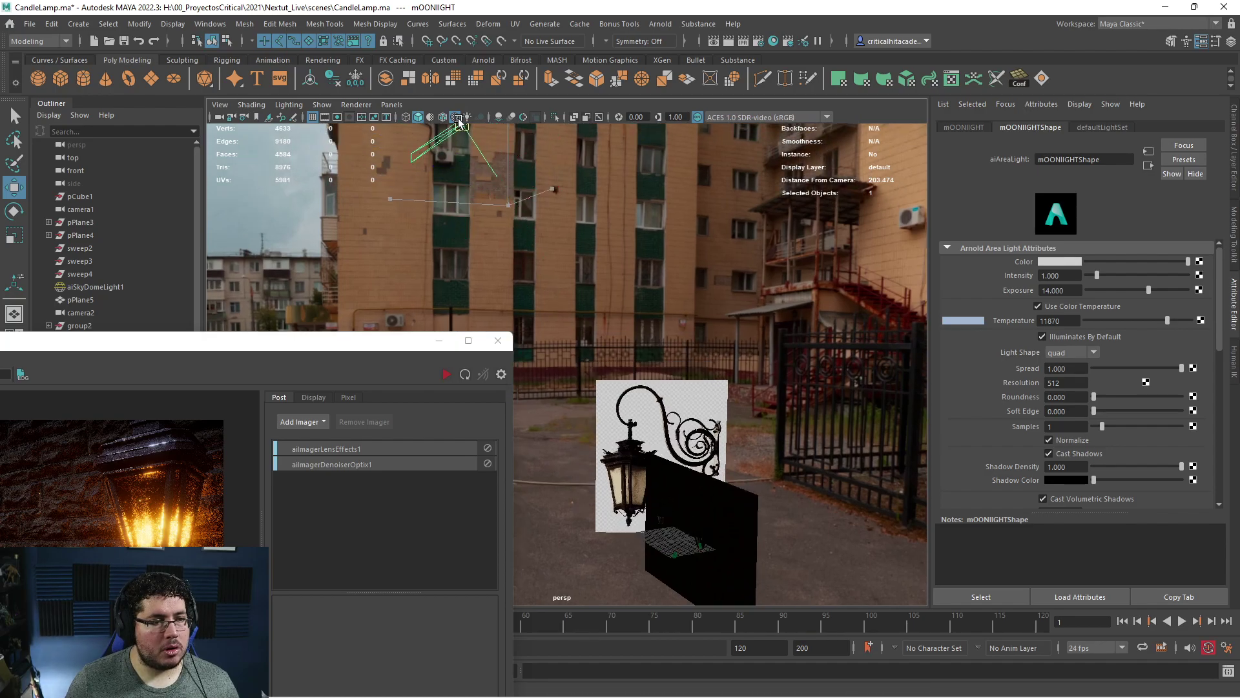
pyautogui.click(445, 375)
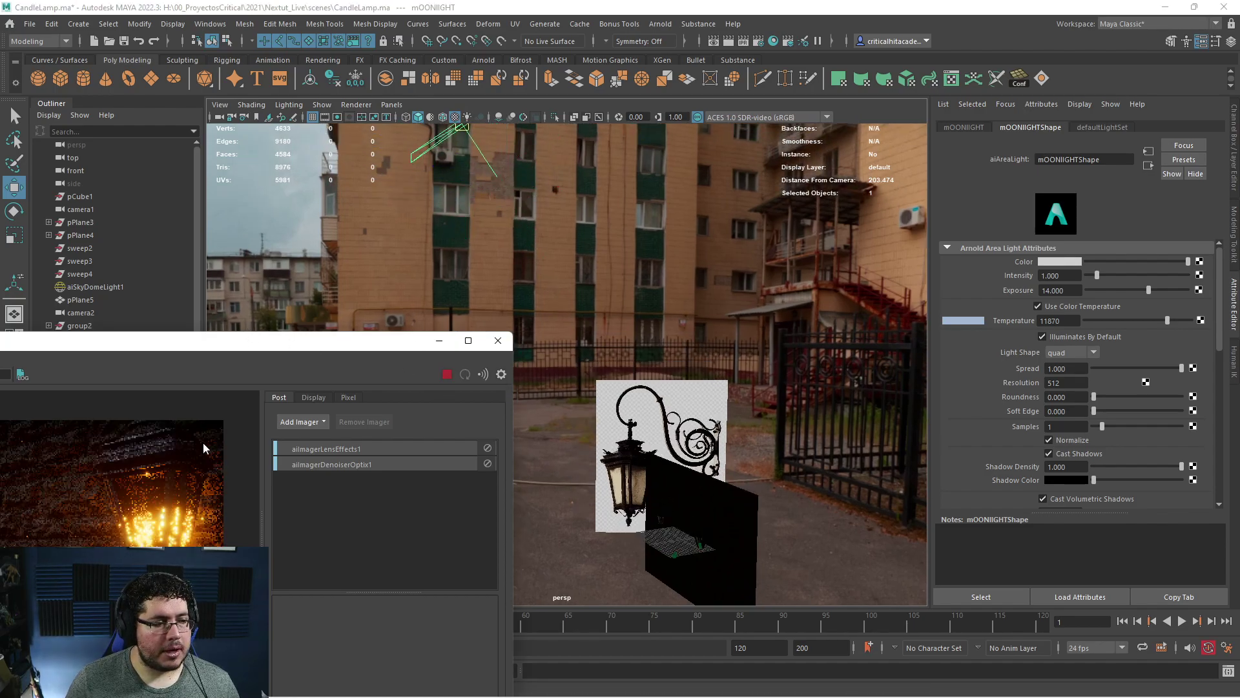
# Examine the render for the moonlight on the lamp roof, the glow on the bricks, and the remaining noise.
pyautogui.moveTo(129, 342); pyautogui.dragTo(445, 264)
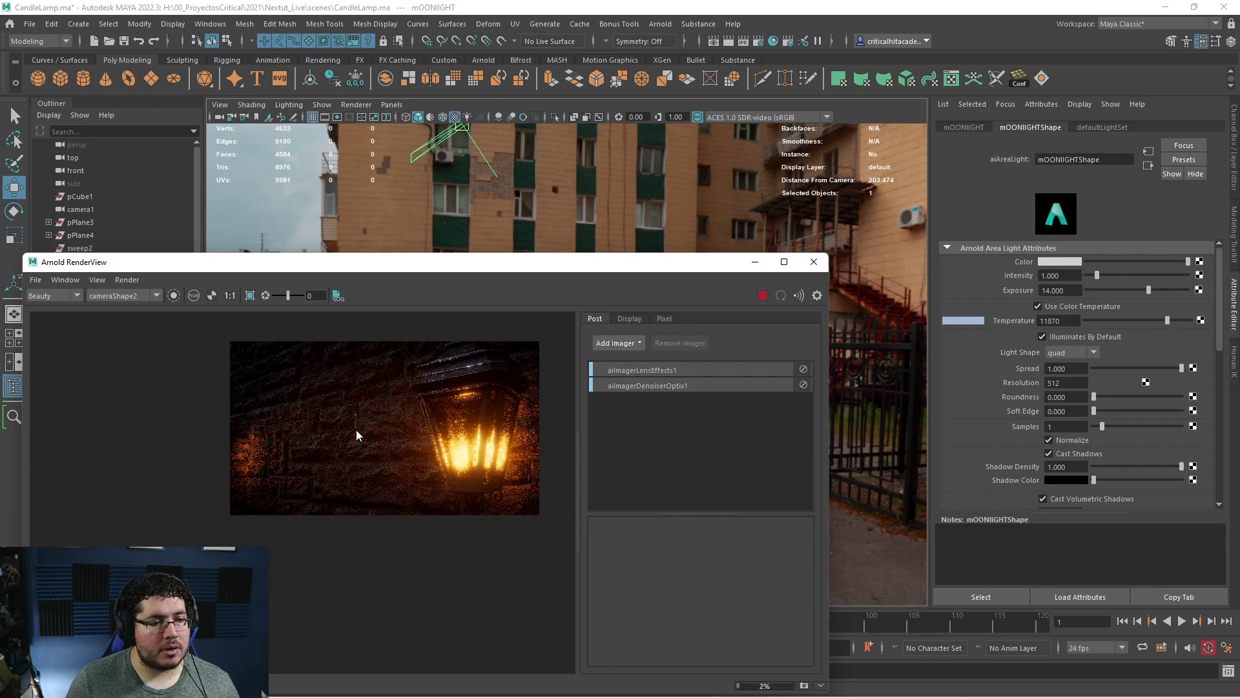
pyautogui.scroll(2, 355, 428)
pyautogui.scroll(-2, 355, 428)
pyautogui.scroll(1, 361, 428)
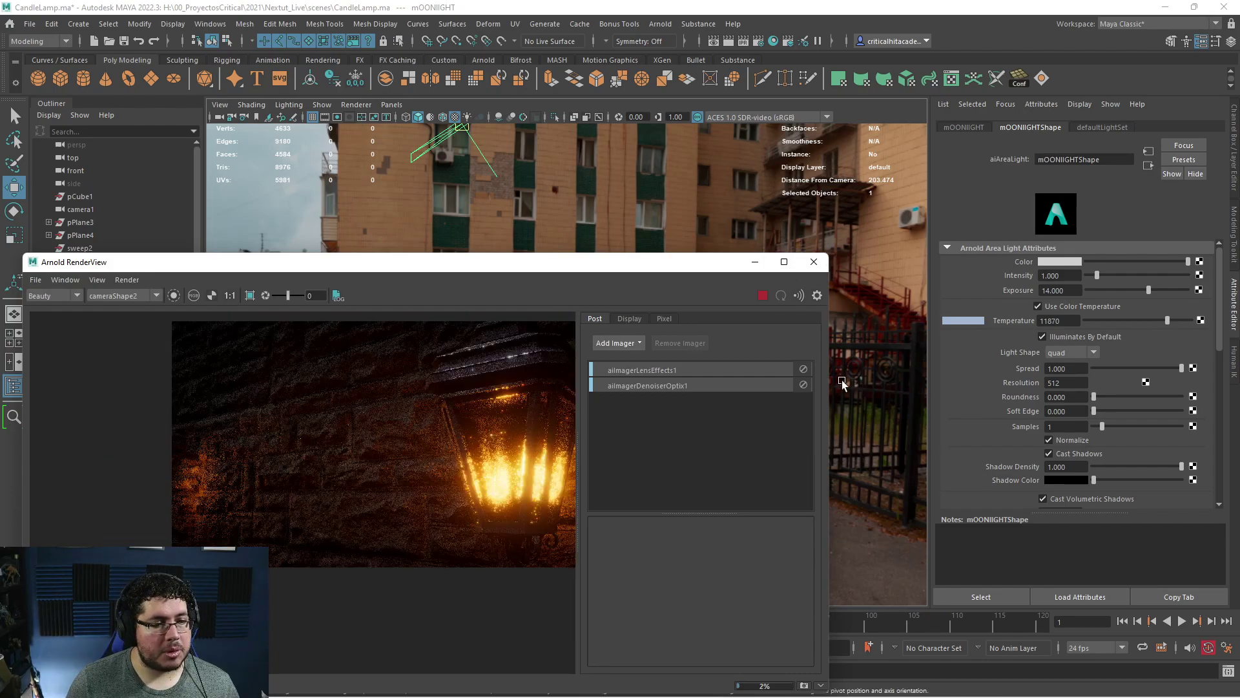
pyautogui.scroll(-1, 498, 465)
pyautogui.scroll(1, 499, 465)
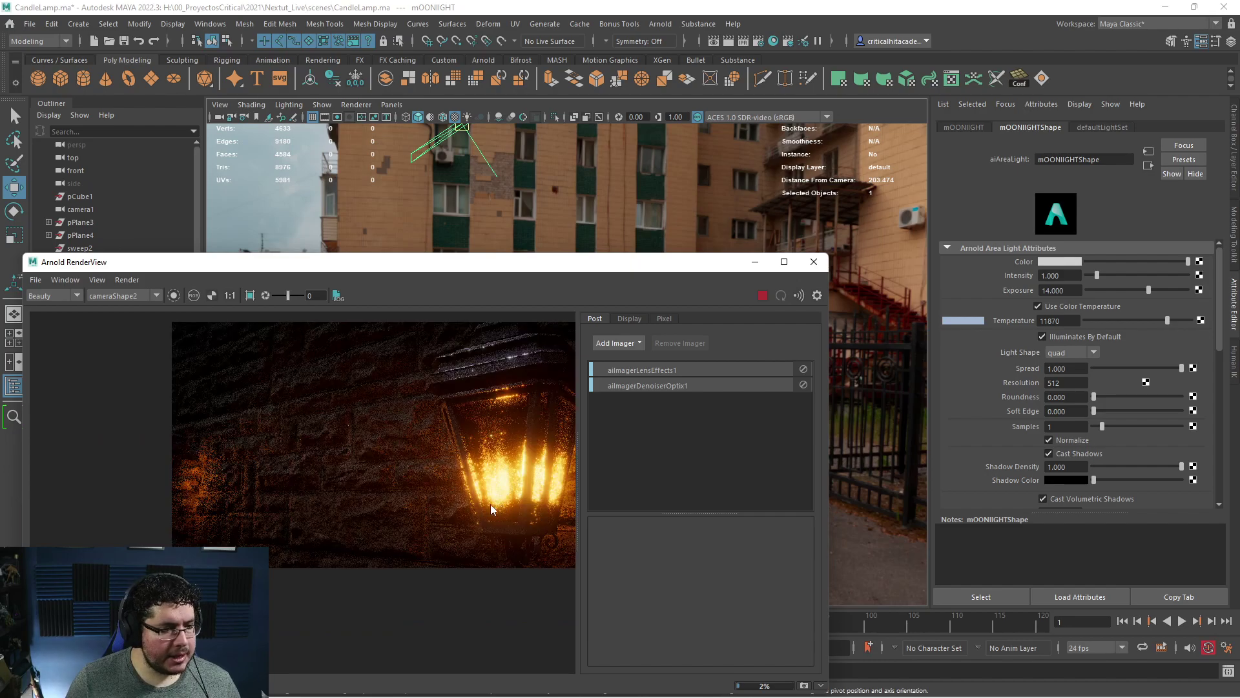
pyautogui.scroll(1, 452, 502)
pyautogui.scroll(-2, 374, 495)
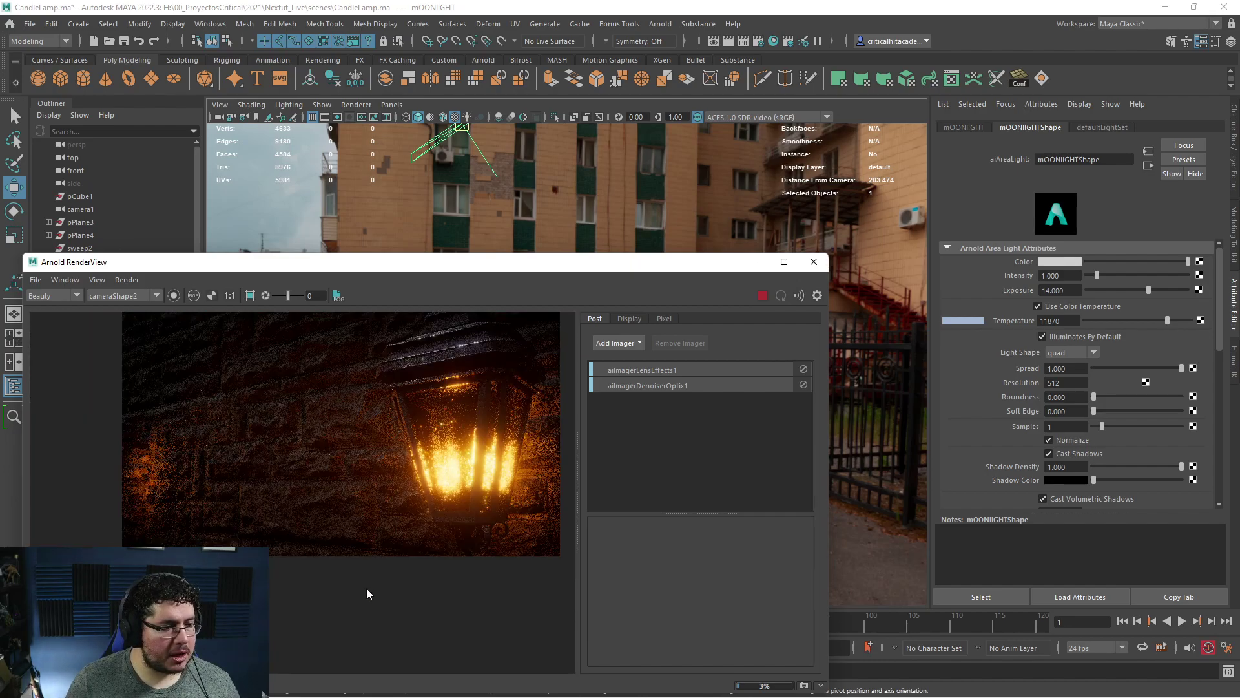
pyautogui.scroll(3, 339, 476)
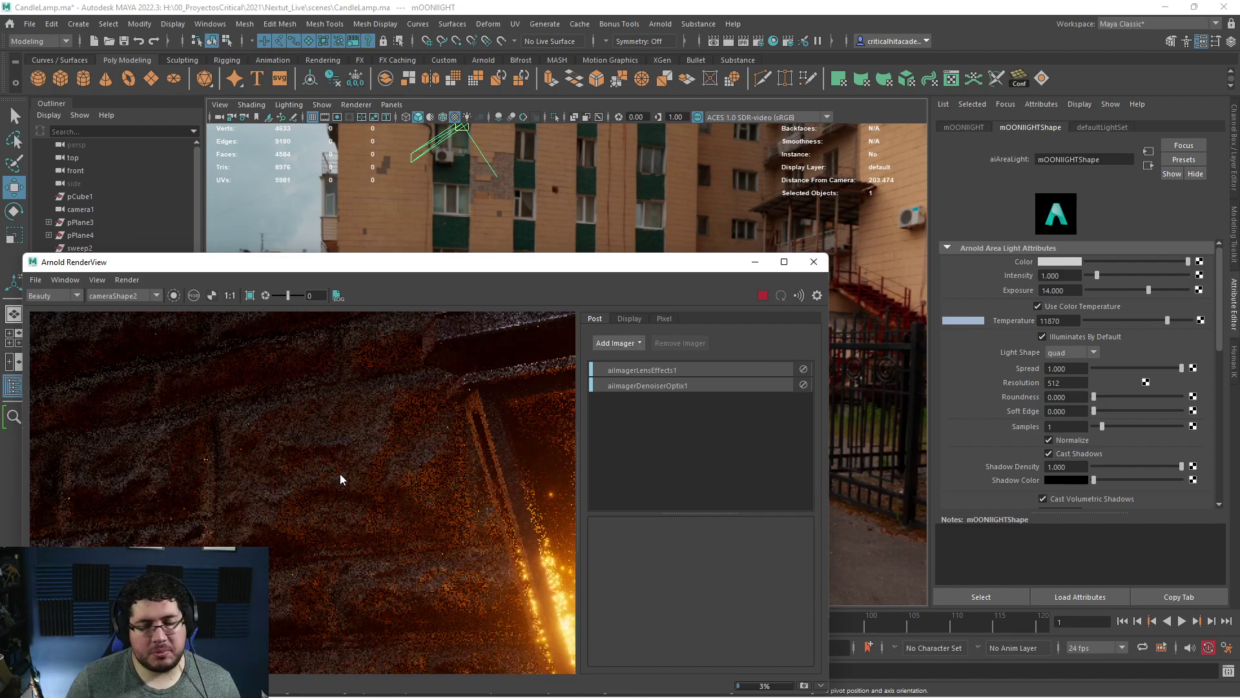
pyautogui.scroll(-4, 341, 479)
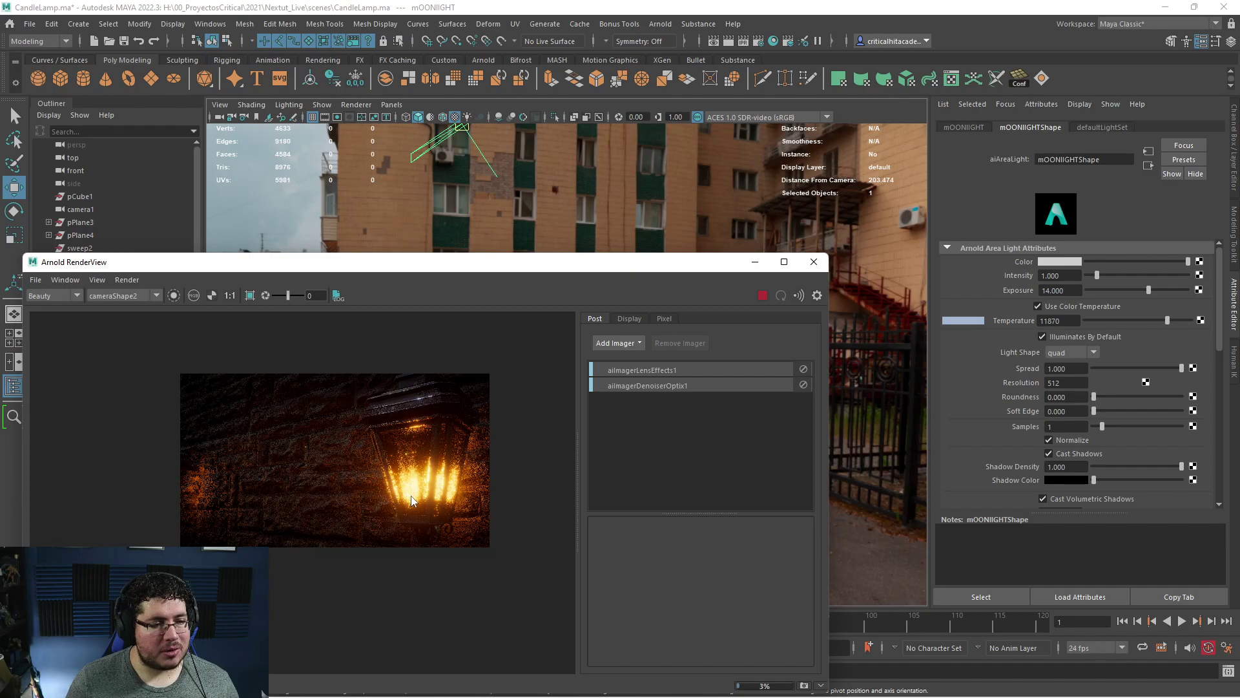
pyautogui.scroll(4, 411, 496)
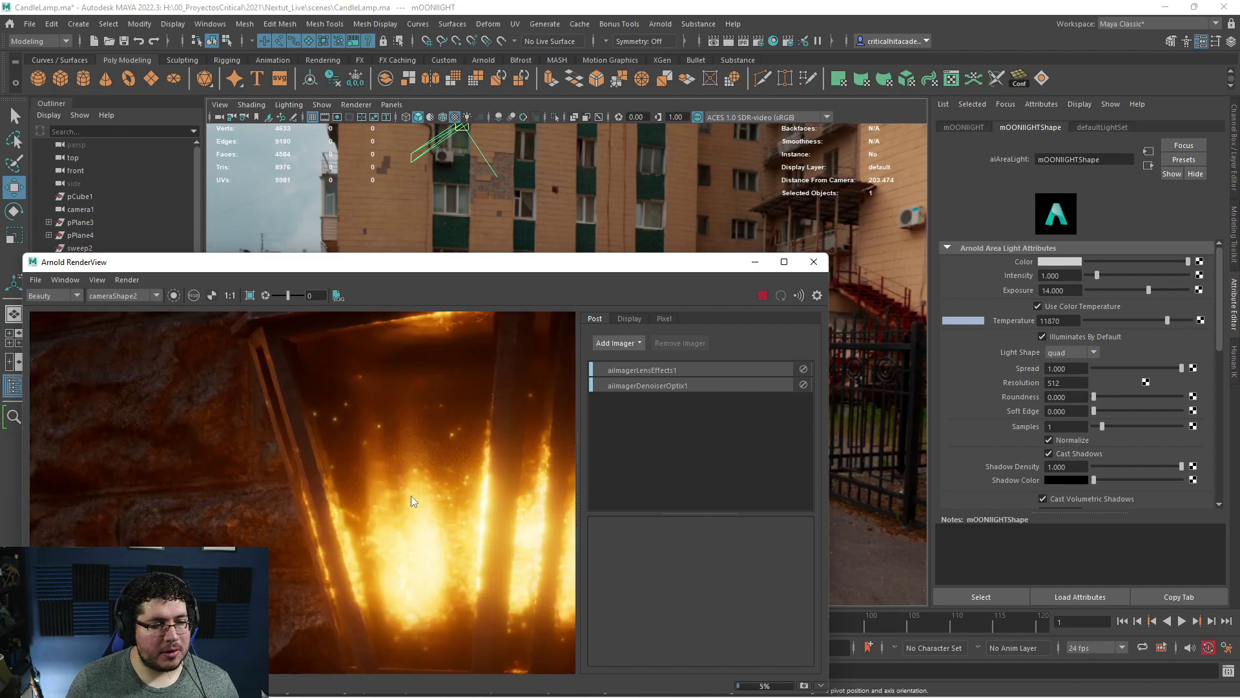
pyautogui.scroll(-4, 411, 494)
pyautogui.scroll(2, 411, 494)
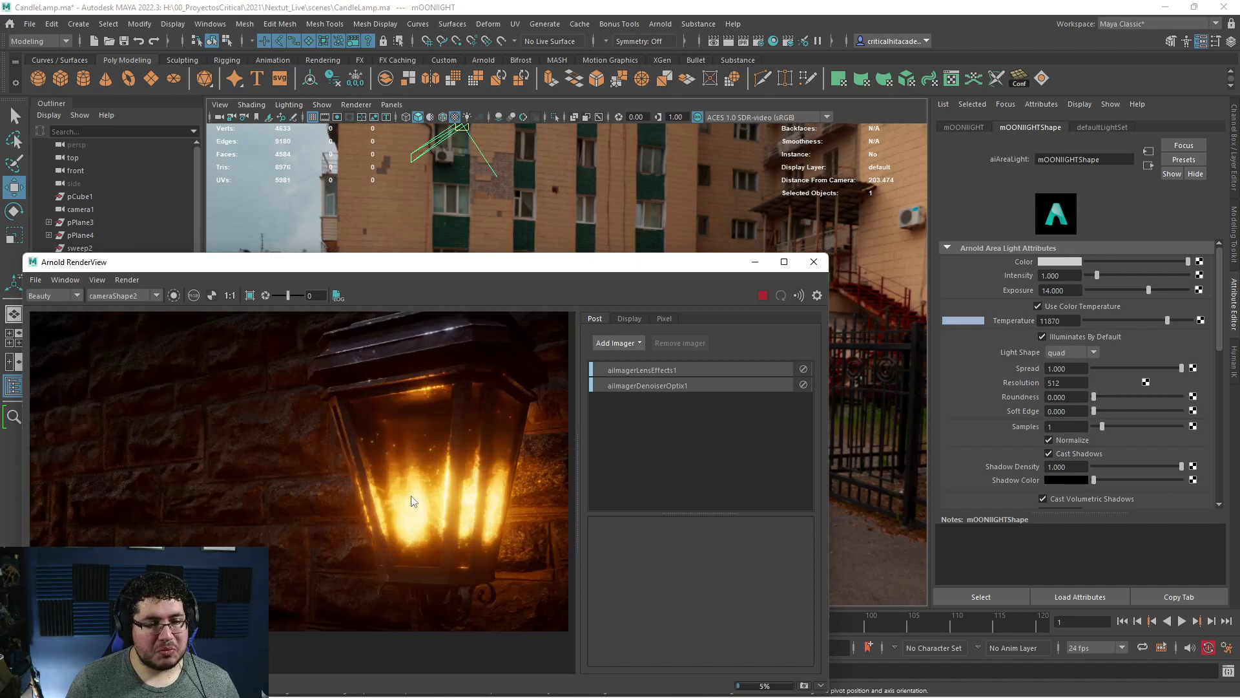
pyautogui.scroll(-3, 411, 495)
pyautogui.scroll(5, 411, 495)
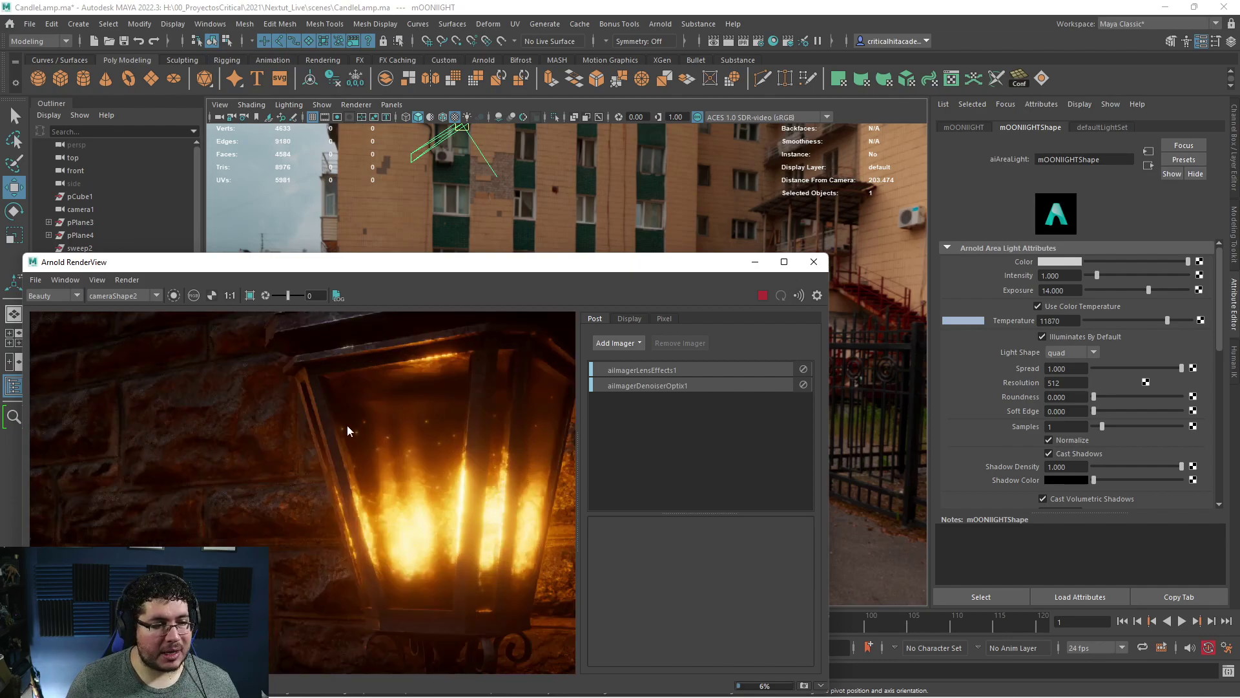
pyautogui.scroll(-2, 236, 501)
pyautogui.scroll(-3, 166, 476)
pyautogui.scroll(3, 221, 463)
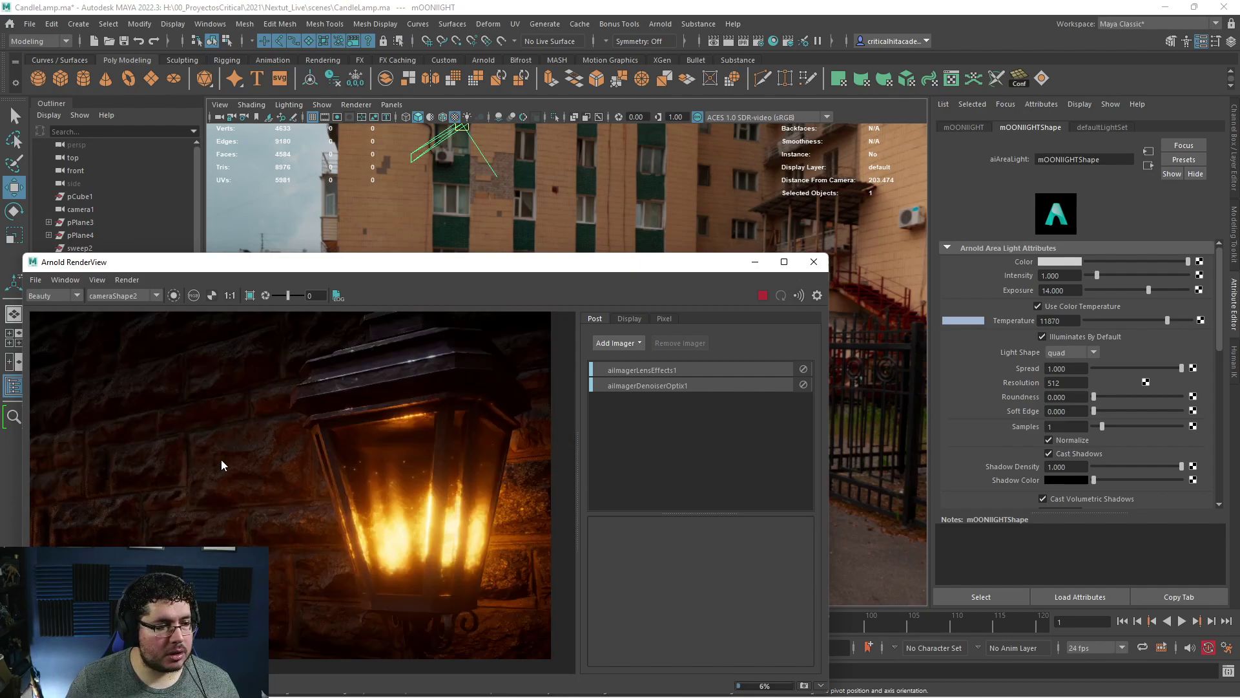
pyautogui.scroll(-1, 243, 493)
pyautogui.scroll(2, 271, 535)
pyautogui.scroll(2, 420, 485)
pyautogui.scroll(-2, 413, 486)
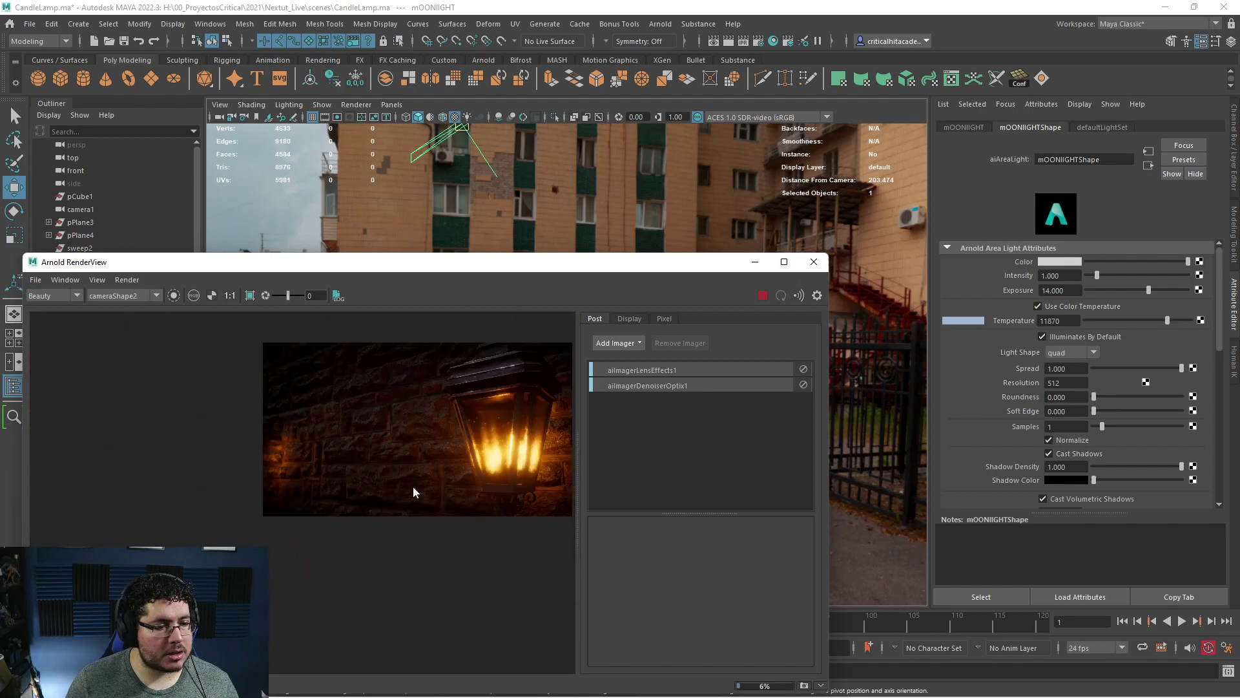
pyautogui.scroll(1, 413, 487)
# Minimize the RenderView, look through camera2, and tear off a copy of its view, parking it off the main workspace.
pyautogui.click(755, 262)
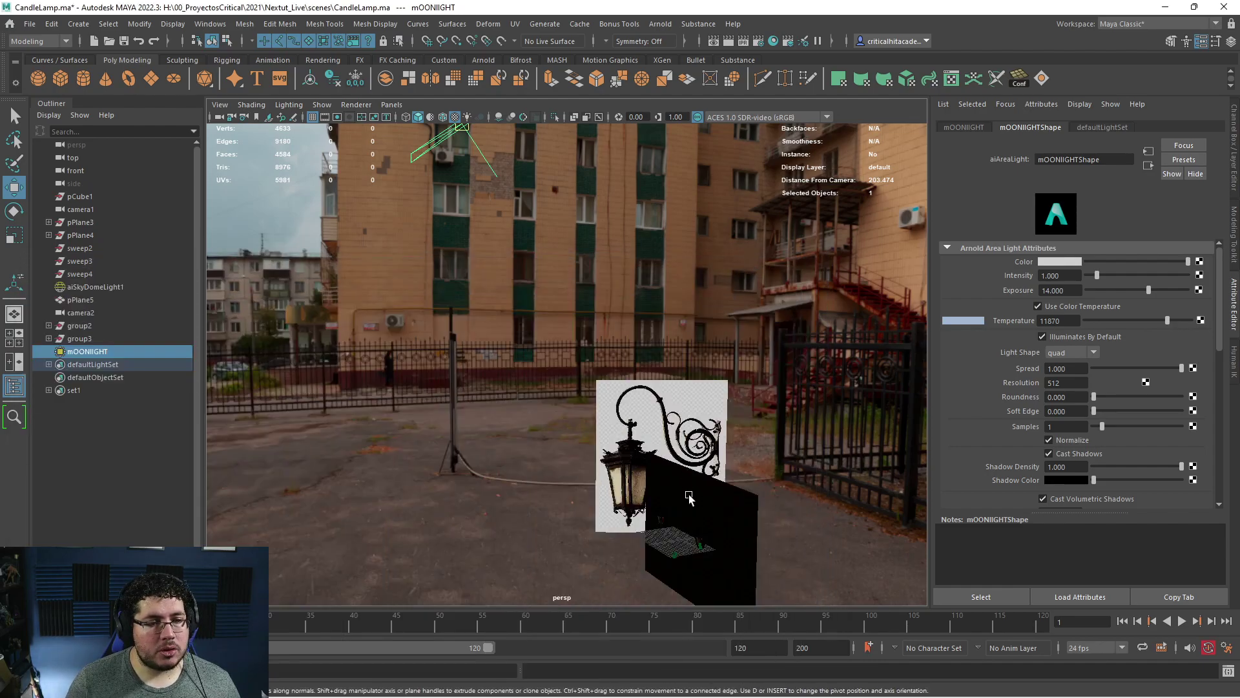
pyautogui.scroll(3, 761, 466)
pyautogui.click(714, 511)
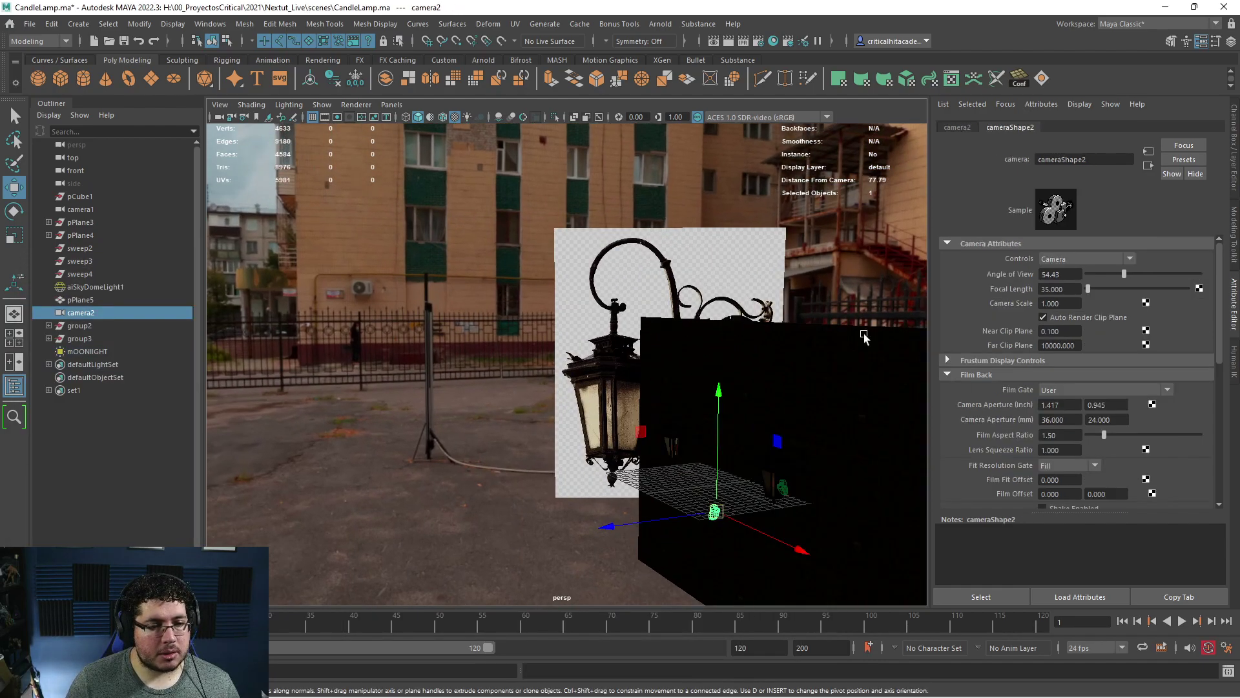
pyautogui.click(391, 105)
pyautogui.click(432, 156)
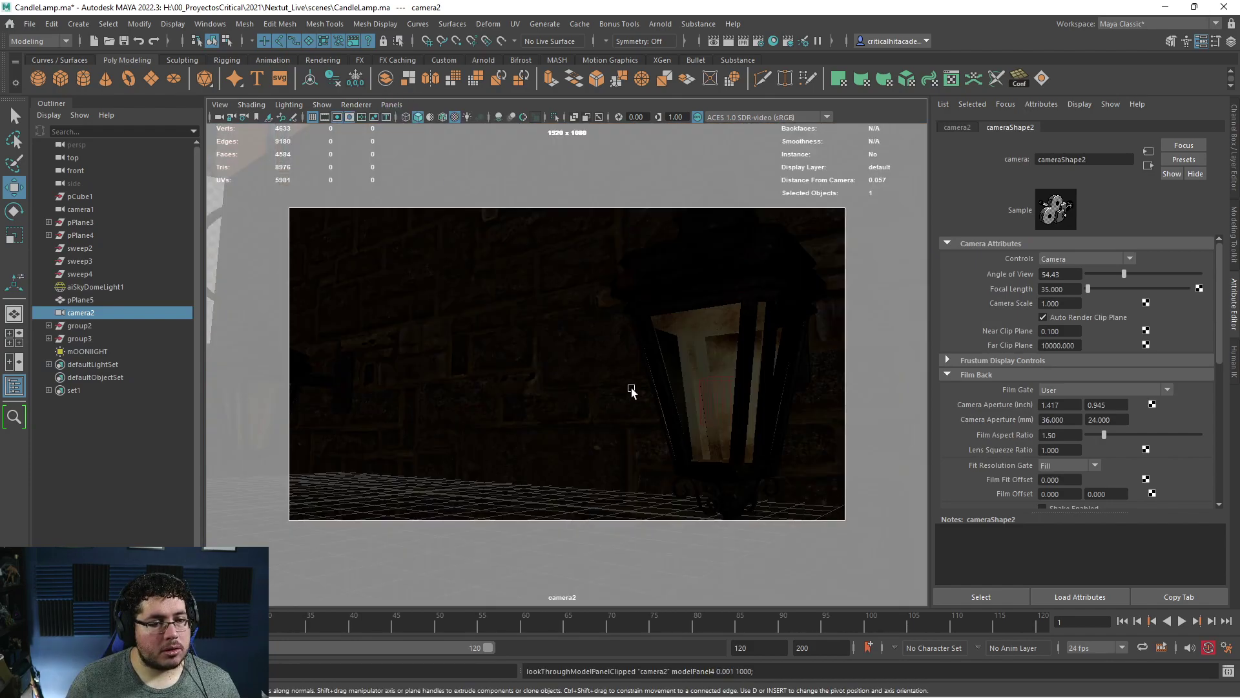
pyautogui.click(387, 104)
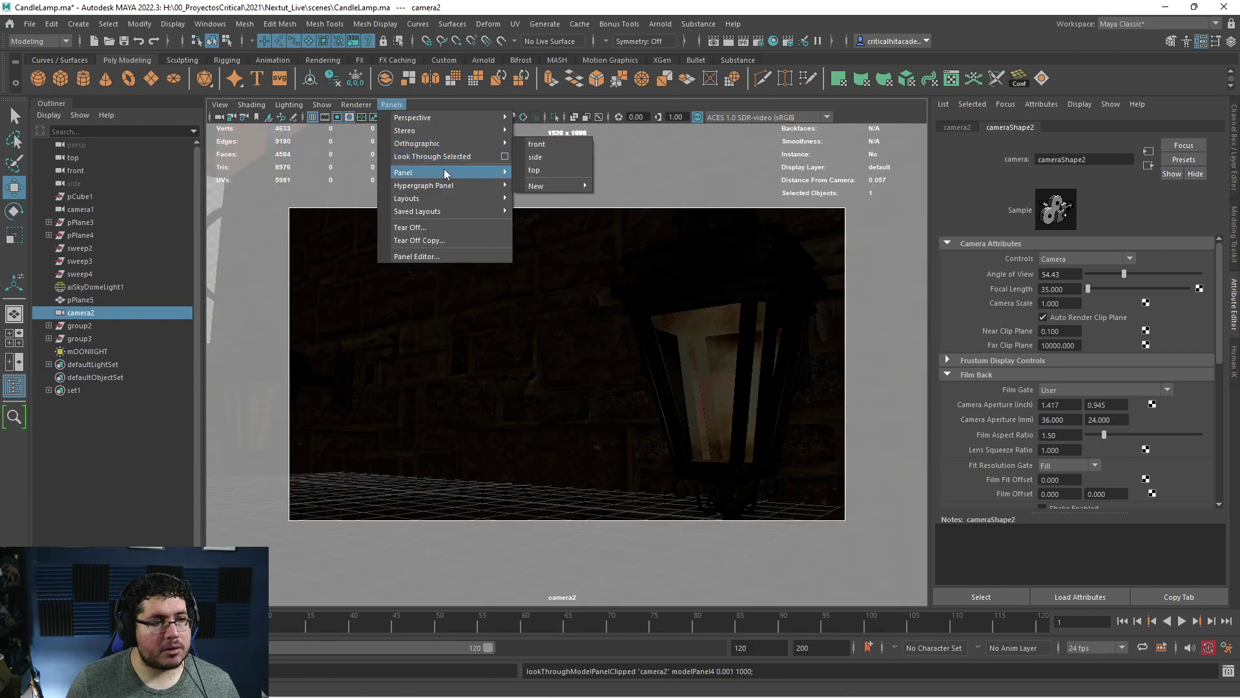
pyautogui.click(439, 240)
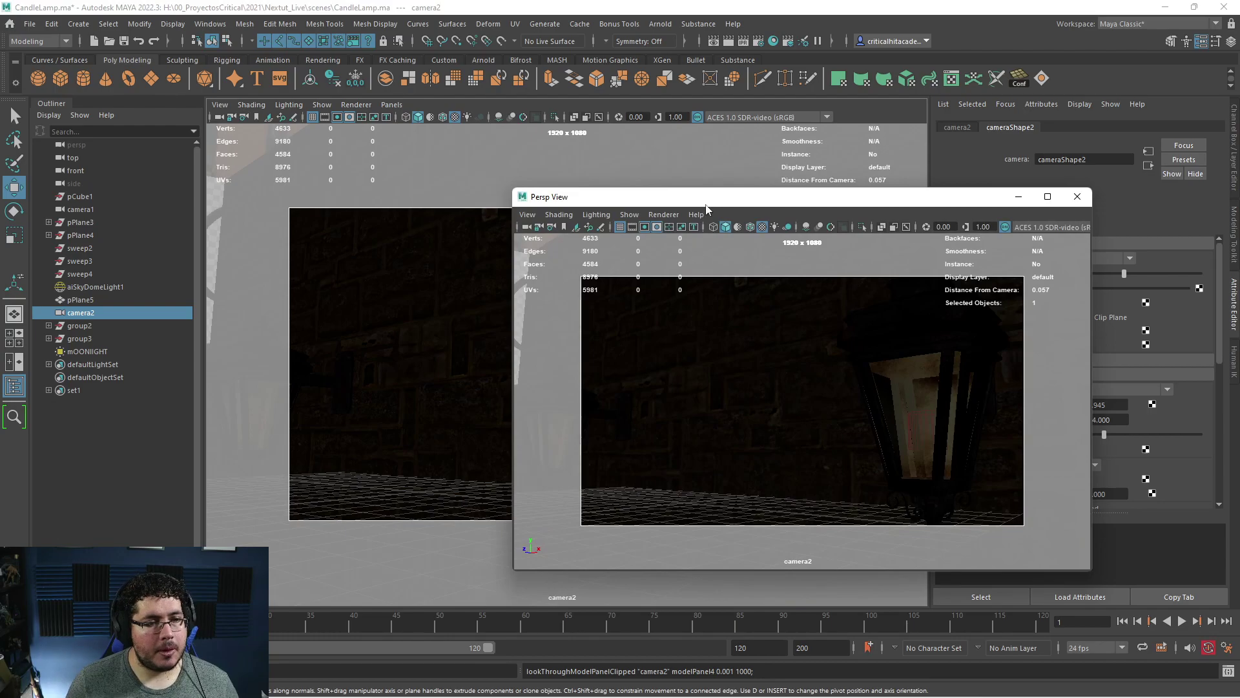
pyautogui.click(1071, 196)
# Return the main viewport to the perspective view and frame the lamp and cameras in front of the wall.
pyautogui.click(653, 380)
pyautogui.press('space')
pyautogui.moveTo(656, 386); pyautogui.dragTo(658, 354)
pyautogui.keyDown('alt'); pyautogui.moveTo(657, 361); pyautogui.dragTo(824, 478); pyautogui.keyUp('alt')
pyautogui.press('f')
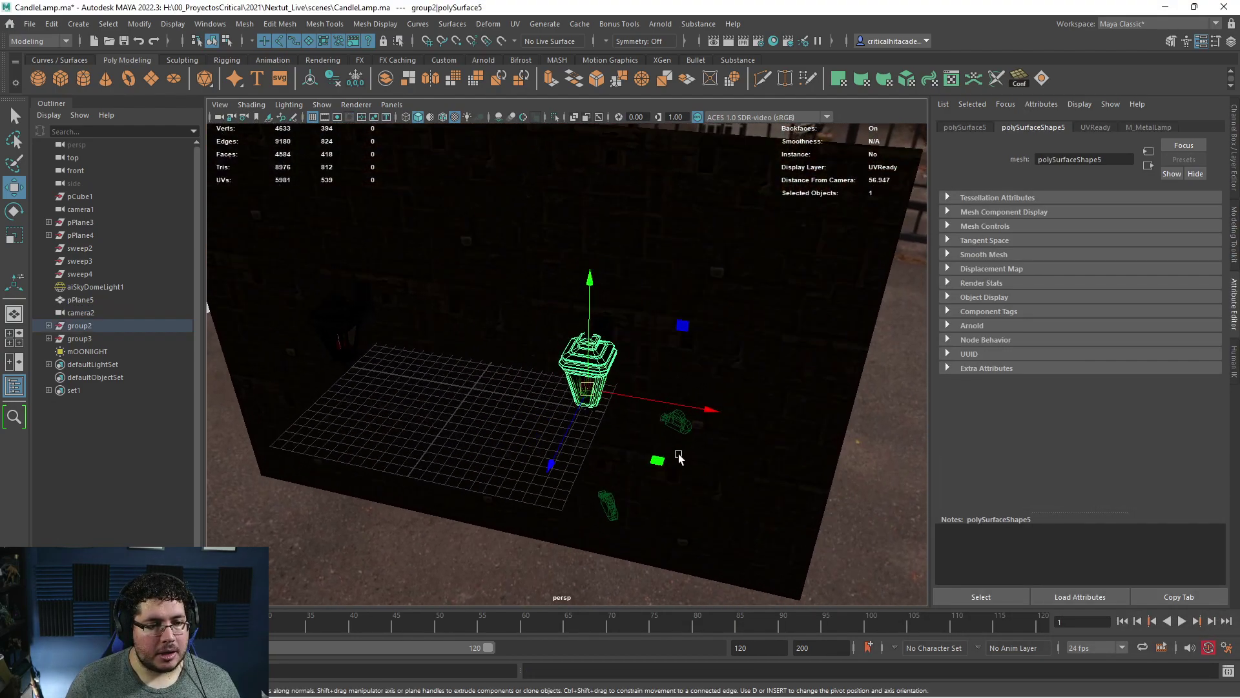
pyautogui.keyDown('alt'); pyautogui.moveTo(678, 457); pyautogui.dragTo(795, 502); pyautogui.keyUp('alt')
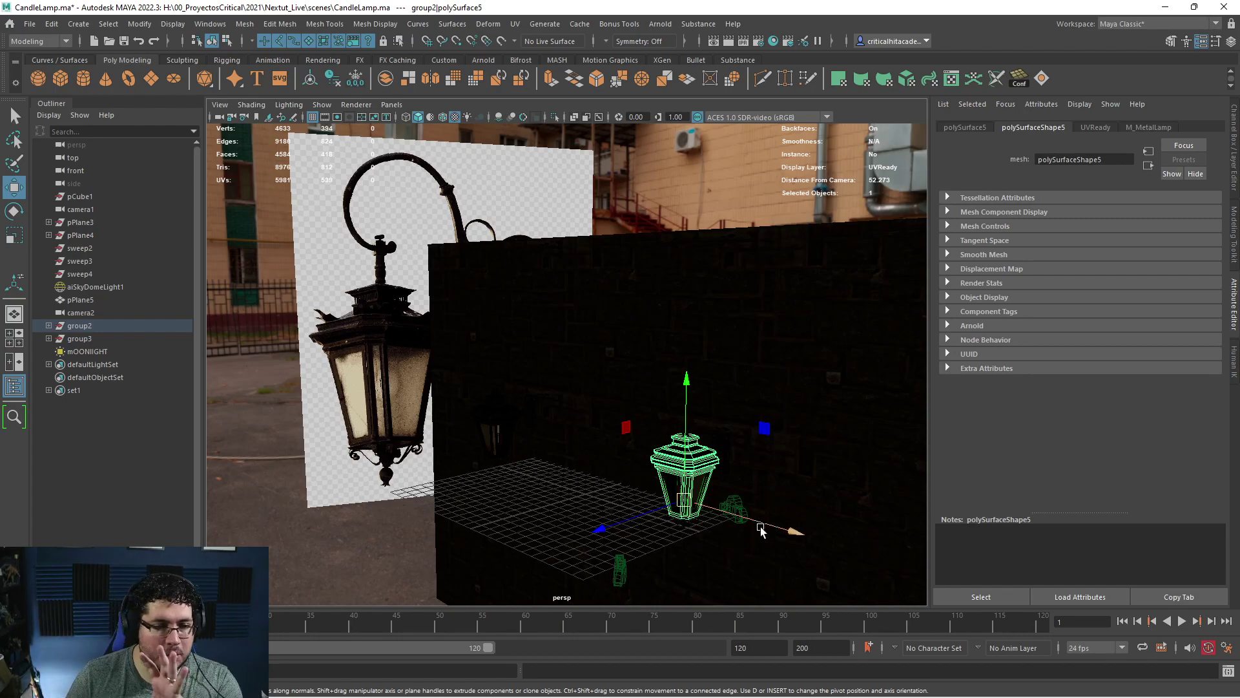
# Select camera2, key its starting transform, and move the current time to frame 120.
pyautogui.click(732, 507)
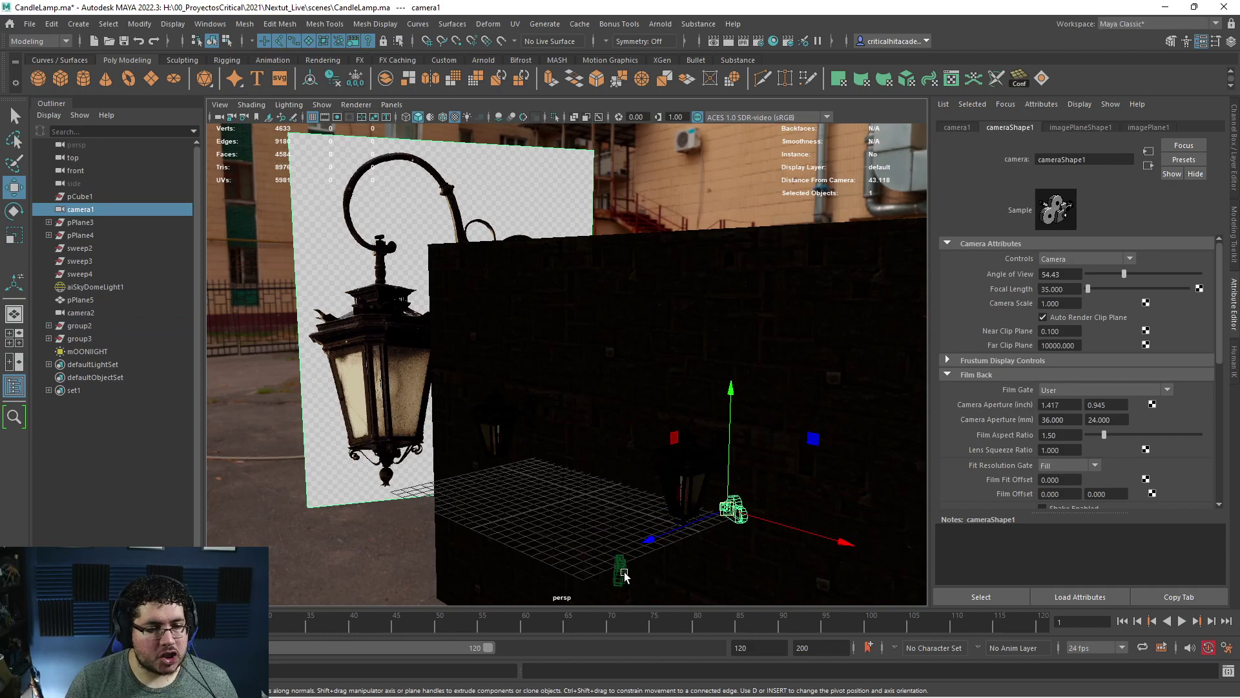
pyautogui.click(623, 572)
pyautogui.keyDown('alt'); pyautogui.moveTo(758, 537); pyautogui.dragTo(738, 524); pyautogui.keyUp('alt')
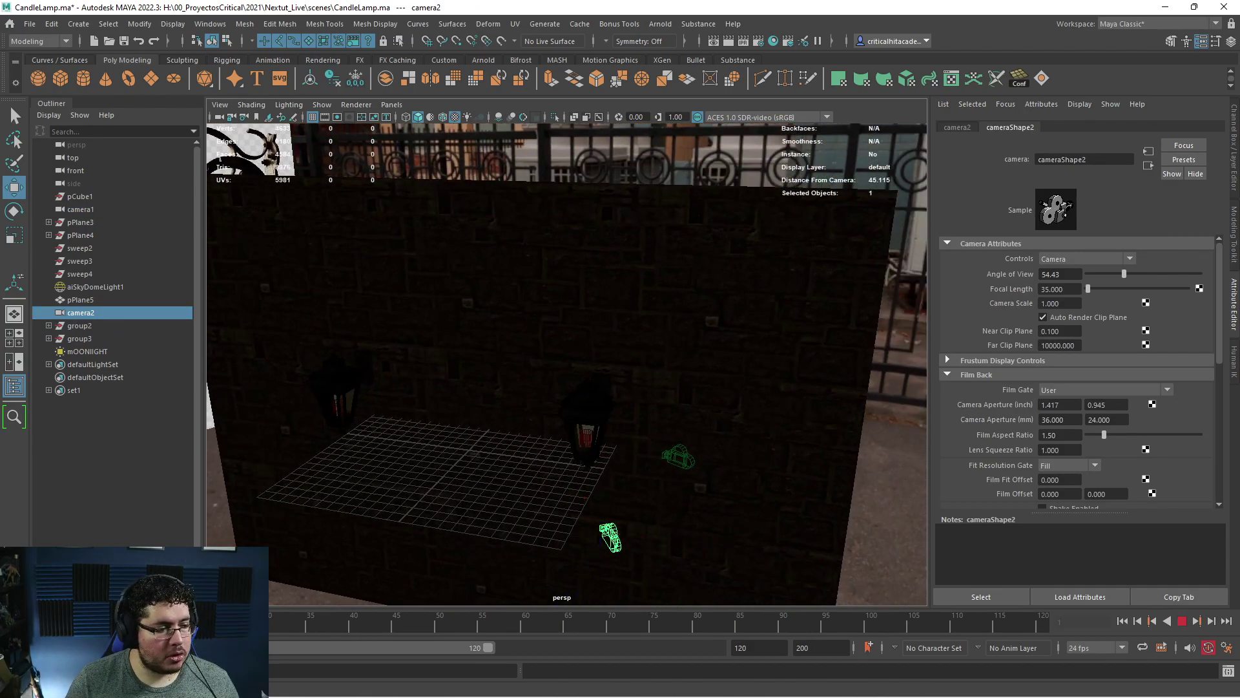
pyautogui.click(1032, 623)
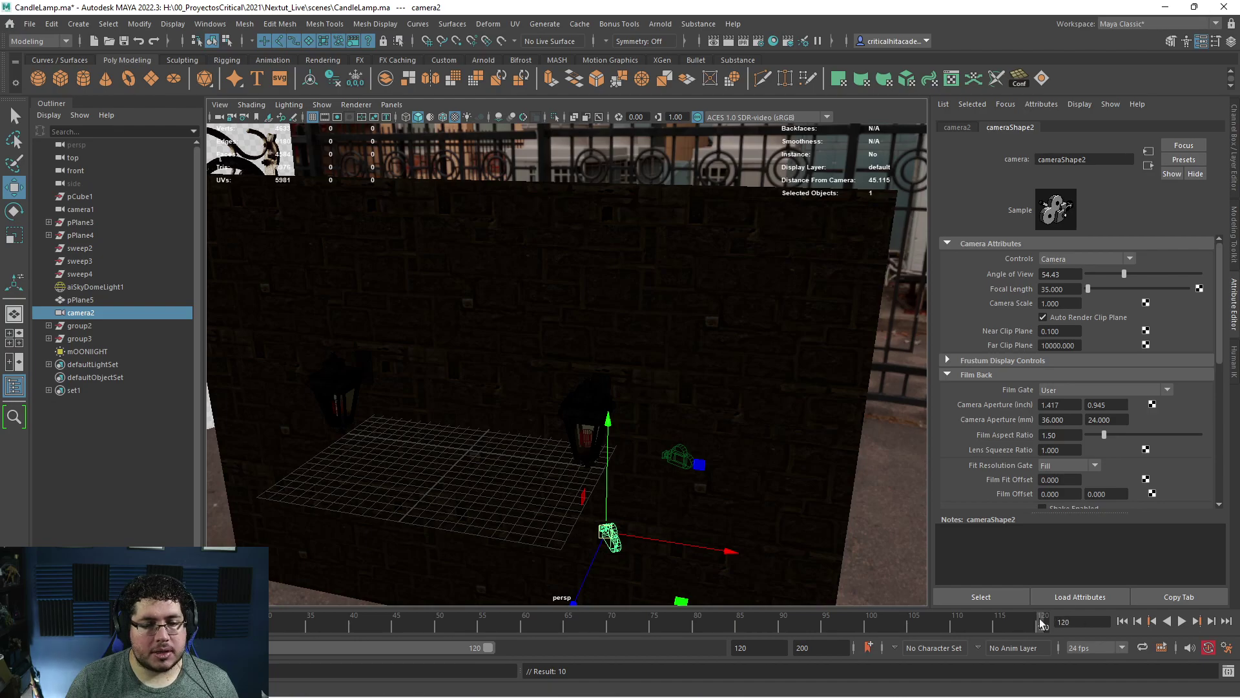
# Show camera2's channels and its torn-off view, and move the camera along X to about 5.716 at frame 120.
pyautogui.hotkey('ctrl', 'a')
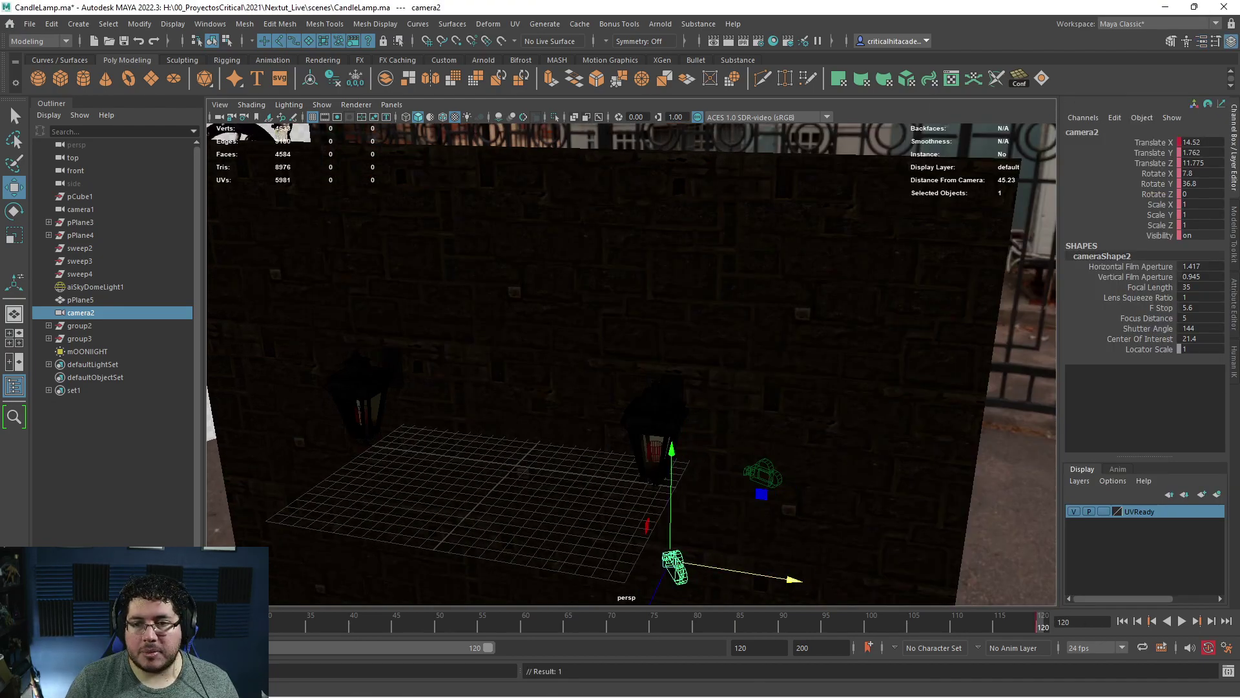
pyautogui.moveTo(1239, 215); pyautogui.dragTo(883, 76)
pyautogui.moveTo(794, 586); pyautogui.dragTo(631, 556)
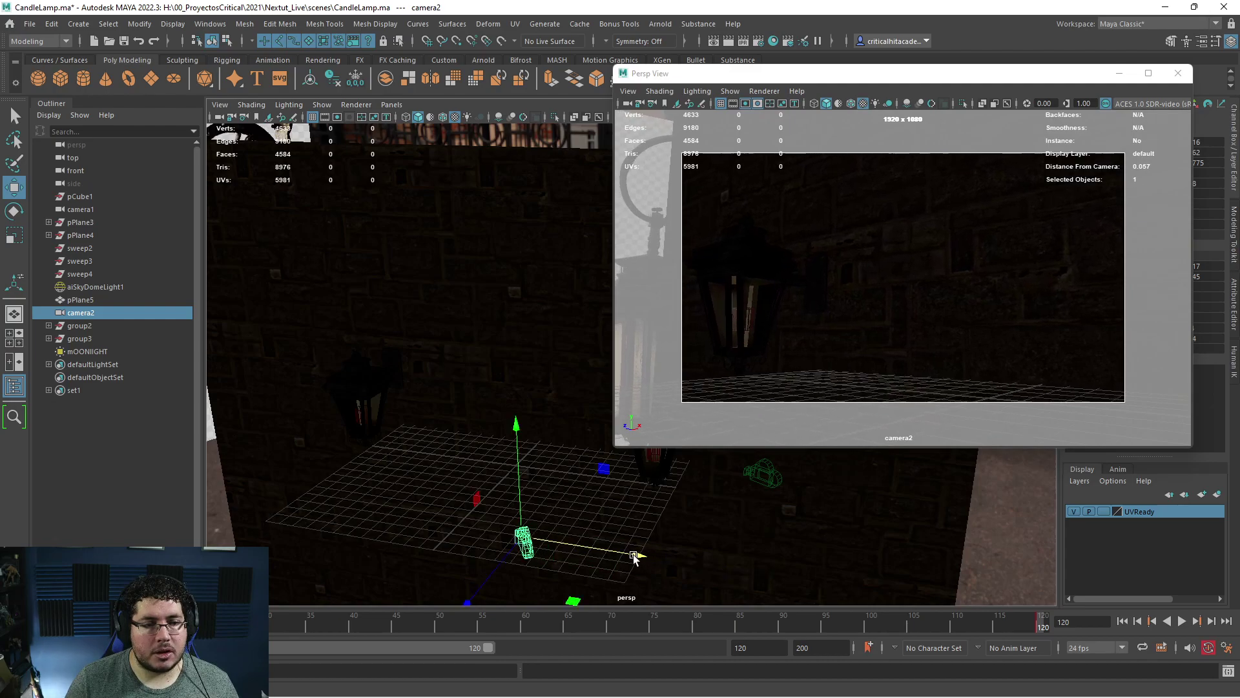
pyautogui.click(1144, 94)
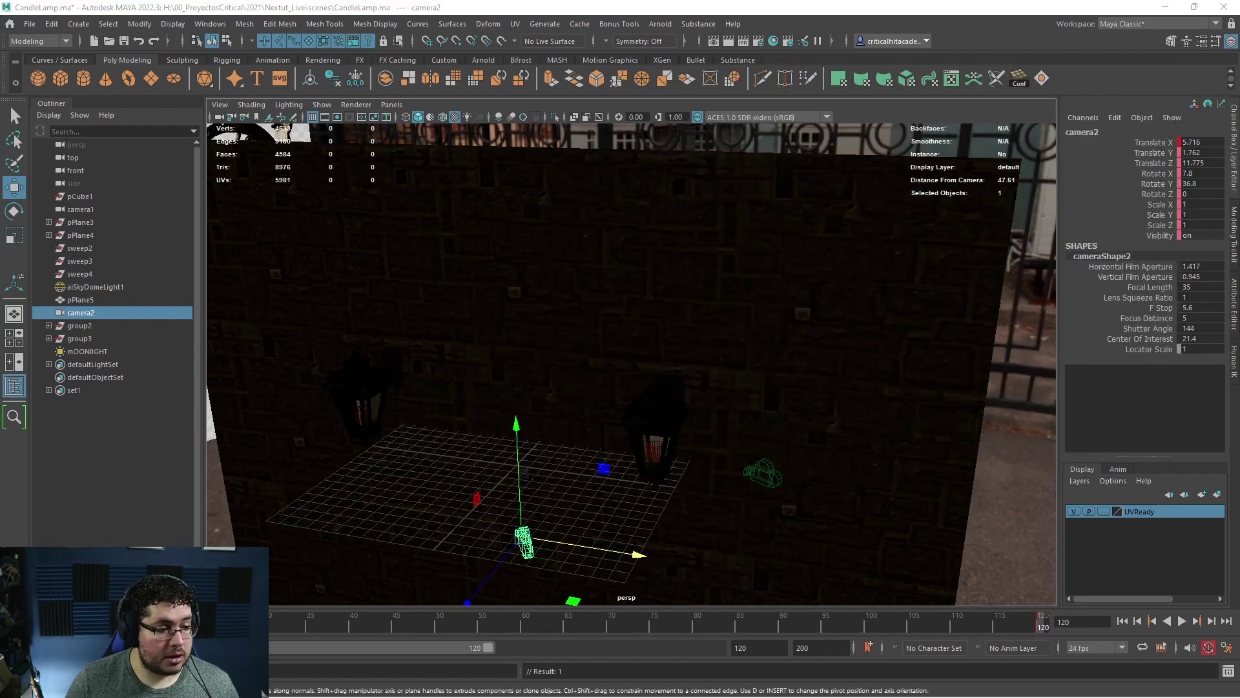
# Bring back the Arnold RenderView and render camera2's shot at frame 120.
pyautogui.hotkey('alt', 'Tab')
pyautogui.hotkey('alt', 'Tab')
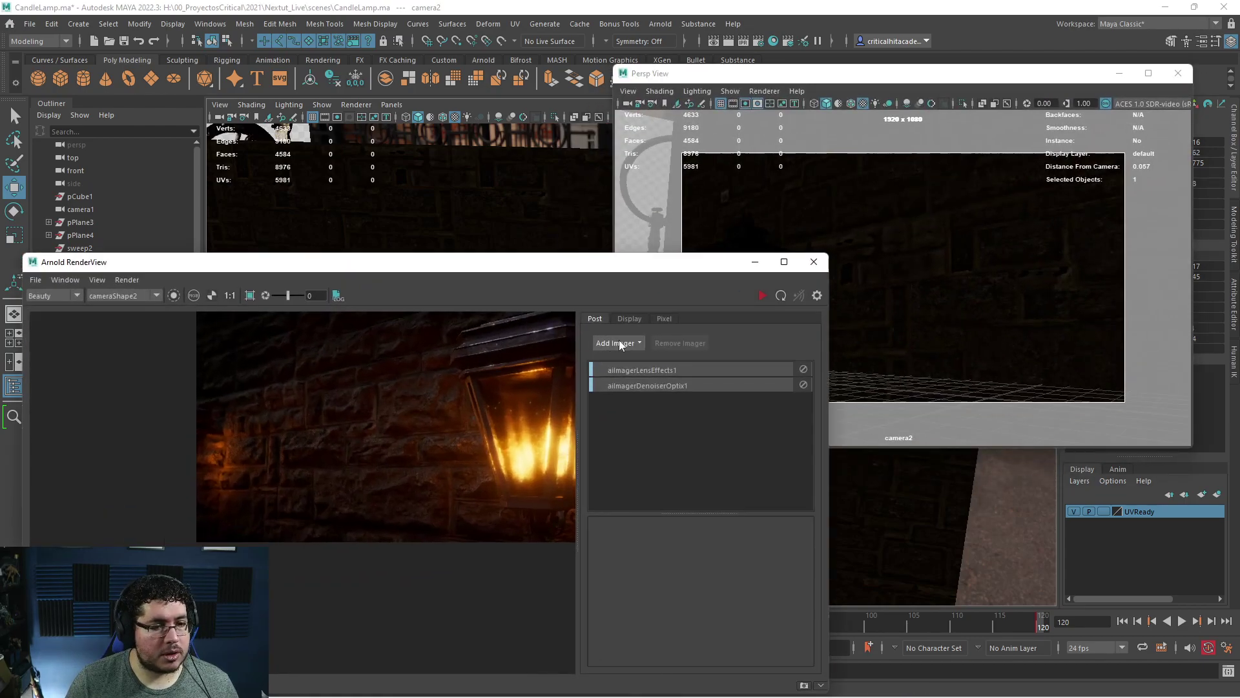
pyautogui.click(781, 295)
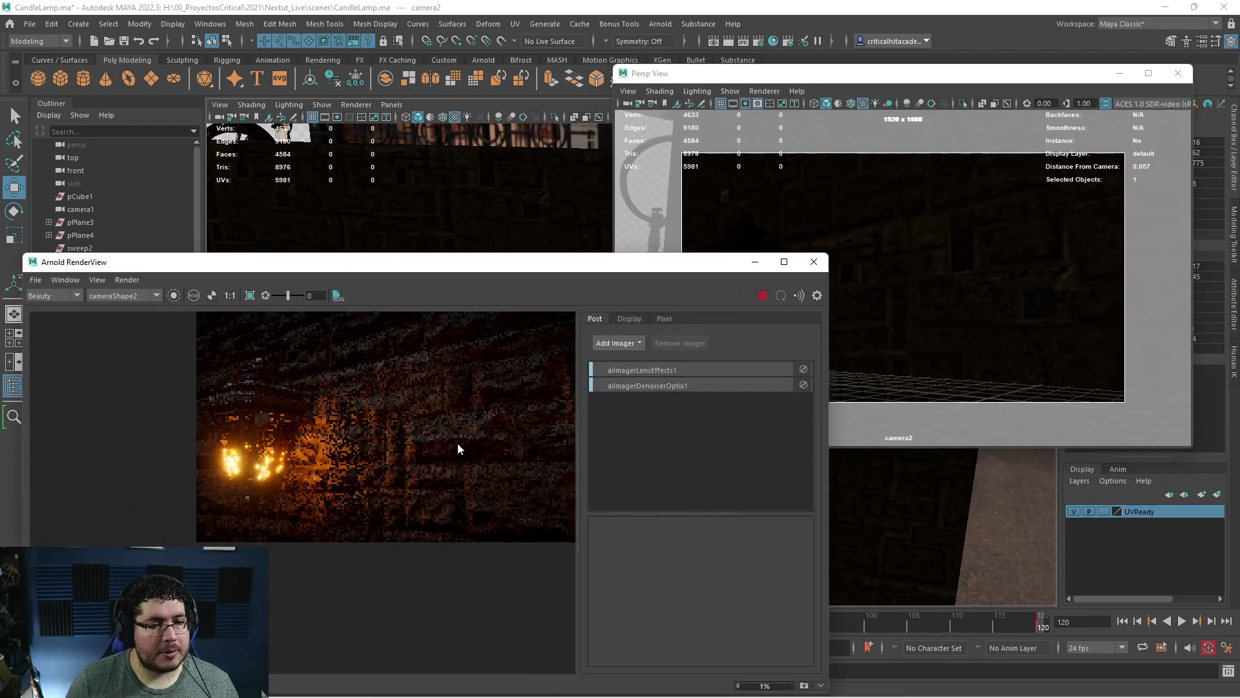
pyautogui.scroll(-2, 380, 486)
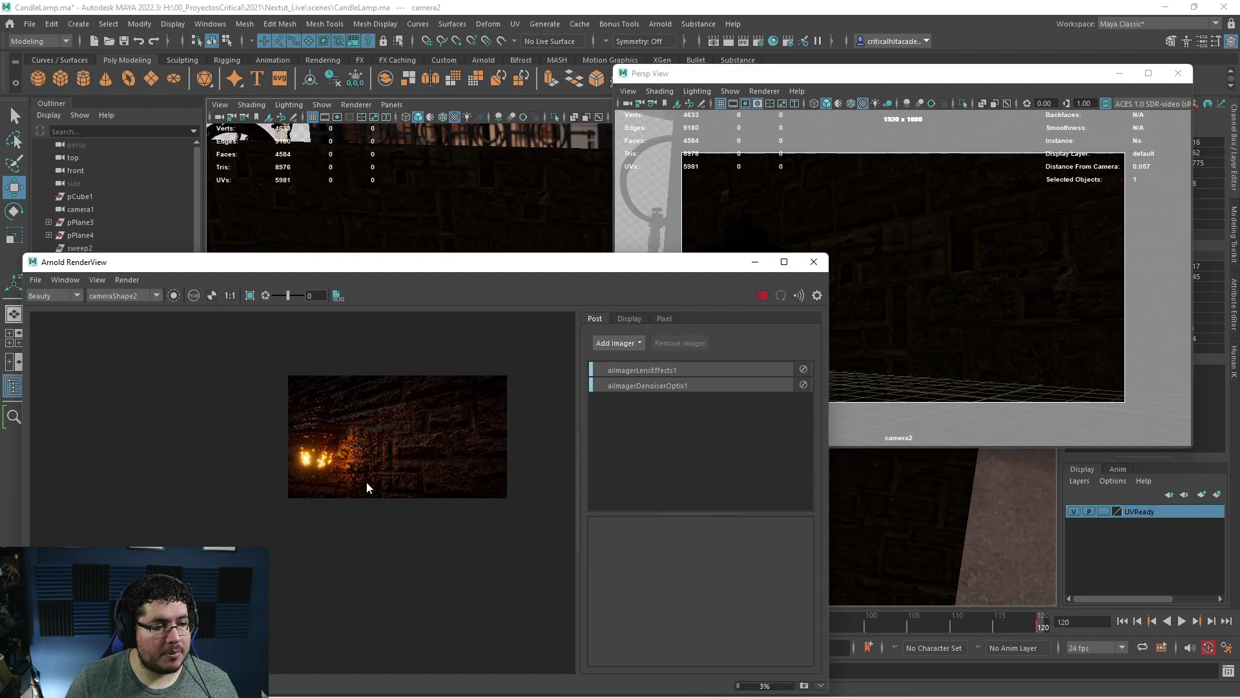
# Examine the glowing lamp and brick wall in the frame 120 render up close, and stop the render.
pyautogui.scroll(2, 346, 485)
pyautogui.scroll(-2, 346, 486)
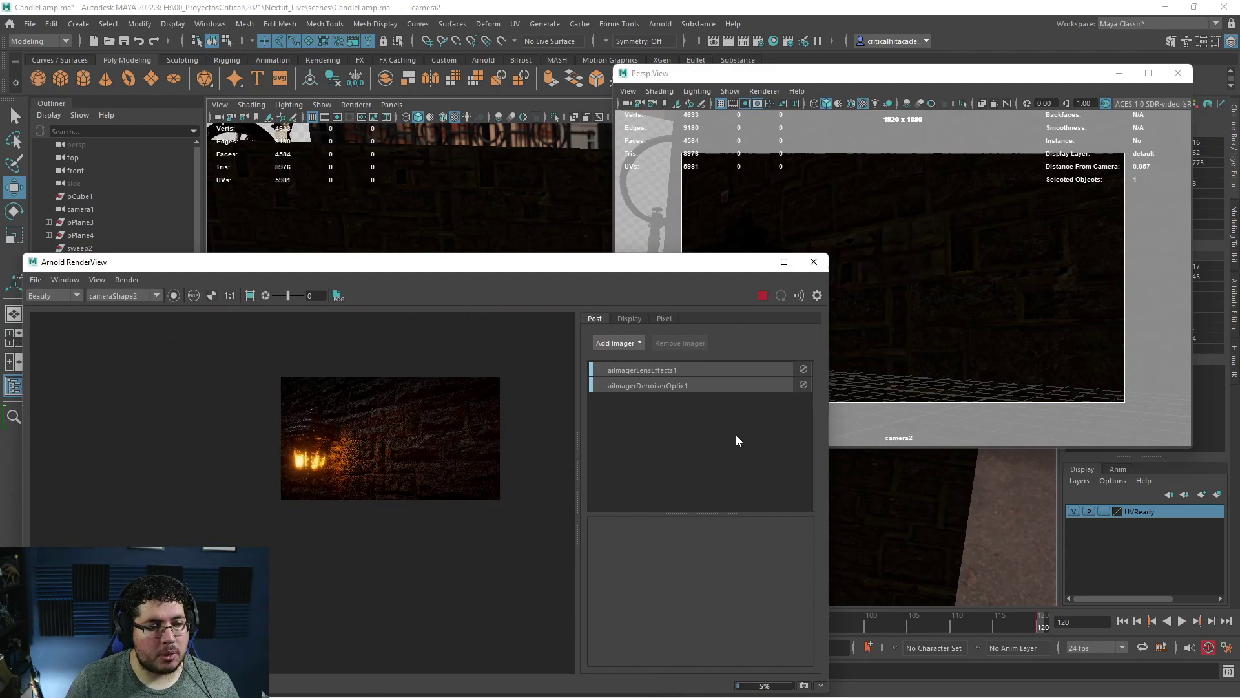
pyautogui.scroll(3, 346, 500)
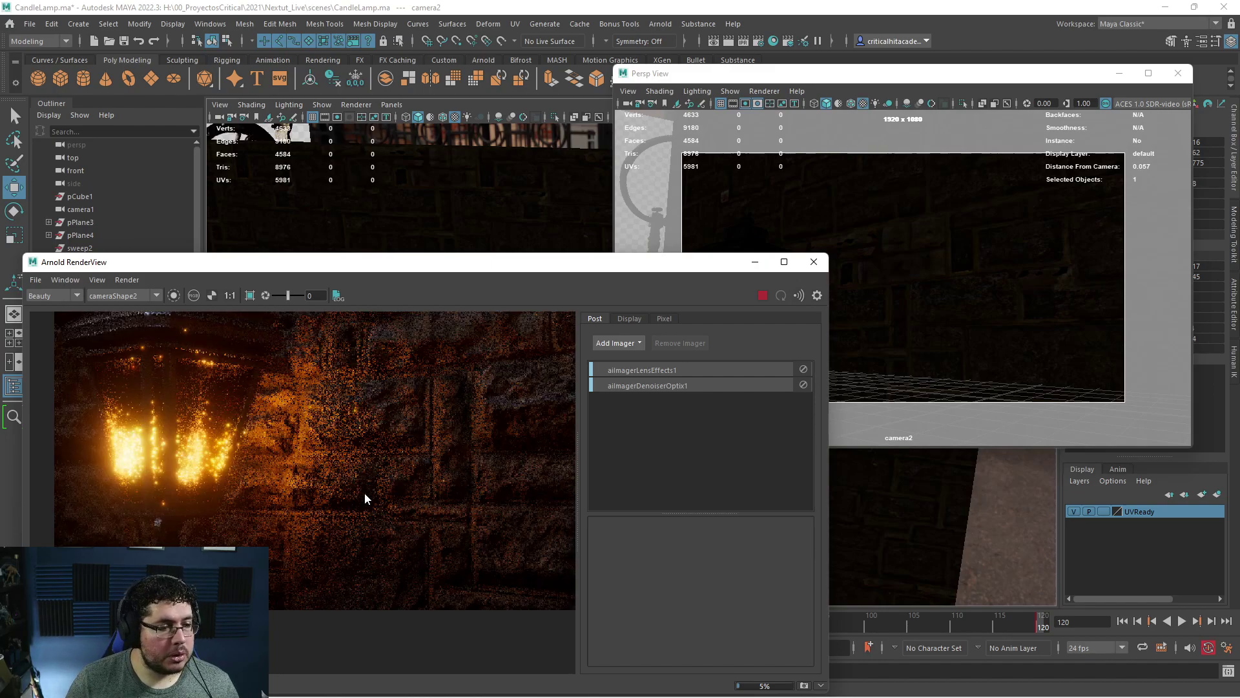
pyautogui.scroll(-1, 365, 494)
pyautogui.scroll(-1, 366, 491)
pyautogui.moveTo(507, 463); pyautogui.dragTo(423, 476, button='middle')
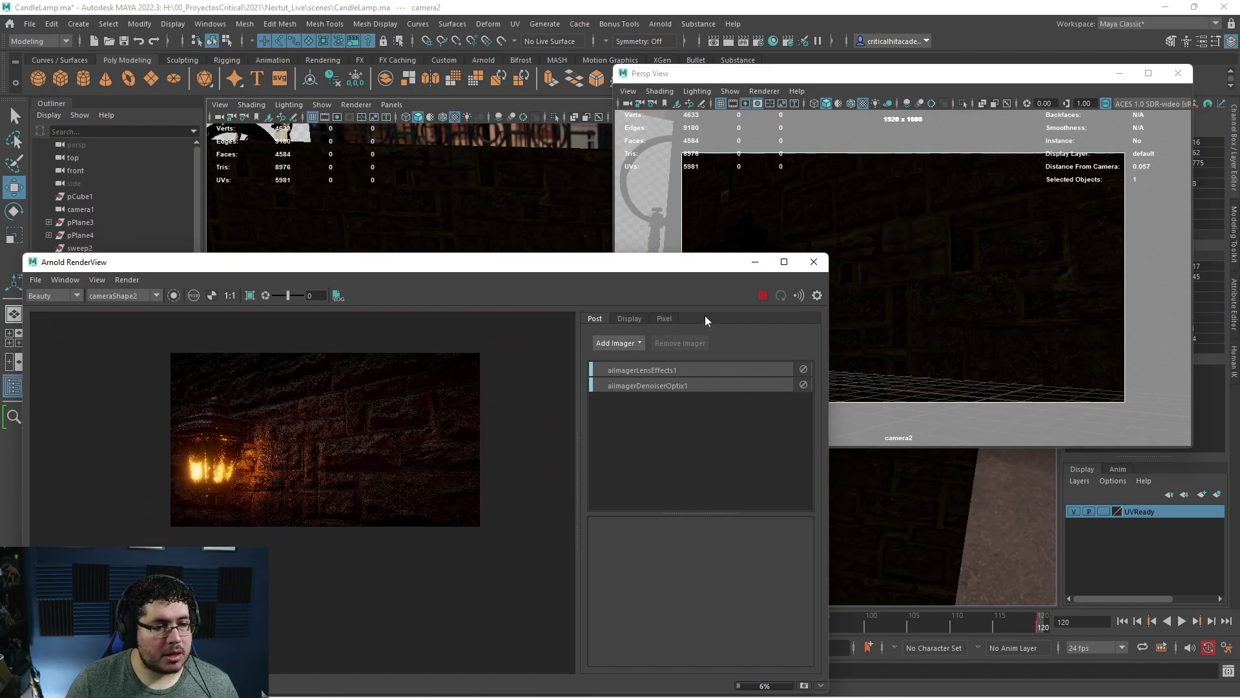
pyautogui.click(760, 297)
# Move the Arnold RenderView clear of the timeline, test-render camera2's shot at frame 57, and stop the render.
pyautogui.moveTo(647, 262); pyautogui.dragTo(774, 111)
pyautogui.click(501, 624)
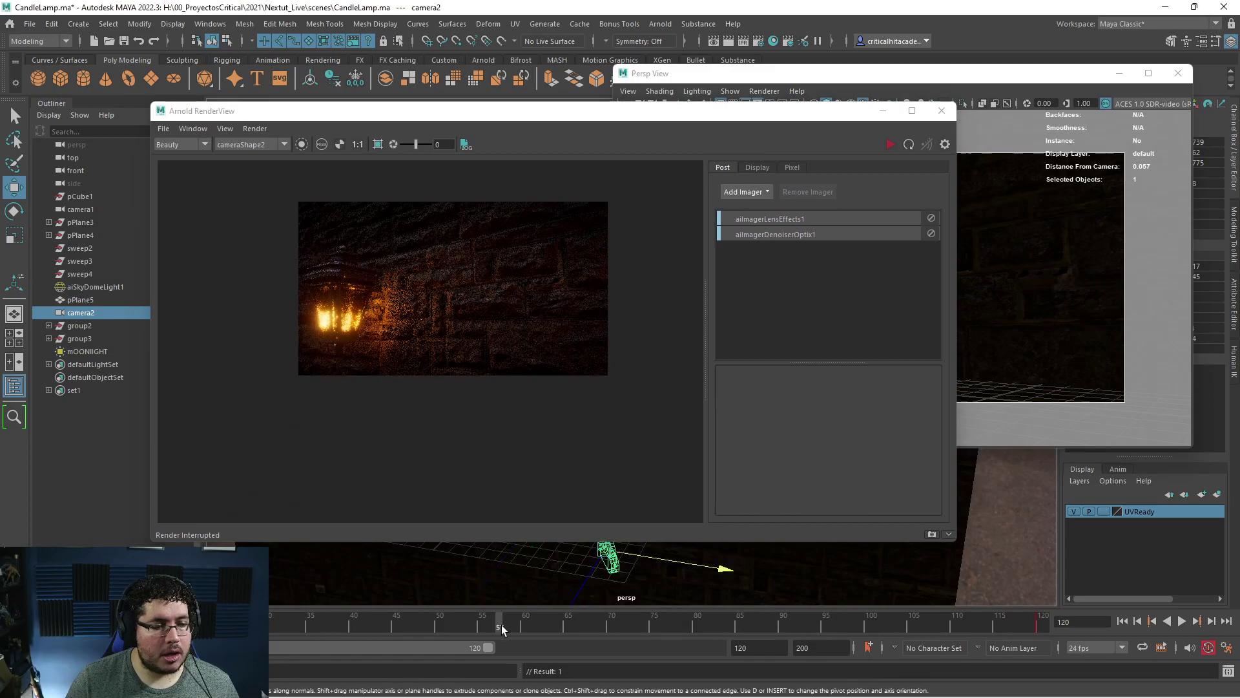
pyautogui.click(890, 143)
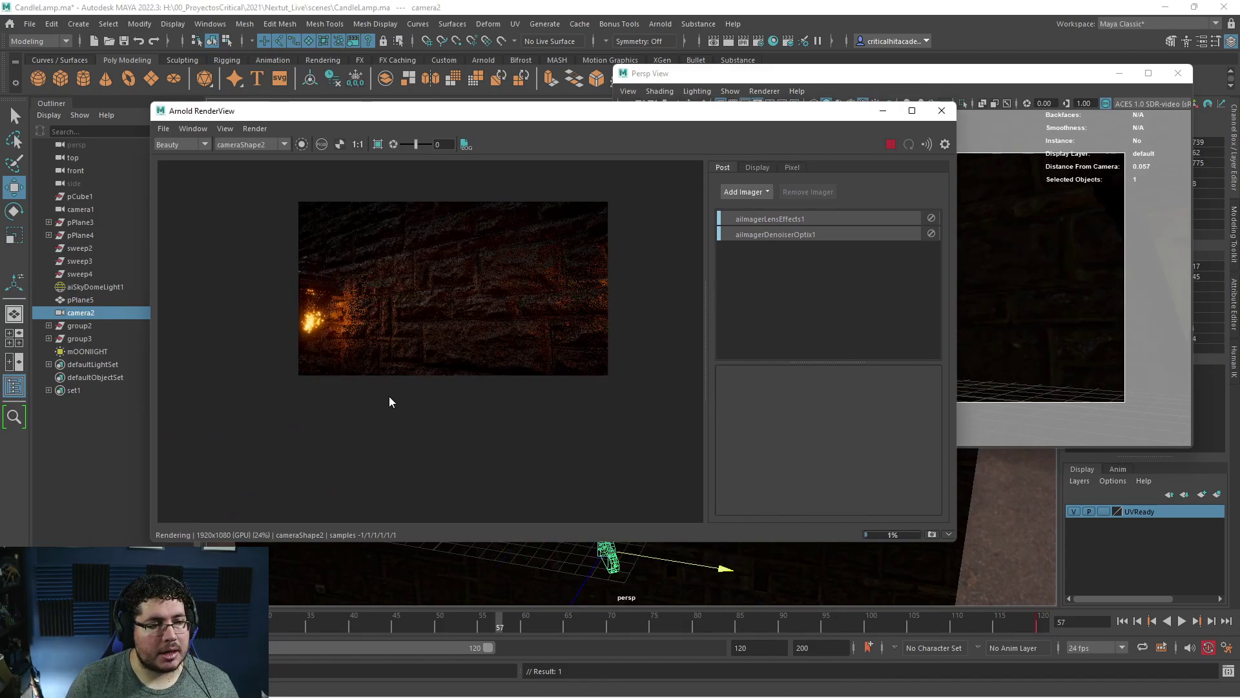
pyautogui.click(890, 143)
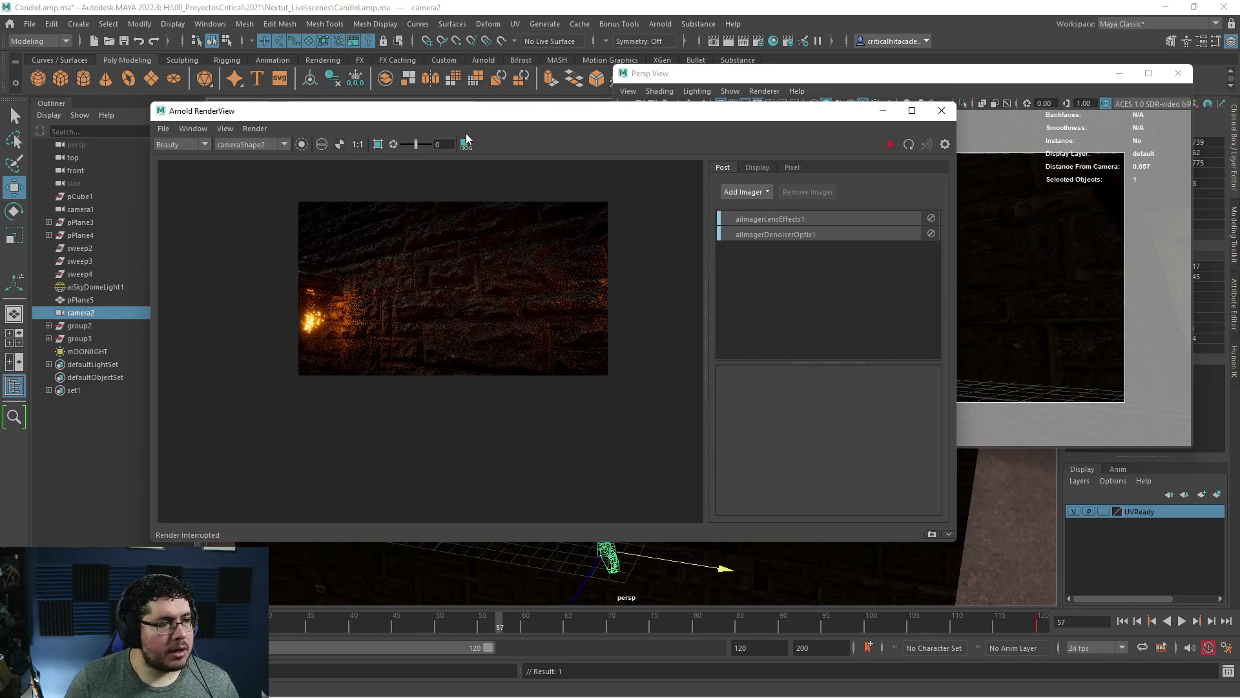
# Examine the brick wall's lighting and surface detail in the frame 57 render at several magnifications.
pyautogui.scroll(3, 436, 343)
pyautogui.moveTo(436, 342); pyautogui.dragTo(462, 419, button='middle')
pyautogui.scroll(-3, 462, 420)
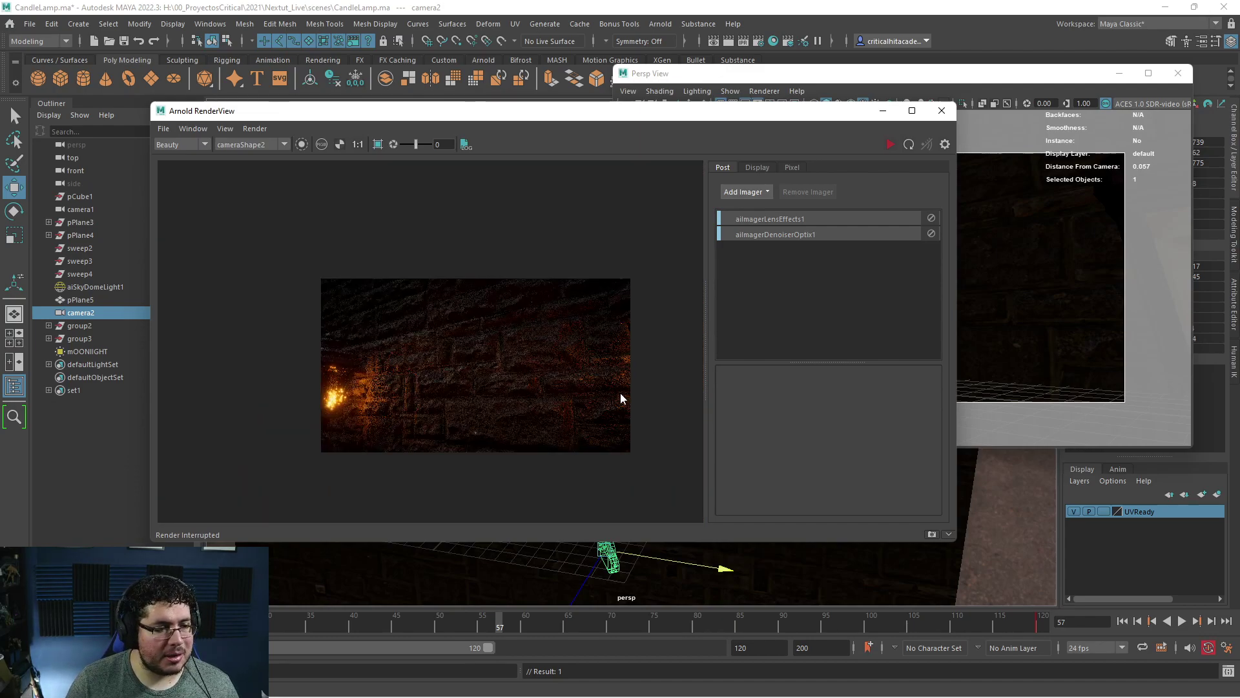
pyautogui.scroll(2, 620, 394)
pyautogui.scroll(-1, 621, 394)
pyautogui.scroll(1, 620, 394)
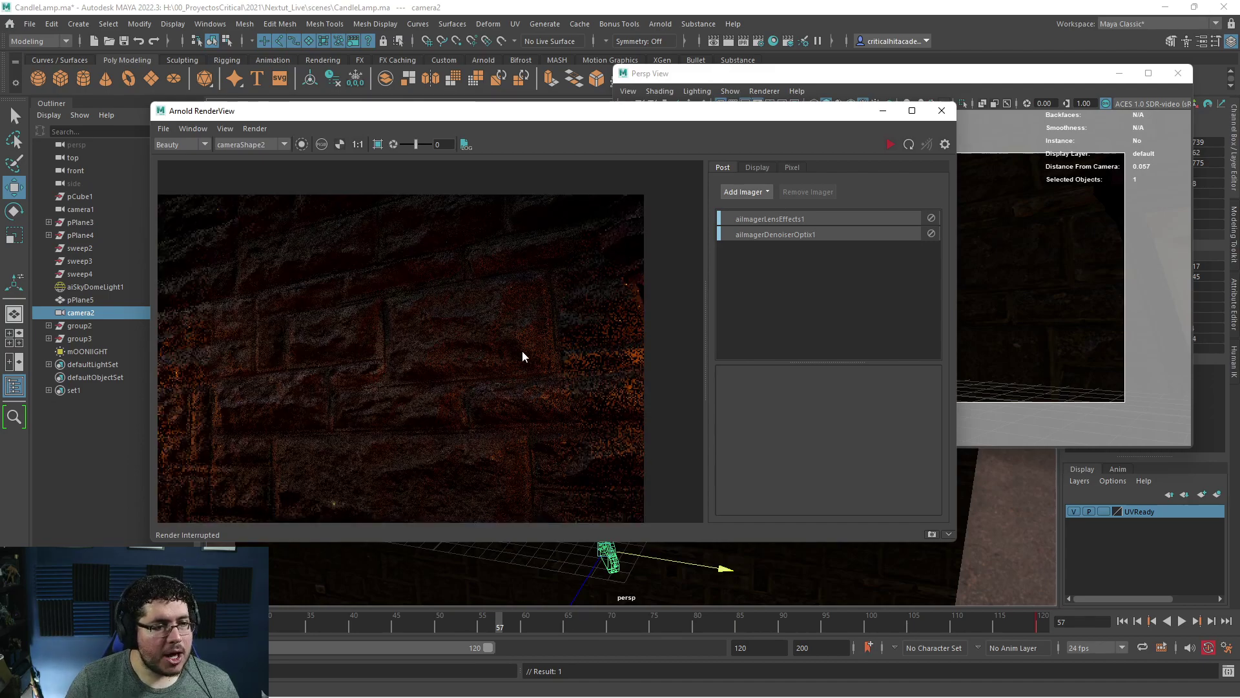
pyautogui.moveTo(522, 351); pyautogui.dragTo(563, 239, button='middle')
pyautogui.scroll(-2, 528, 336)
# Return the current time to frame 1 and render camera2's opening shot.
pyautogui.click(258, 622)
pyautogui.hotkey('alt', 'v')
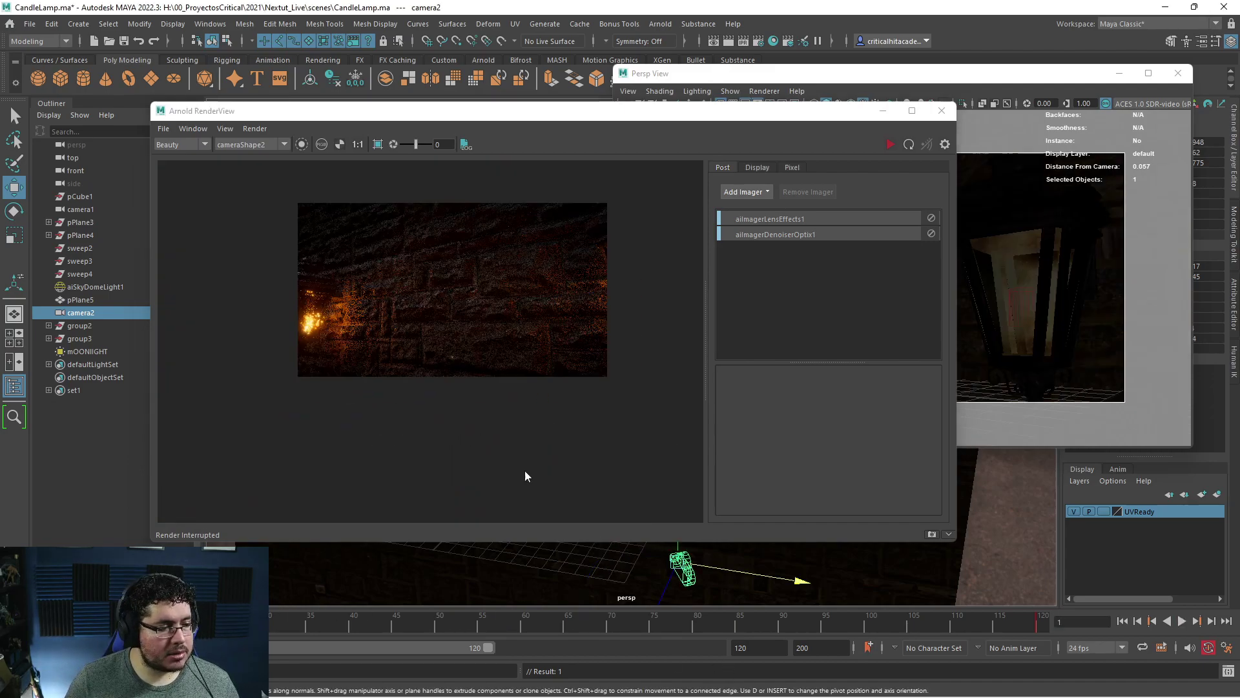
pyautogui.click(890, 143)
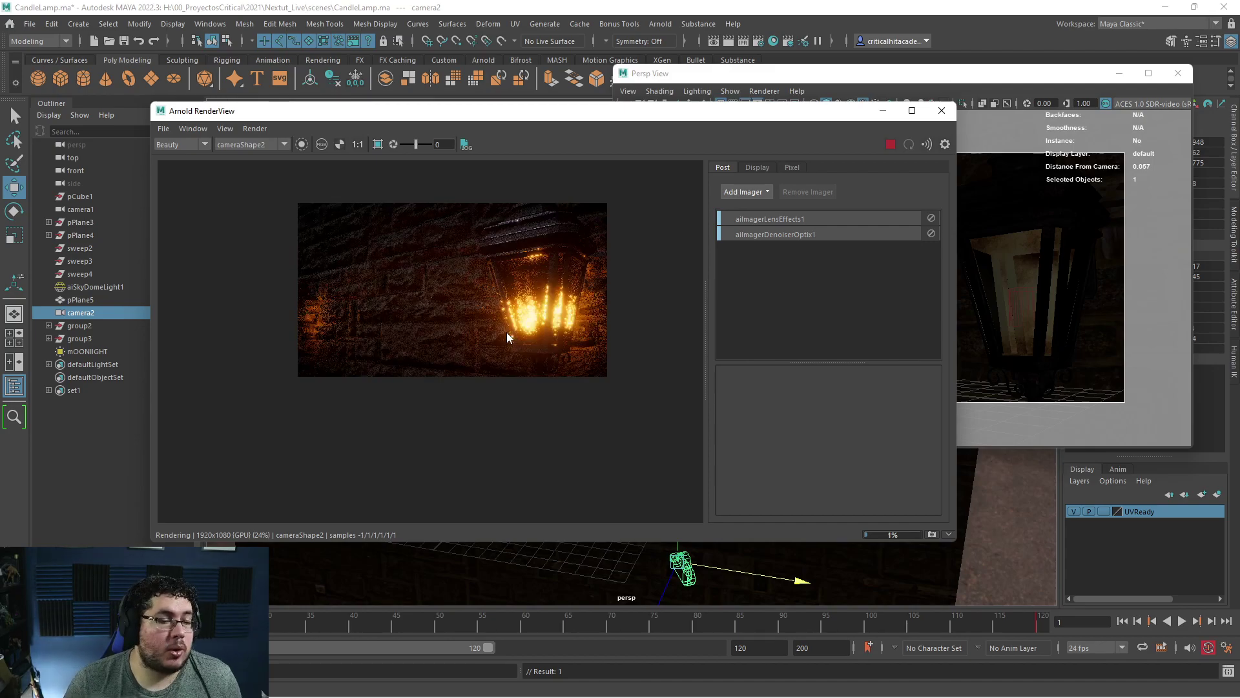
# Examine the lamp's candle glow and the surrounding bricks in the frame 1 render, close up and as a whole.
pyautogui.scroll(-2, 508, 328)
pyautogui.scroll(4, 510, 324)
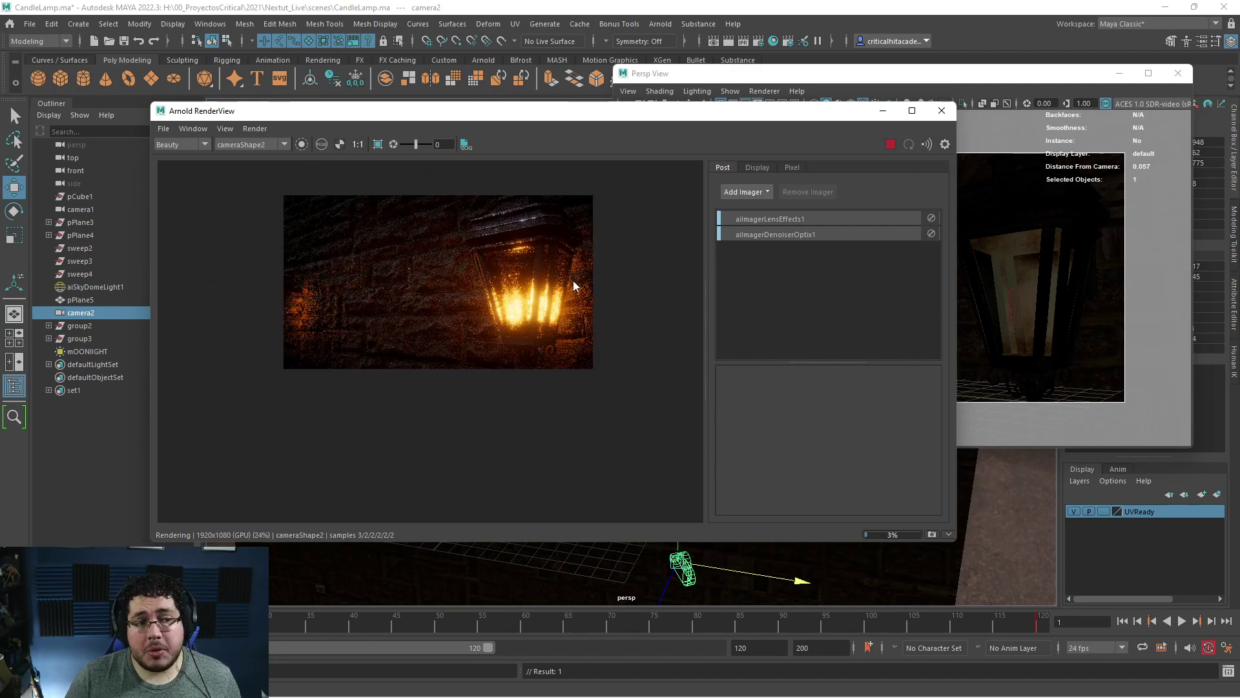
pyautogui.scroll(1, 572, 280)
pyautogui.scroll(-2, 573, 281)
pyautogui.scroll(1, 573, 281)
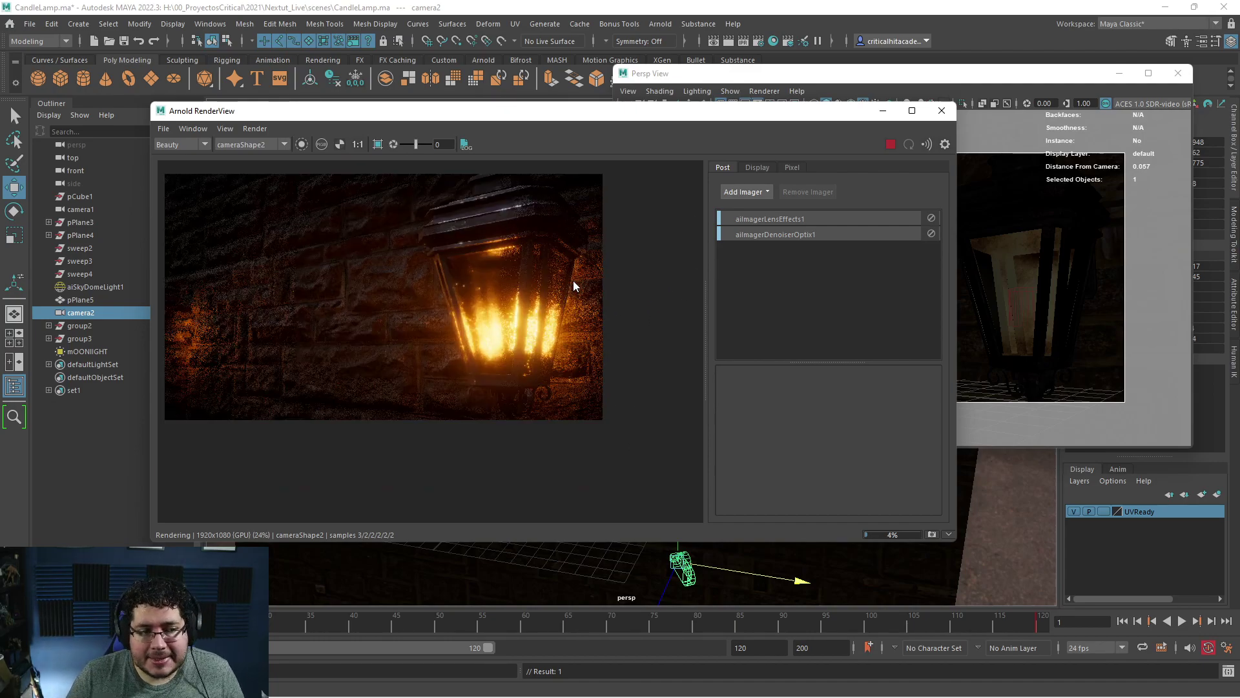
pyautogui.scroll(1, 573, 281)
pyautogui.scroll(-1, 572, 281)
pyautogui.scroll(-1, 573, 281)
pyautogui.scroll(2, 573, 281)
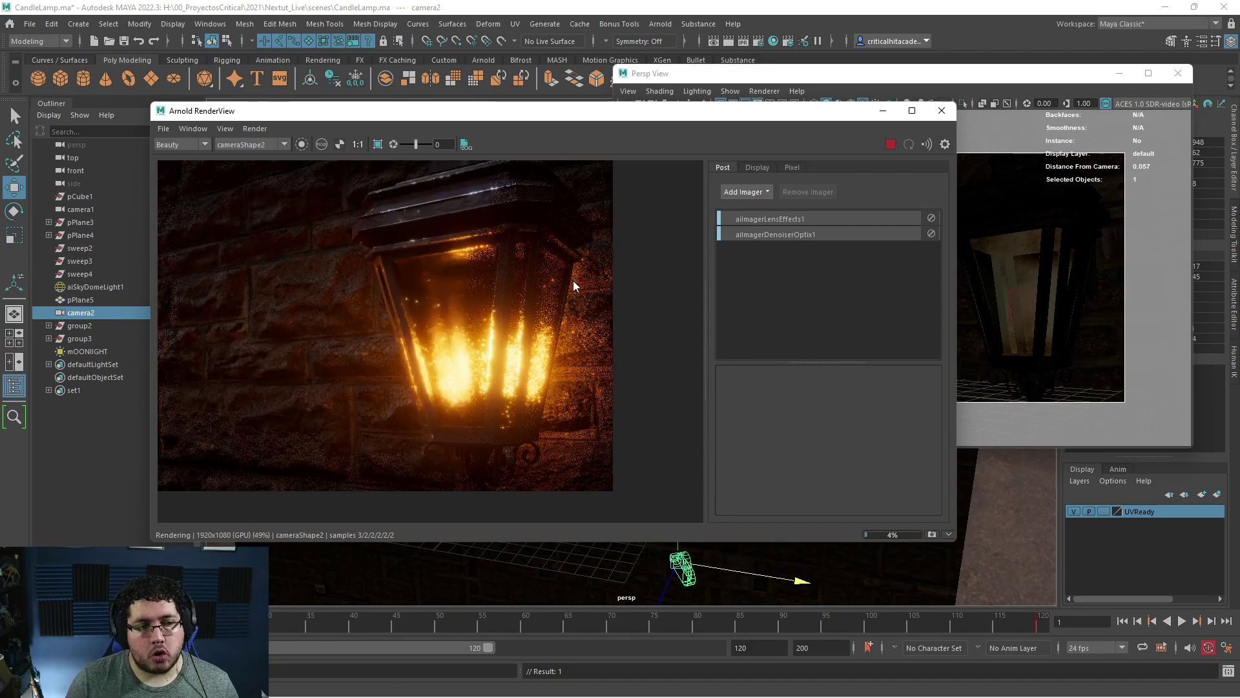
pyautogui.scroll(-2, 573, 281)
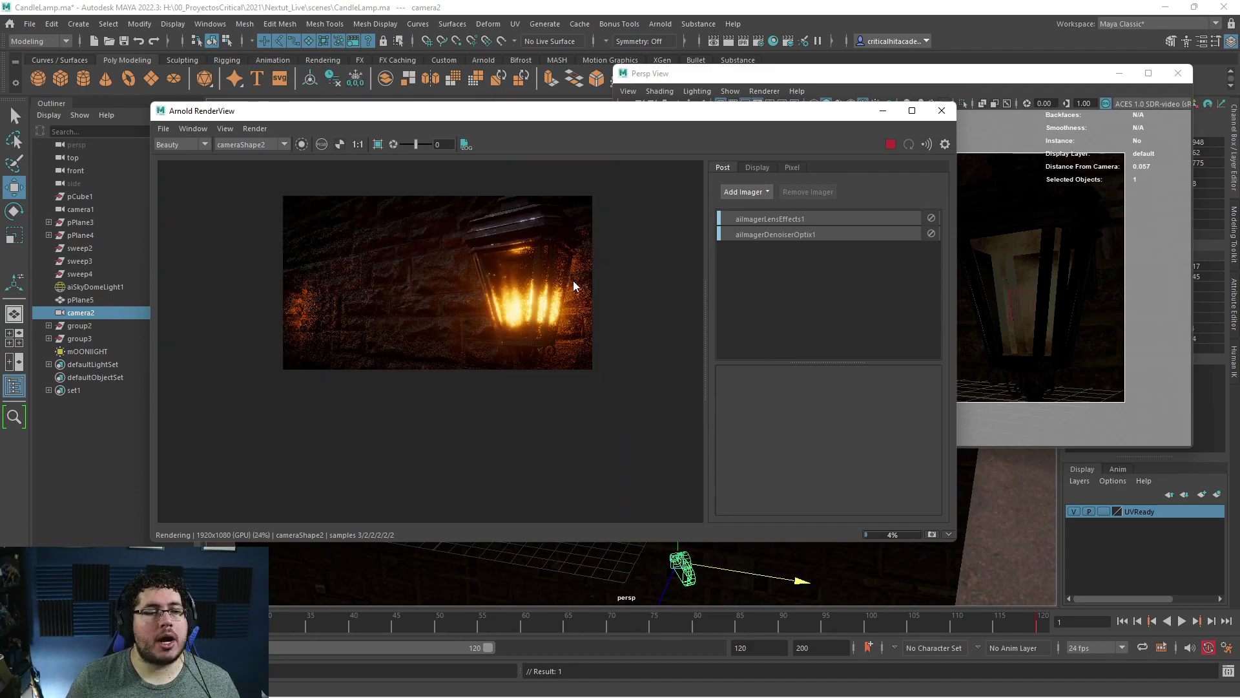